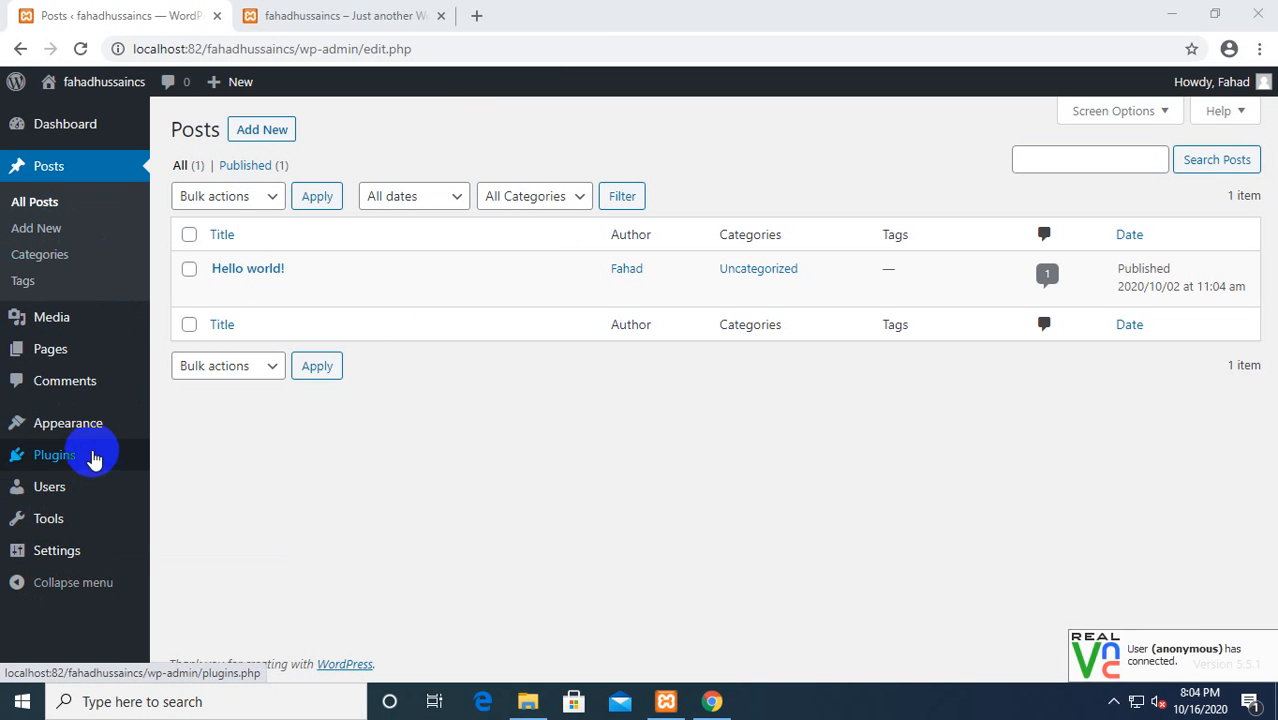
Step: Search for new plugins with the keyword "page" and install the Duplicate Page plugin
click(90, 455)
click(280, 130)
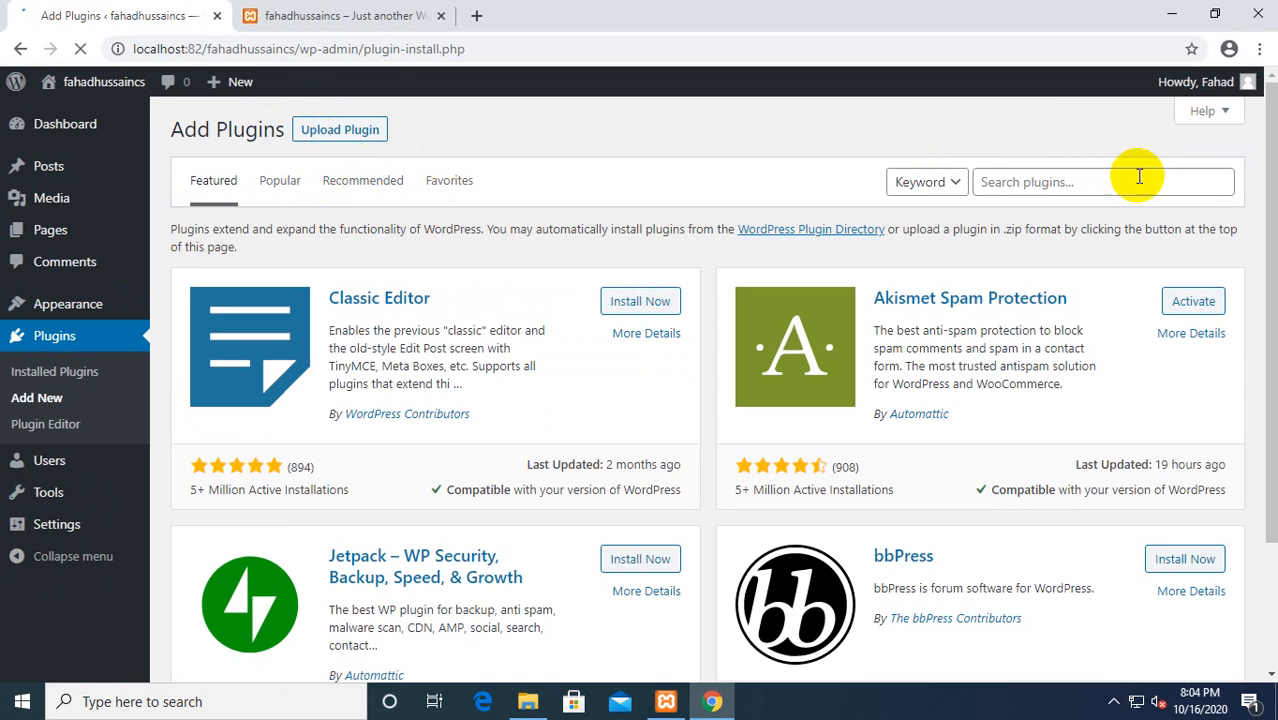
click(1136, 188)
text(pag)
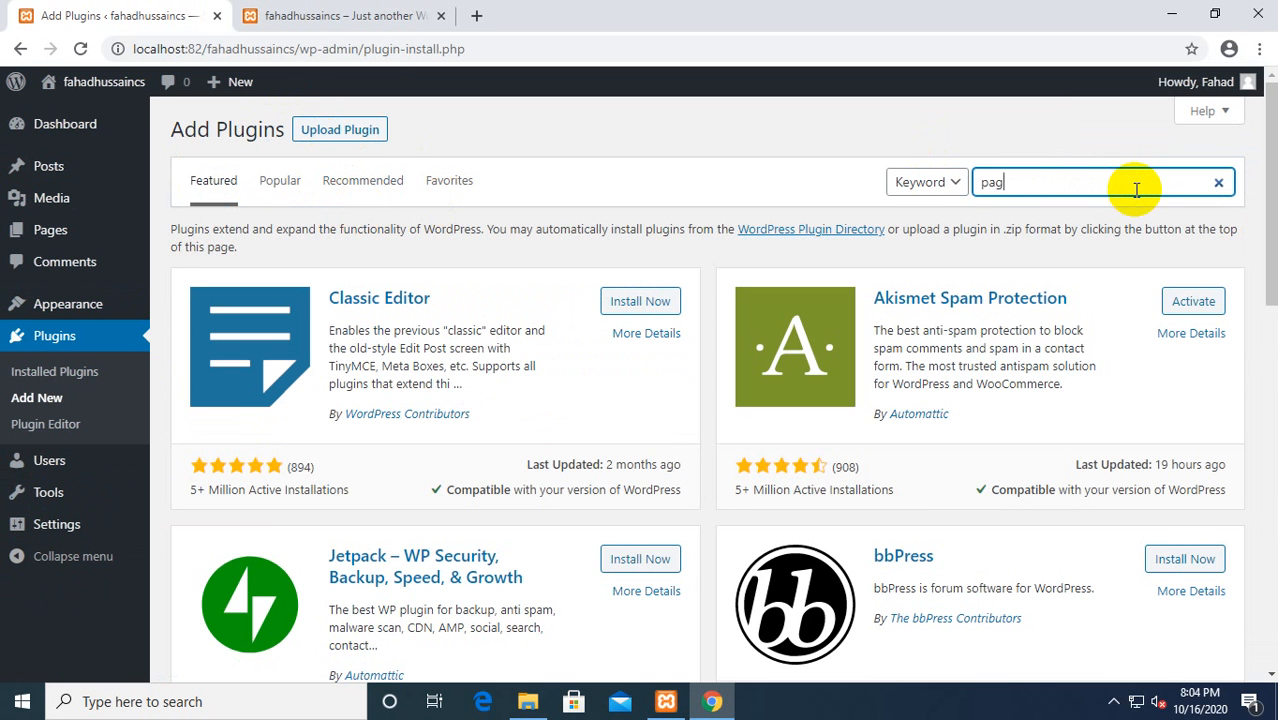
text(e)
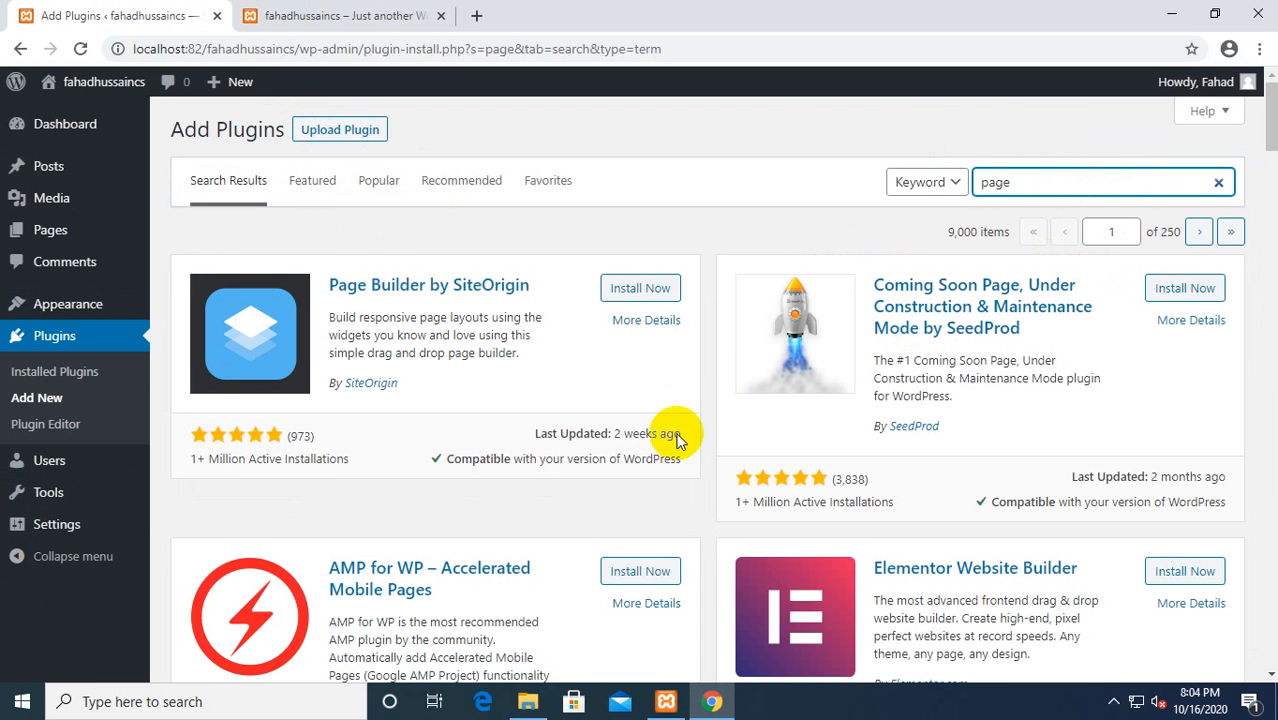
scroll(723, 459, down, 13)
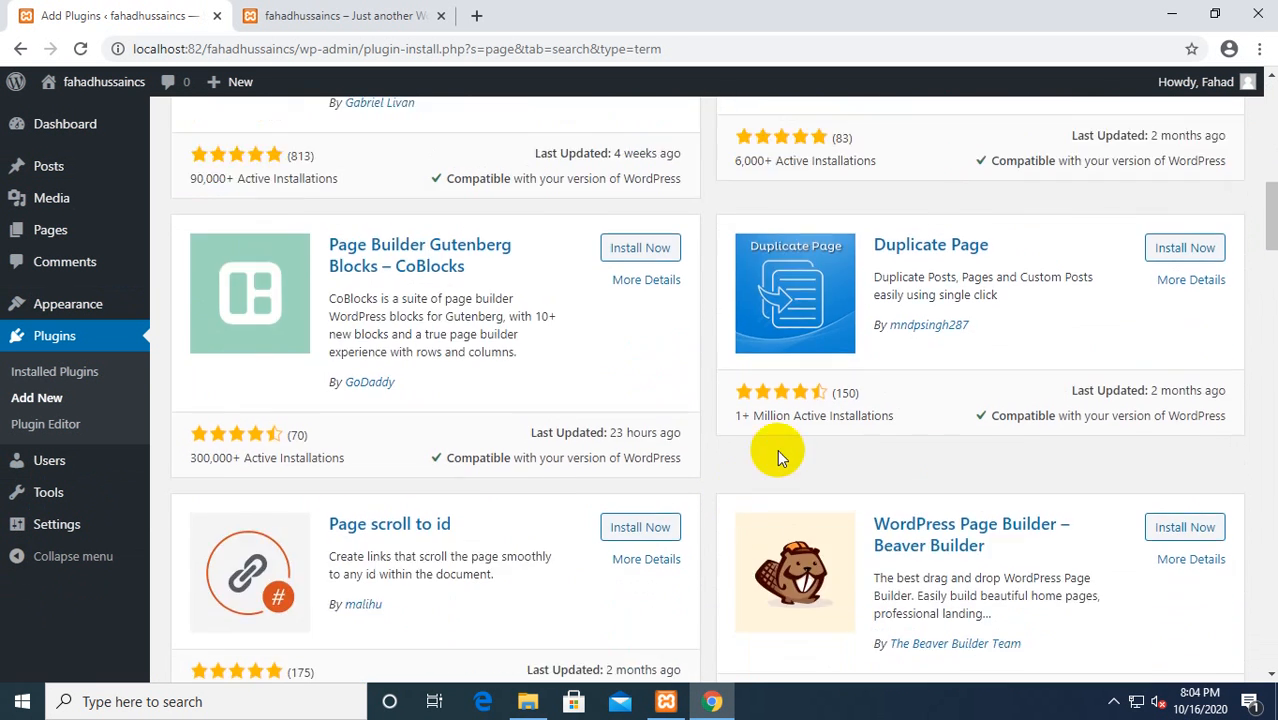
scroll(780, 457, up, 3)
click(1185, 491)
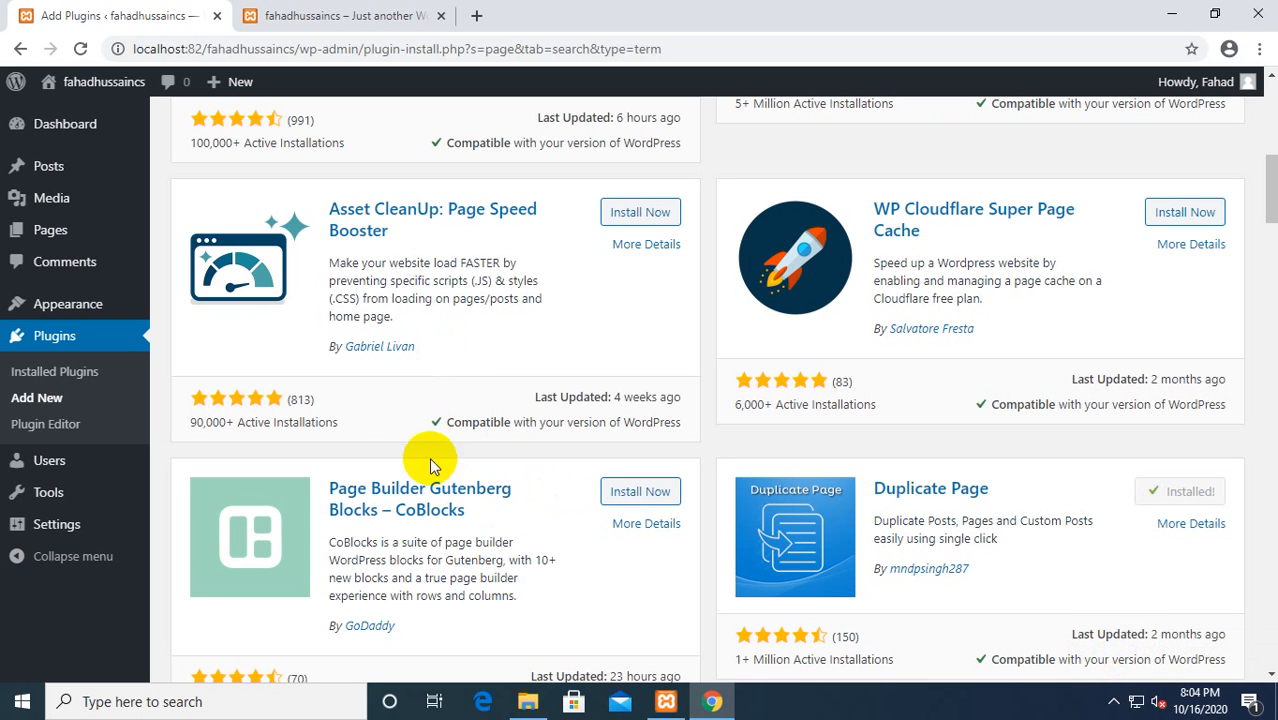
Step: Create a new page titled "duplicate demo" and publish it
click(80, 234)
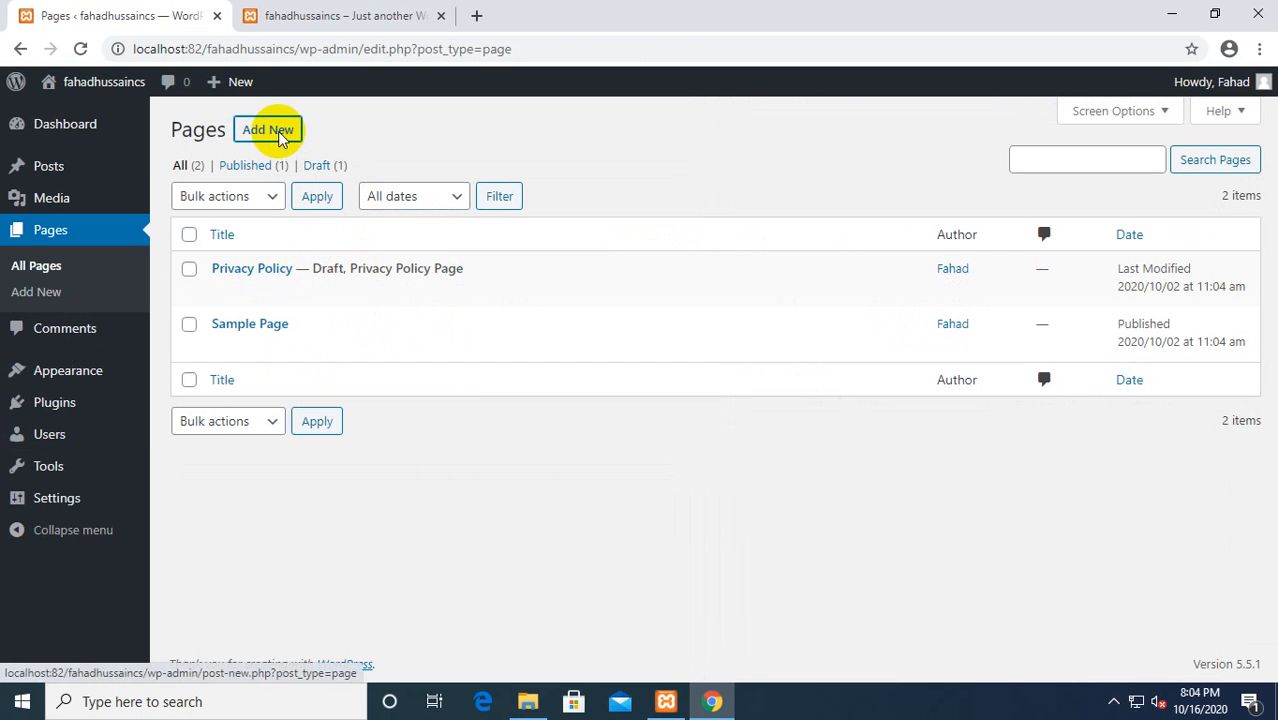
click(279, 136)
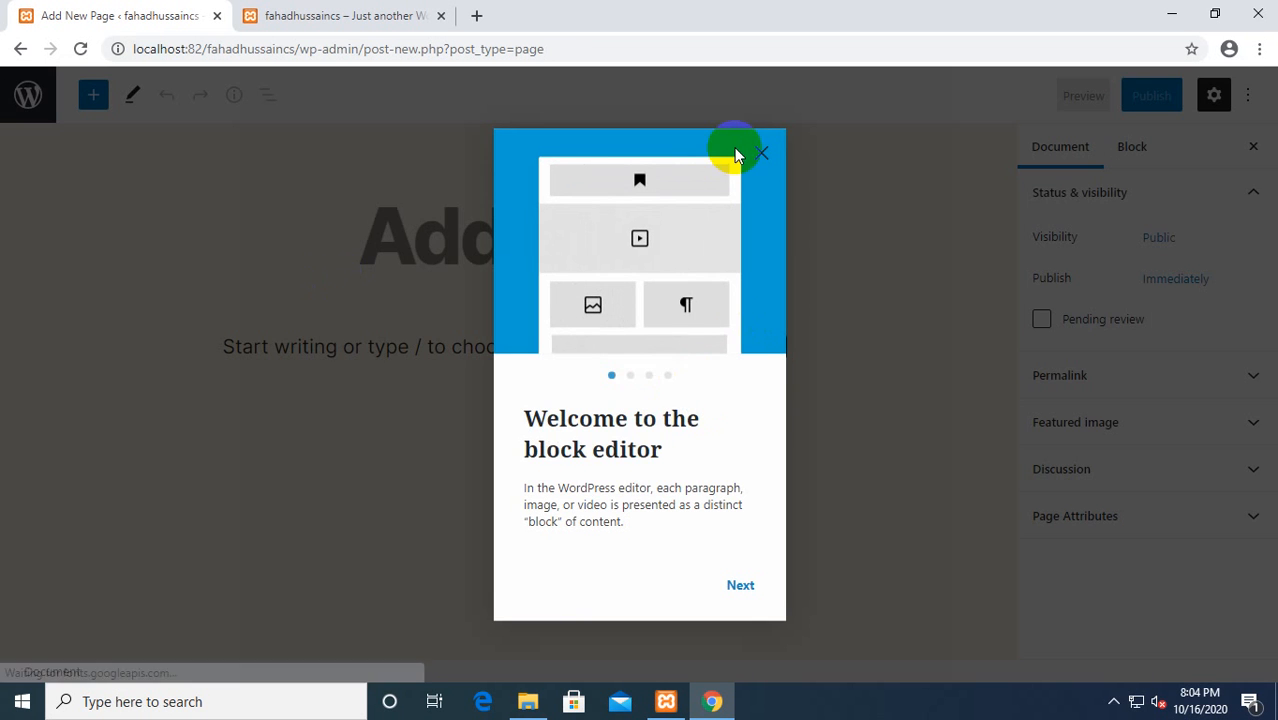
click(762, 157)
text(dup)
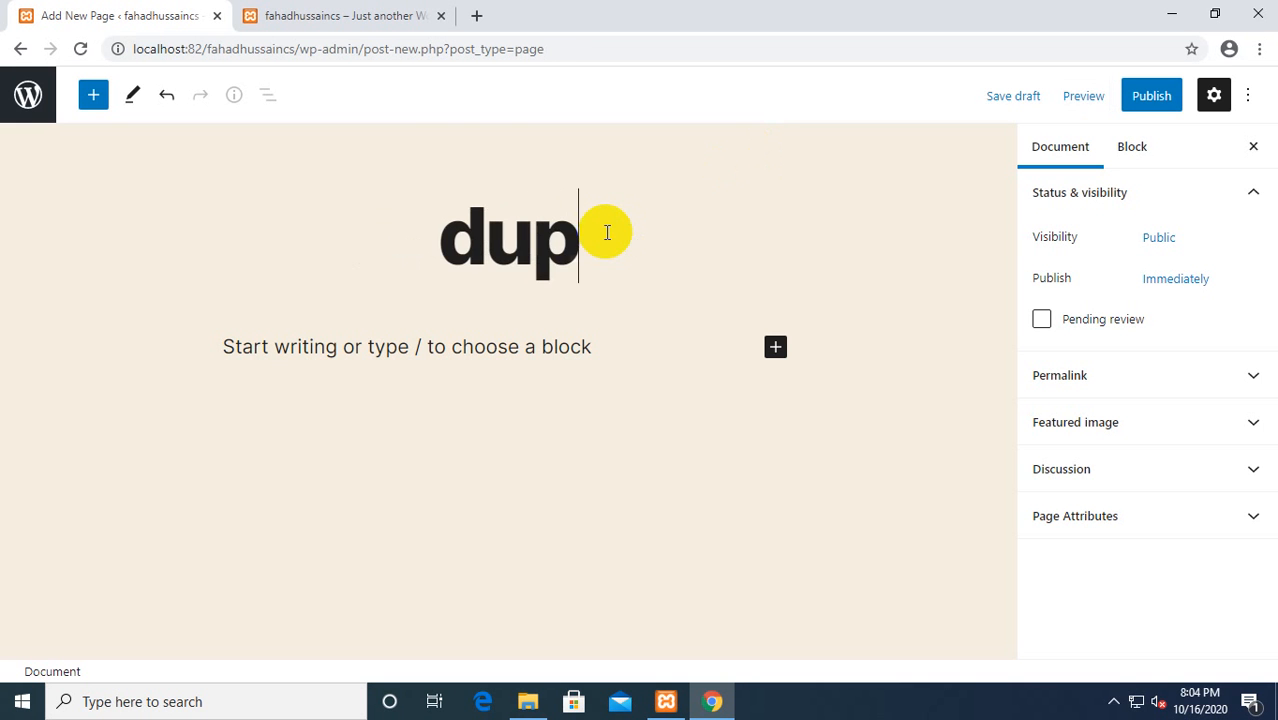
text(licate demo)
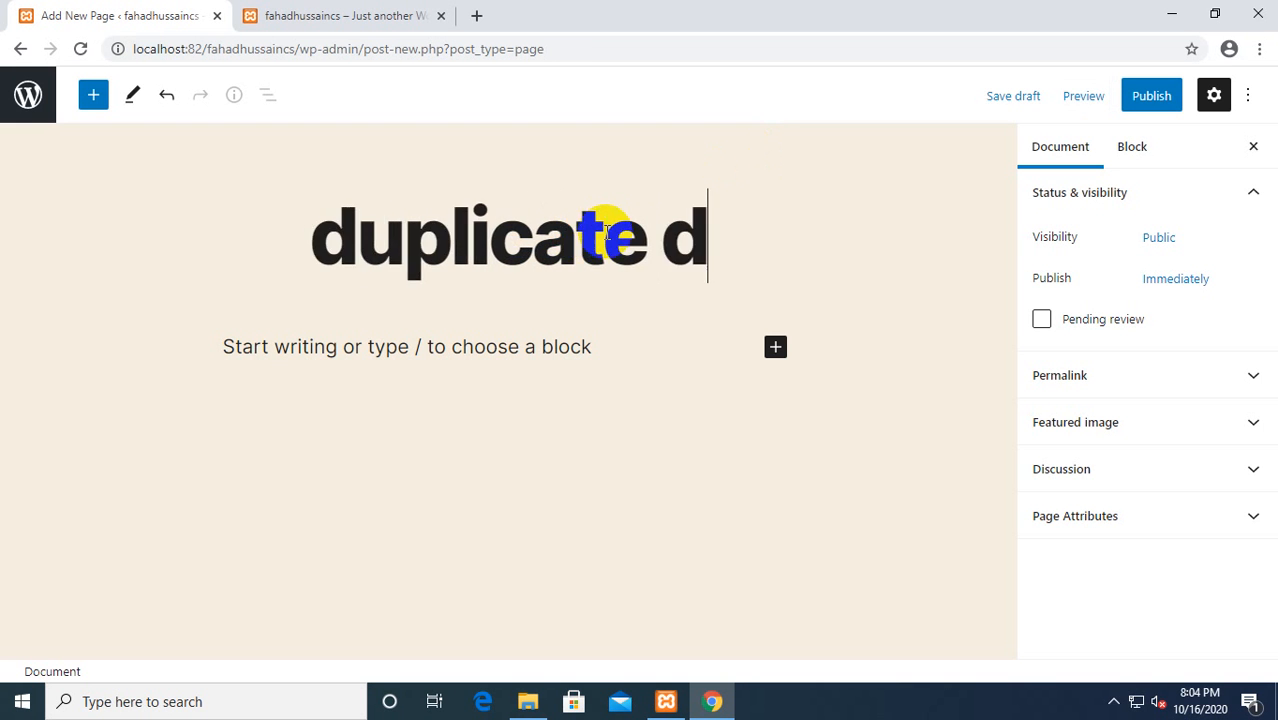
click(1156, 100)
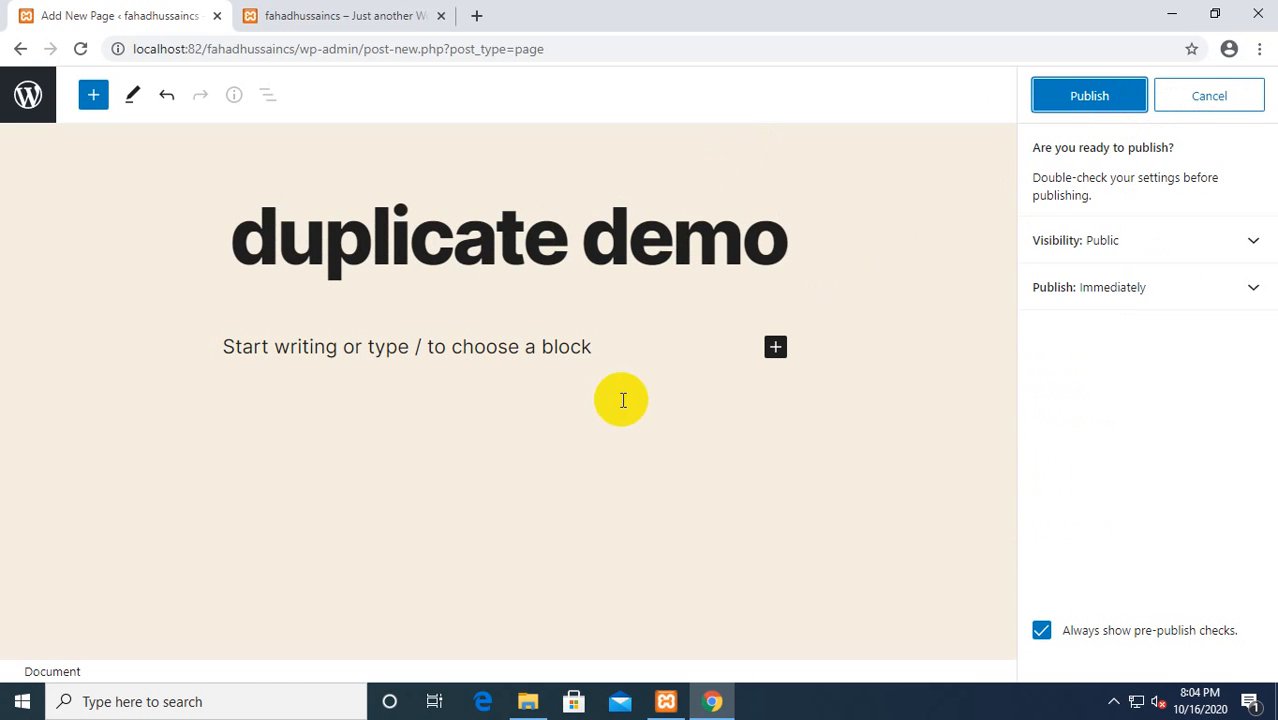
click(1078, 98)
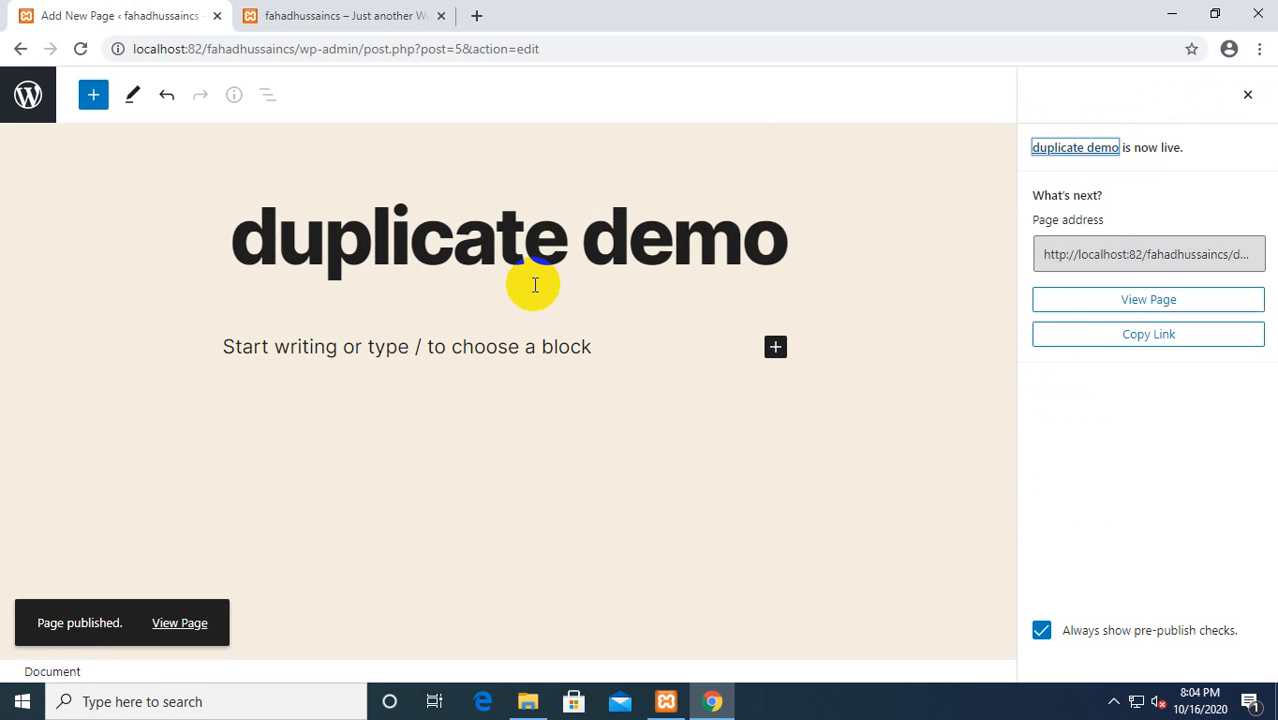
Step: Leave the page editor and activate the installed Duplicate Page plugin
click(30, 95)
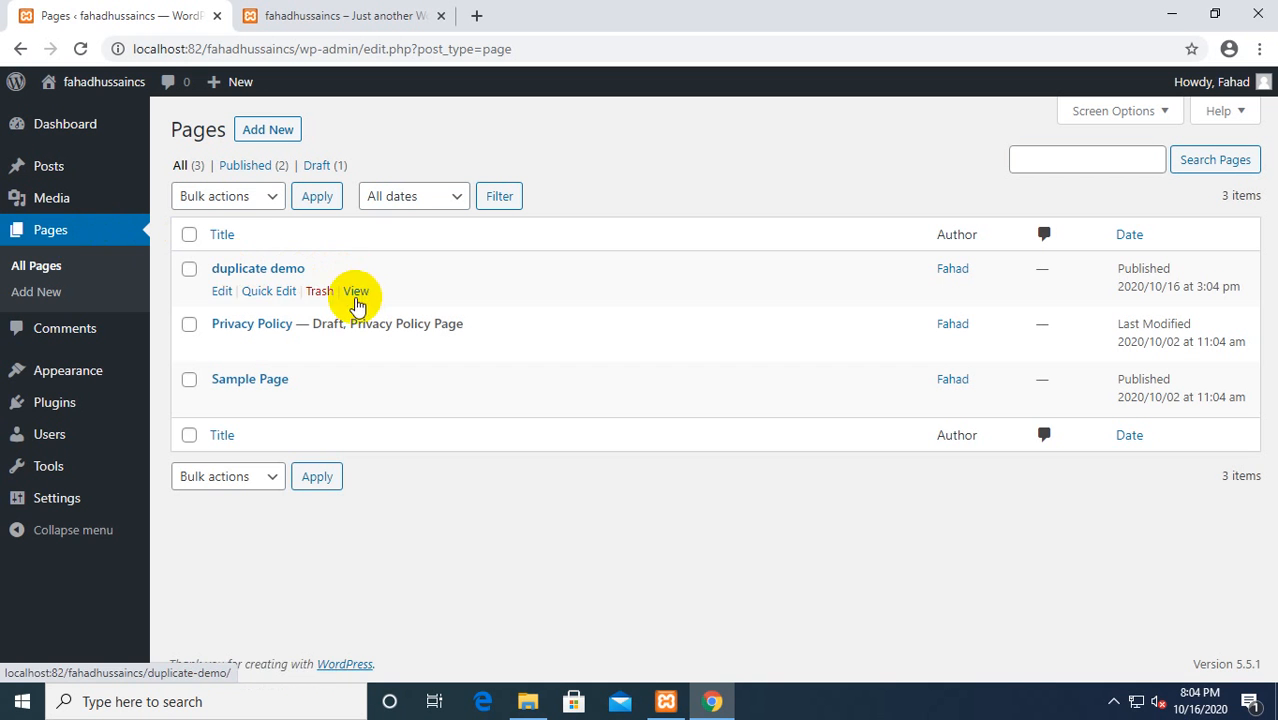
click(76, 408)
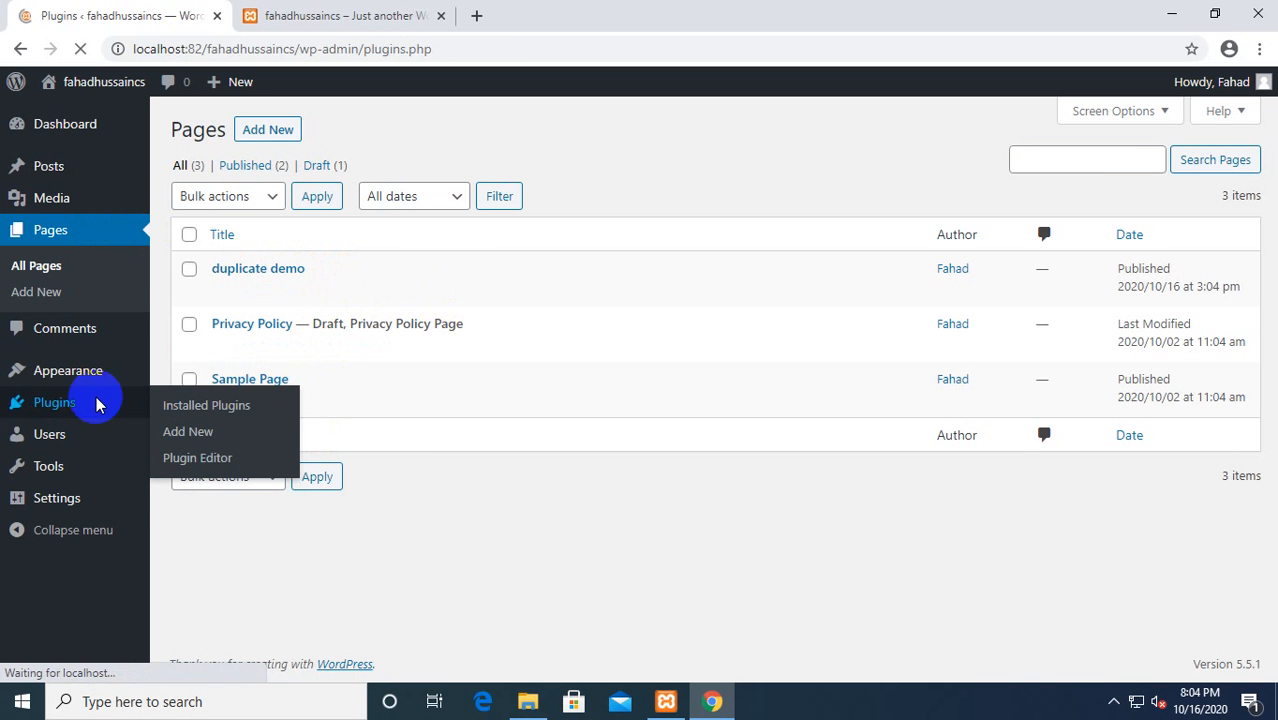
click(228, 374)
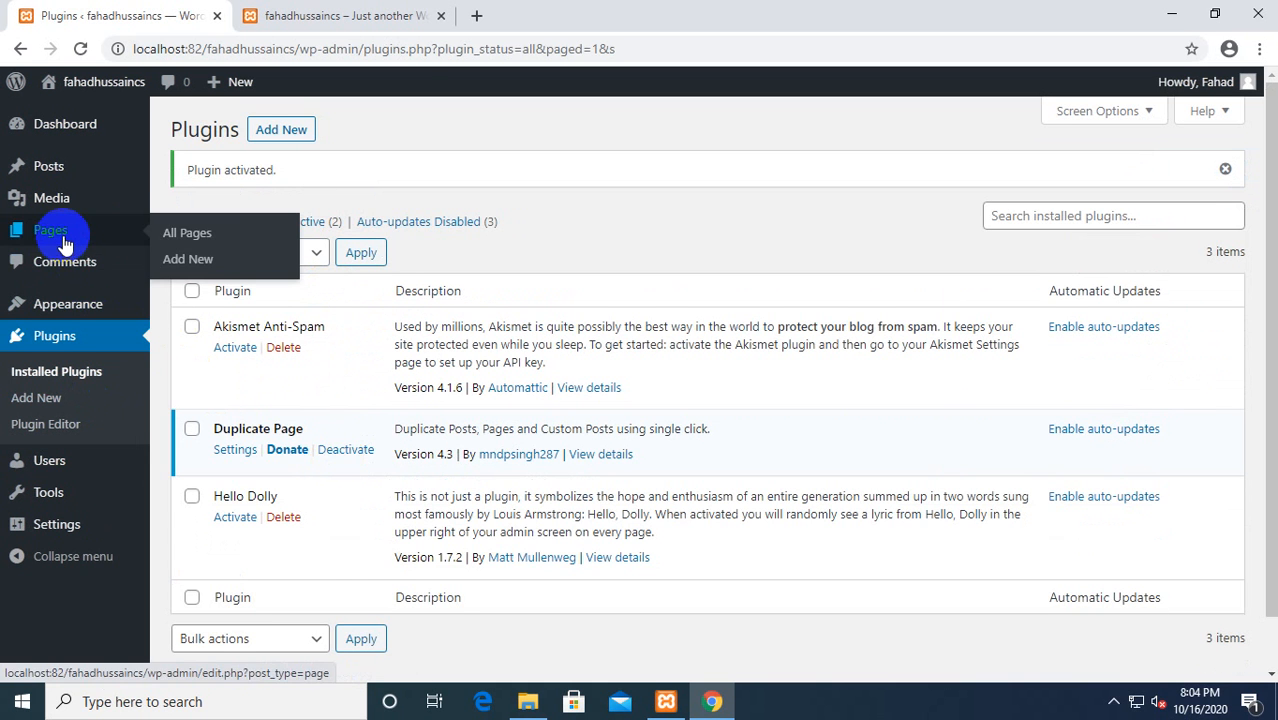
Step: Duplicate the published "duplicate demo" page from the list of pages
click(58, 234)
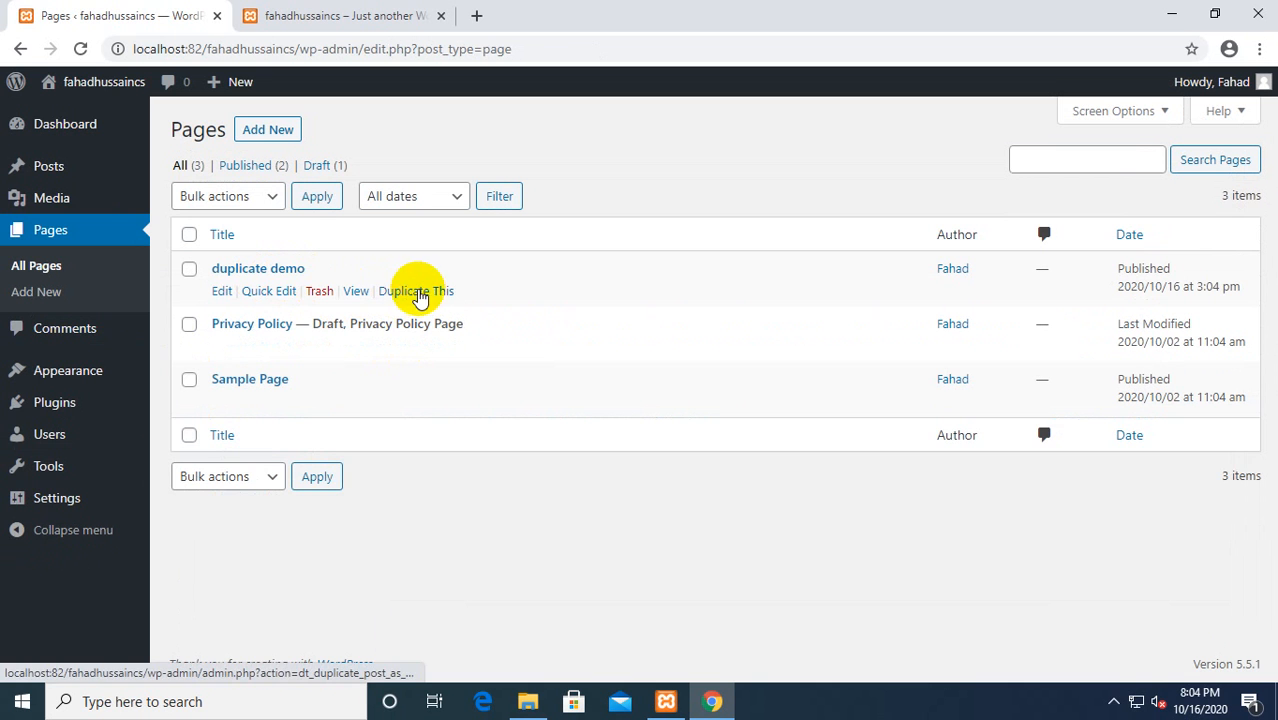
click(418, 292)
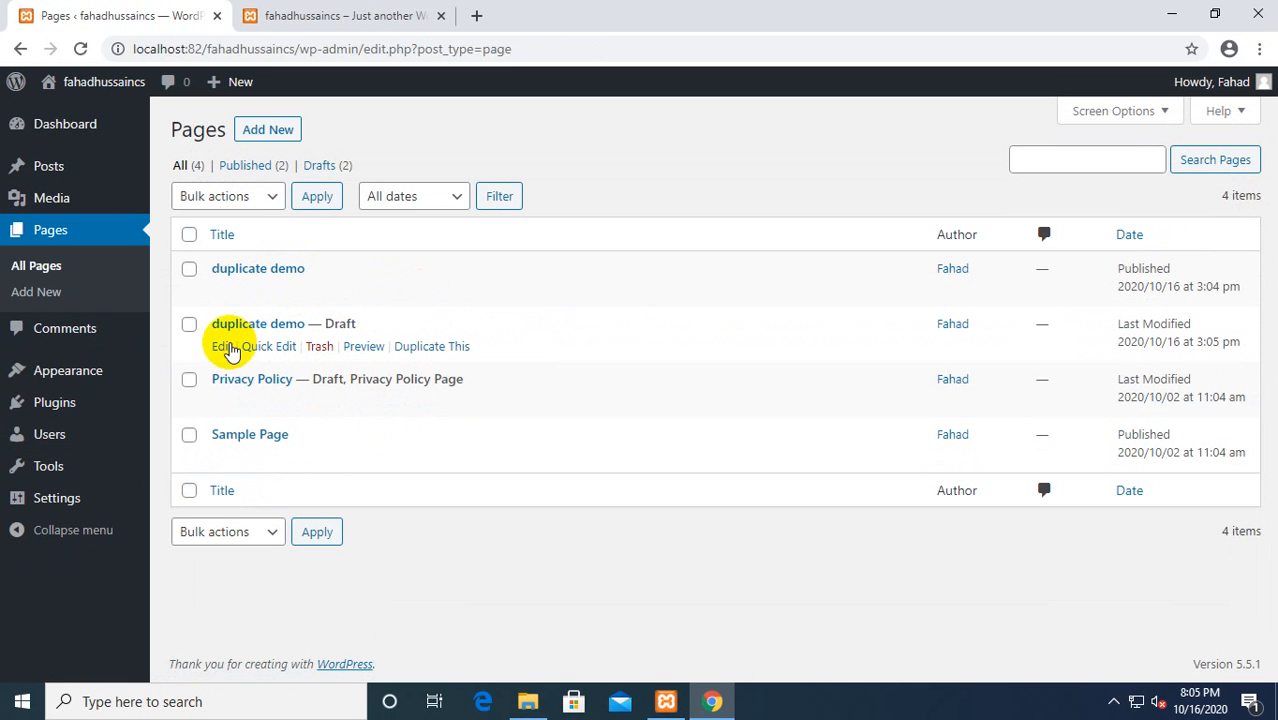
Step: Try adding the paragraph "dgdsfsefd" to the draft copy of "duplicate demo", and leave the editor without saving
click(221, 350)
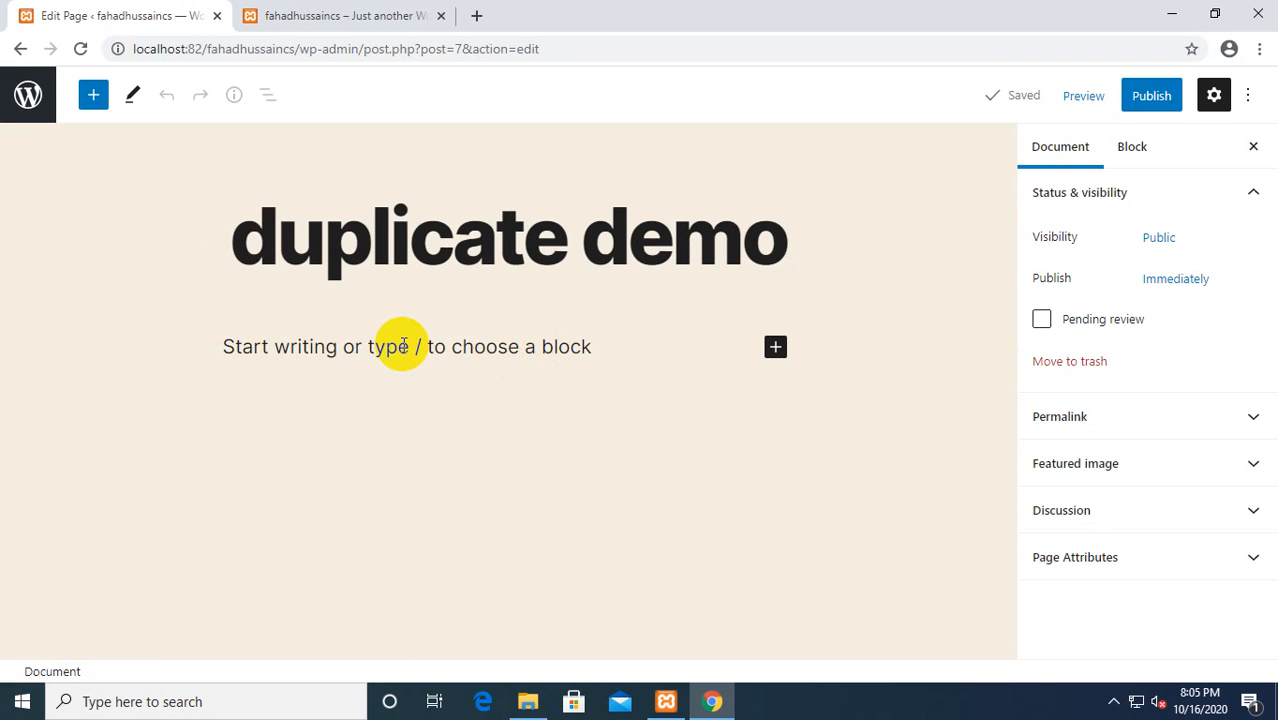
click(407, 347)
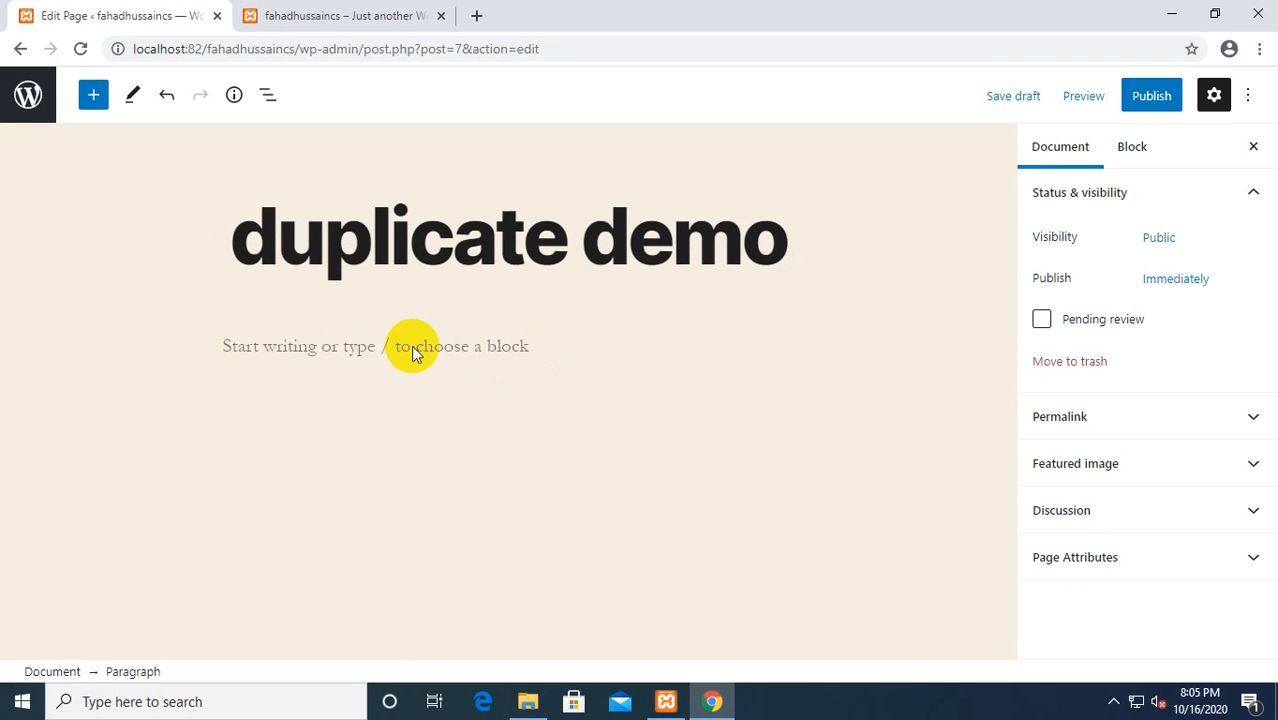
text(dgdsfsefd)
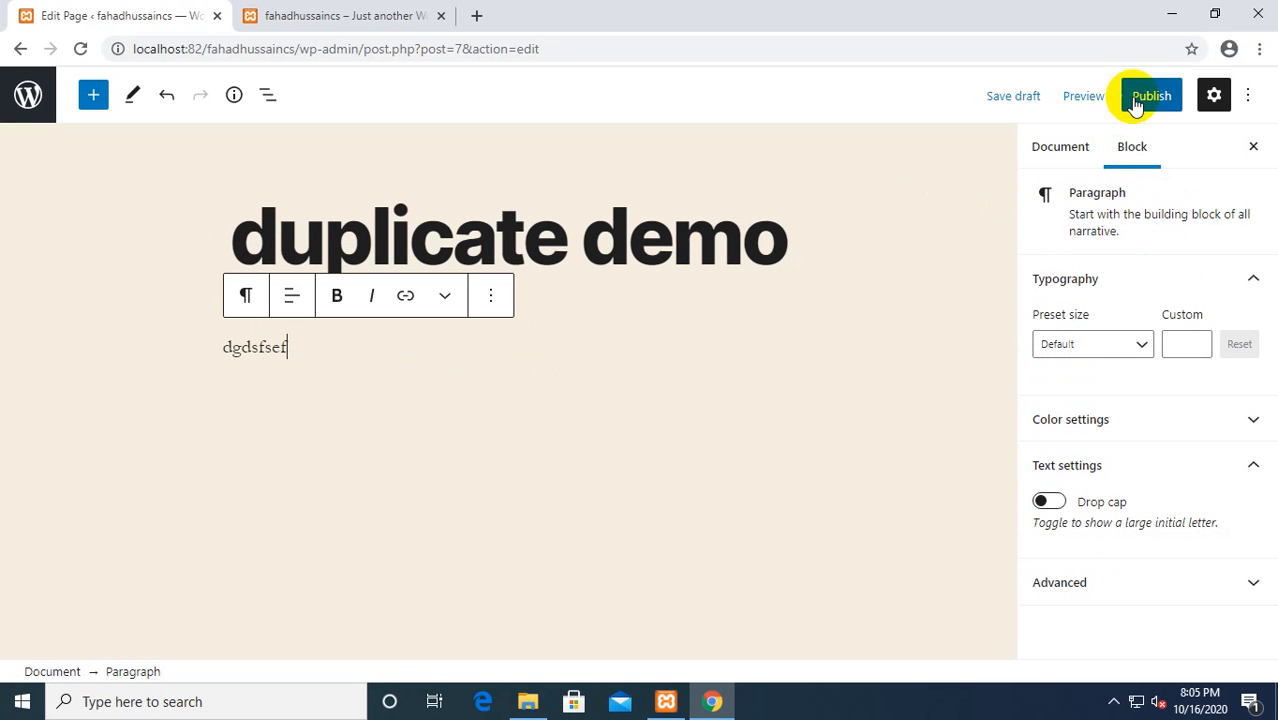
click(1151, 95)
click(1140, 100)
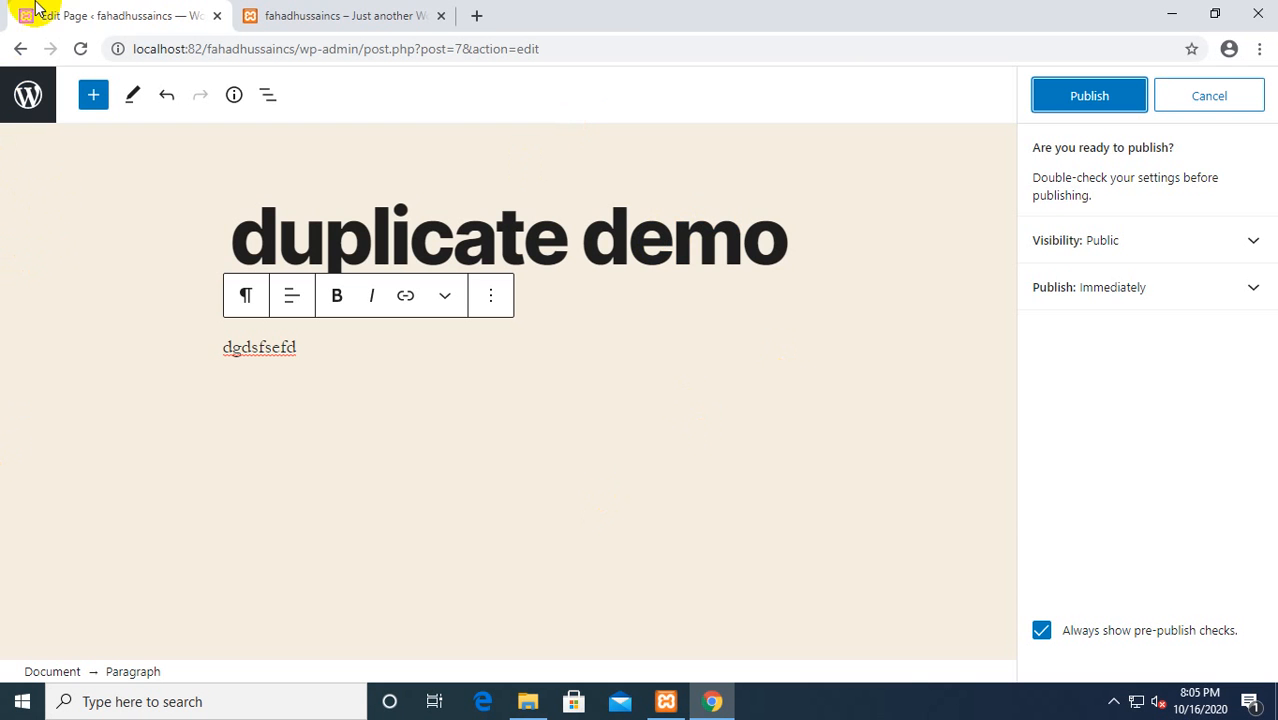
click(20, 48)
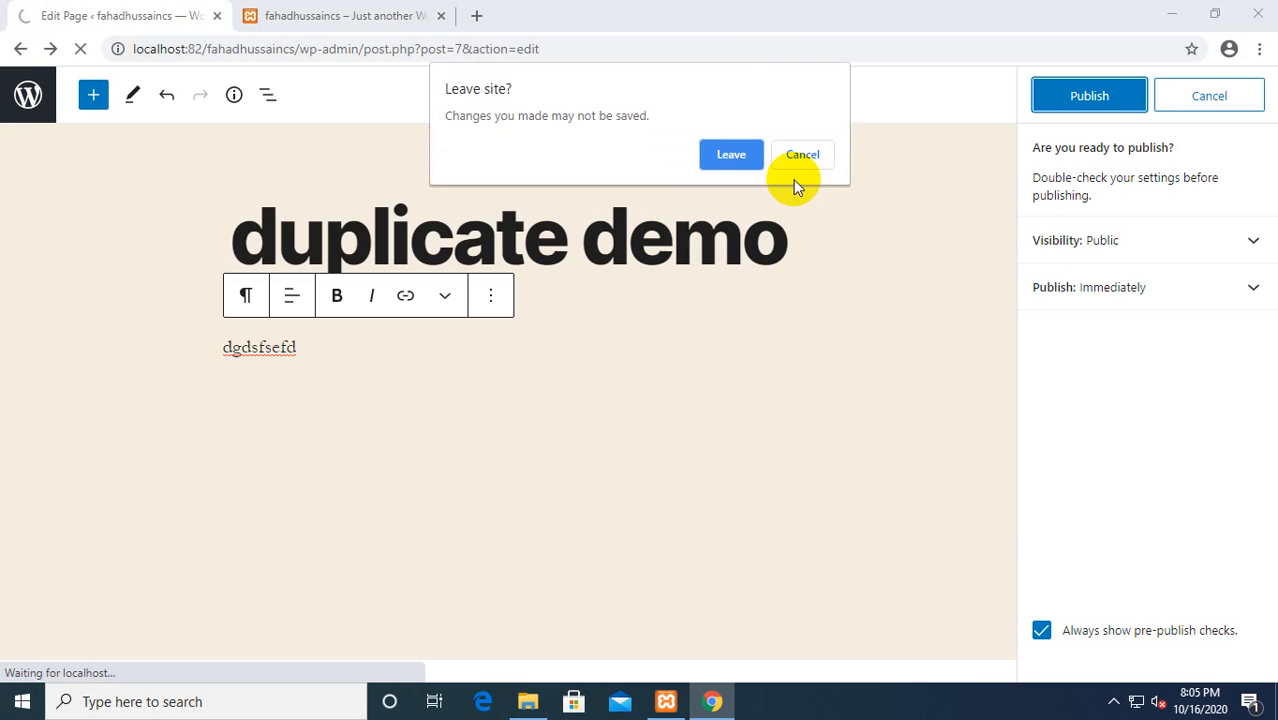
click(730, 155)
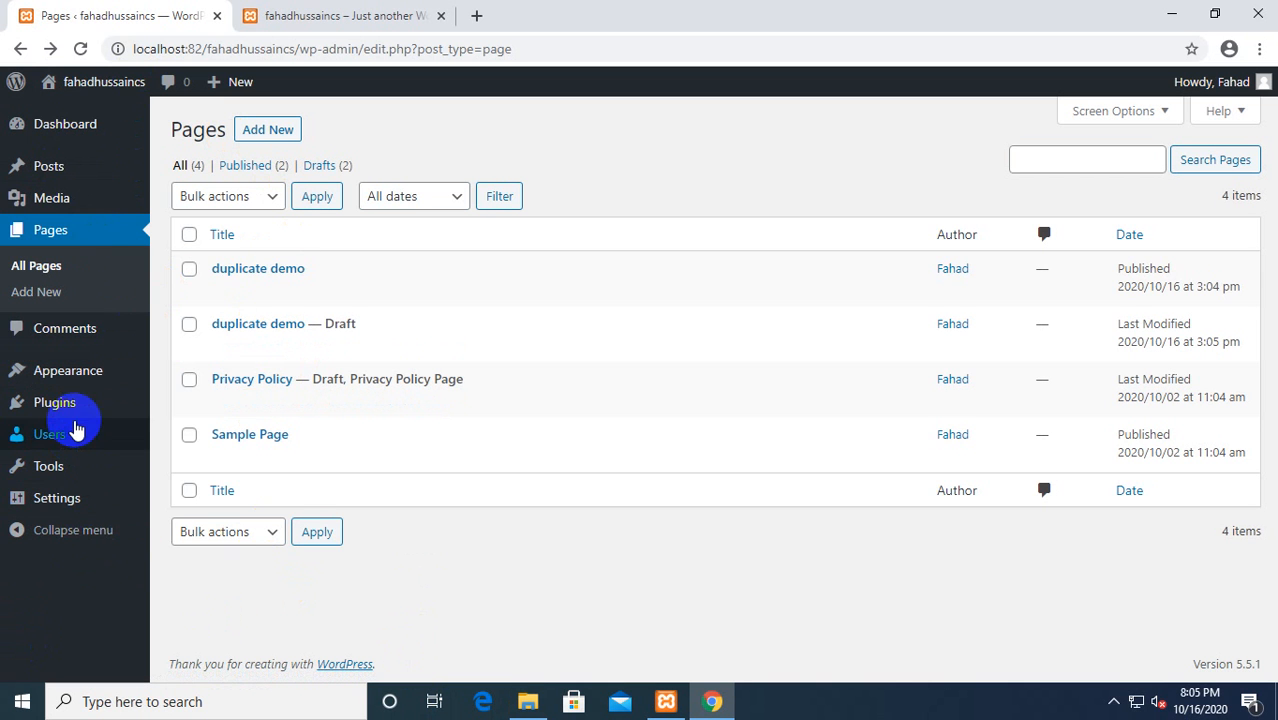
Step: Search for new plugins with the keyword "dublicate post", look through the results, and return to the installed plugins
mouse_move(80, 420)
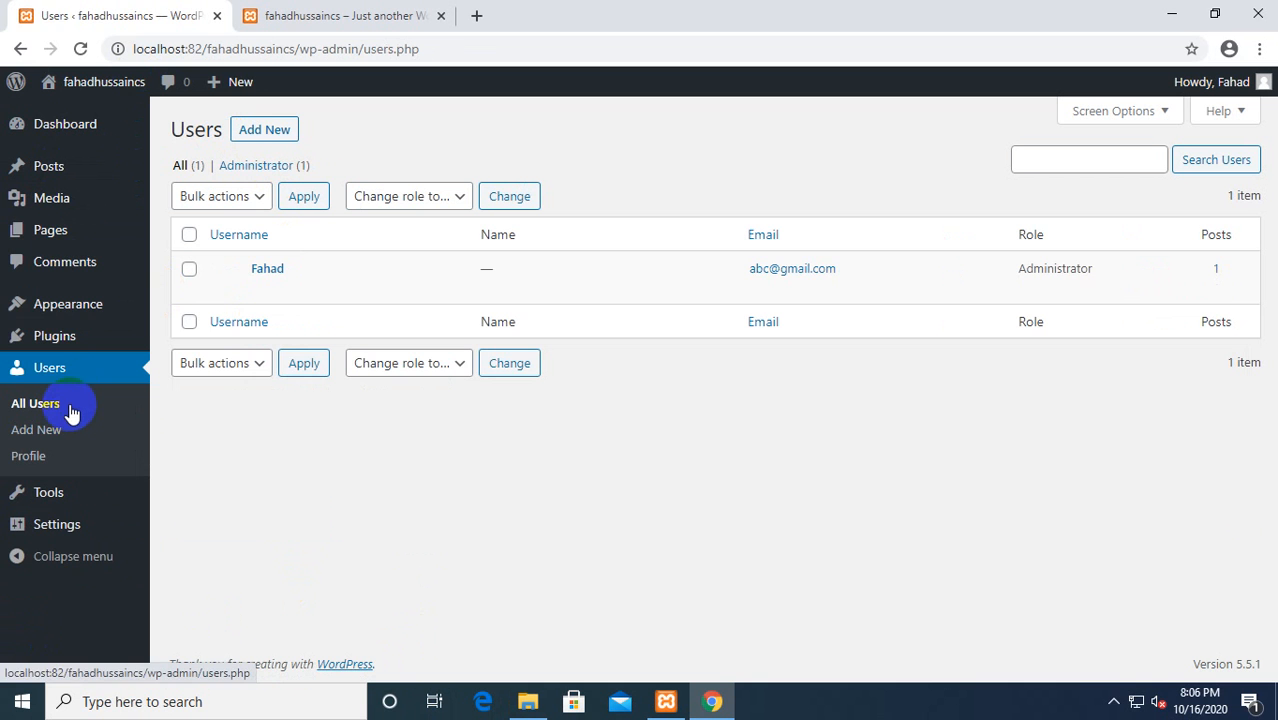
click(20, 48)
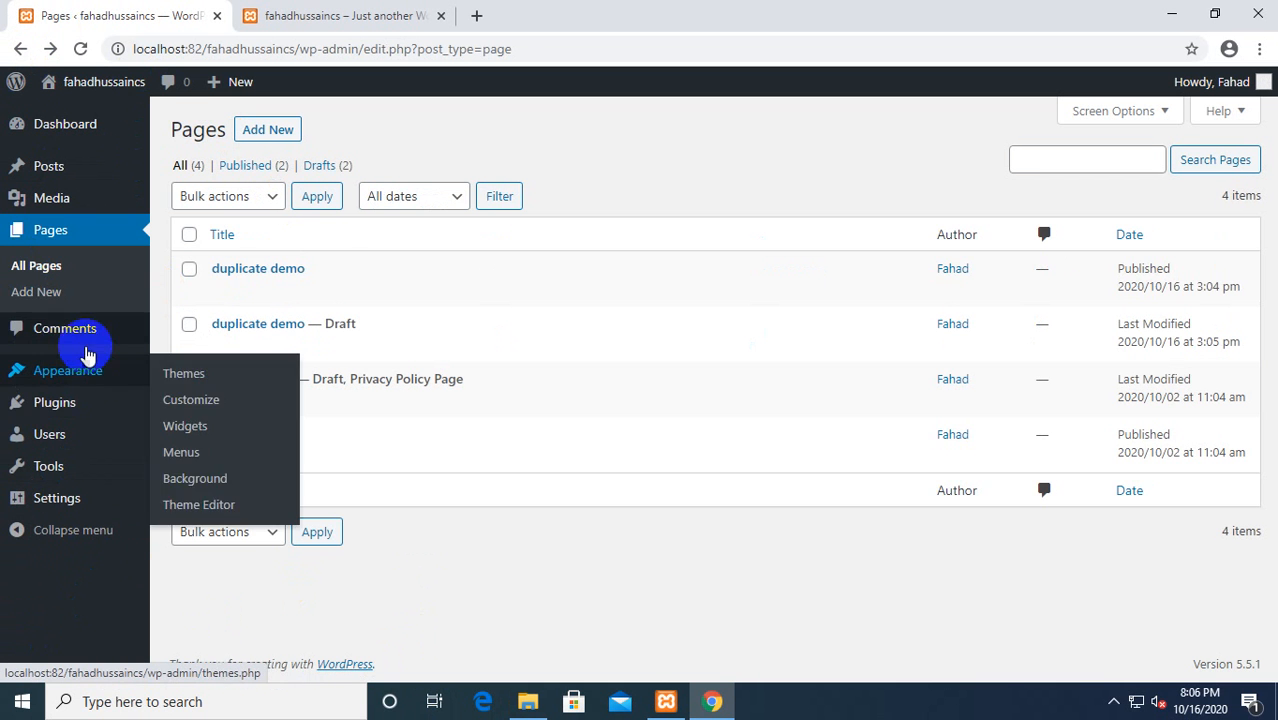
click(64, 405)
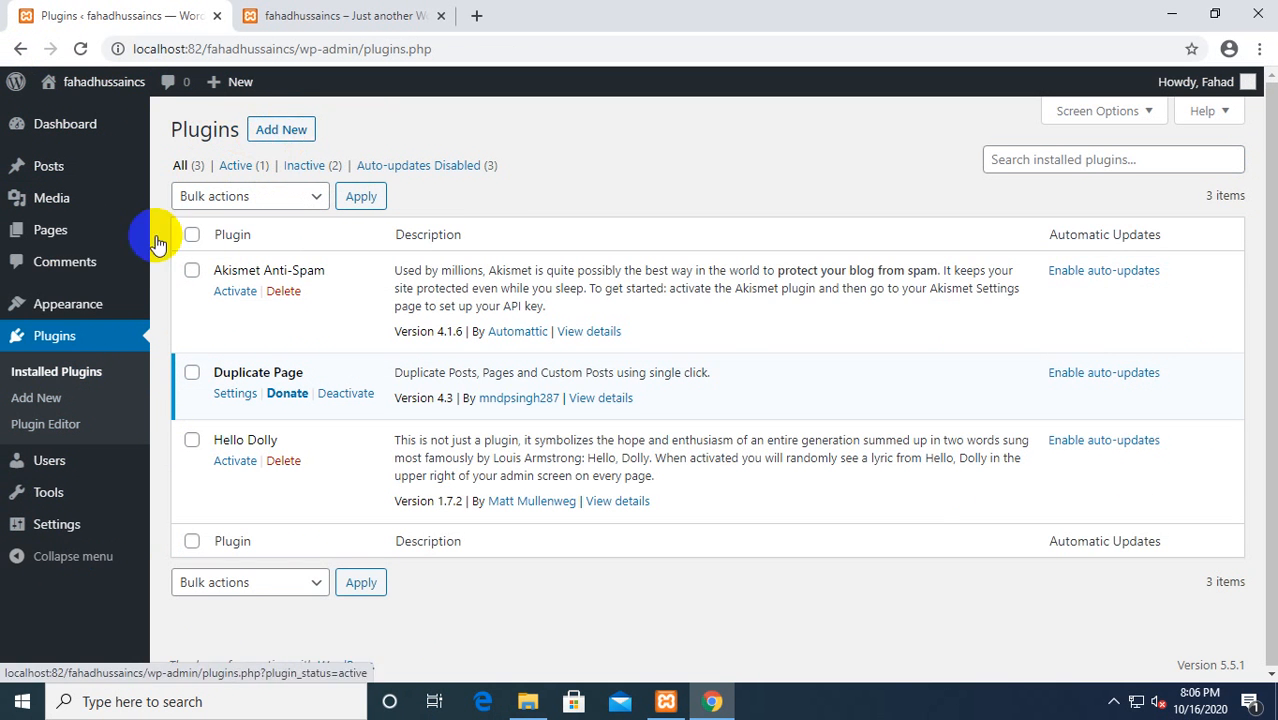
click(285, 131)
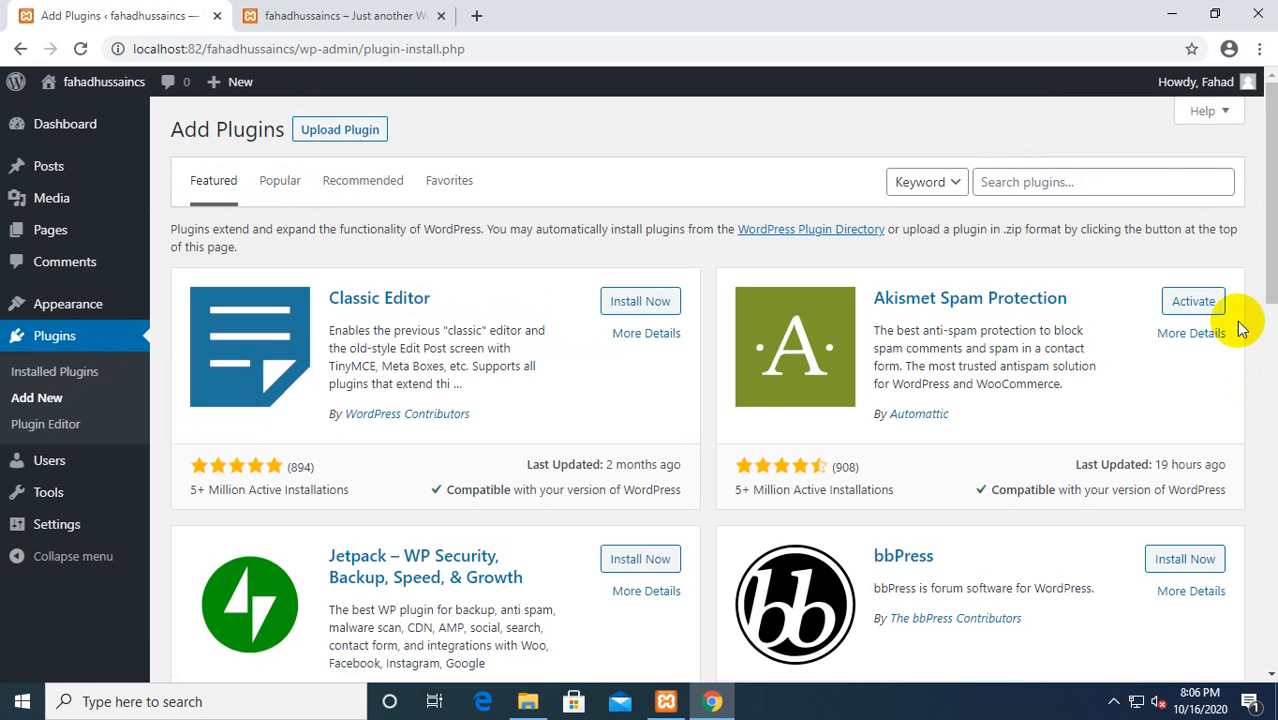
click(1134, 184)
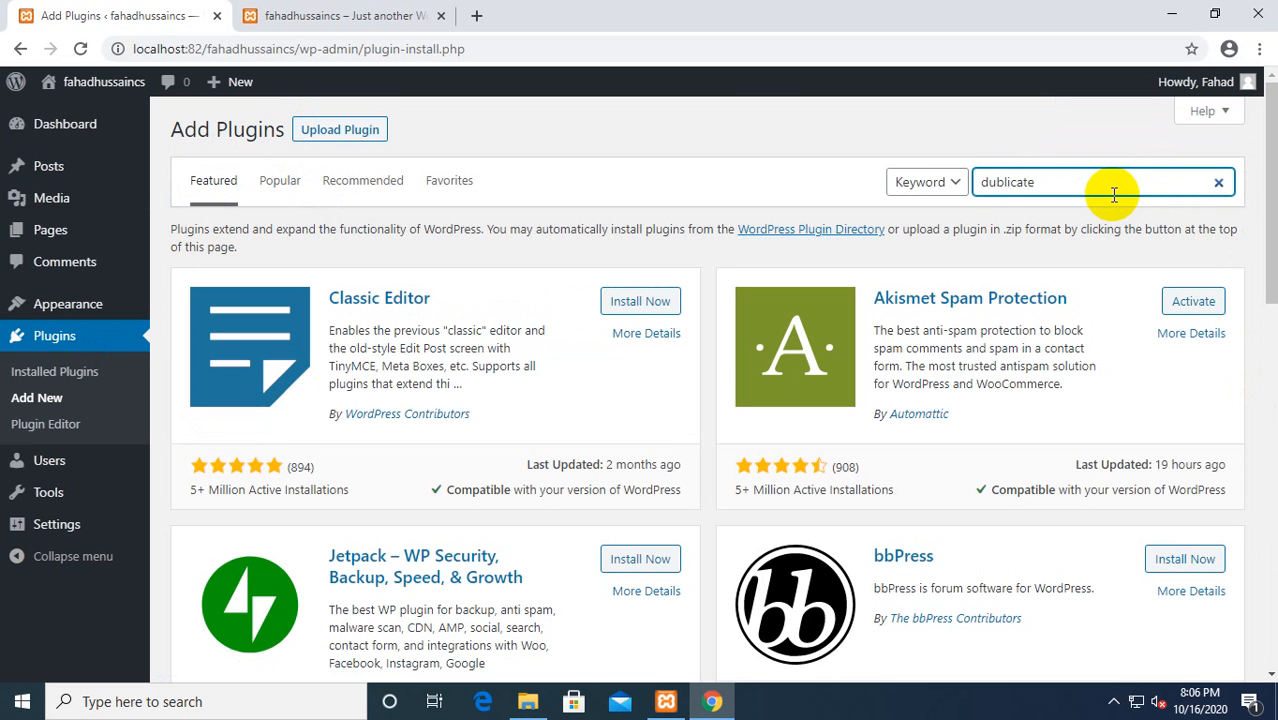
text(dublicate post)
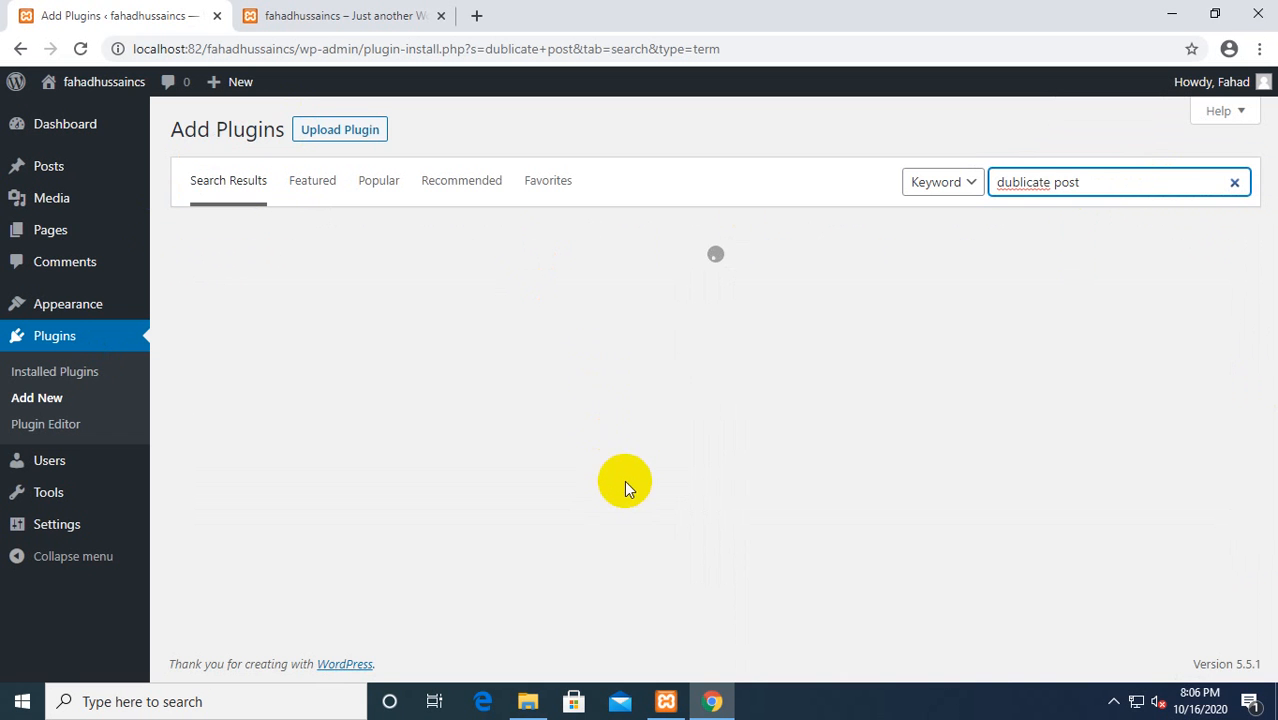
scroll(616, 488, down, 5)
scroll(613, 490, down, 2)
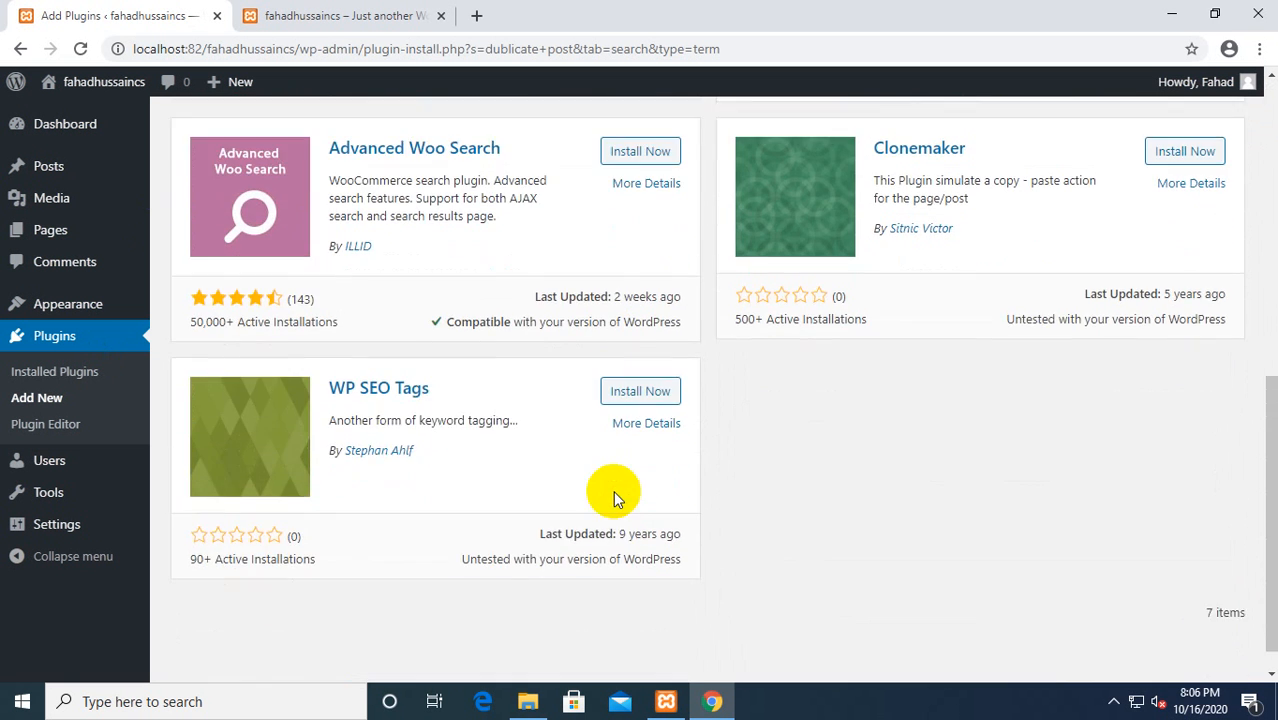
scroll(613, 490, up, 6)
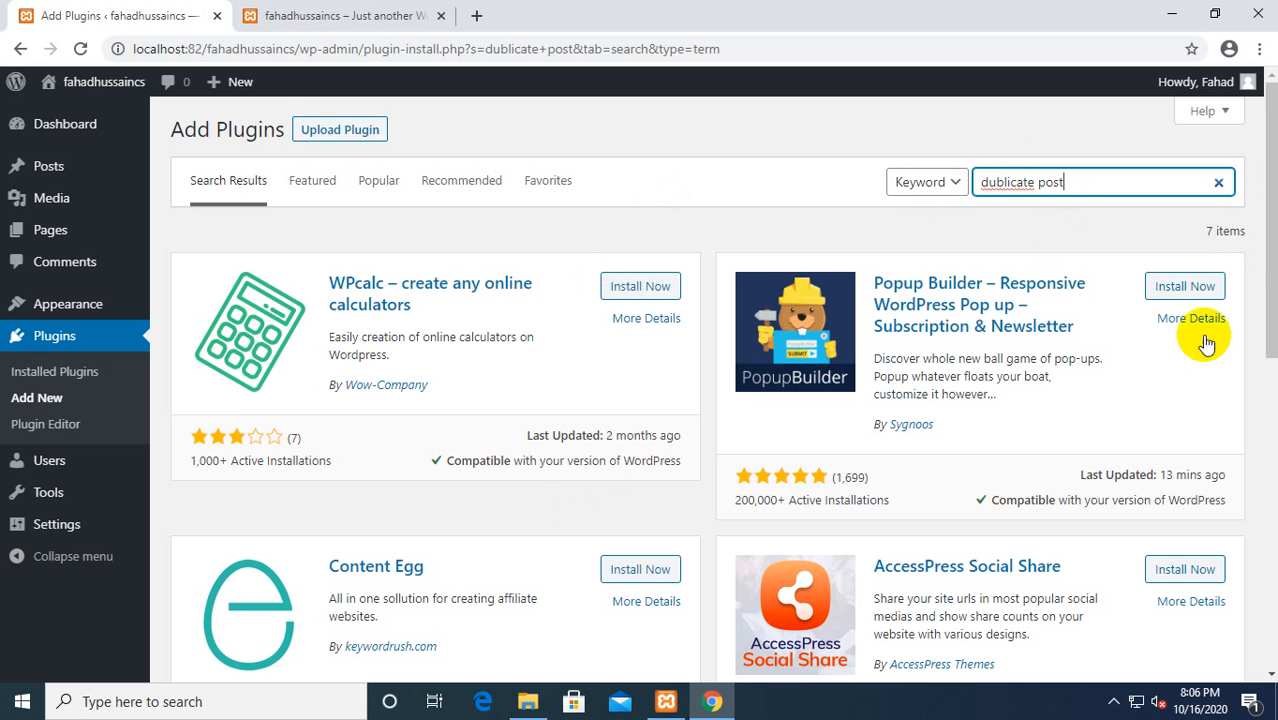
mouse_move(1266, 251)
mouse_down()
mouse_move(1258, 495)
mouse_move(1241, 585)
mouse_move(1266, 235)
mouse_up()
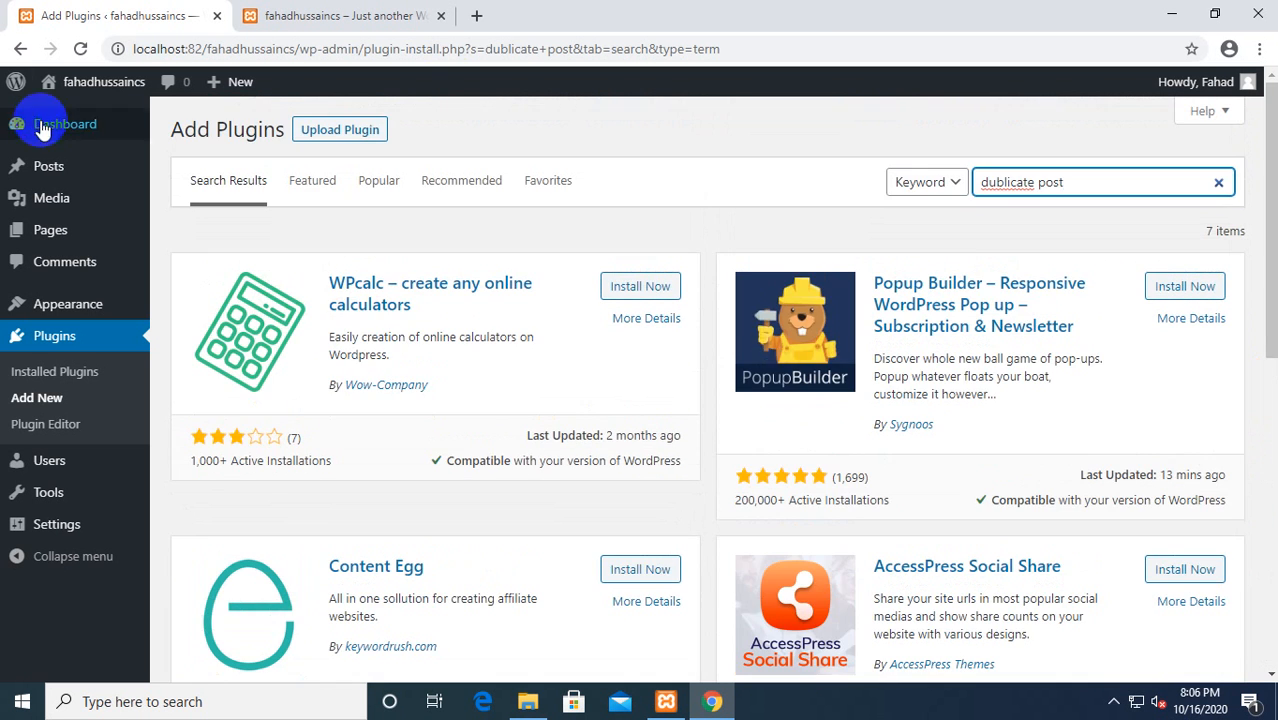
click(20, 48)
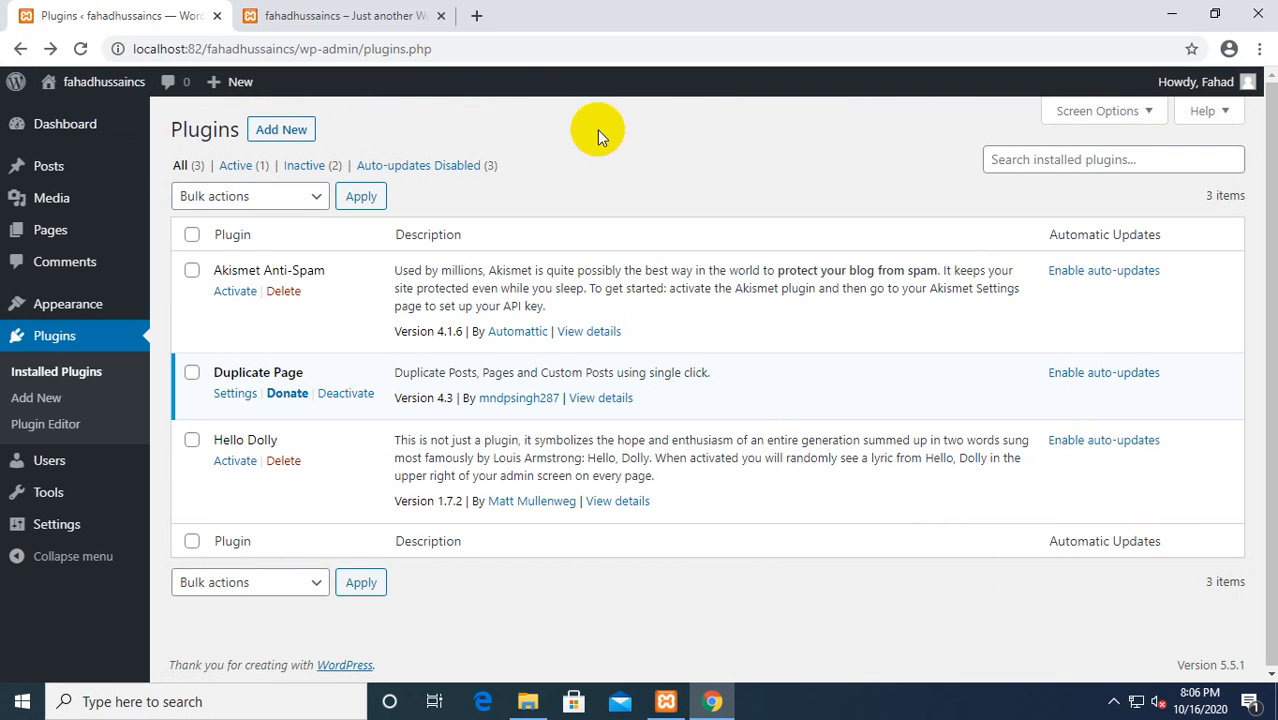
Step: Search the new plugins for "dublicate post"
click(300, 131)
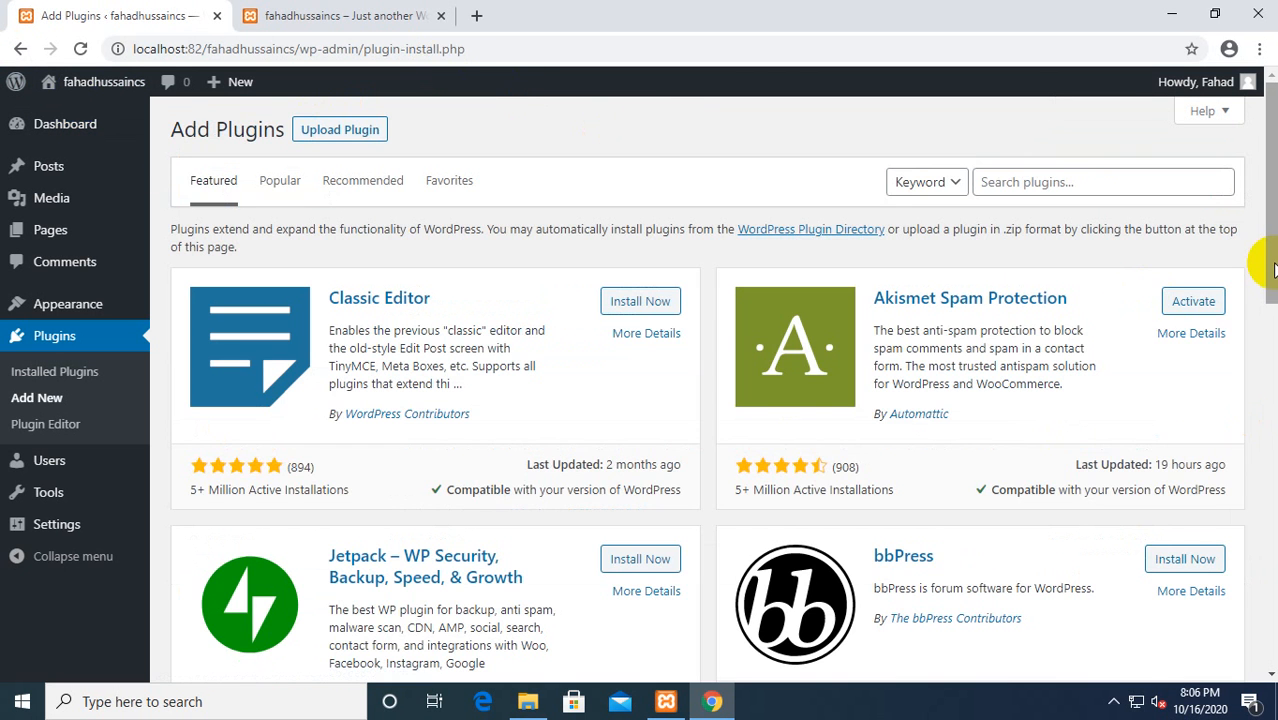
mouse_move(1272, 268)
mouse_down()
mouse_move(1258, 698)
mouse_move(1266, 380)
mouse_move(1255, 643)
mouse_move(1250, 514)
mouse_move(1265, 258)
mouse_up()
click(1083, 181)
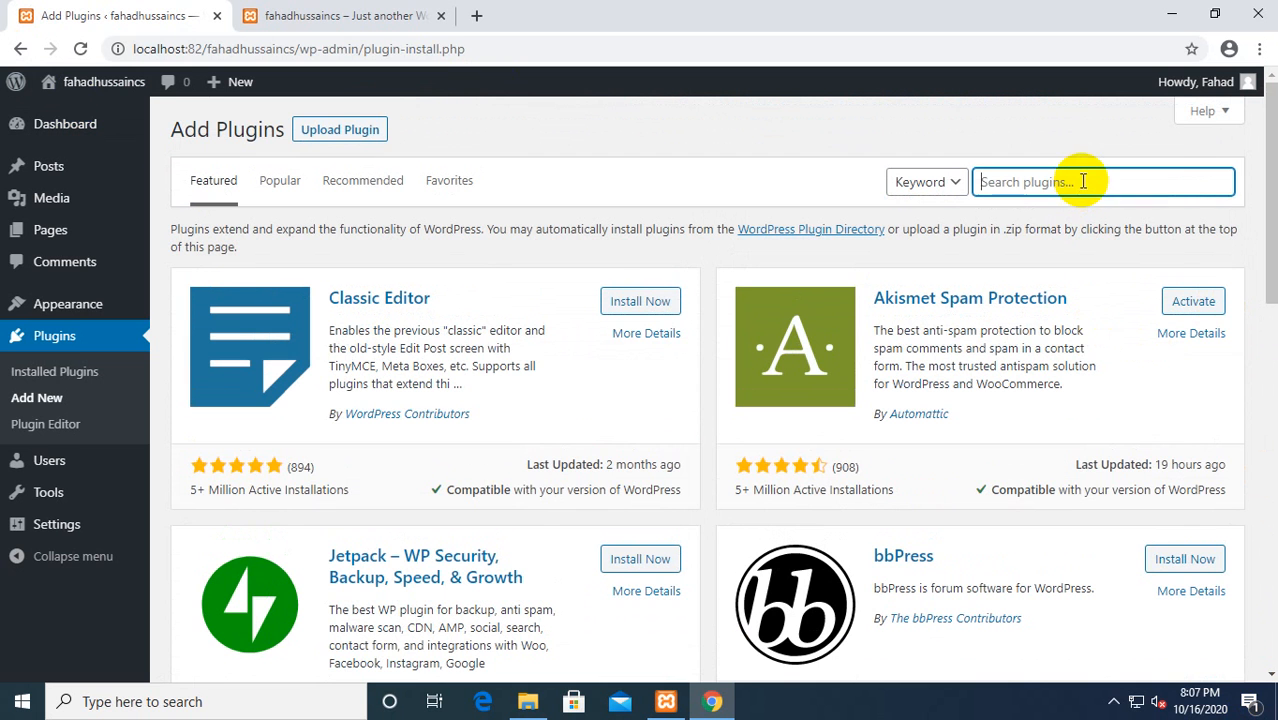
text(du)
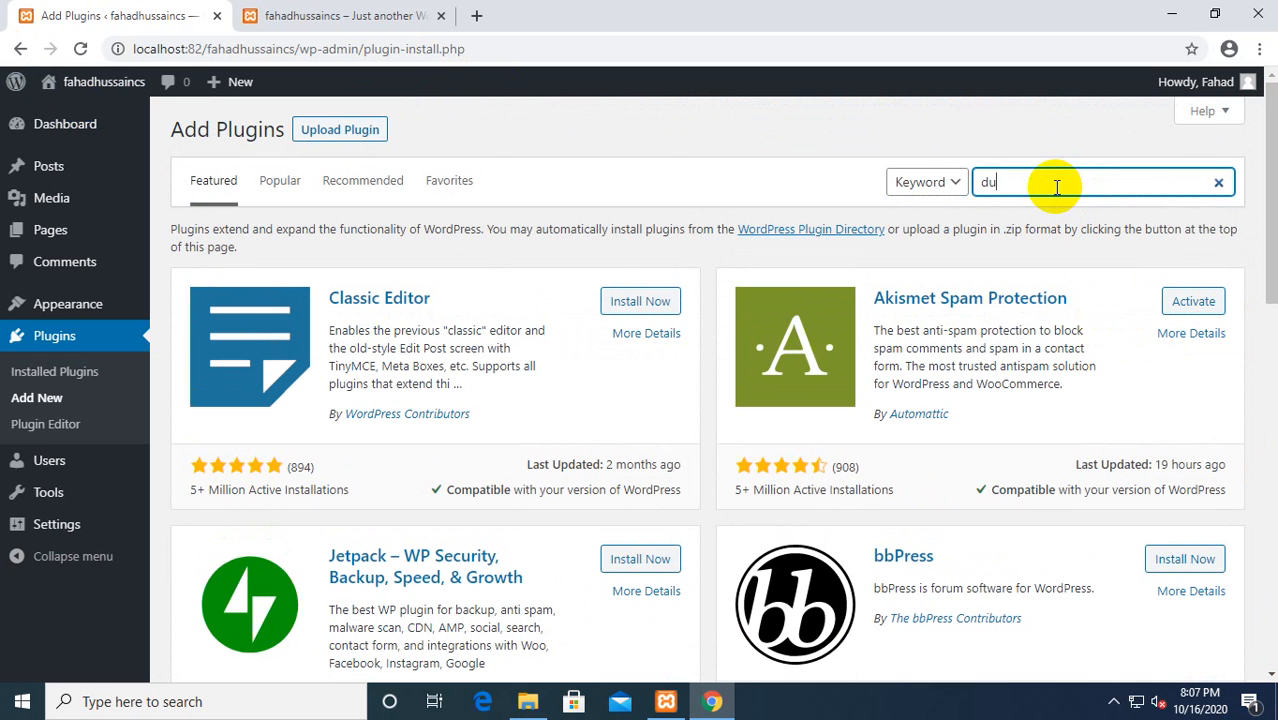
text(b)
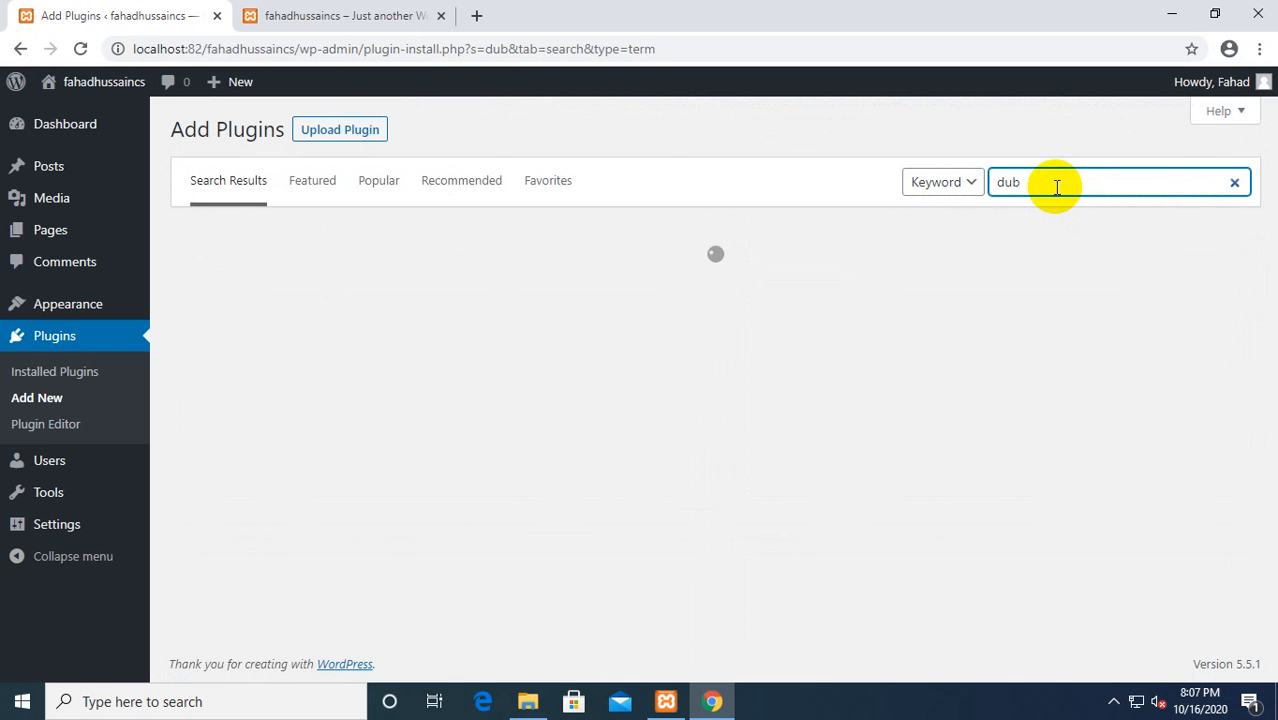
text(lica)
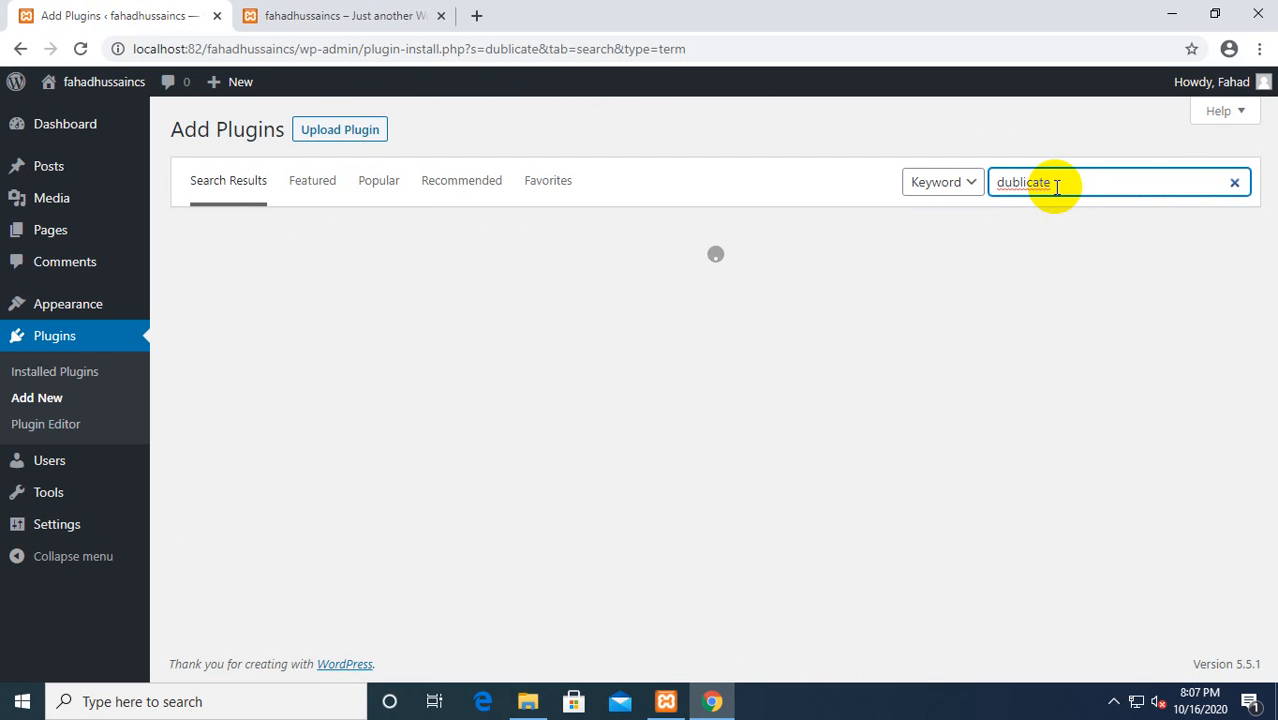
key(BackSpace)
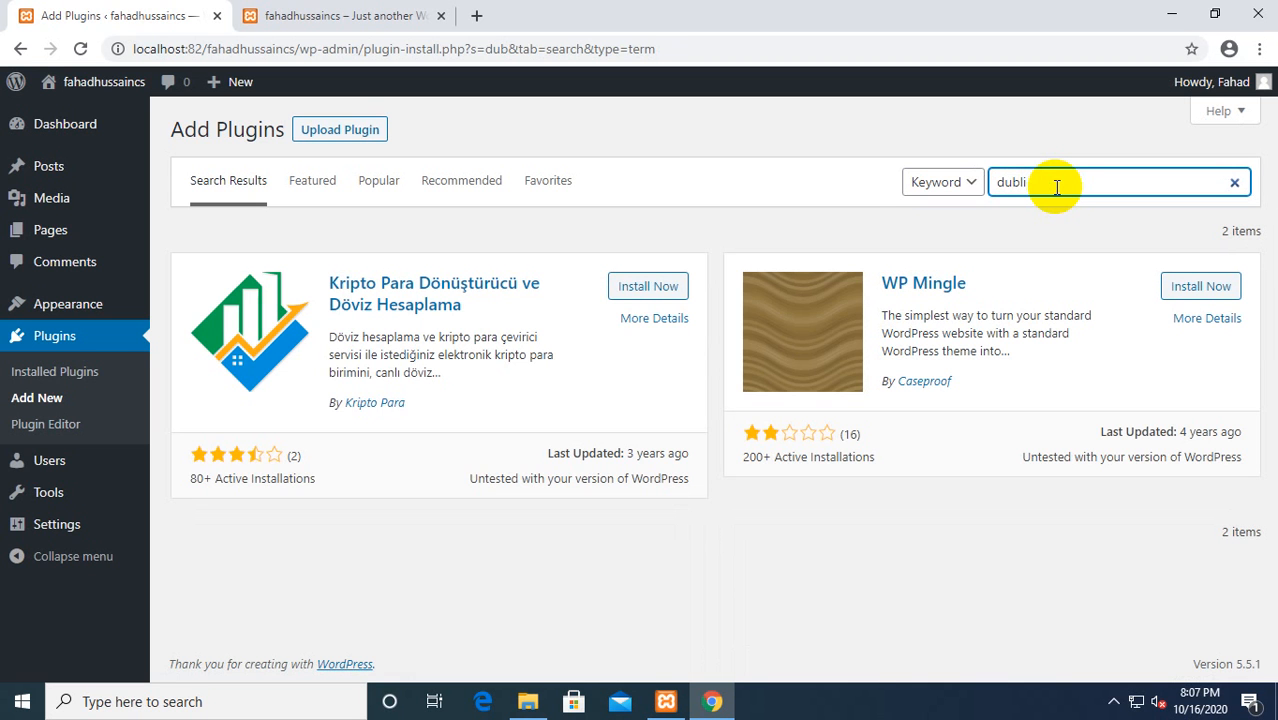
text(cate)
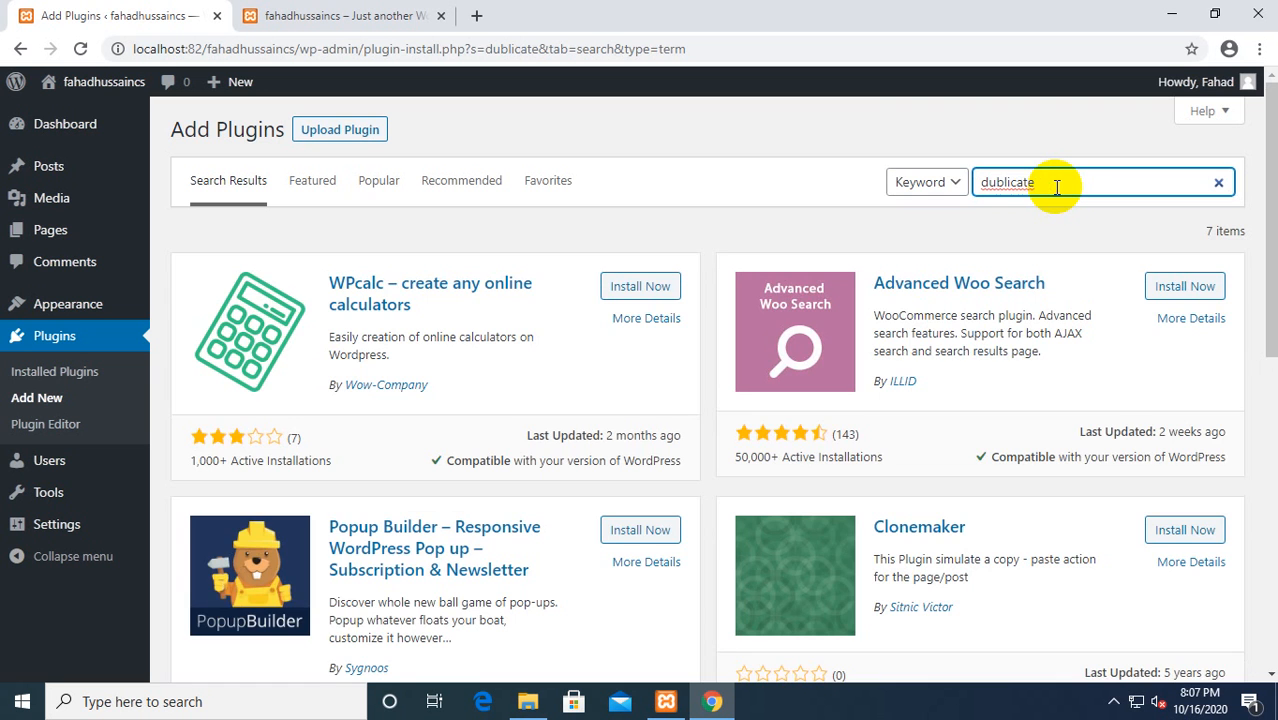
text( post)
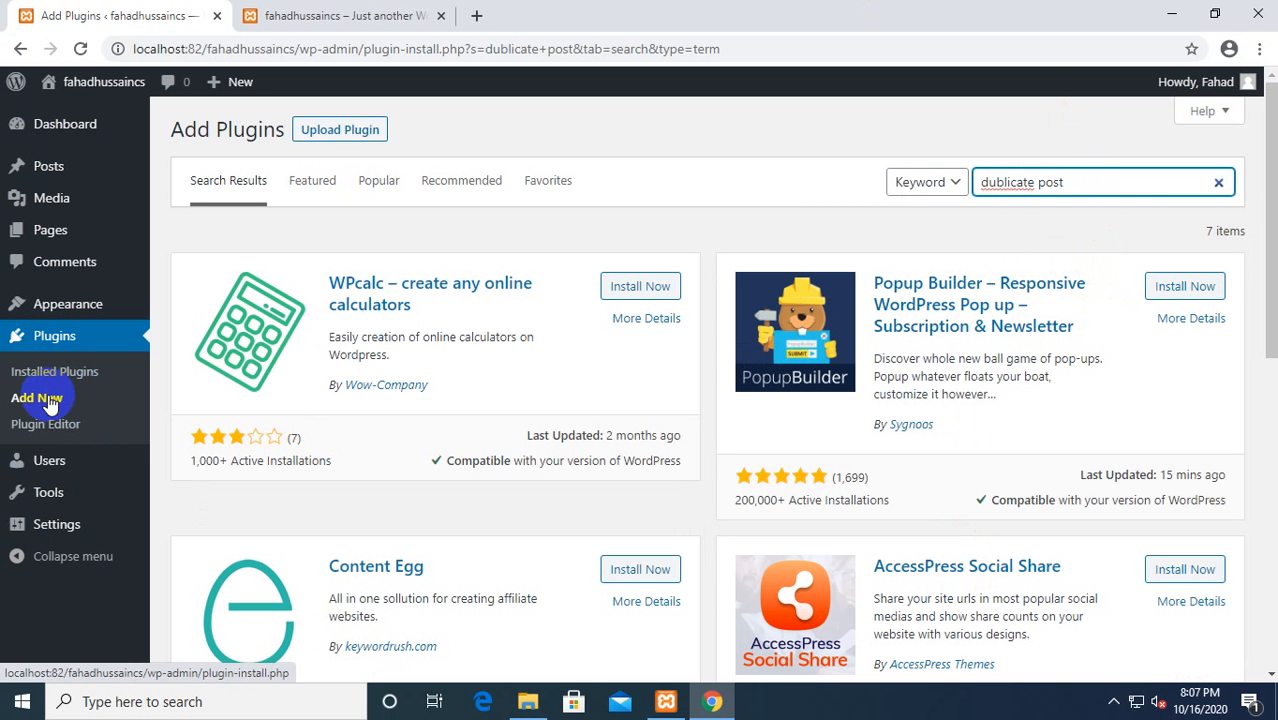
Step: Copy the Duplicate Page plugin's name from the installed plugins and adapt it to search new plugins for "Duplicate Post"
click(52, 371)
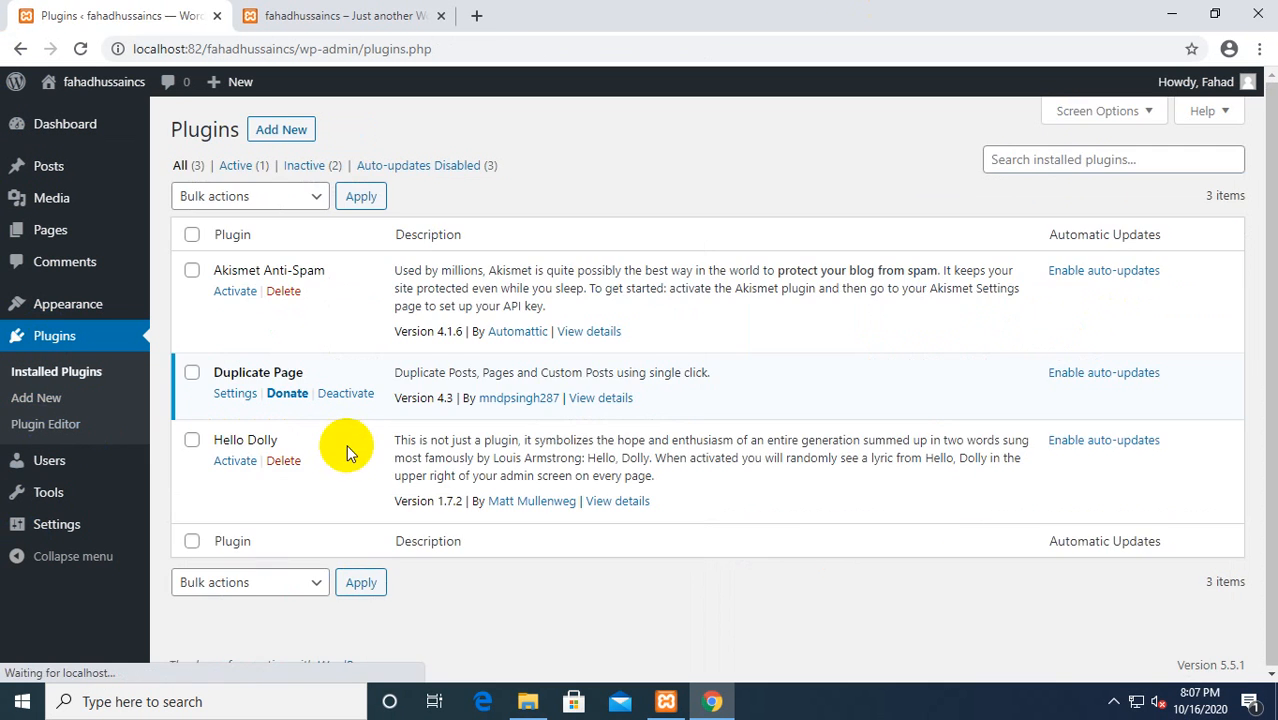
drag(304, 372, 209, 374)
key(ctrl+c)
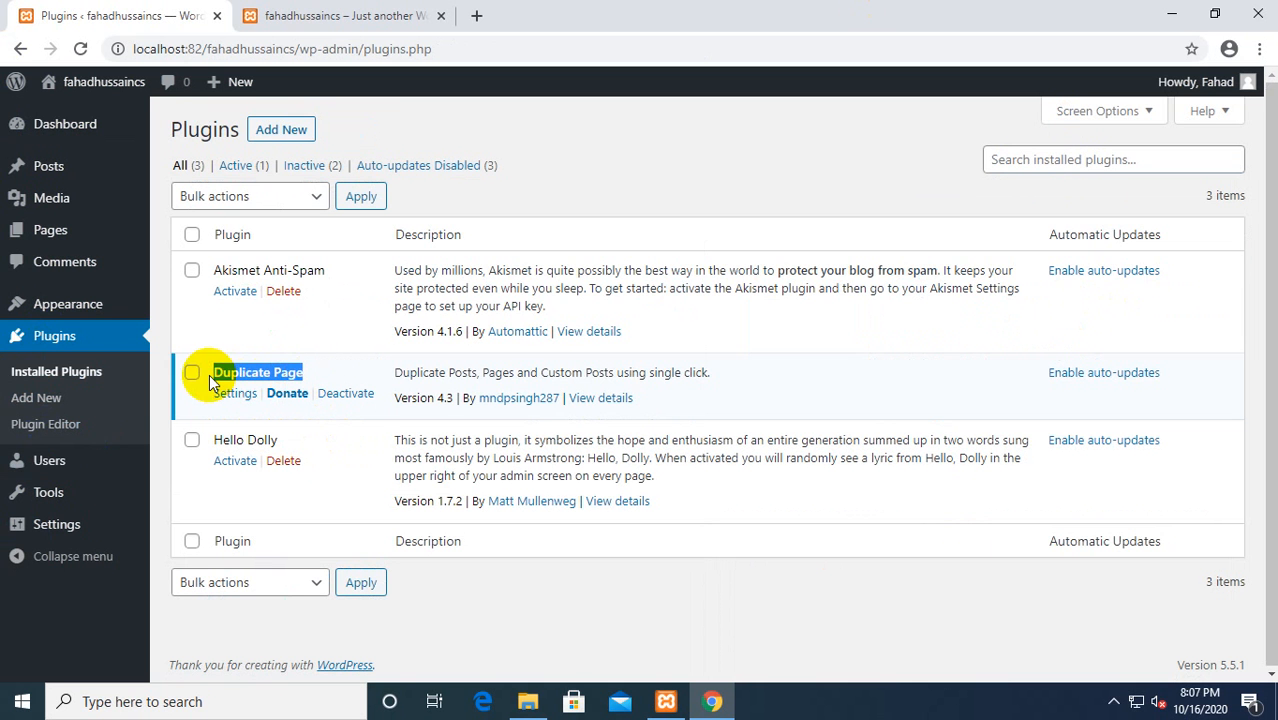
click(60, 340)
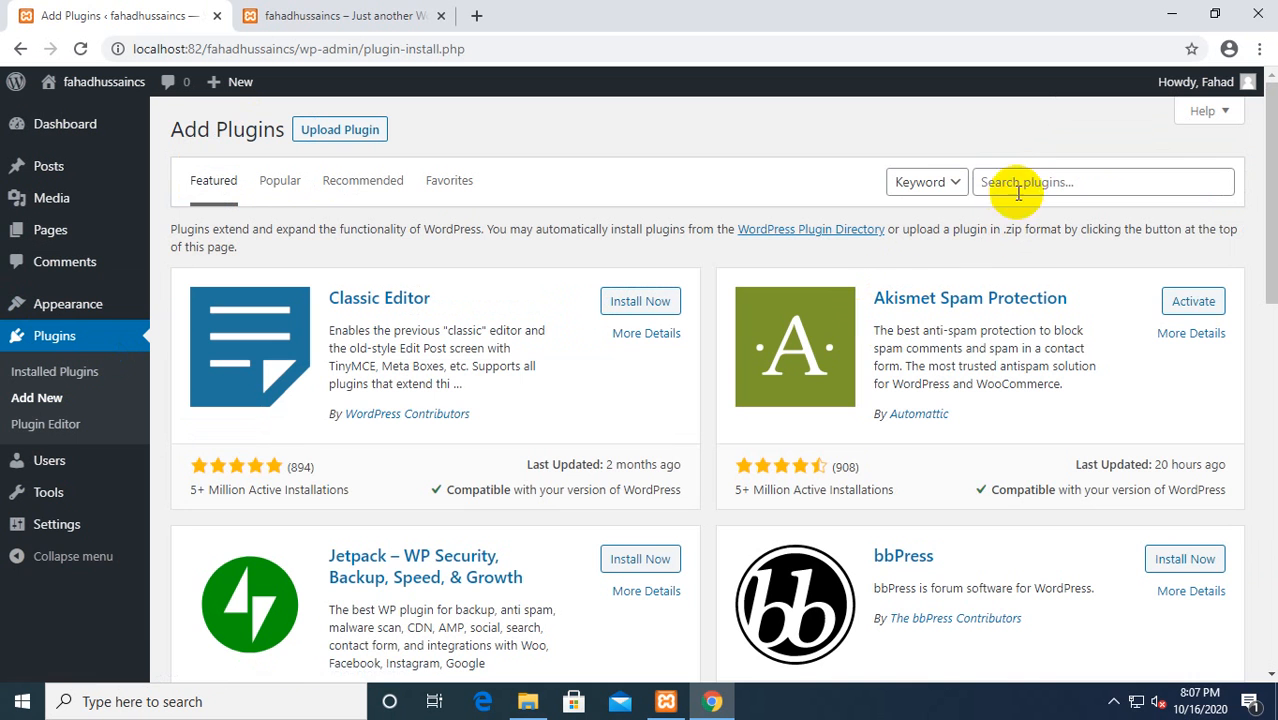
click(1013, 183)
key(ctrl+v)
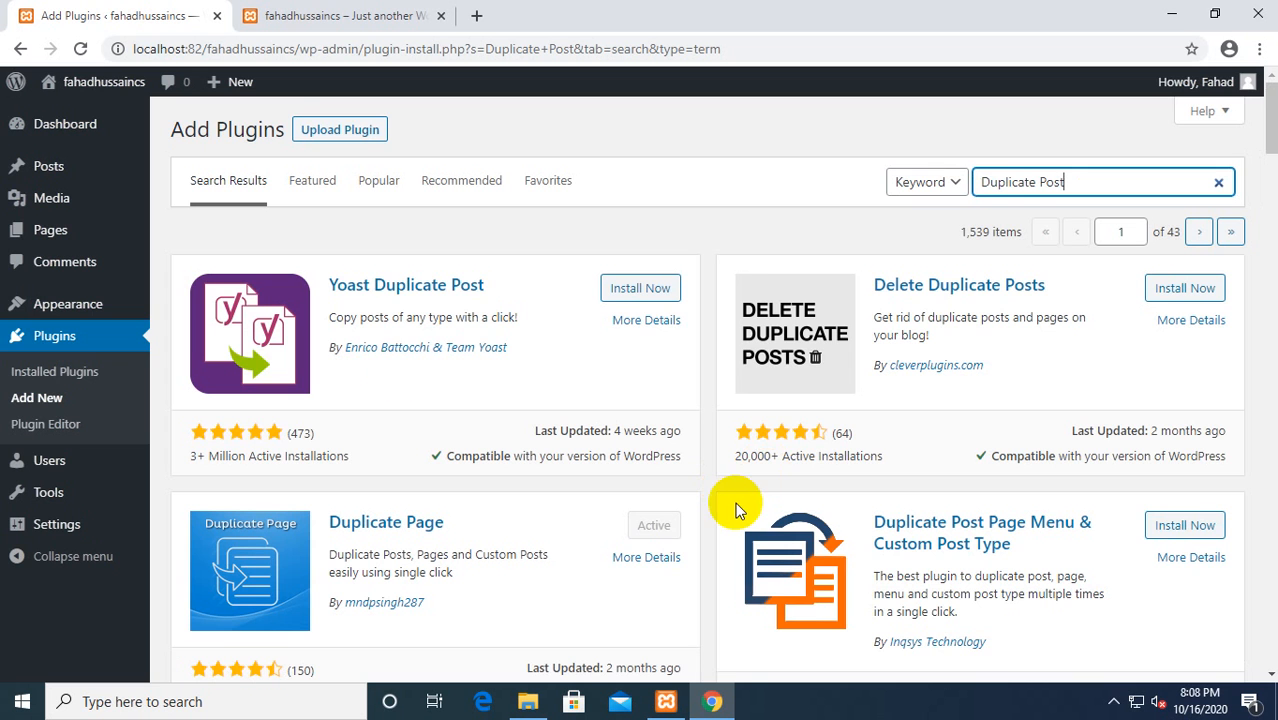
Step: Open and close the details of Yoast Duplicate Post, and install and activate the plugin
click(393, 287)
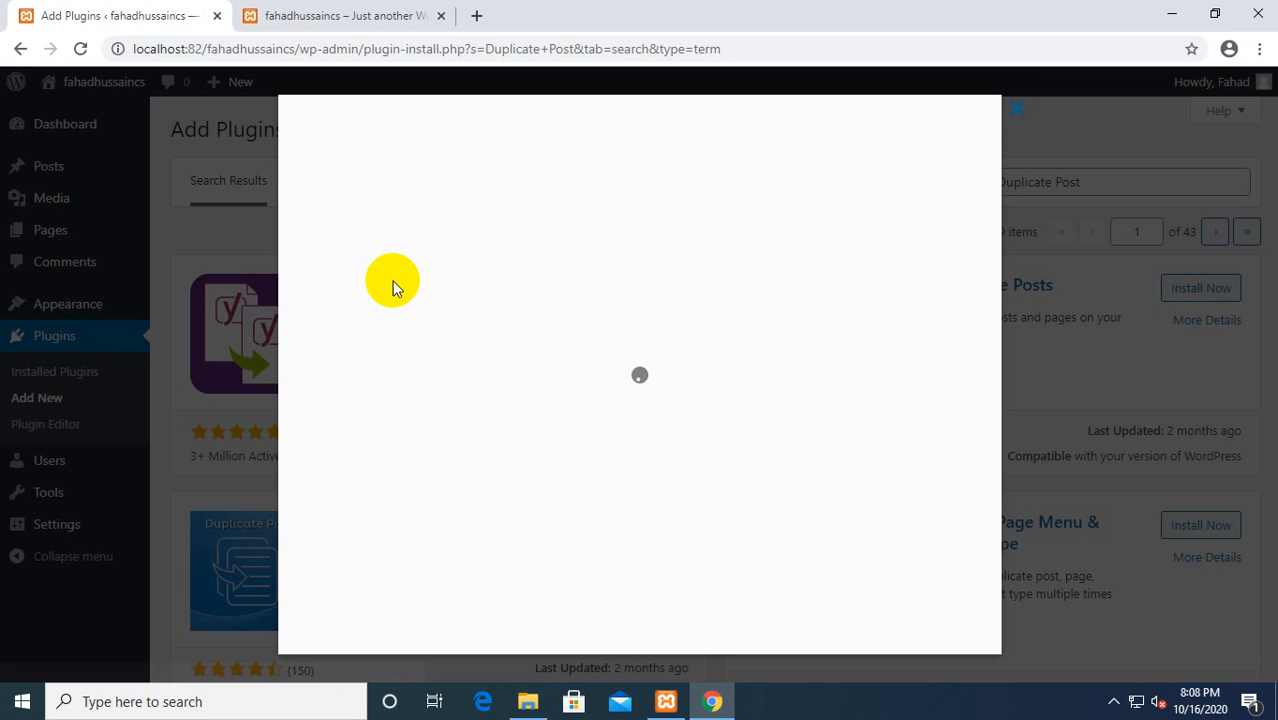
click(1017, 108)
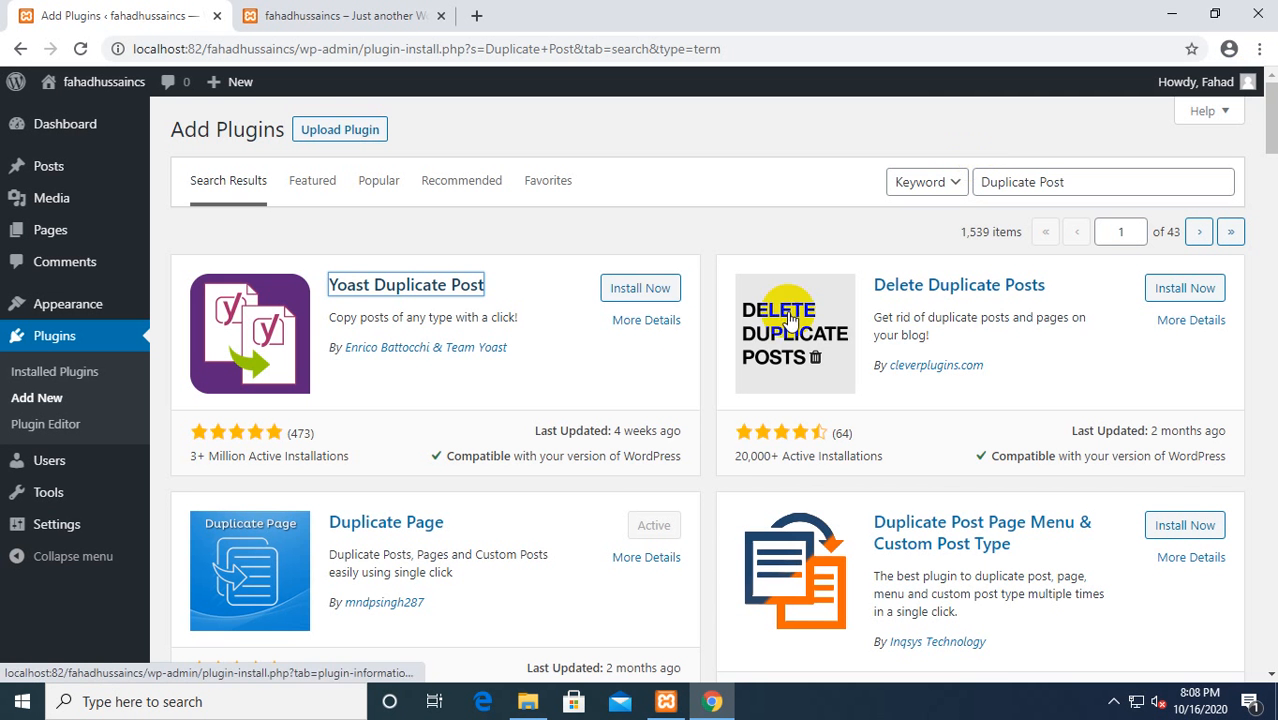
click(641, 289)
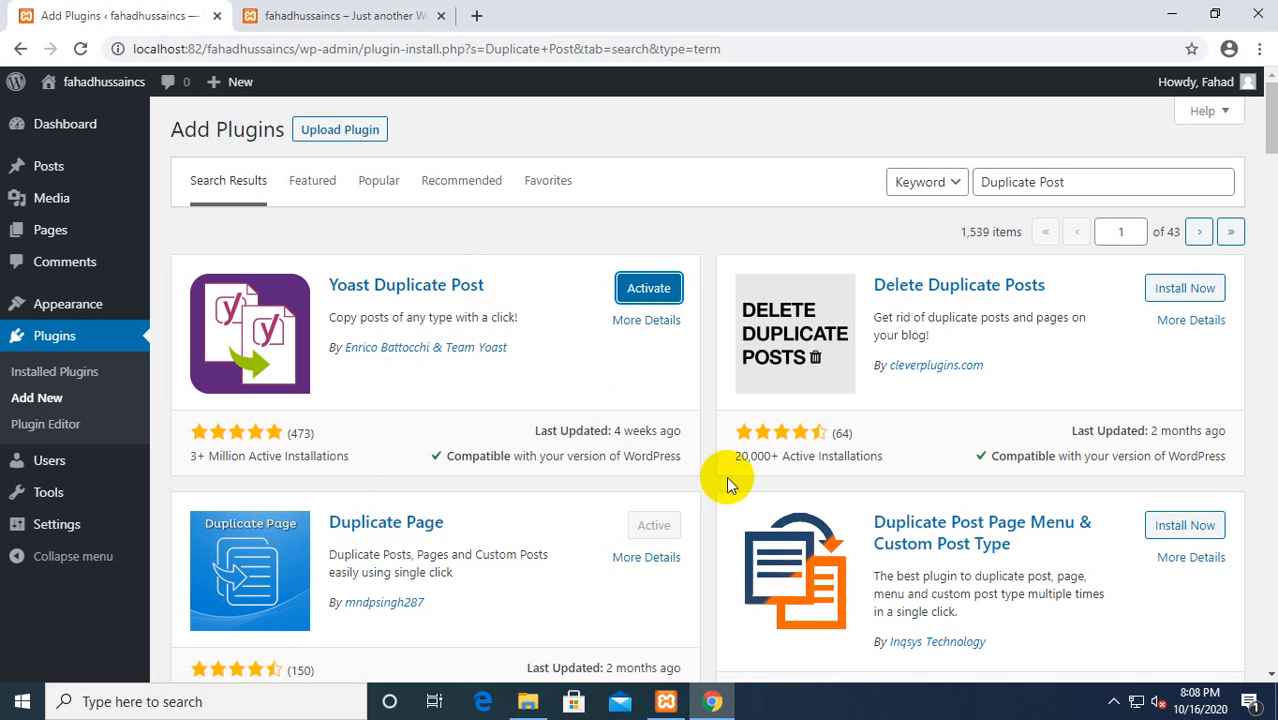
click(648, 290)
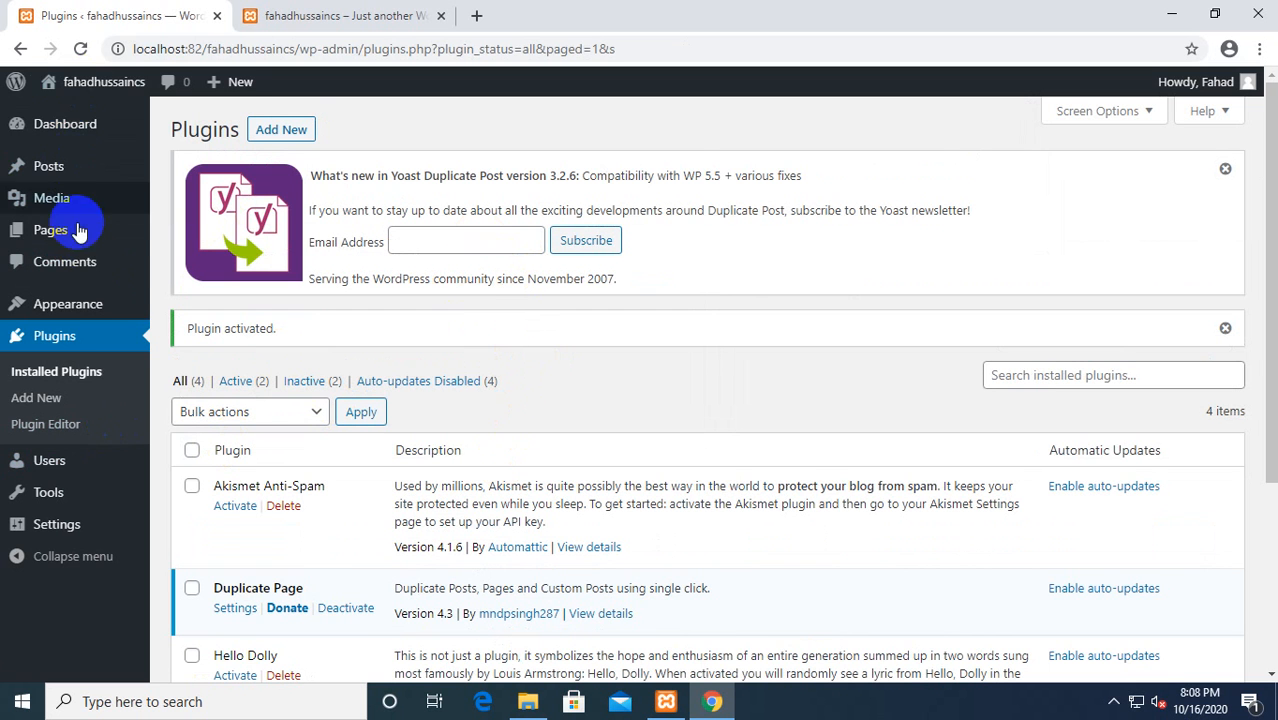
Step: Create and publish a new post titled "aptech" with the paragraph "post"
mouse_move(92, 166)
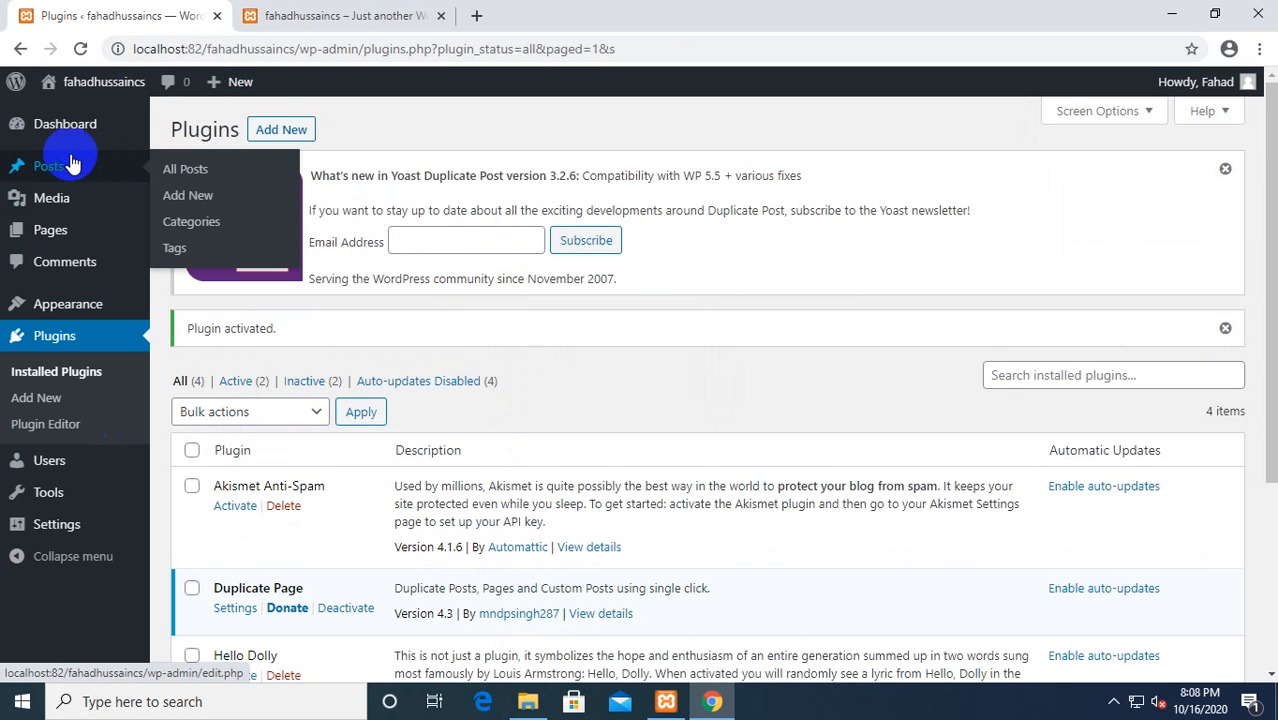
click(75, 170)
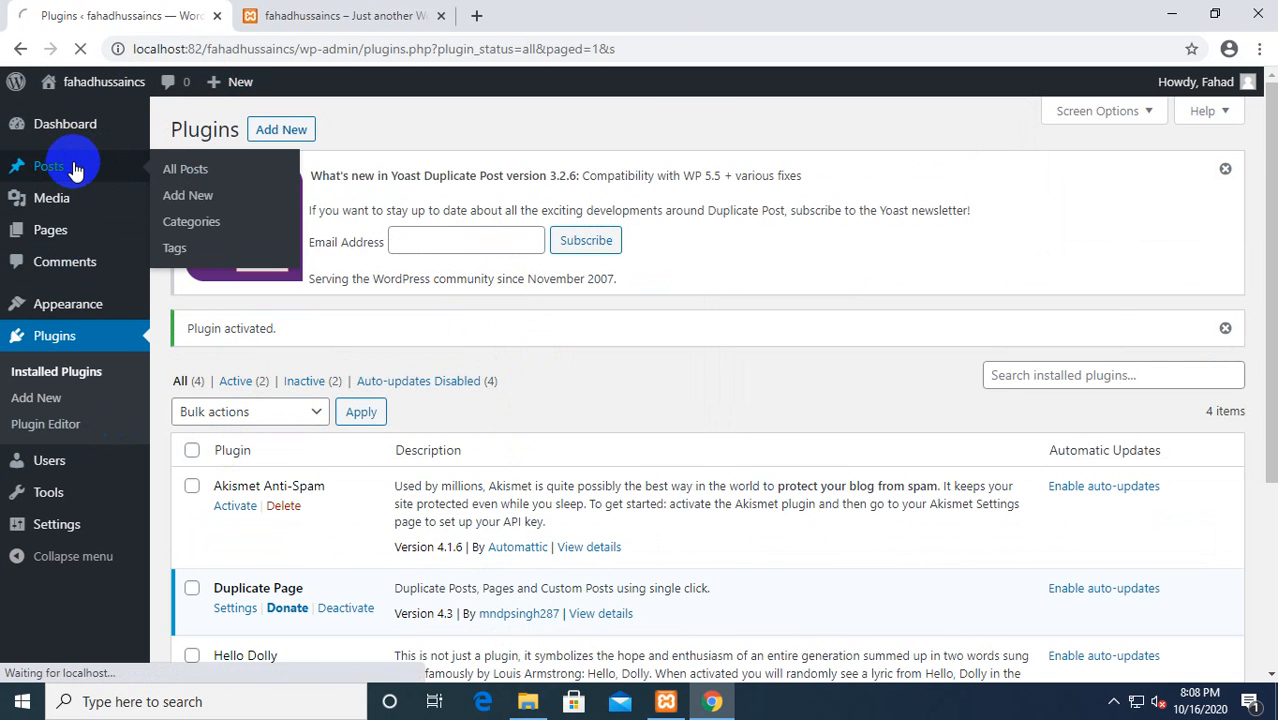
click(268, 131)
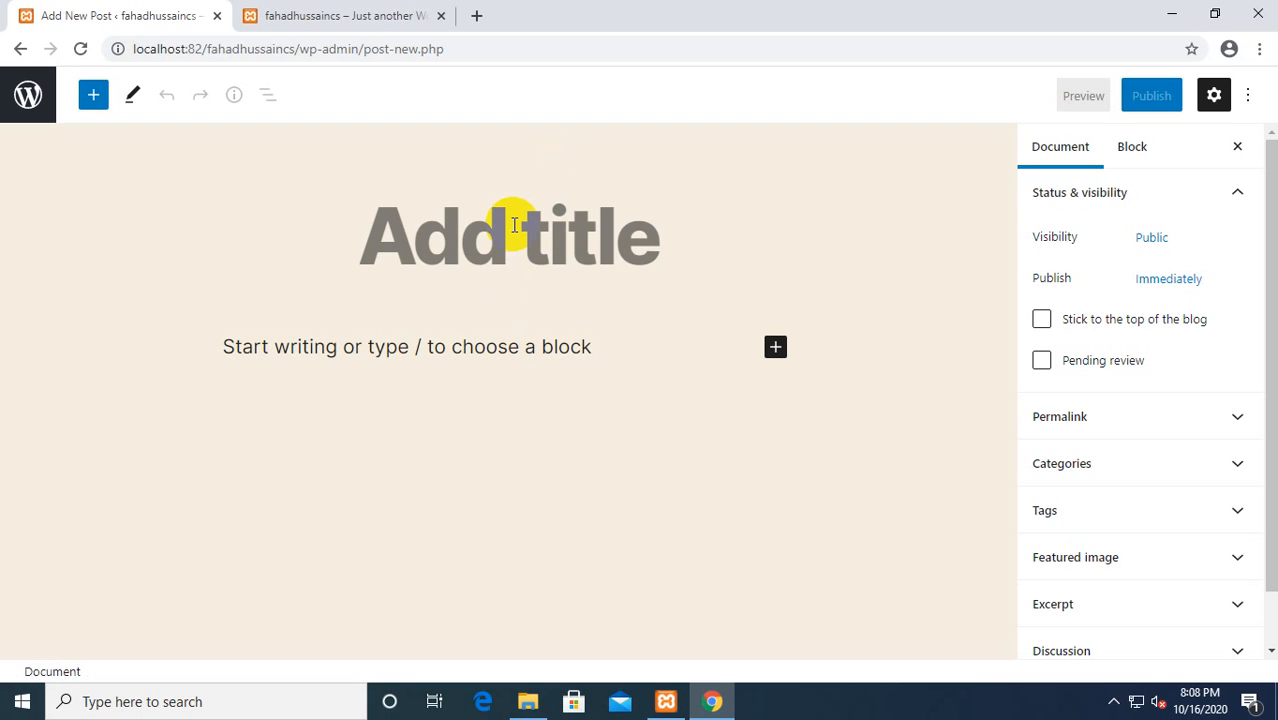
text(aptech)
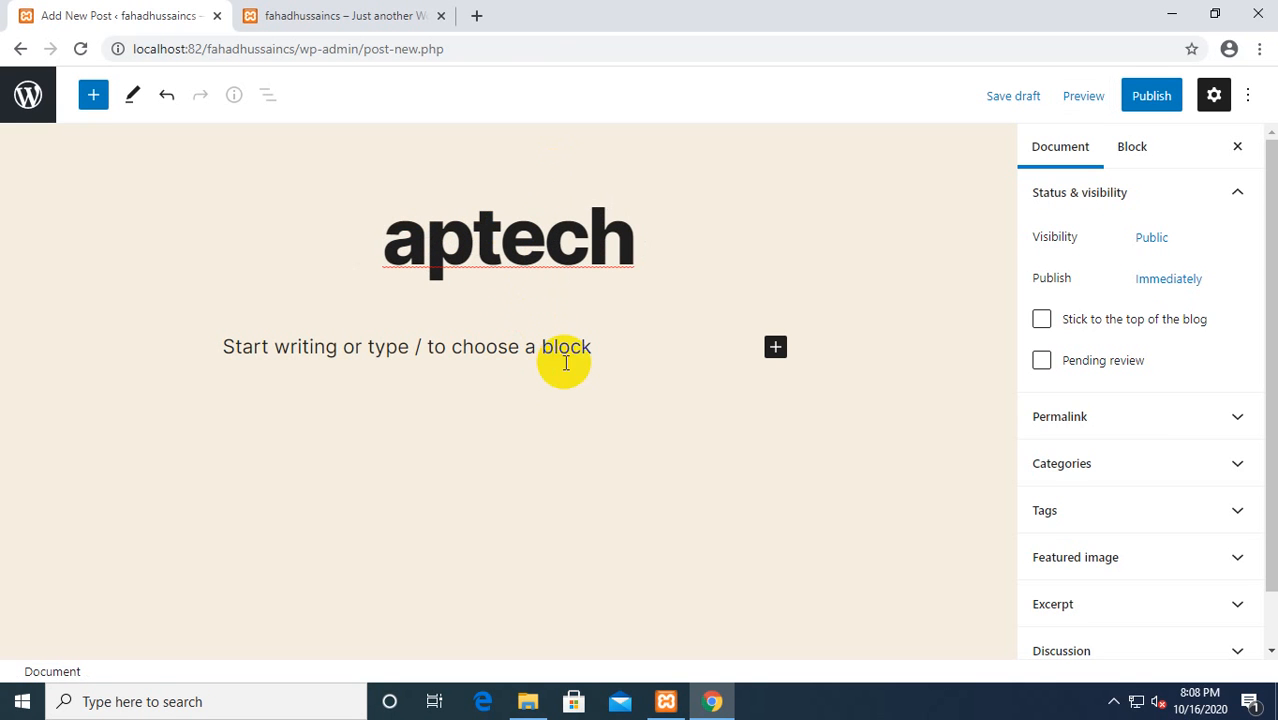
click(577, 350)
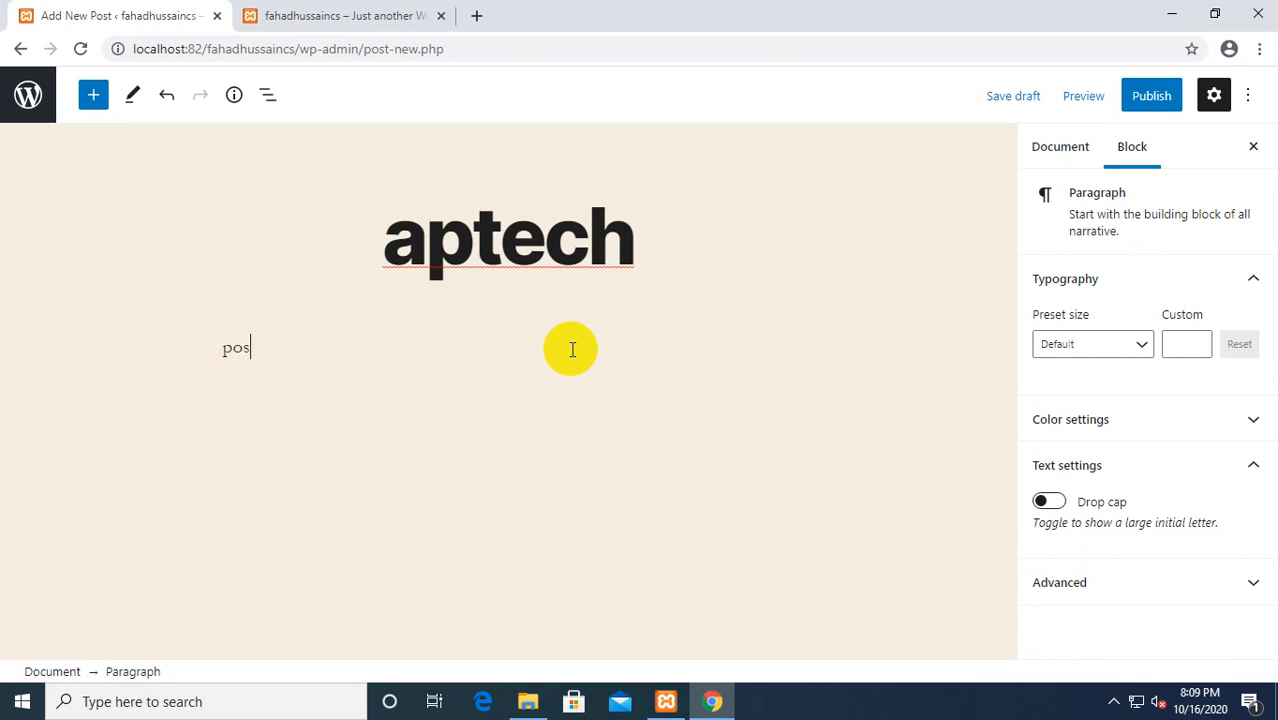
text(post)
key(Return)
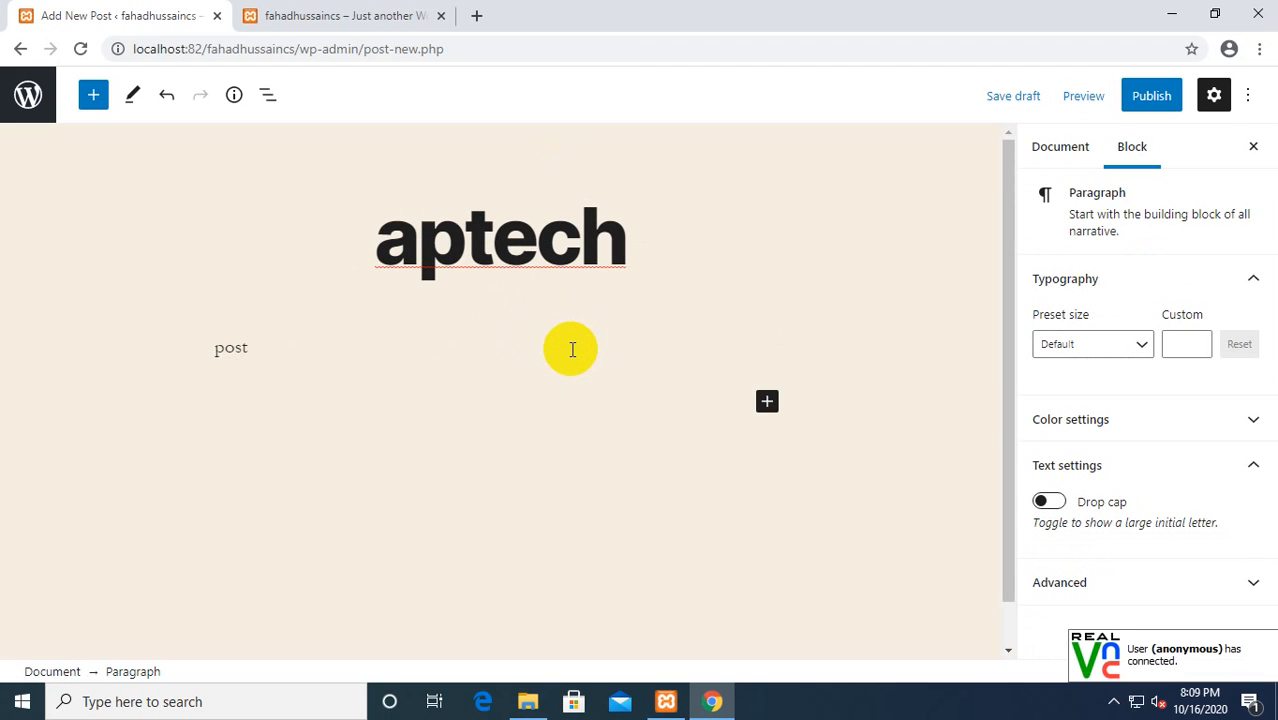
key(BackSpace)
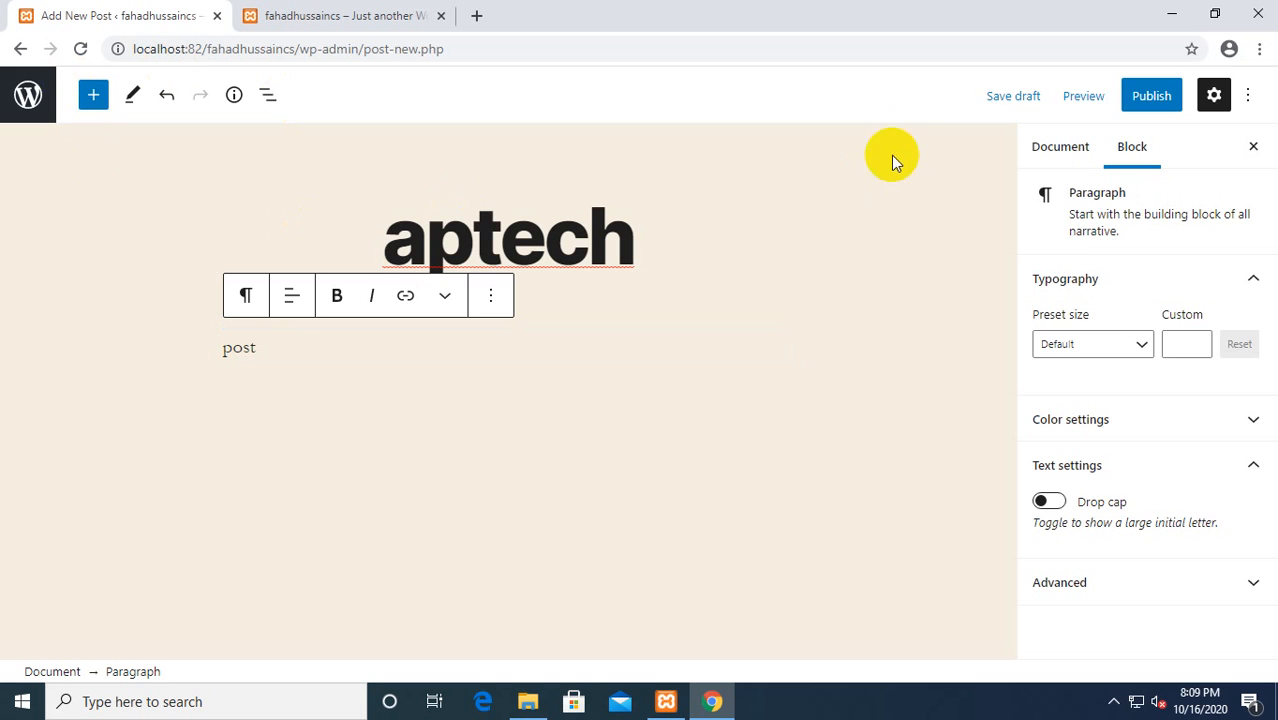
click(1150, 95)
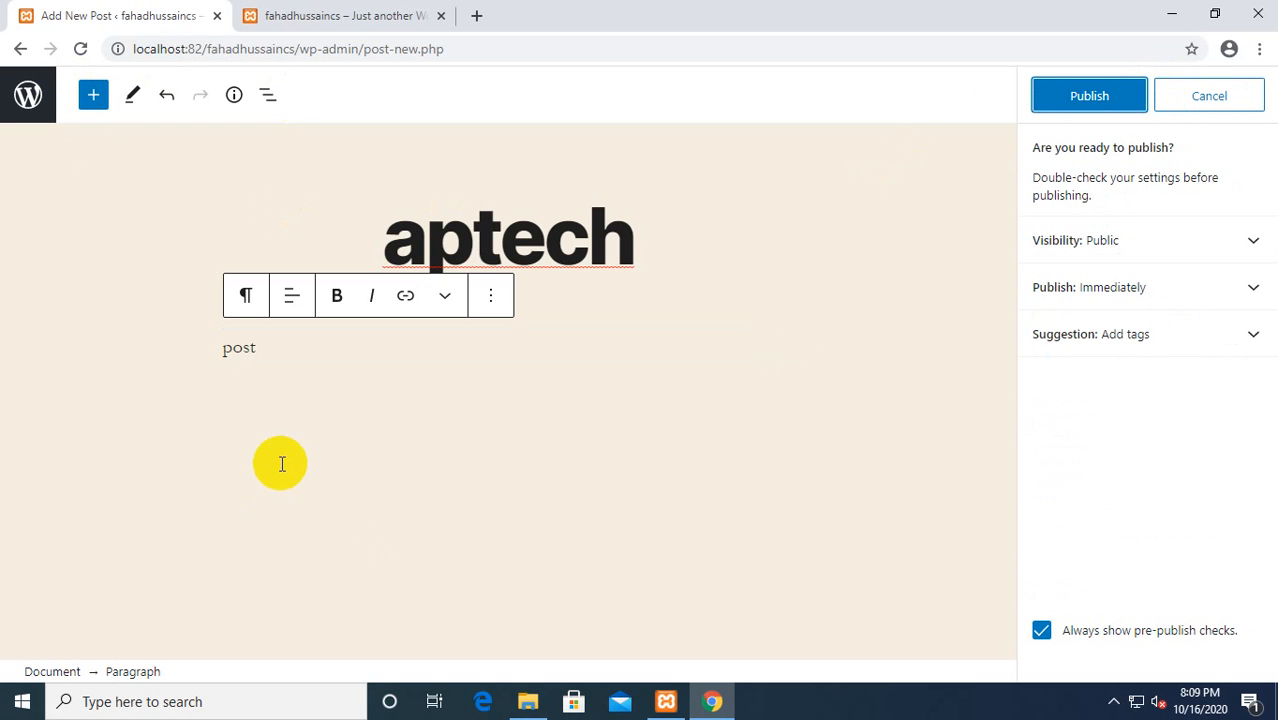
click(1080, 96)
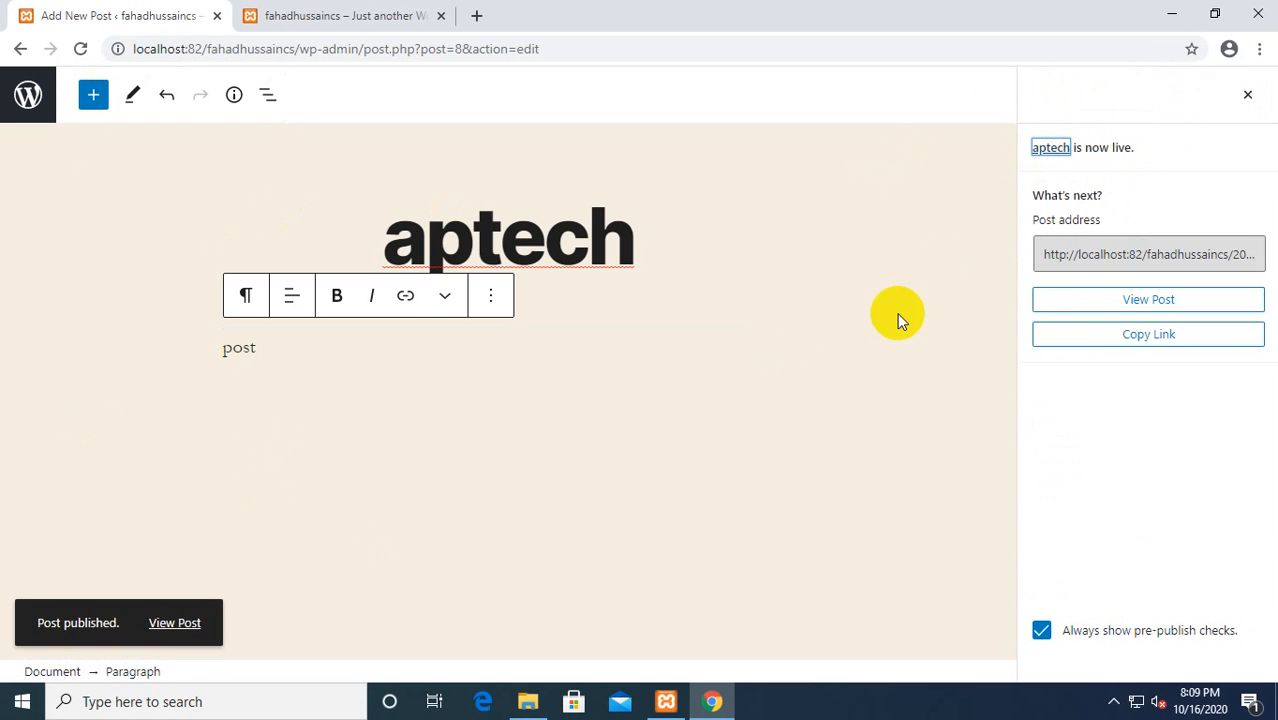
Step: View the published "aptech" post on the site and look through its content
click(1158, 300)
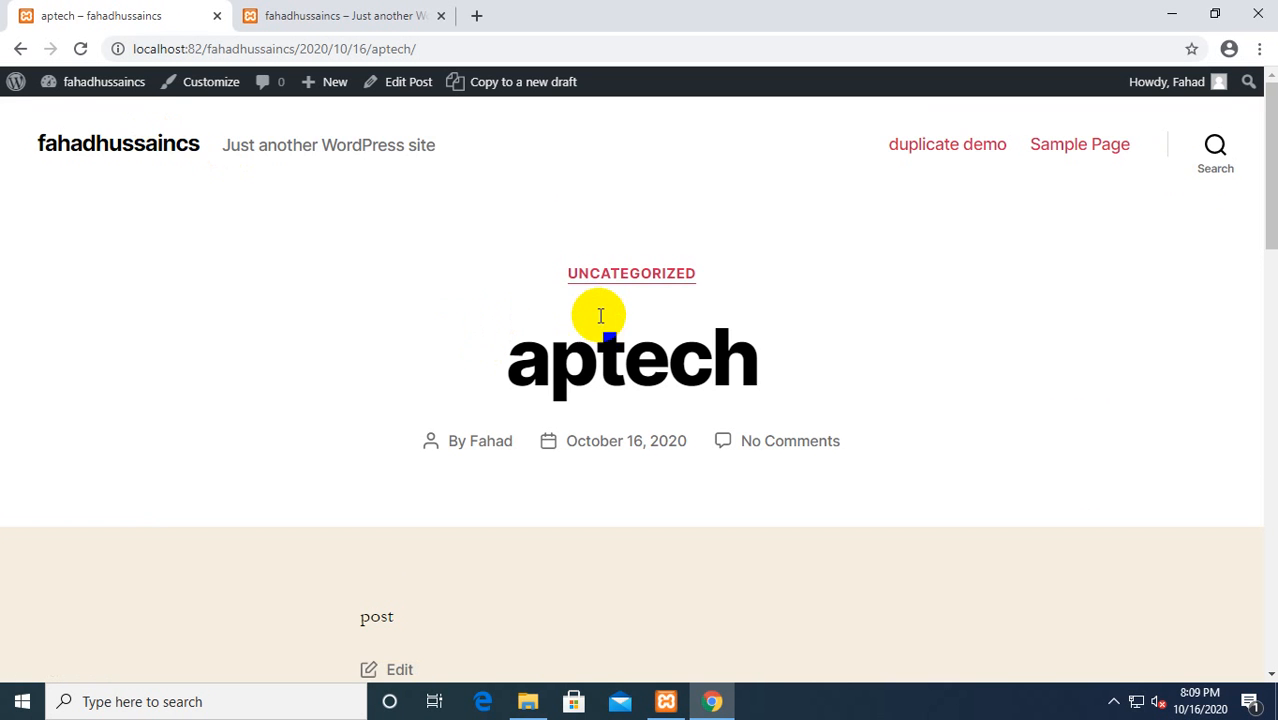
scroll(585, 354, down, 3)
scroll(345, 291, down, 1)
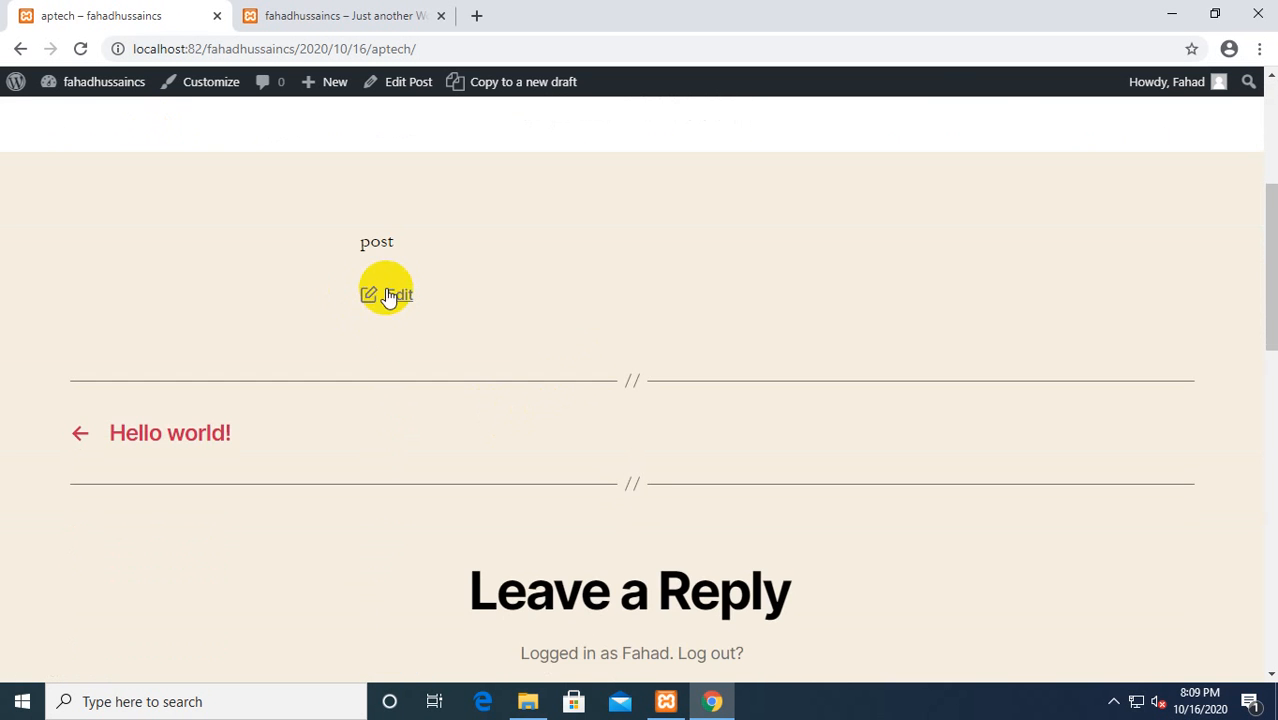
scroll(382, 277, up, 4)
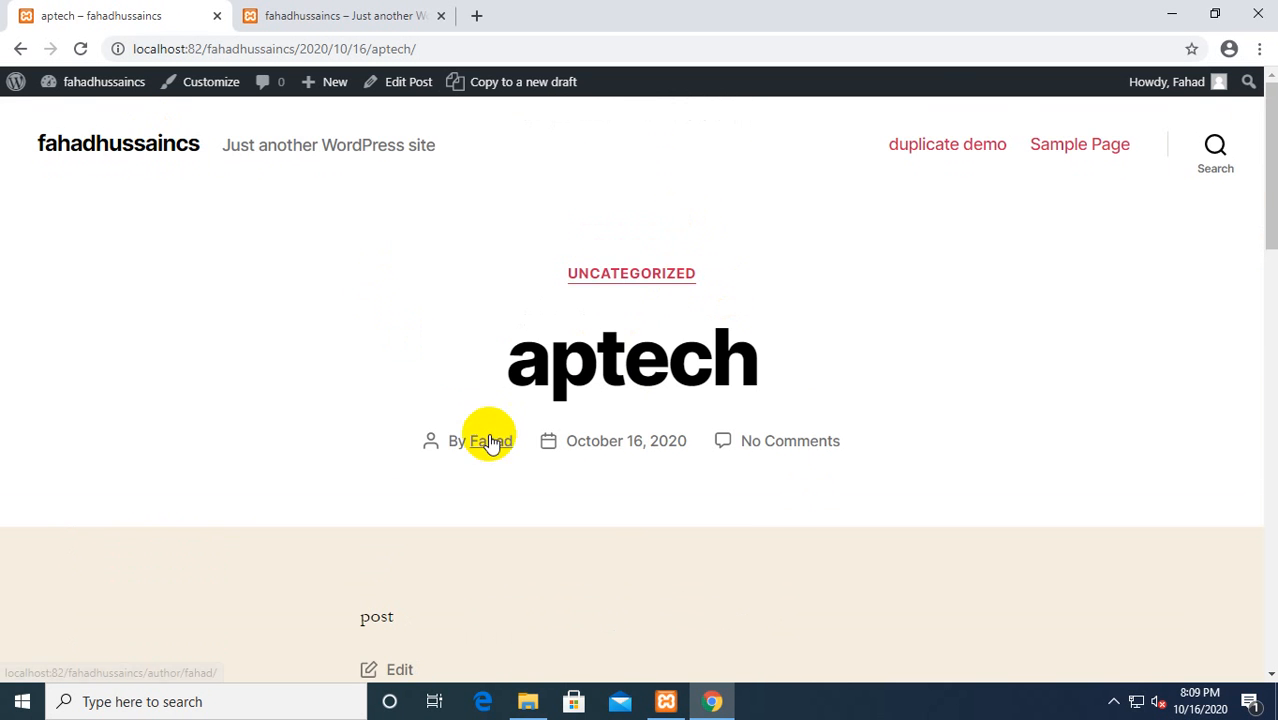
scroll(249, 248, down, 3)
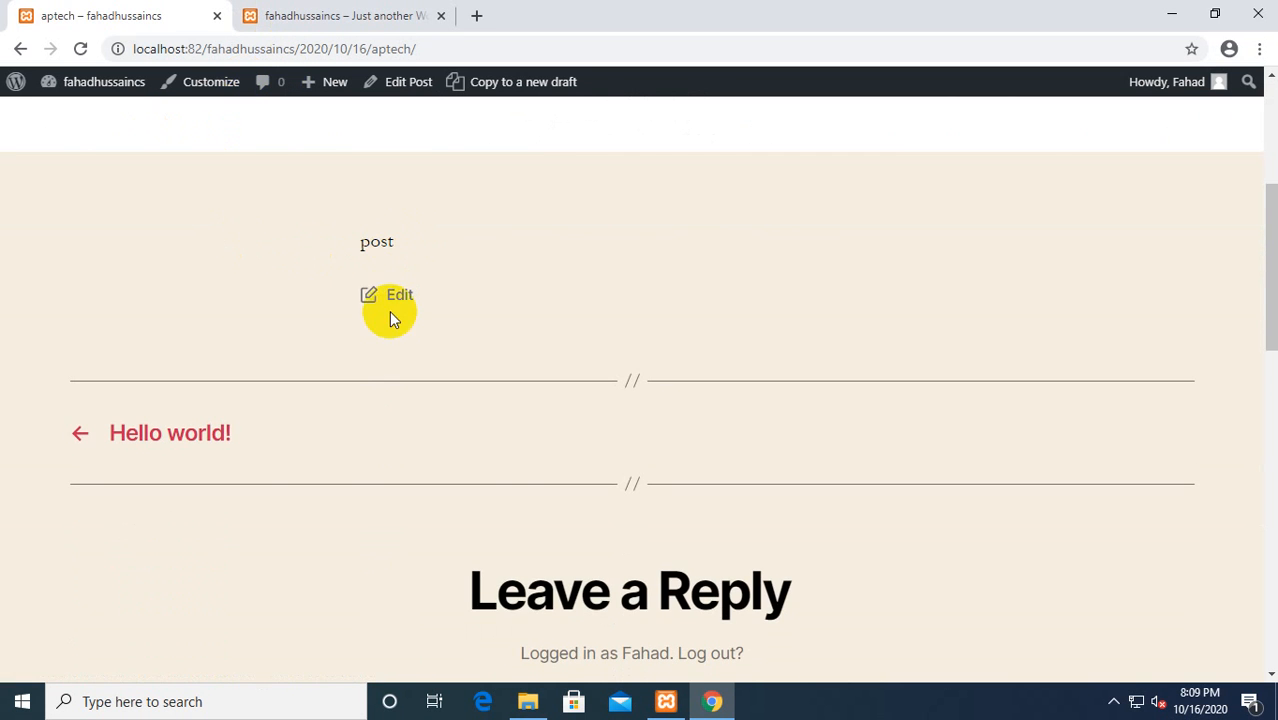
Step: Look at the "Hello world!" post and its comments, and go back to the "aptech" post's editor
click(205, 440)
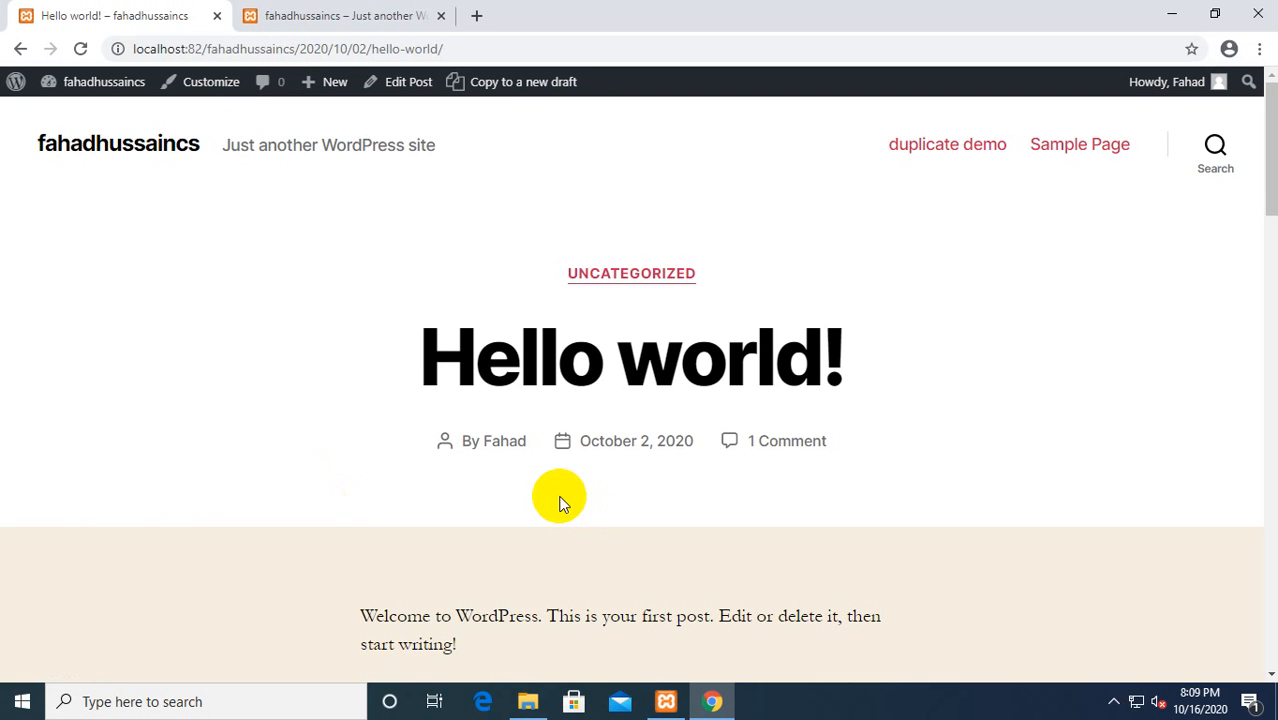
click(785, 440)
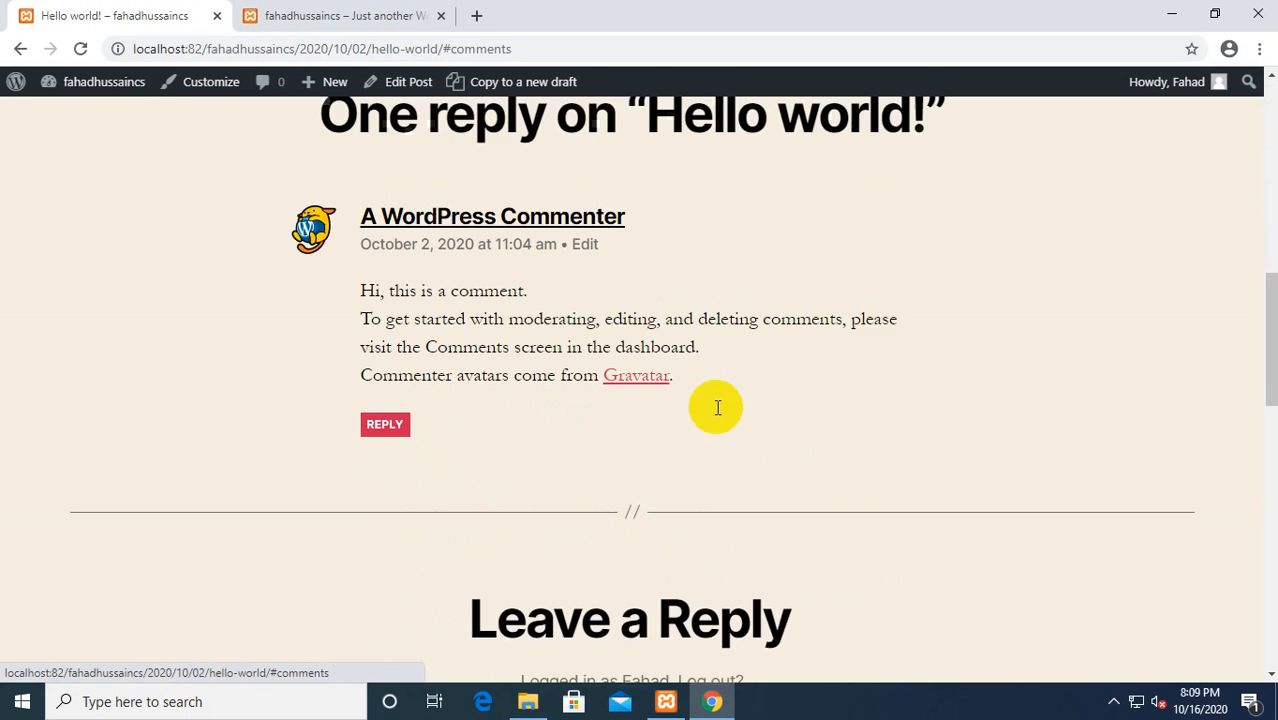
click(17, 50)
click(18, 50)
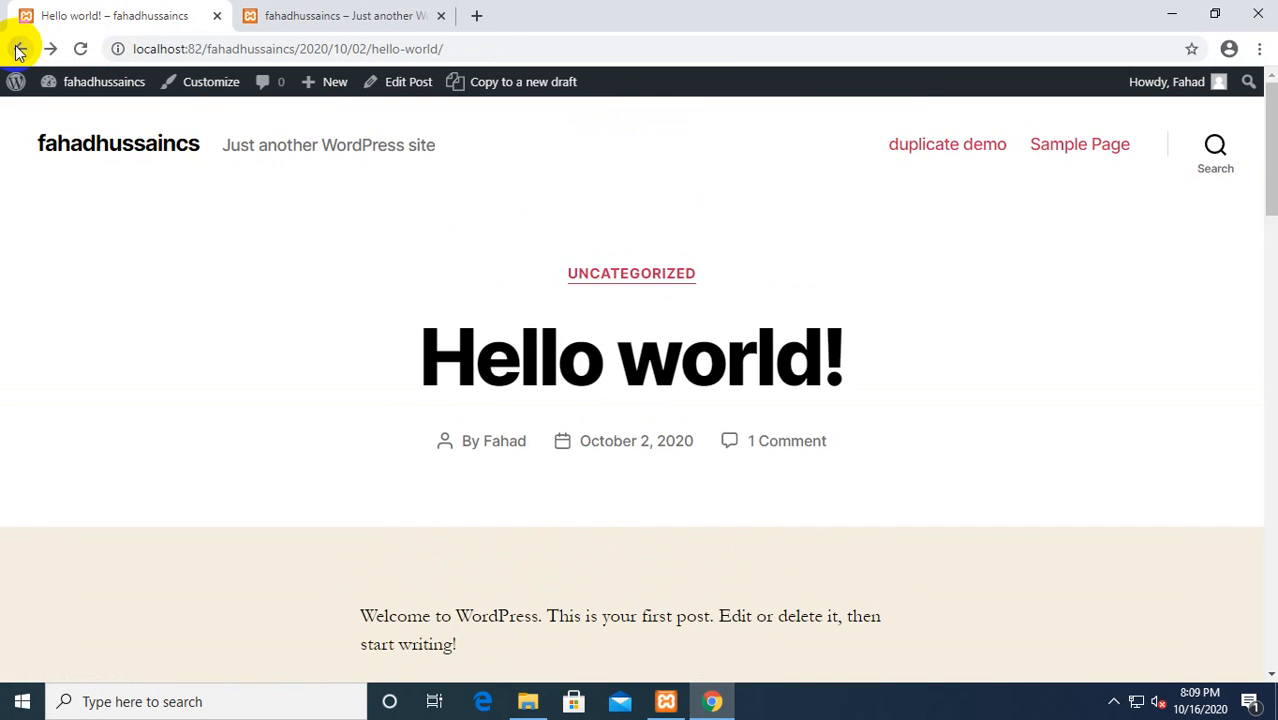
click(17, 50)
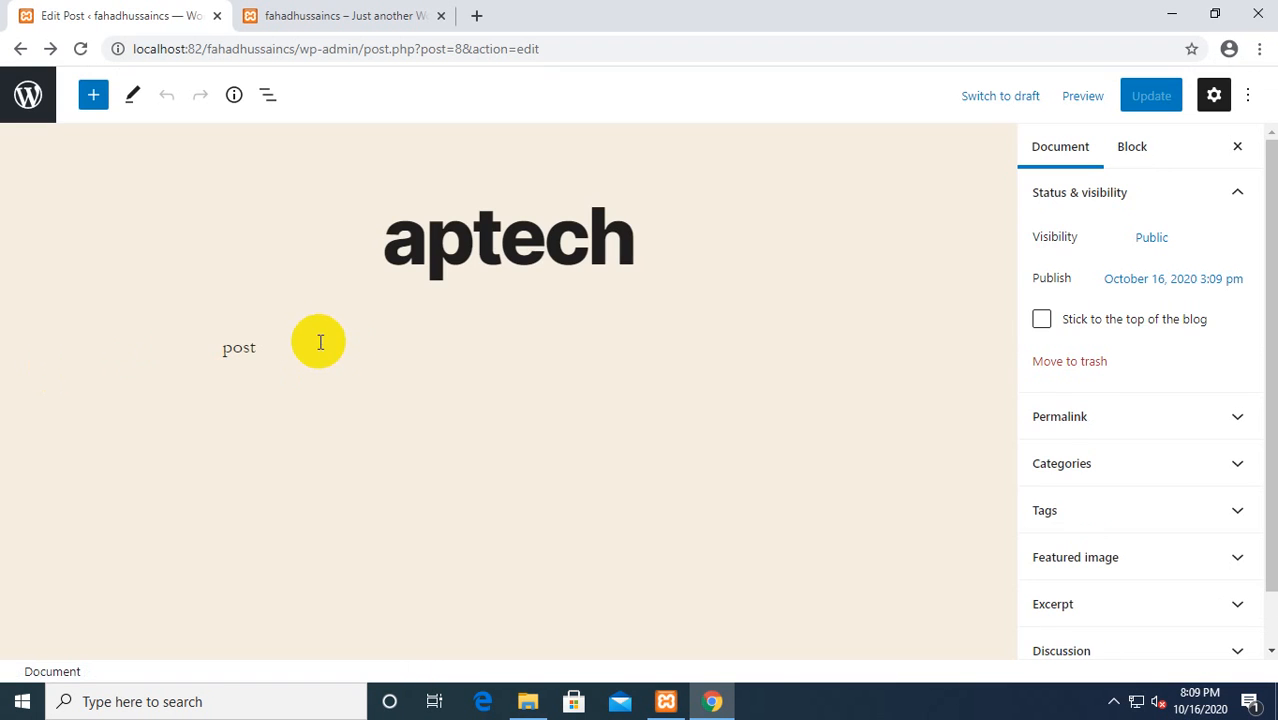
Step: Return to the live "aptech" post and examine its page
click(51, 48)
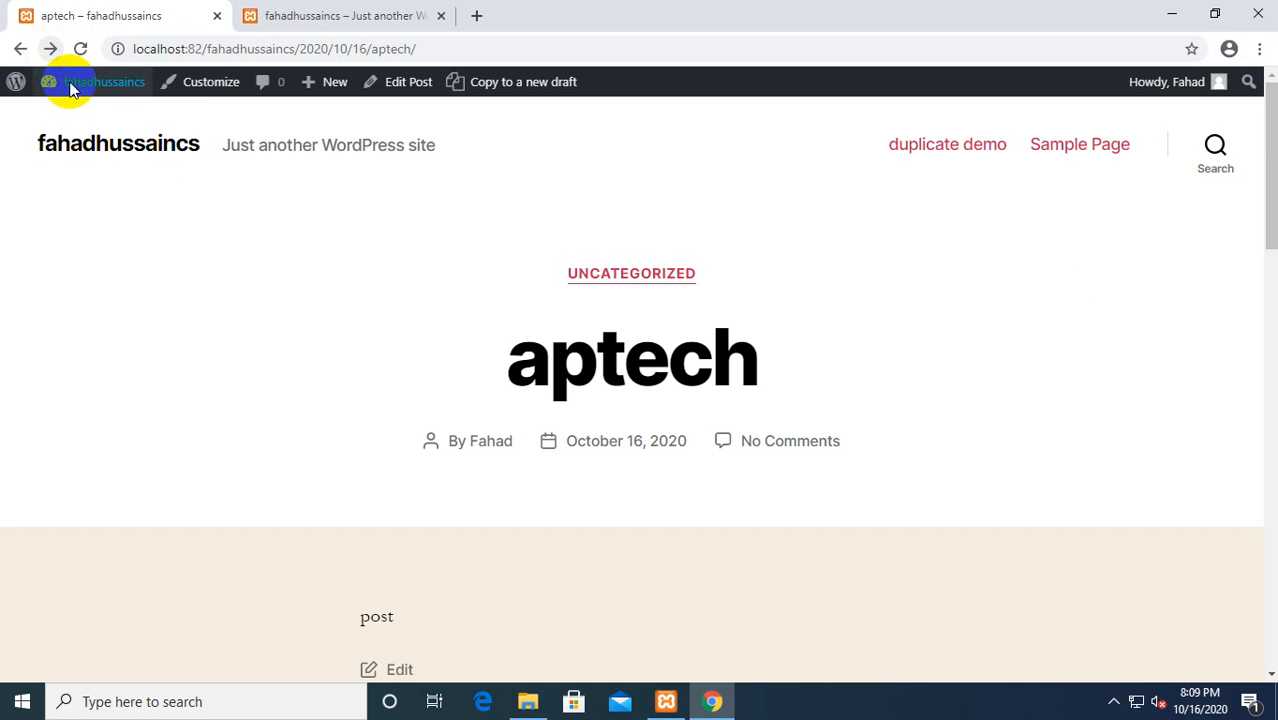
scroll(437, 303, down, 1)
scroll(437, 303, up, 1)
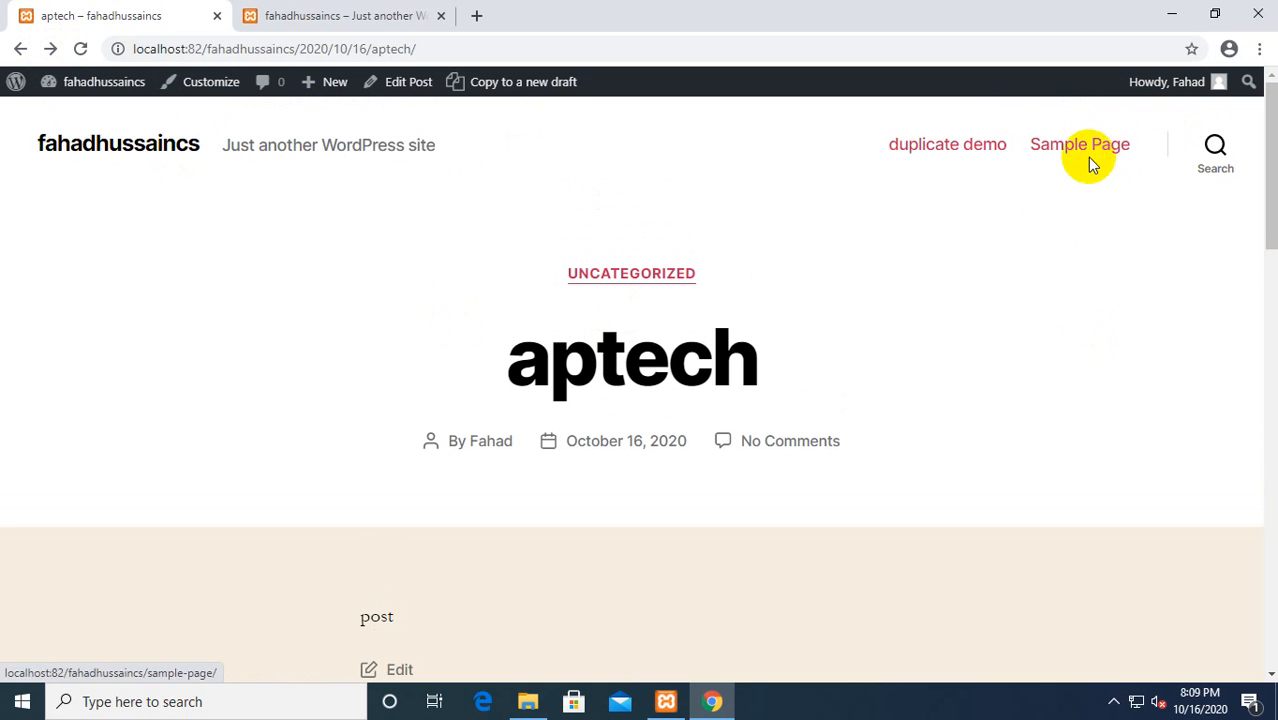
Step: View the live "duplicate demo" page, look through its content, and return to the "aptech" post
click(984, 144)
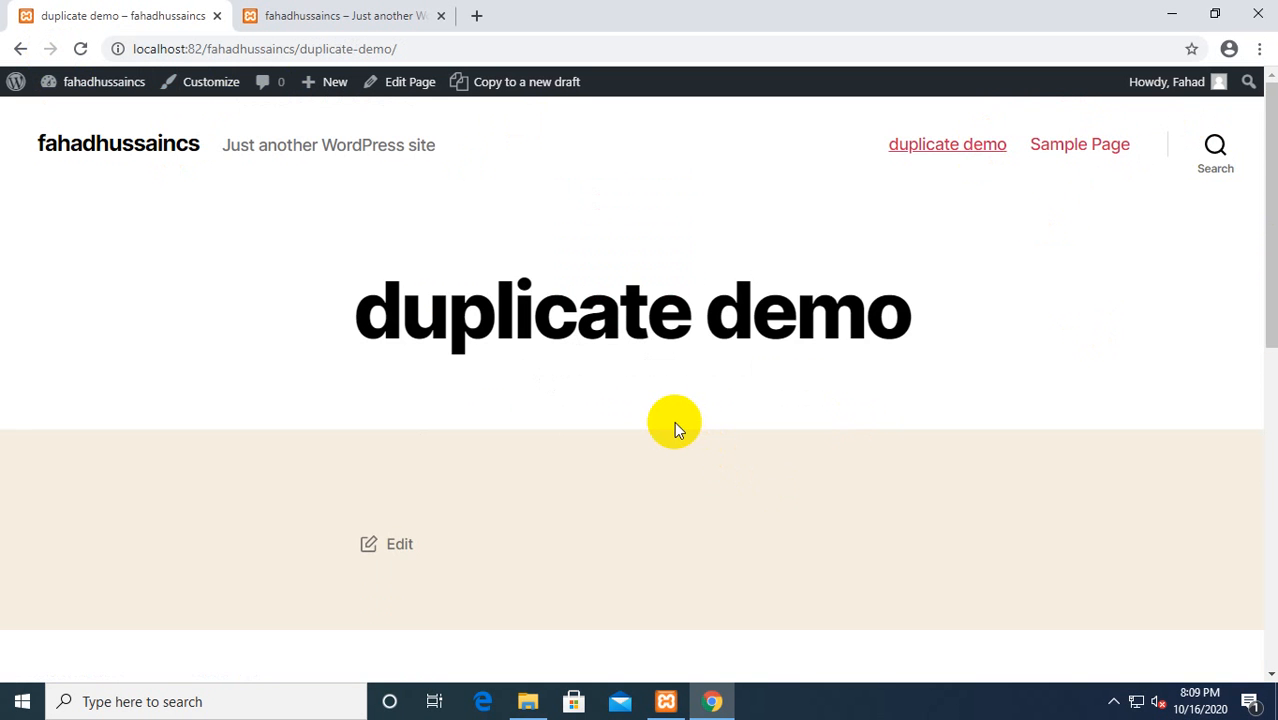
scroll(673, 425, down, 5)
scroll(673, 430, up, 5)
click(20, 49)
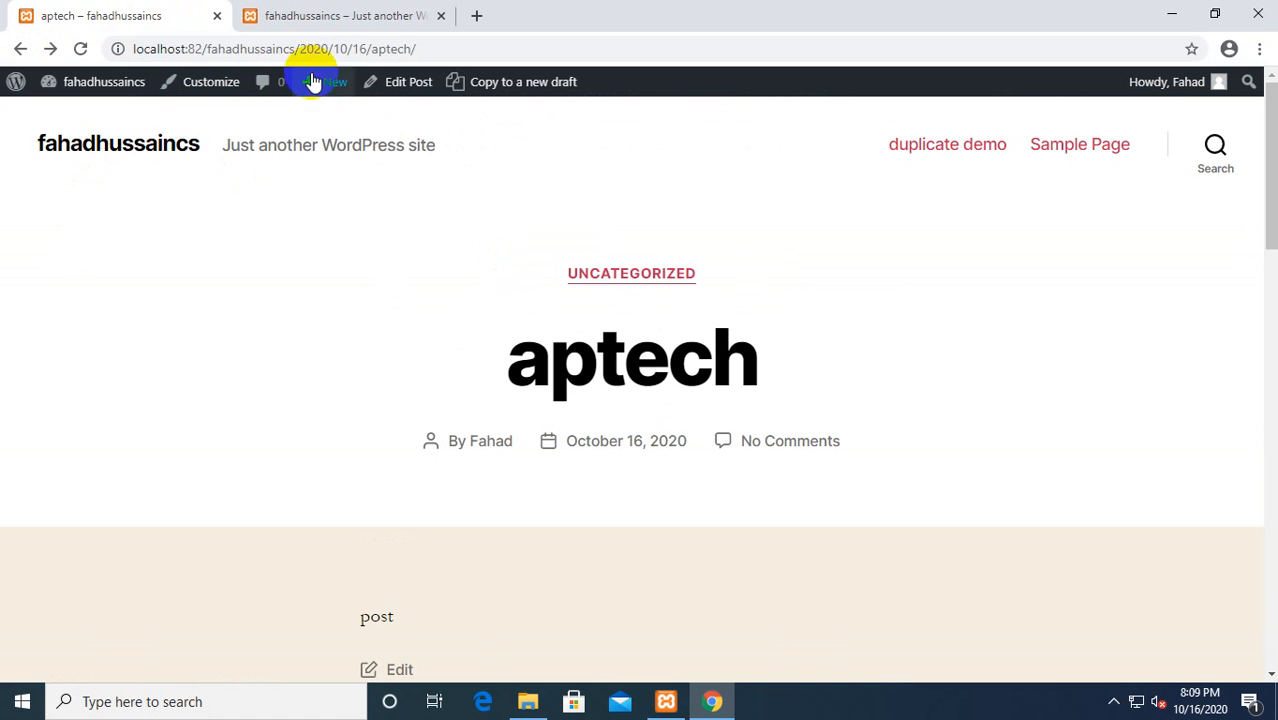
Step: Go to the admin dashboard's list of posts and clone the published "aptech" post
mouse_move(22, 82)
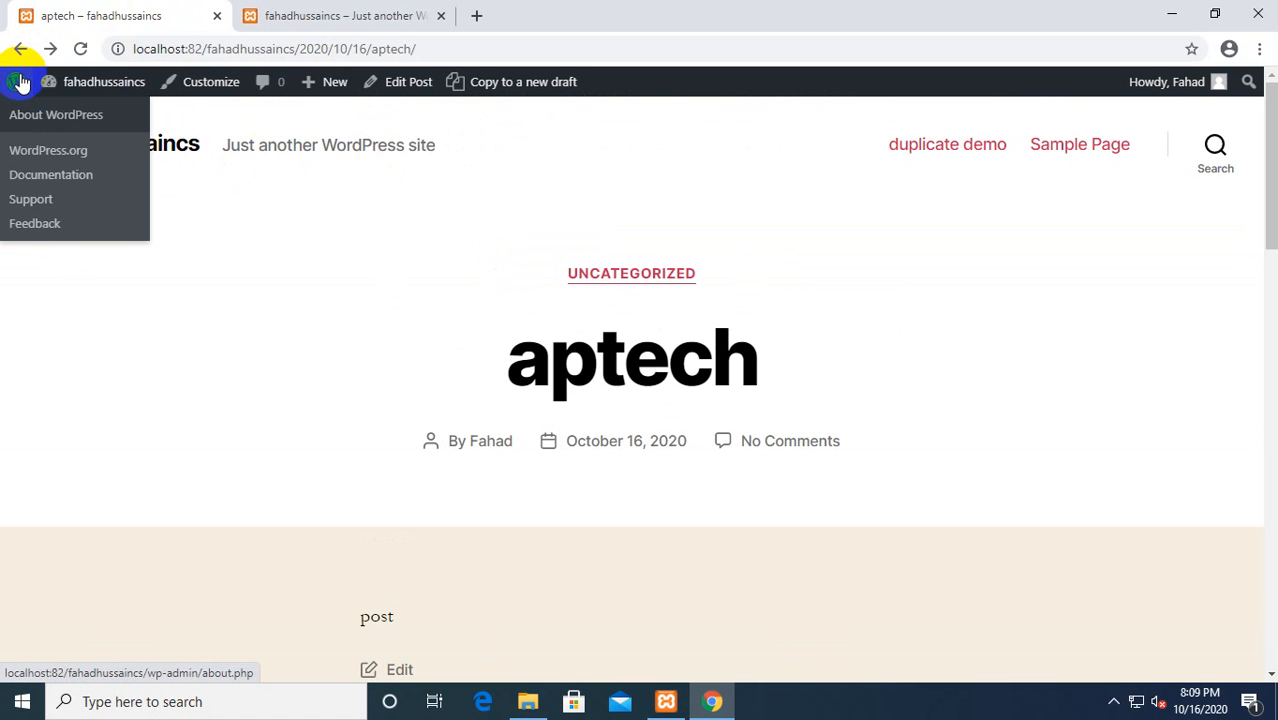
click(70, 116)
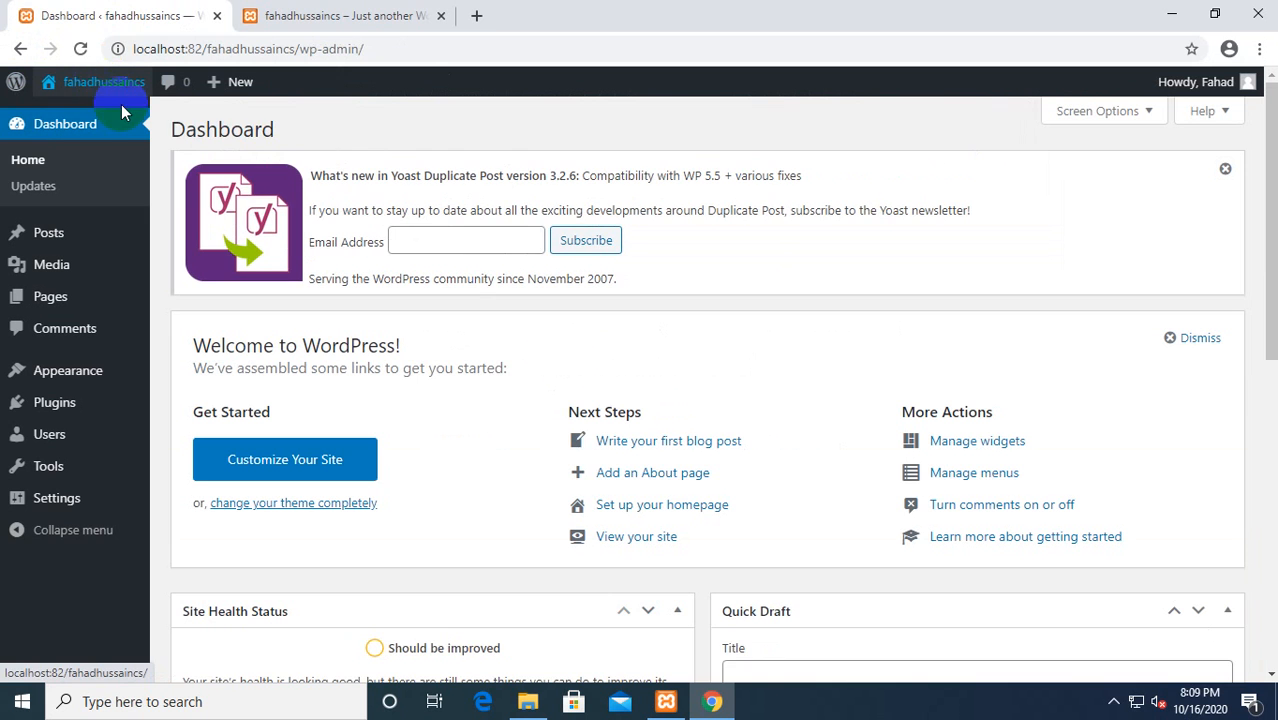
scroll(485, 300, down, 3)
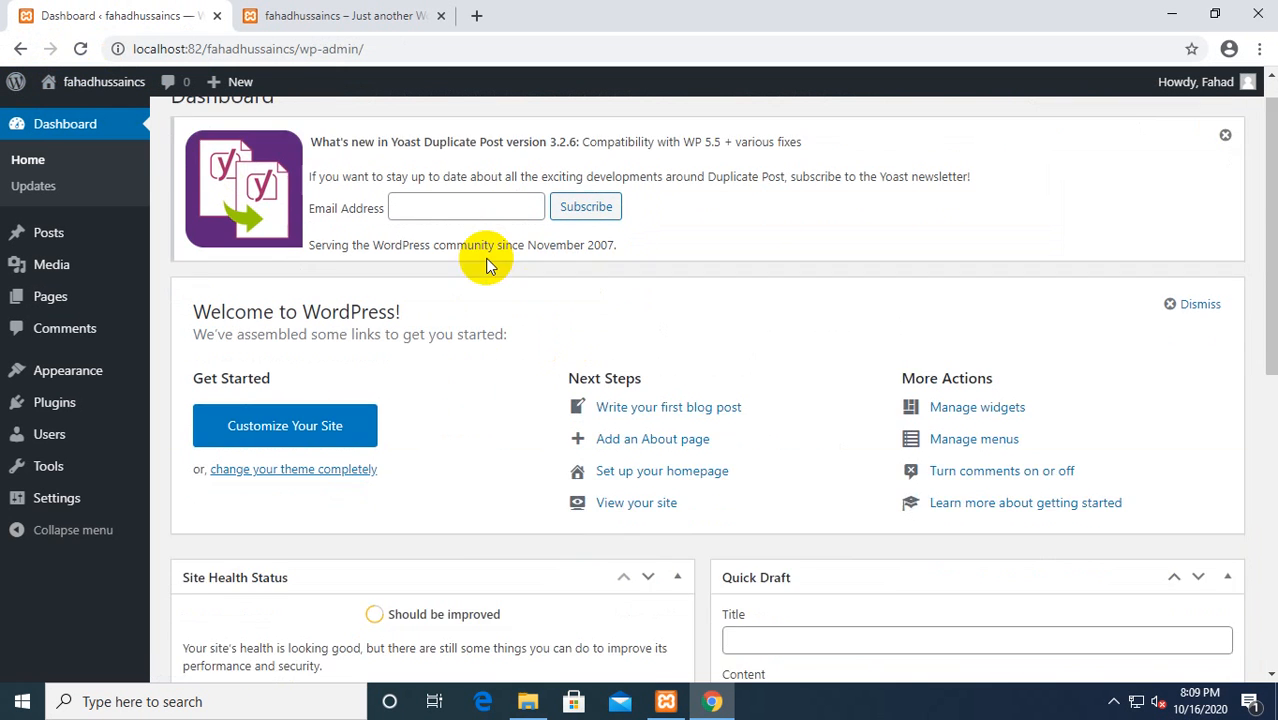
scroll(520, 266, up, 3)
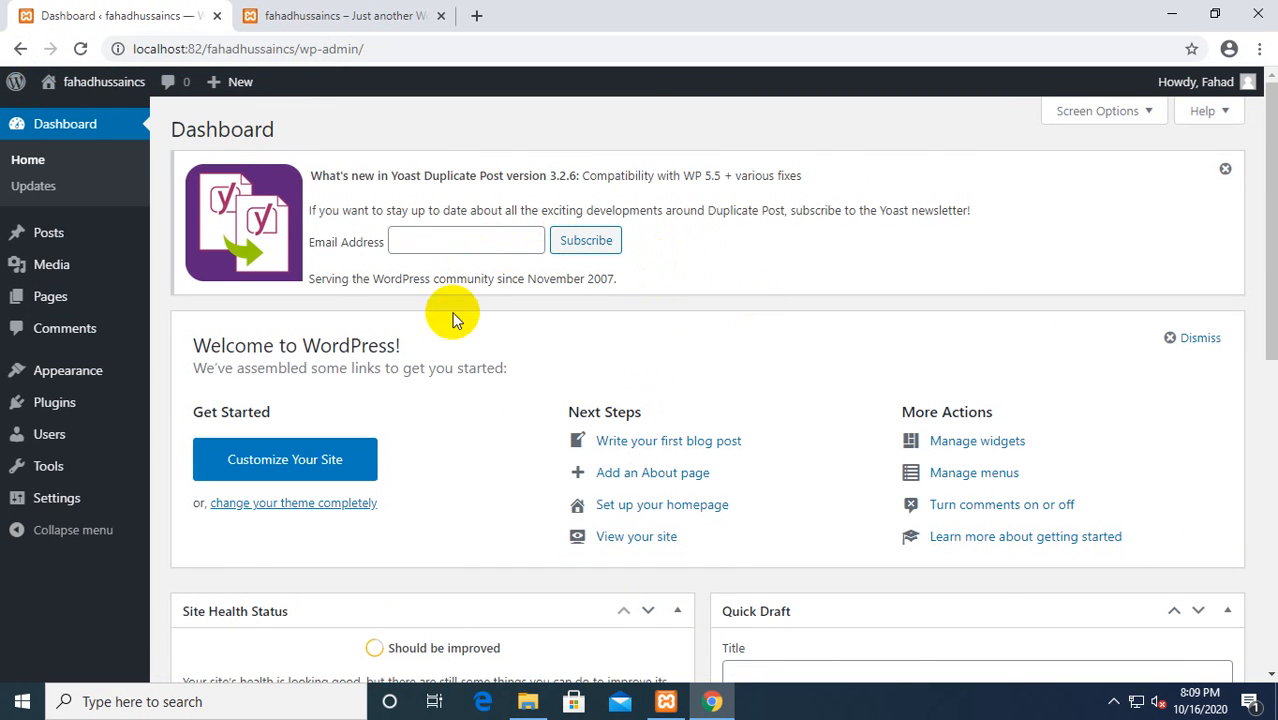
click(66, 238)
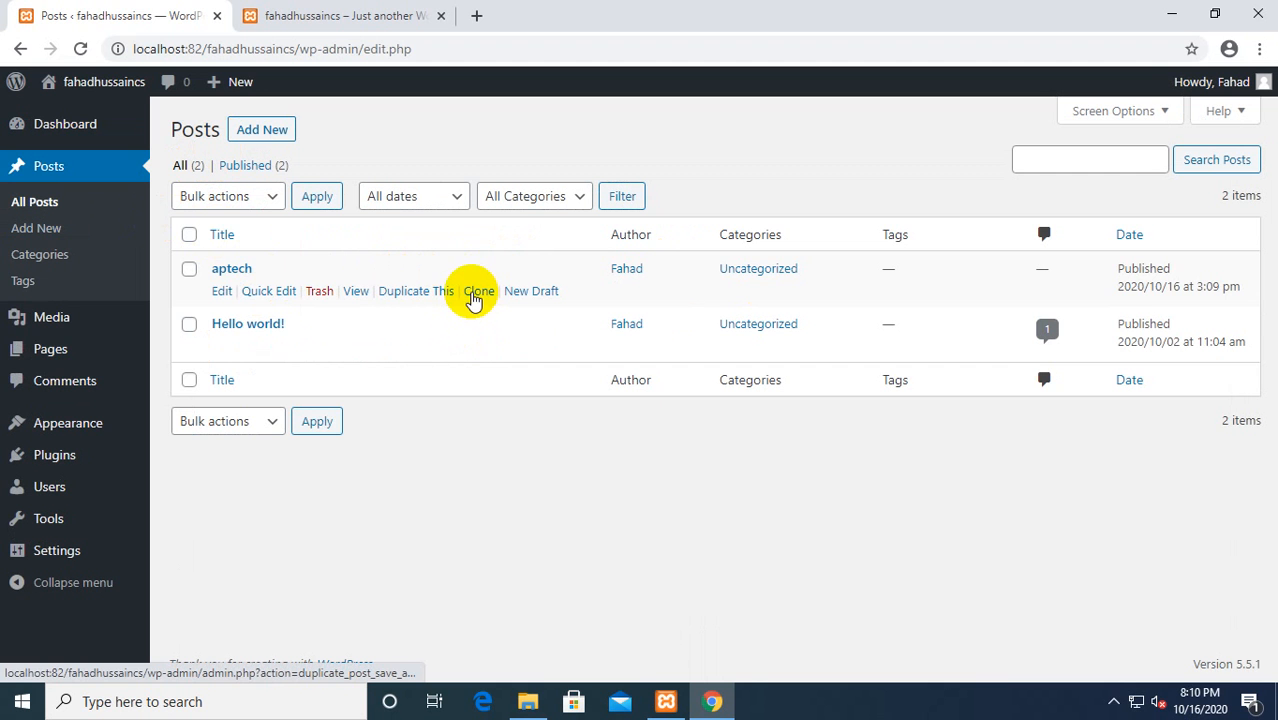
click(476, 297)
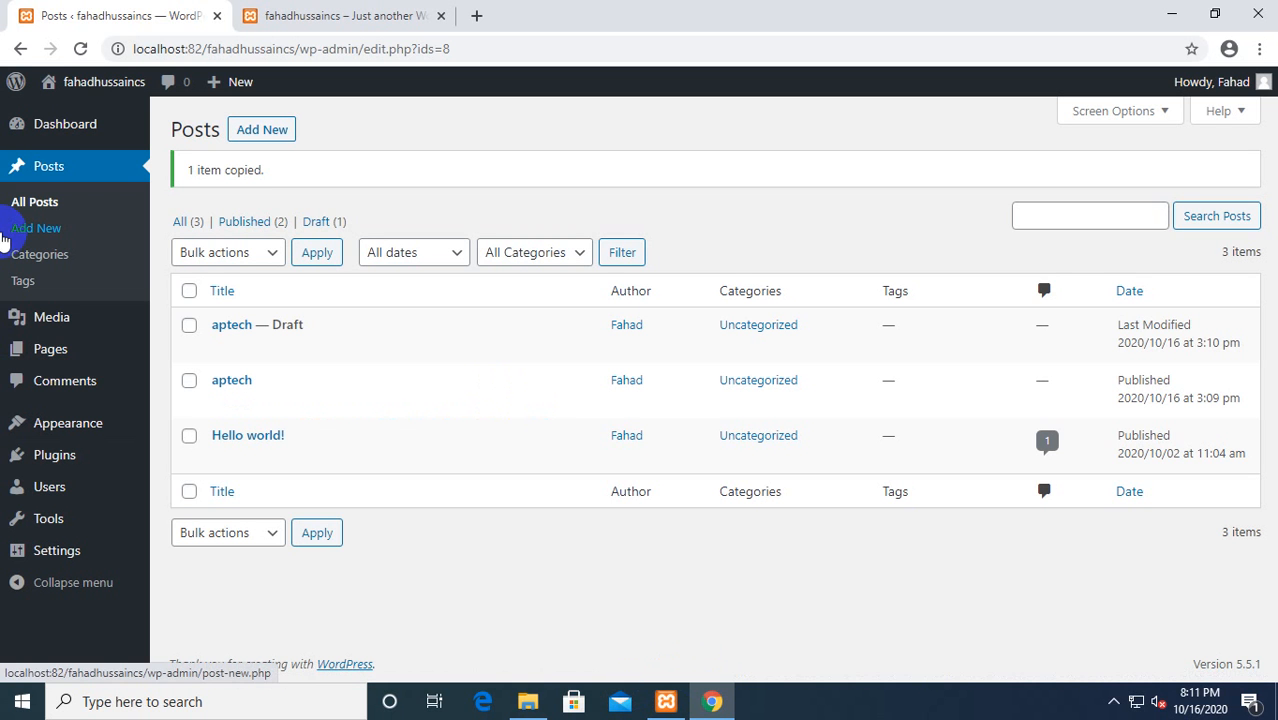
Step: Go from the posts list to the installed plugins and open the page for adding new plugins
mouse_move(32, 465)
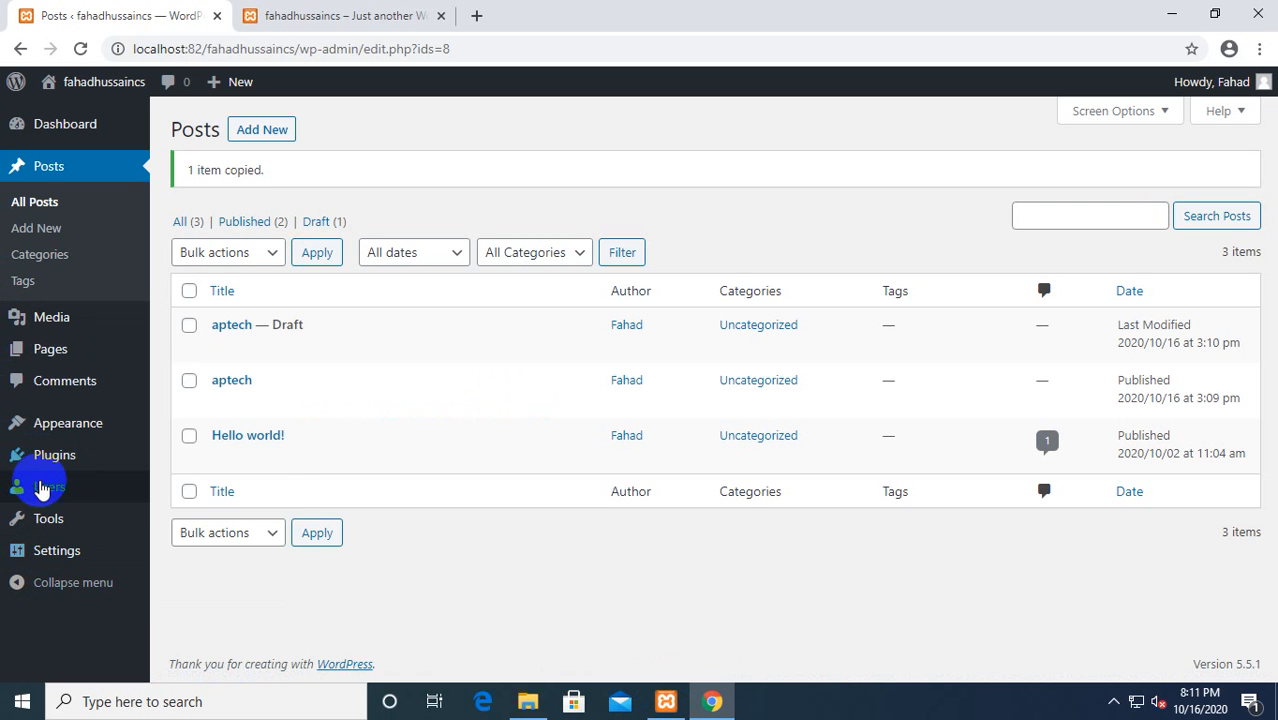
click(58, 458)
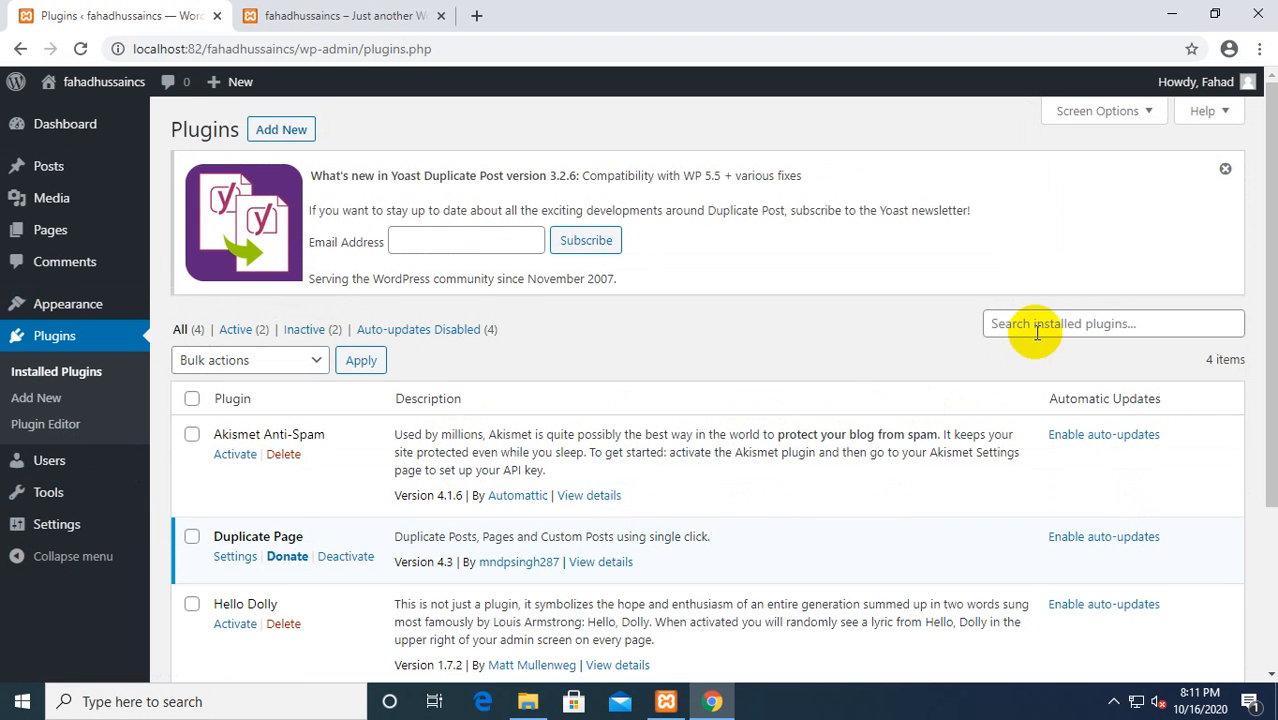
click(1037, 328)
mouse_move(70, 475)
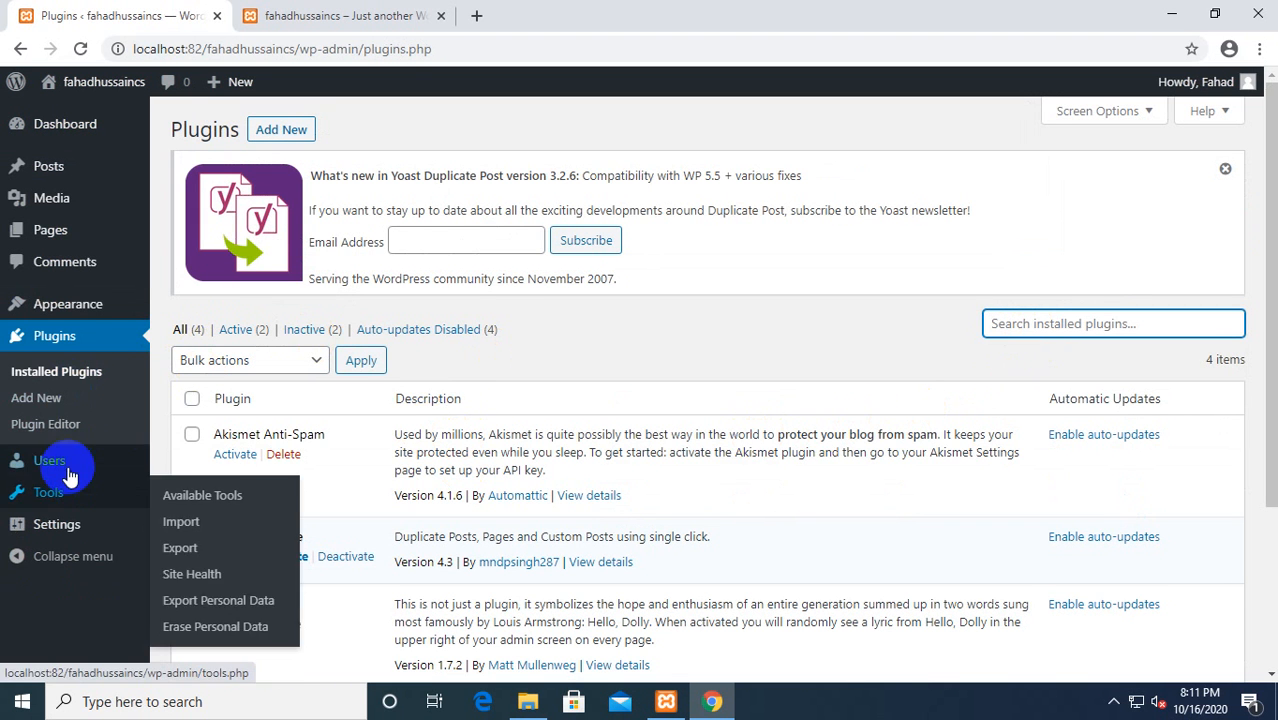
click(25, 398)
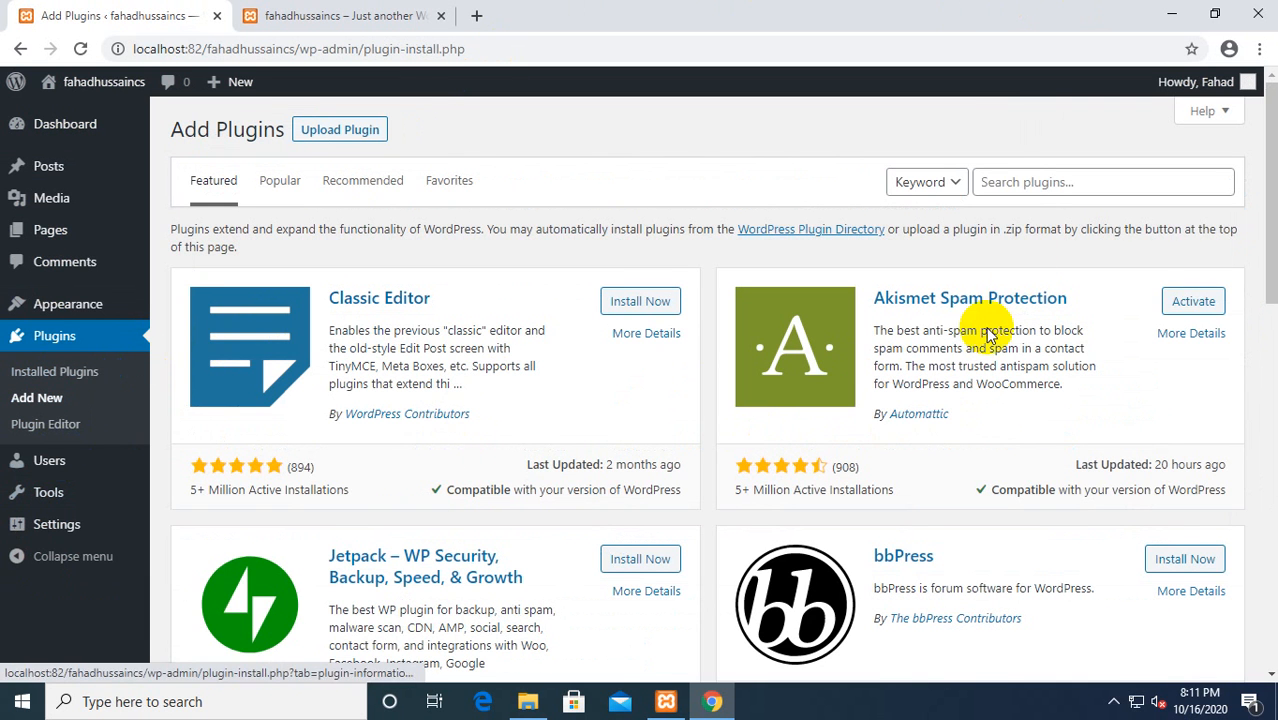
click(1012, 180)
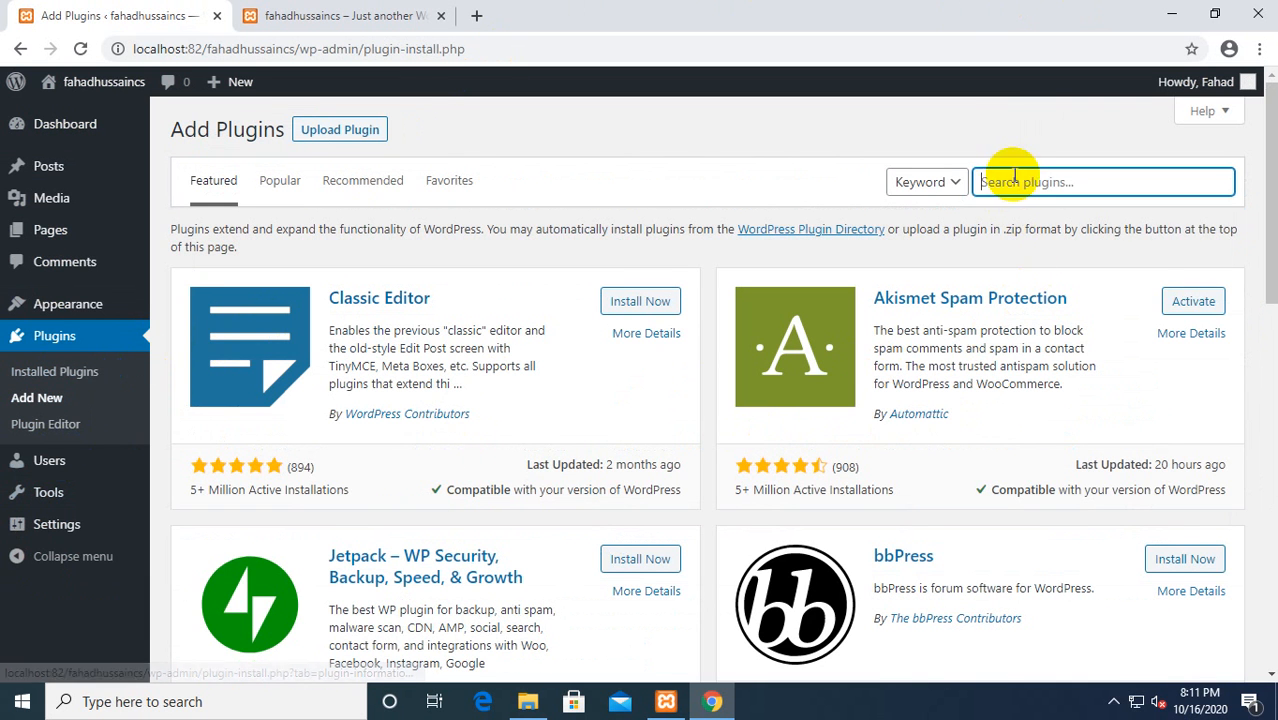
text(dis)
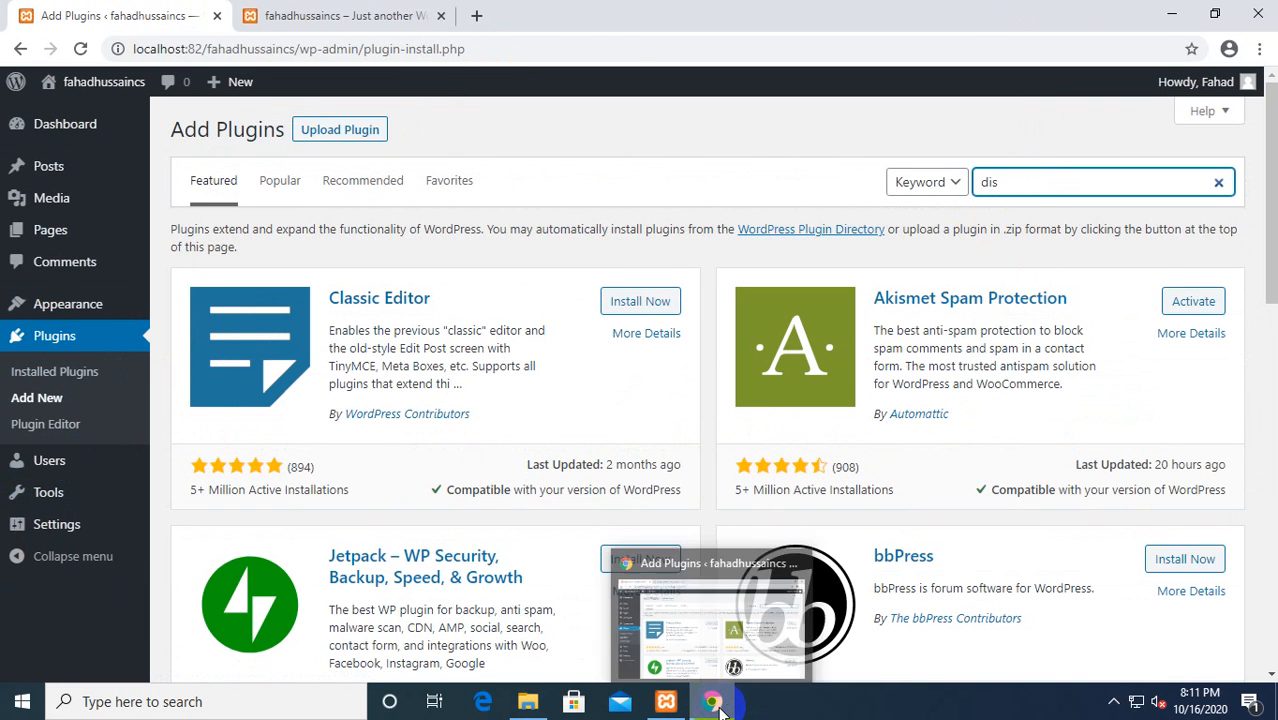
text(ab)
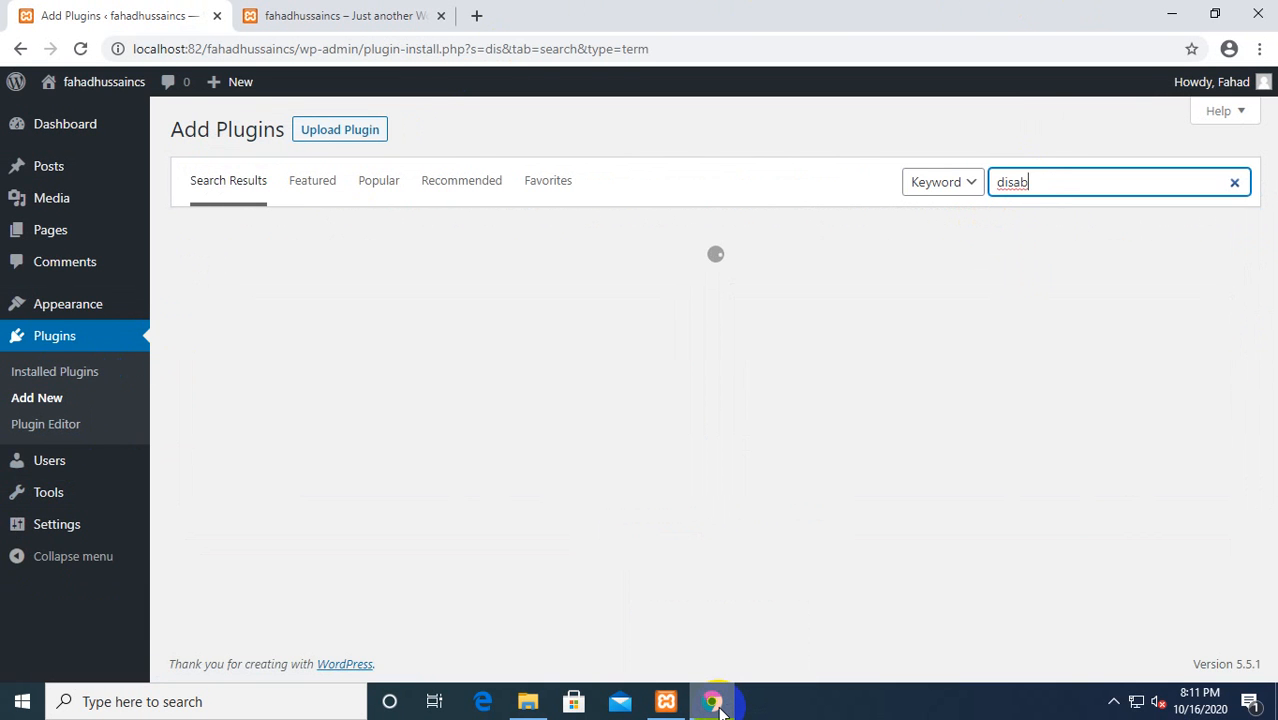
text(le)
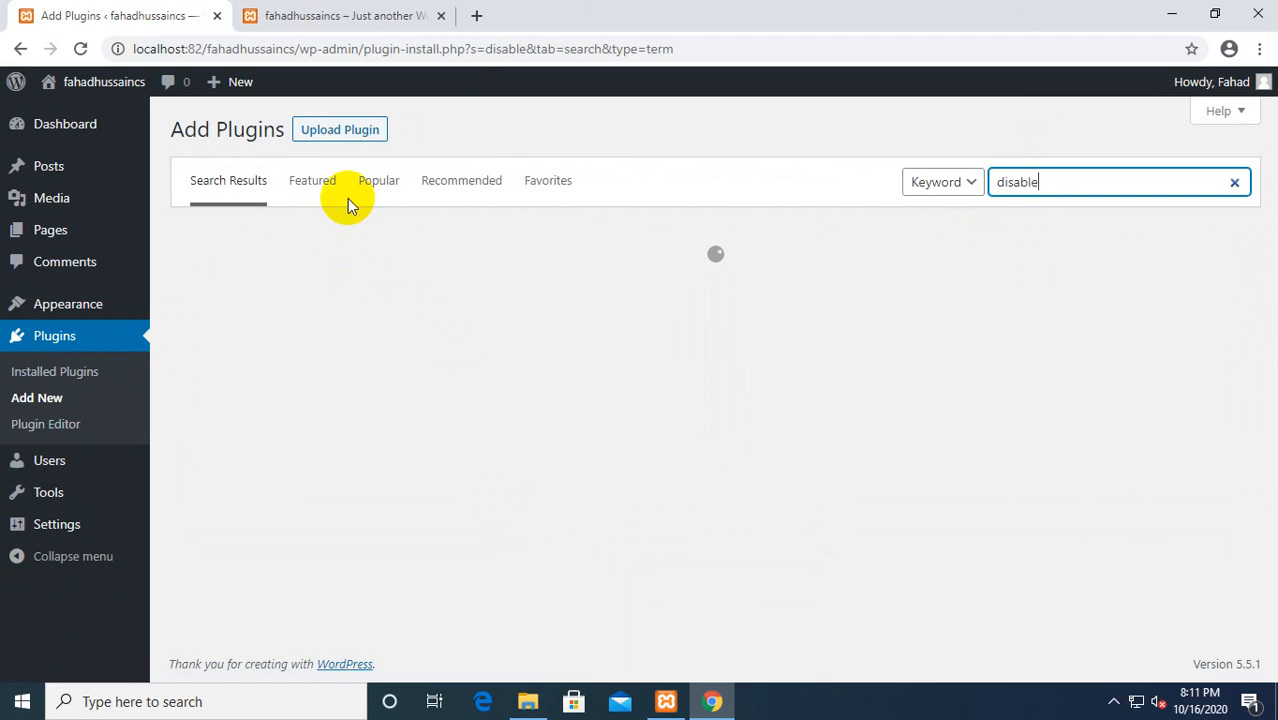
click(318, 181)
scroll(418, 440, down, 2)
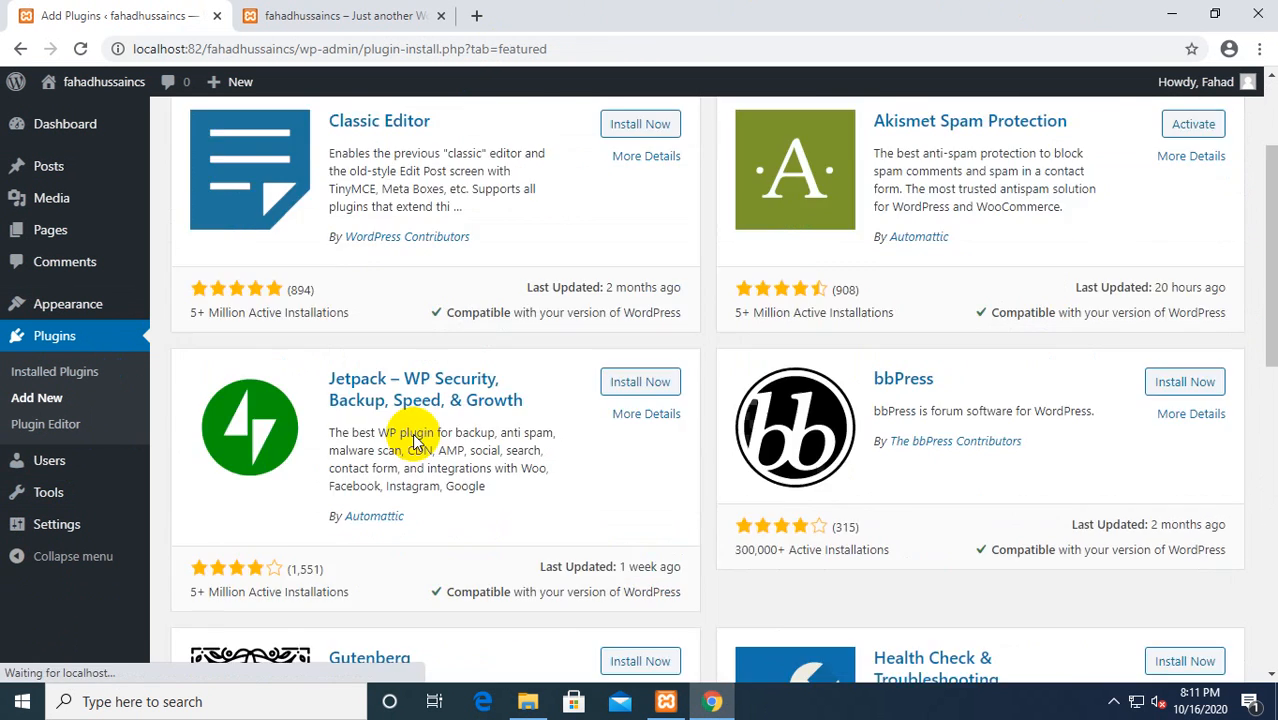
scroll(414, 440, down, 10)
scroll(414, 440, up, 7)
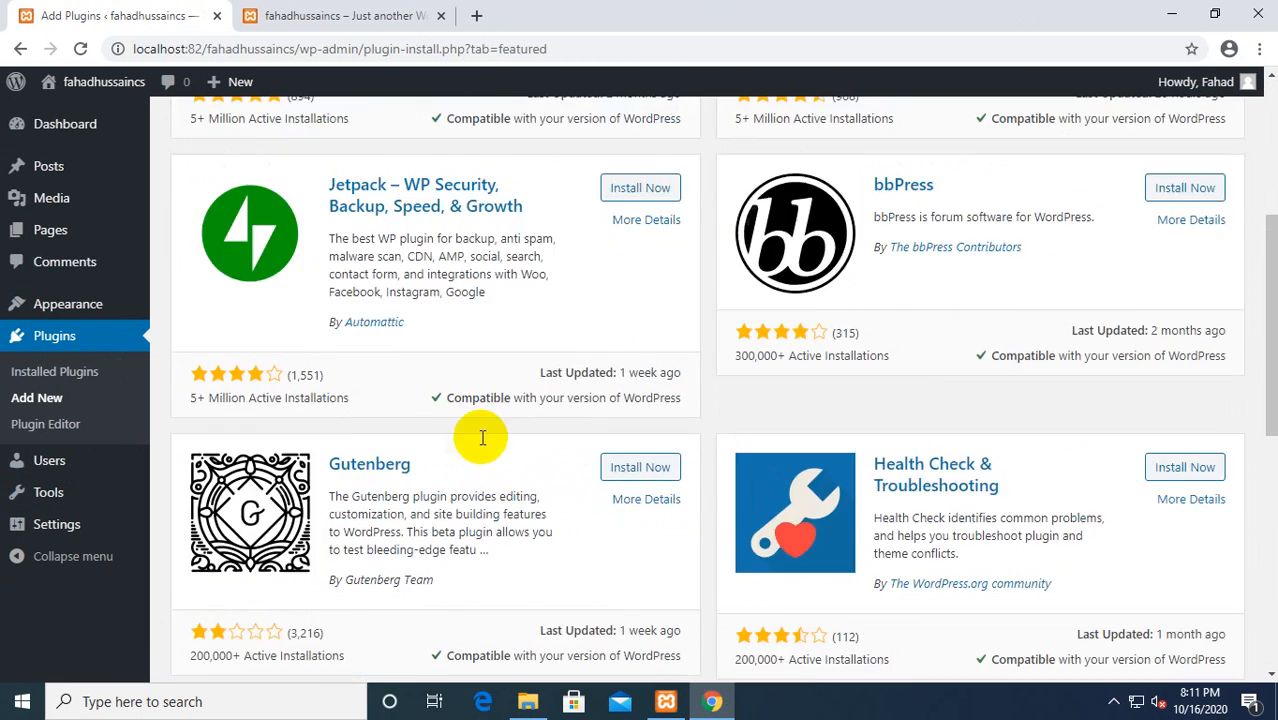
scroll(482, 437, up, 4)
Step: Search the plugin directory for "disable comment", and install and activate Disable Comments by WPDeveloper
click(1025, 180)
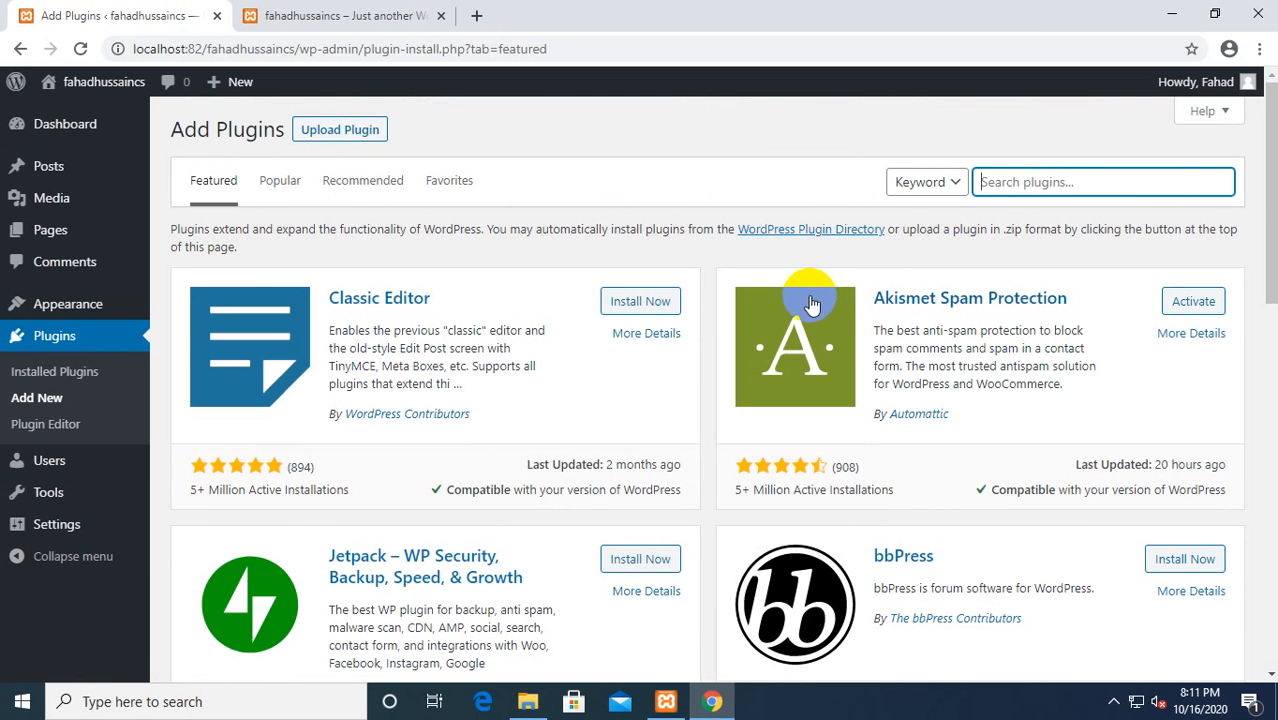
text(disable)
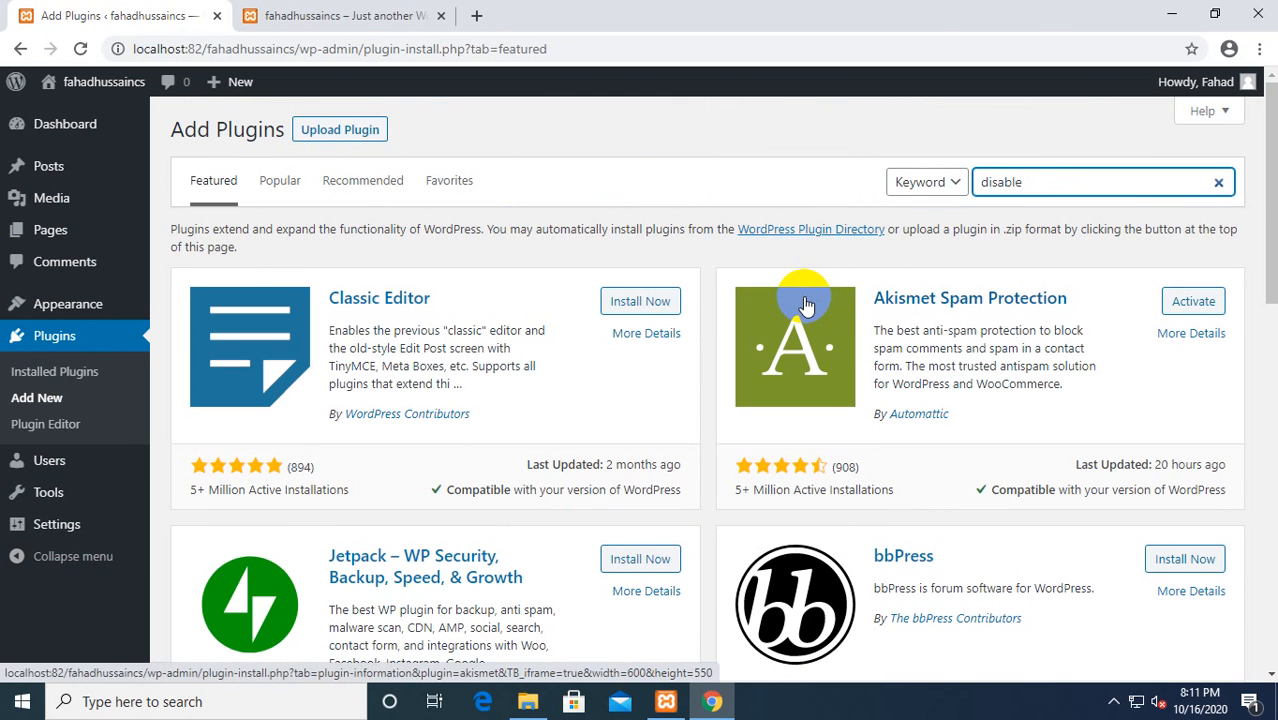
text( comment)
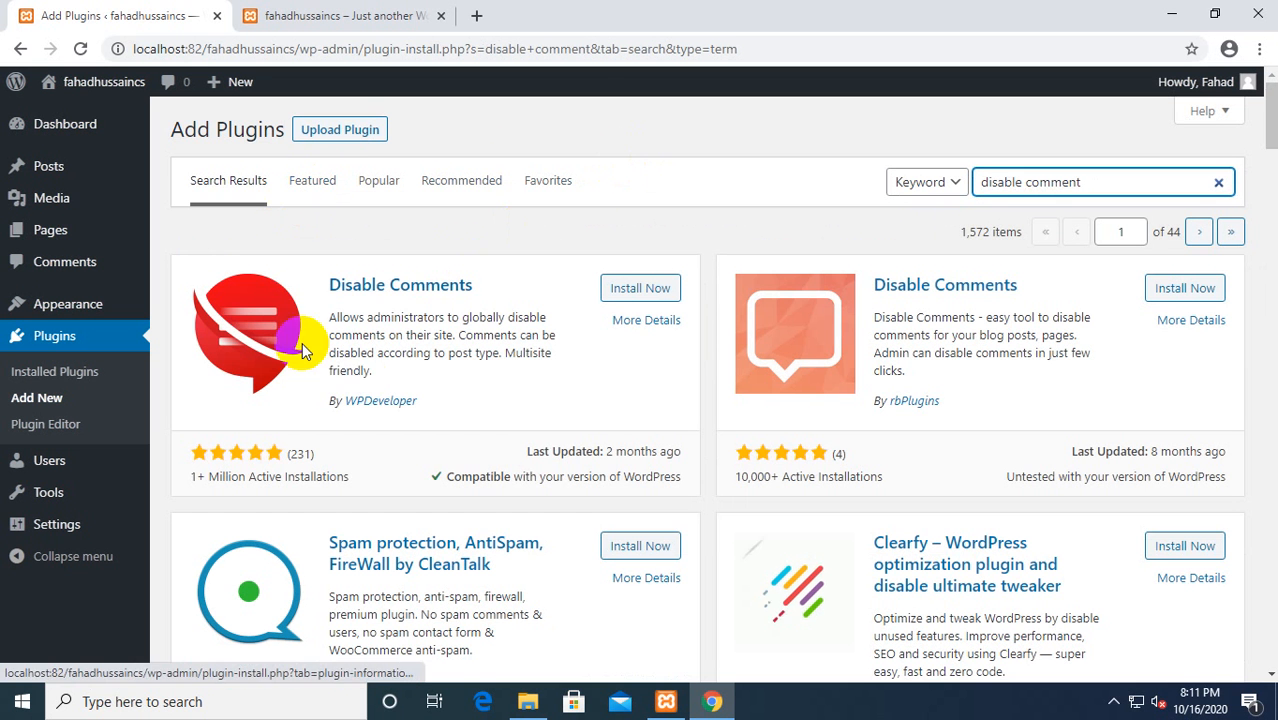
click(637, 290)
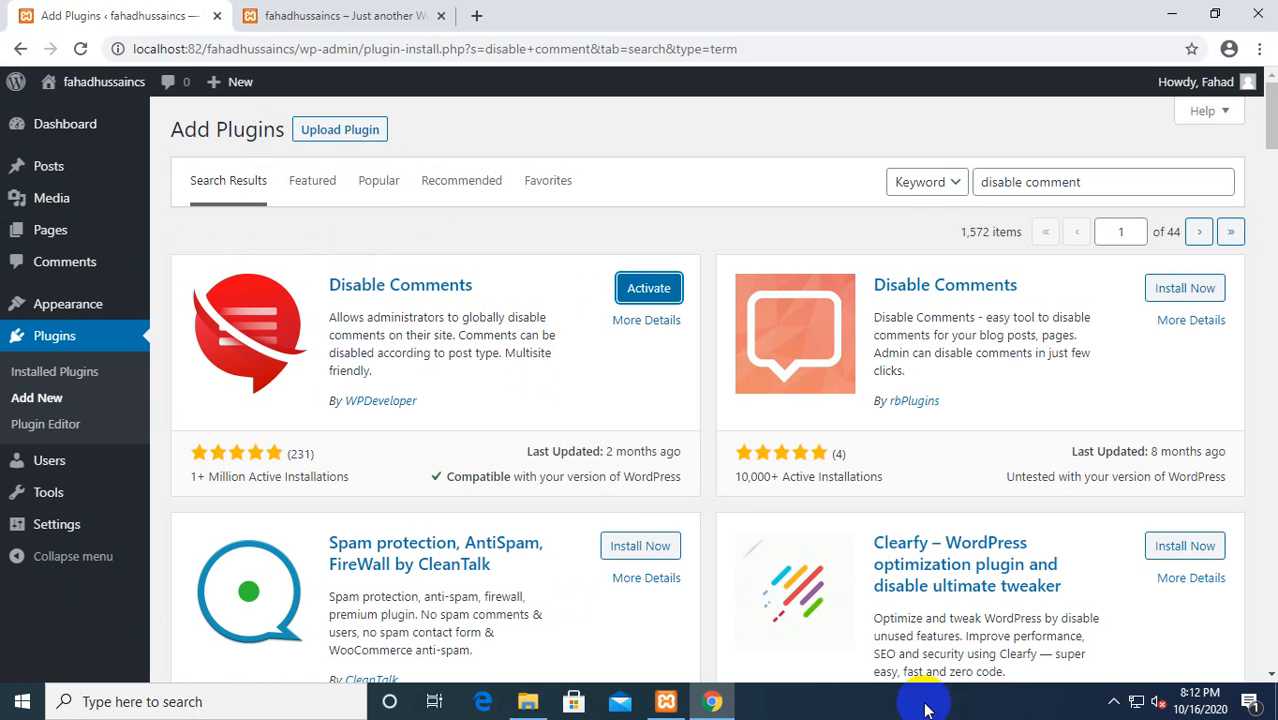
click(627, 294)
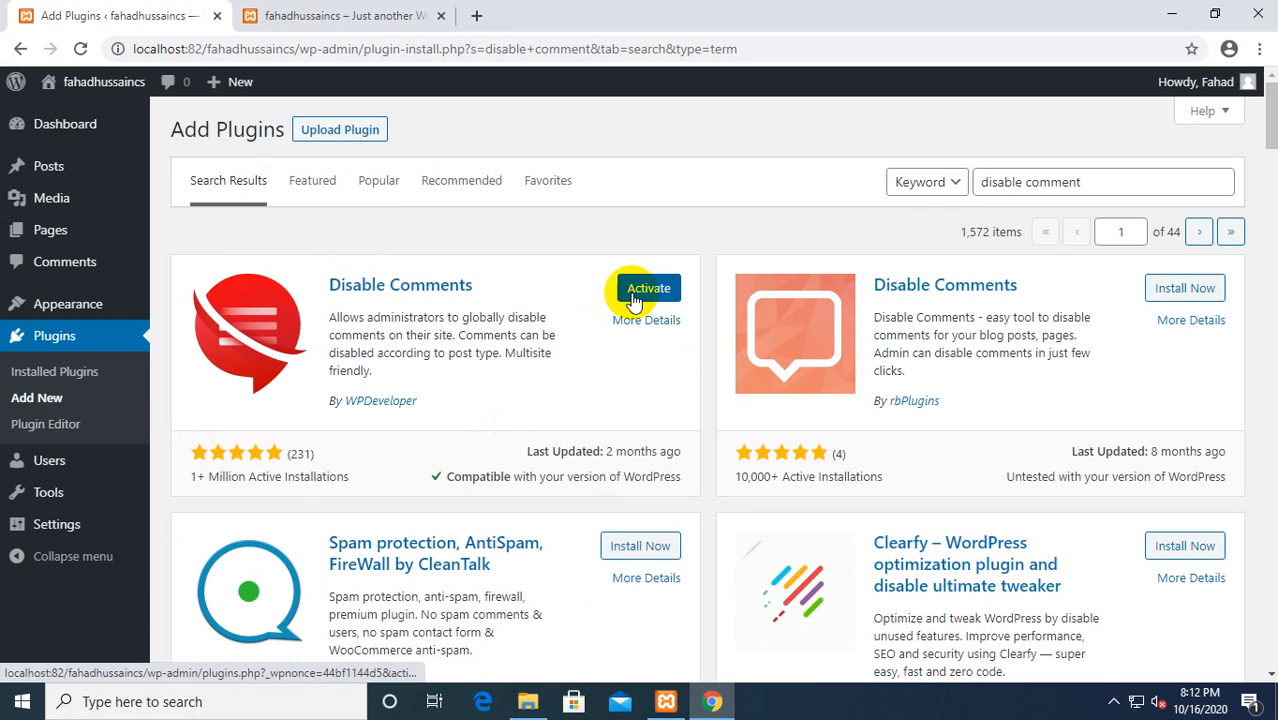
Step: Create and publish a new post titled "disable comment" with no body content
mouse_move(131, 465)
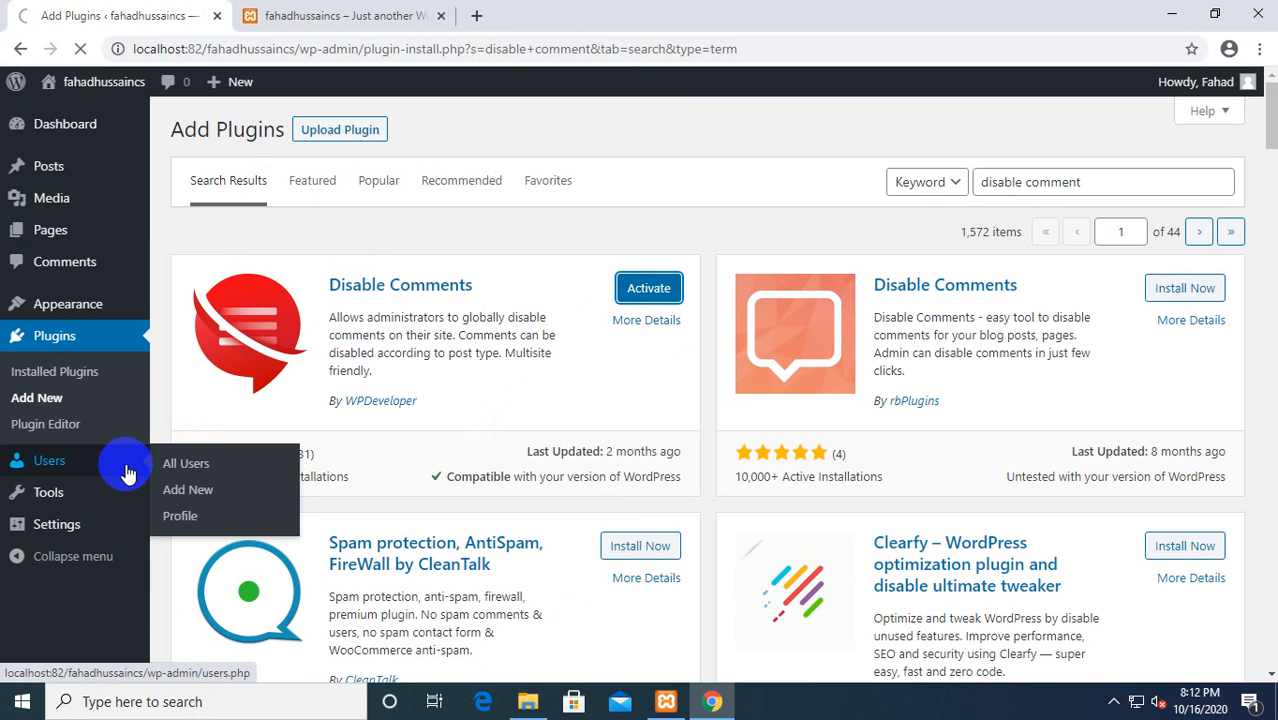
mouse_move(30, 232)
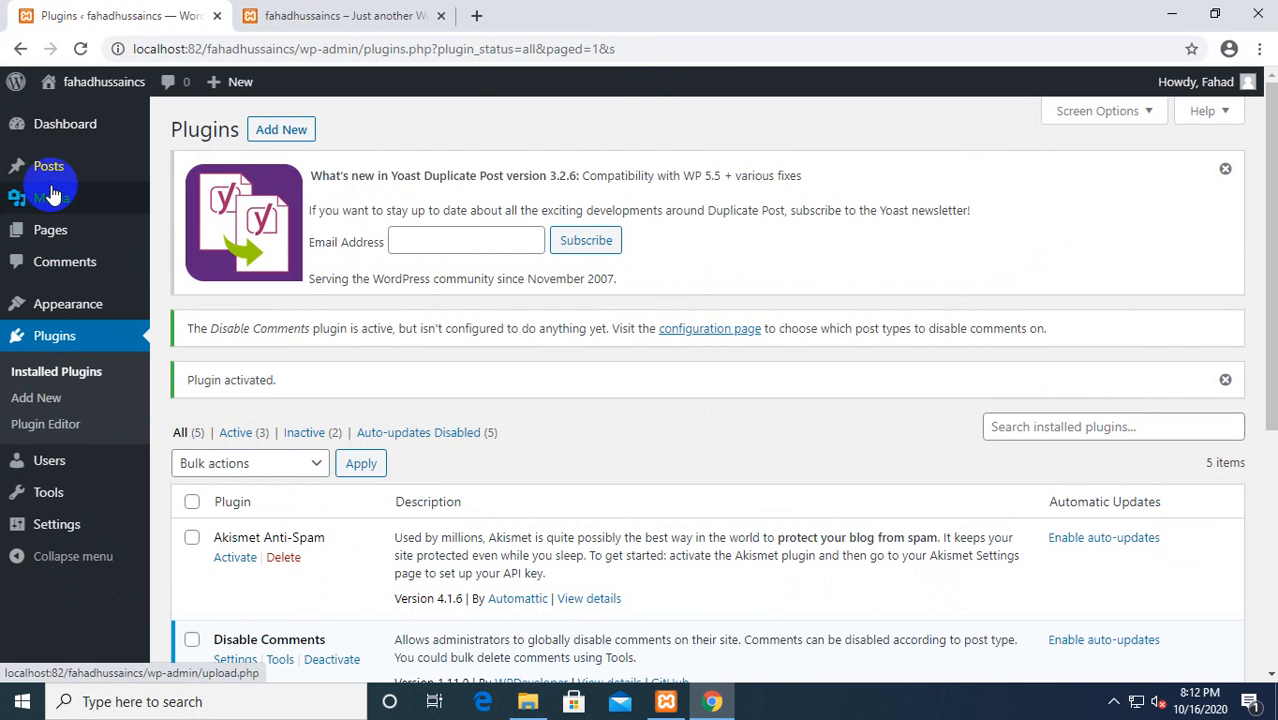
mouse_move(97, 190)
click(185, 170)
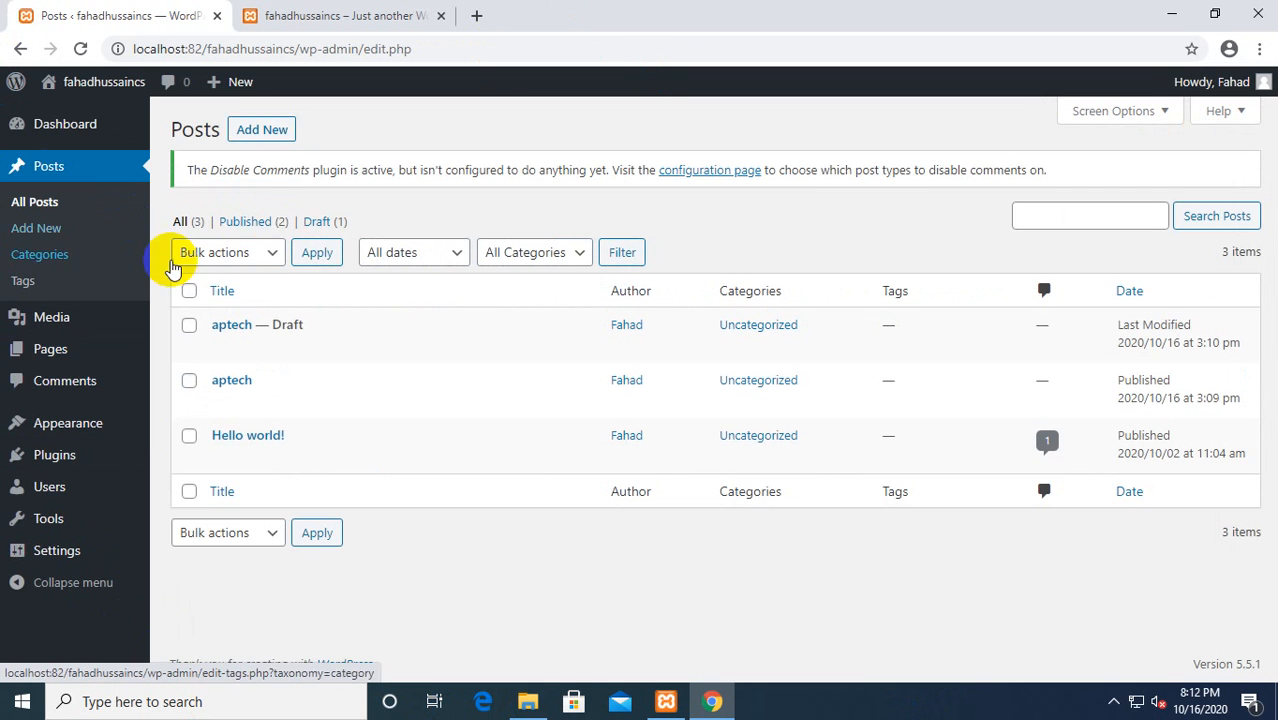
click(242, 133)
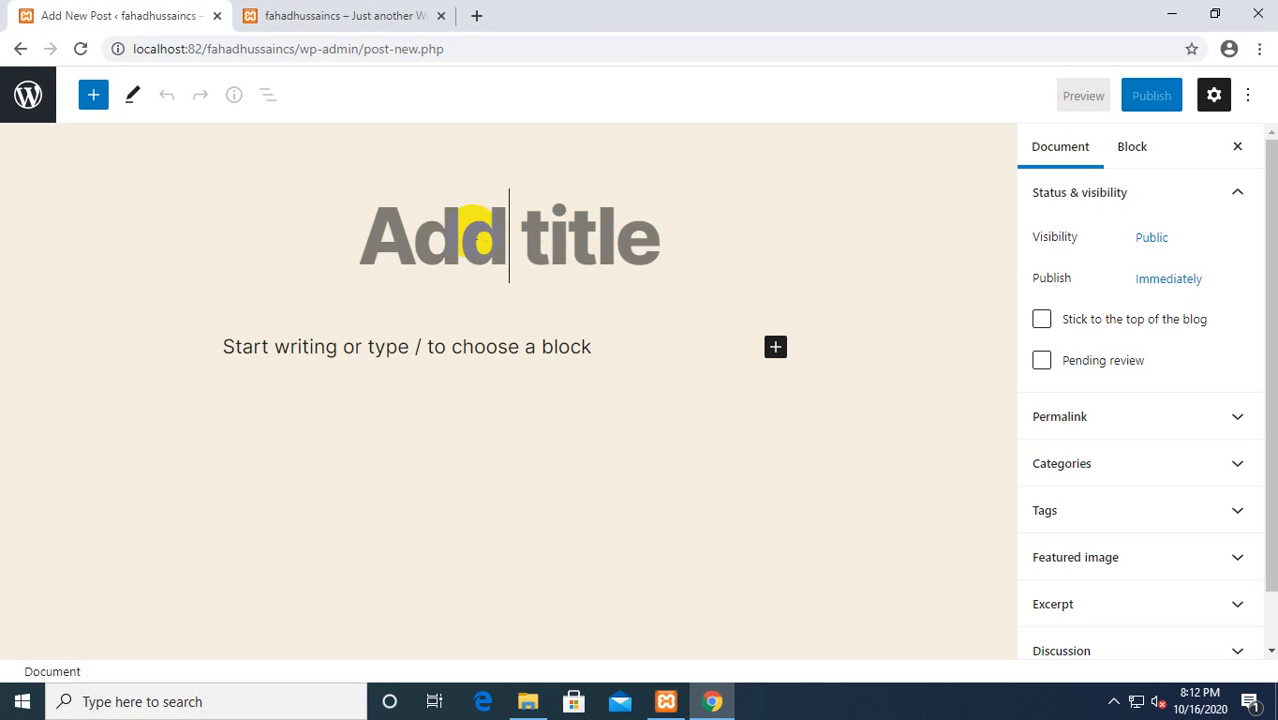
text(dia)
key(BackSpace)
text(sa)
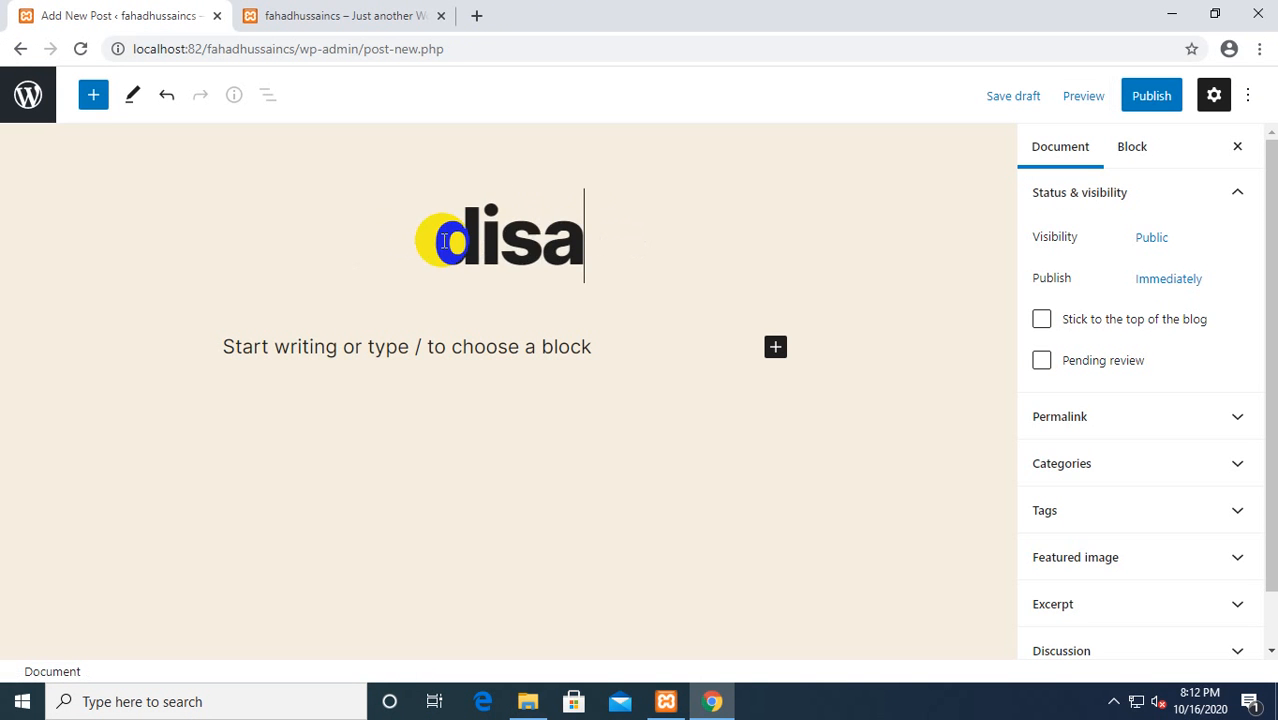
text(ble comment)
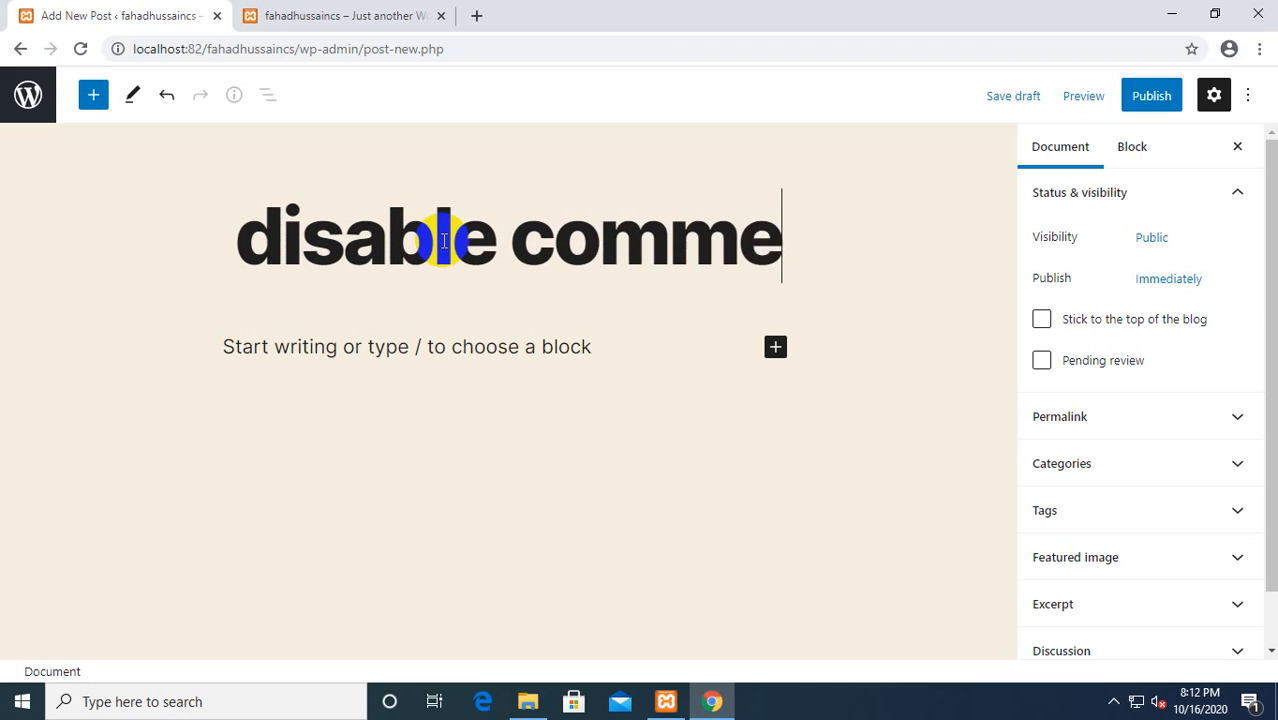
click(1148, 97)
click(1106, 96)
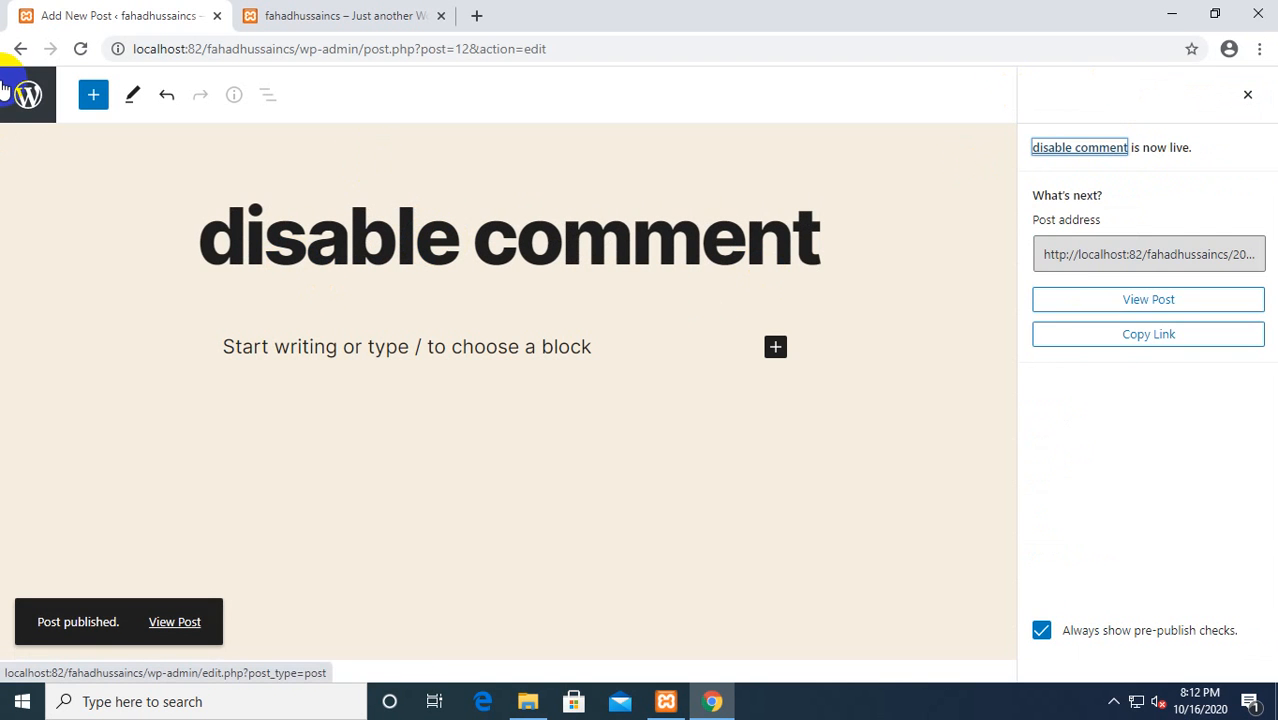
Step: Return to the posts list, view the published "disable comment" post on the site and examine its comment area
click(28, 108)
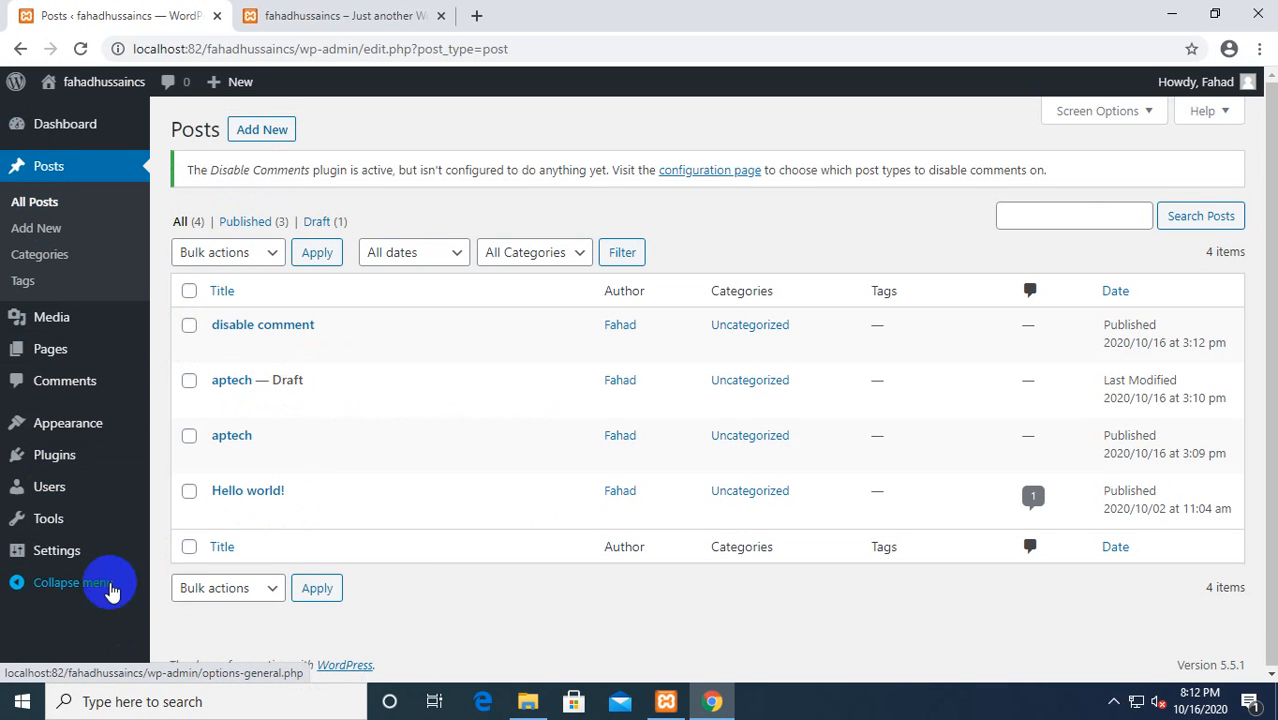
mouse_move(70, 560)
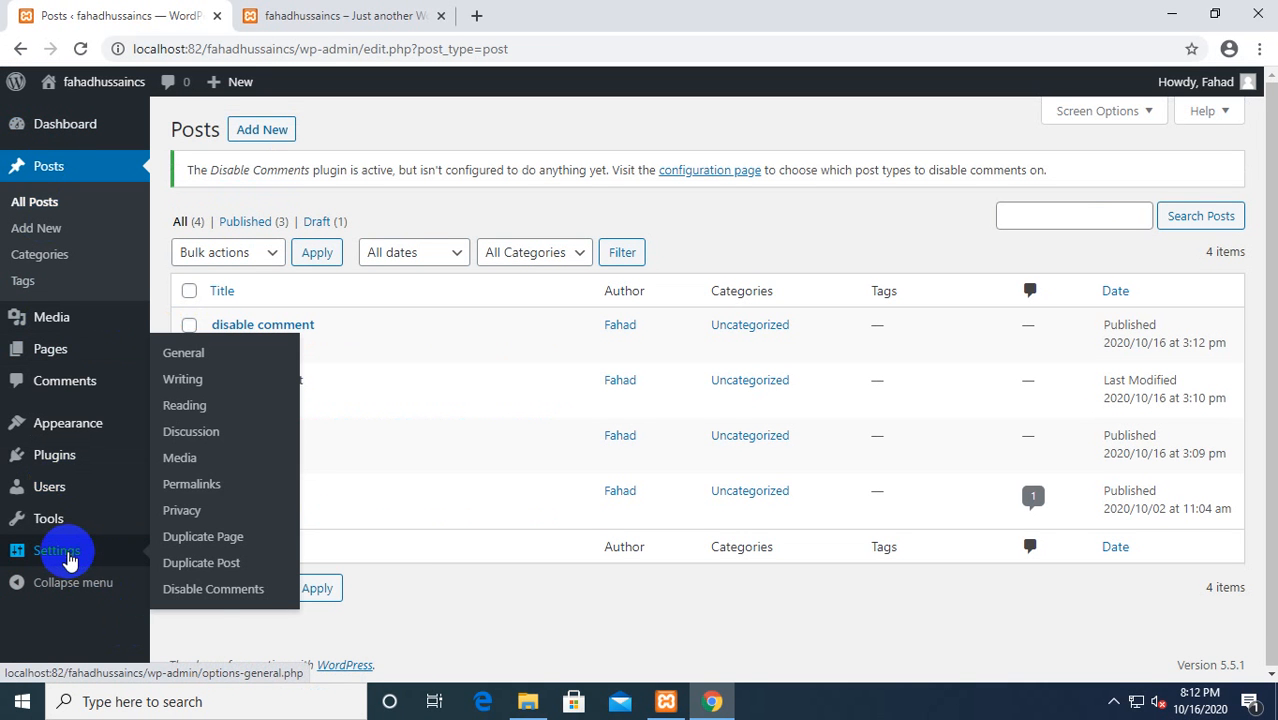
click(46, 166)
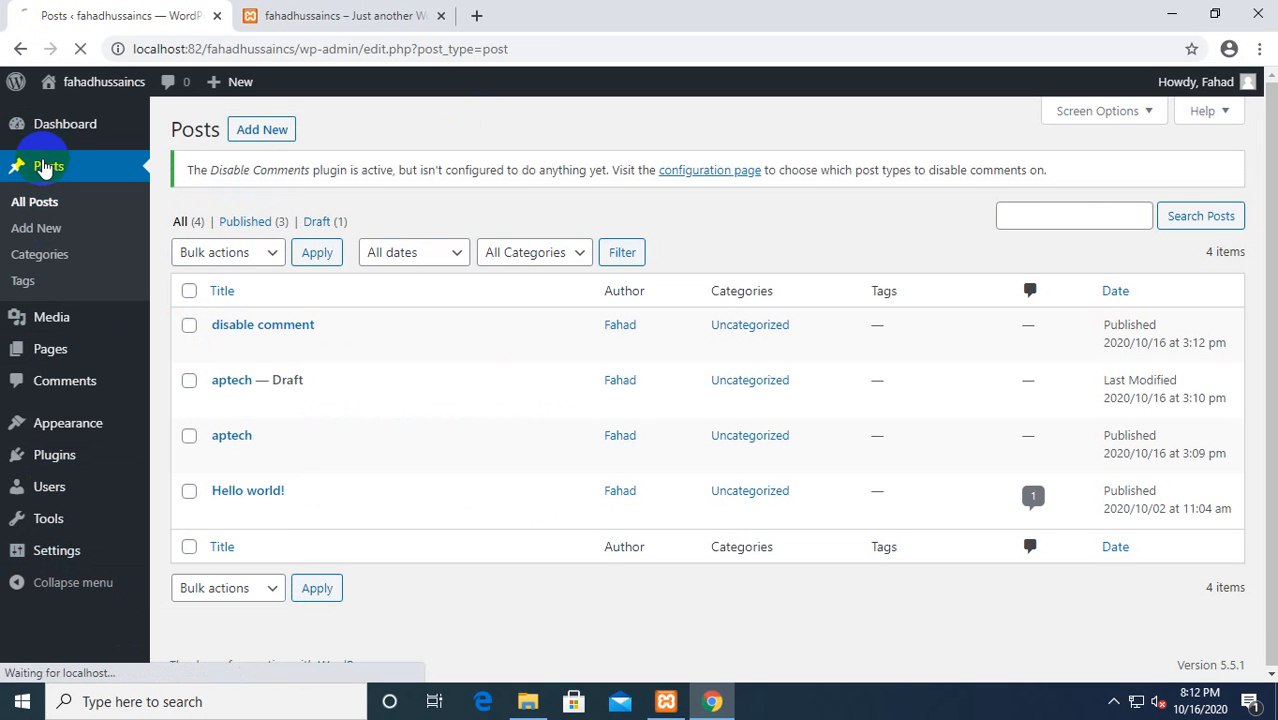
mouse_move(405, 350)
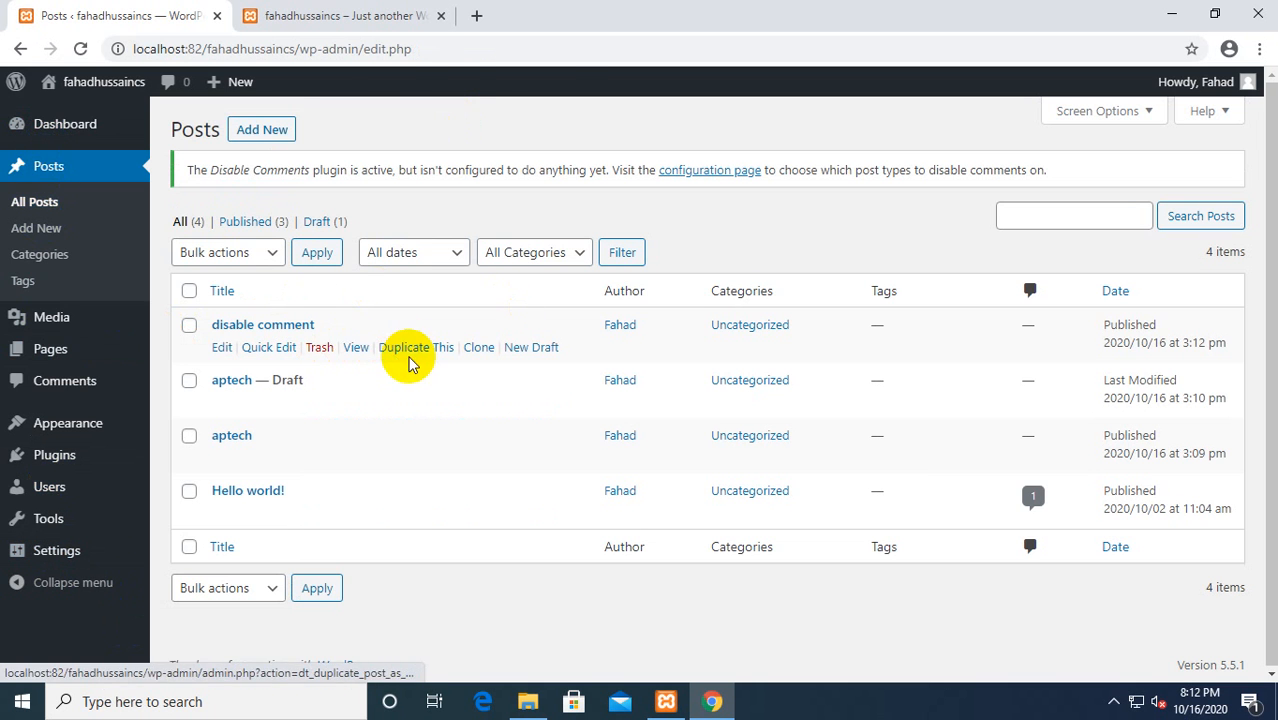
click(356, 348)
scroll(562, 585, down, 10)
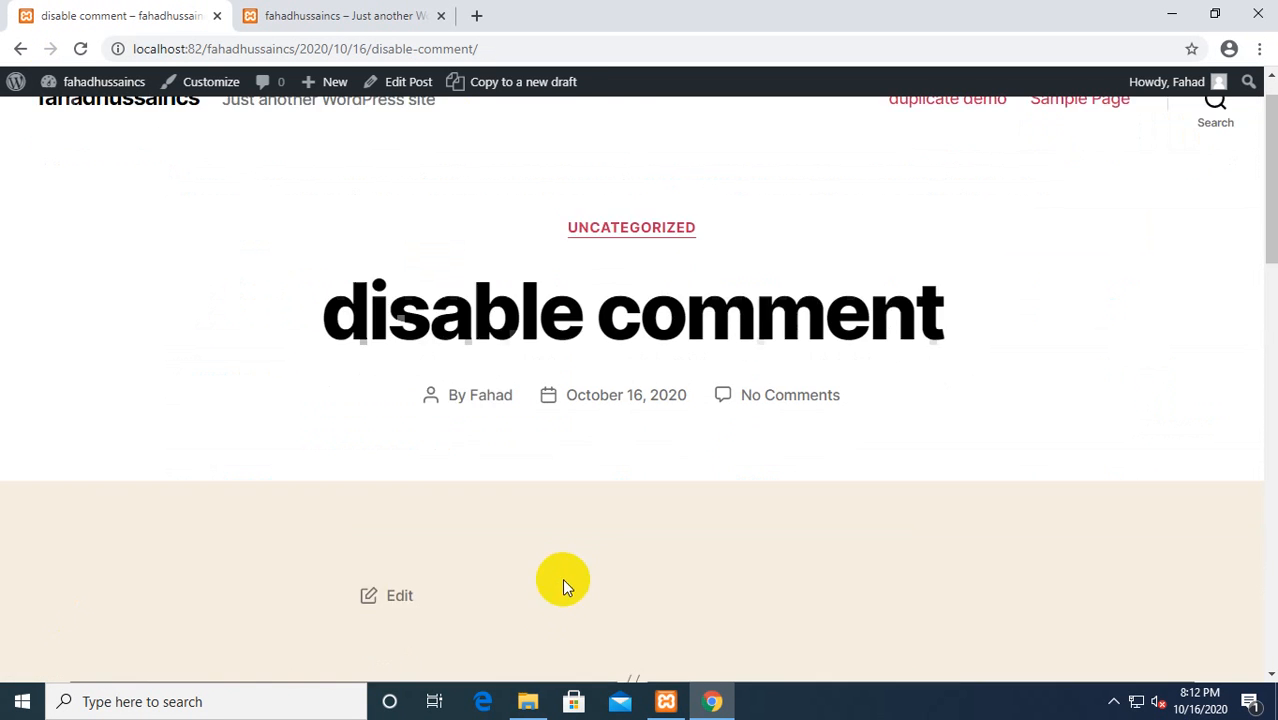
Step: In the admin area's Disable Comments settings, disable comments on certain post types with Posts selected, and save the changes
scroll(471, 534, down, 1)
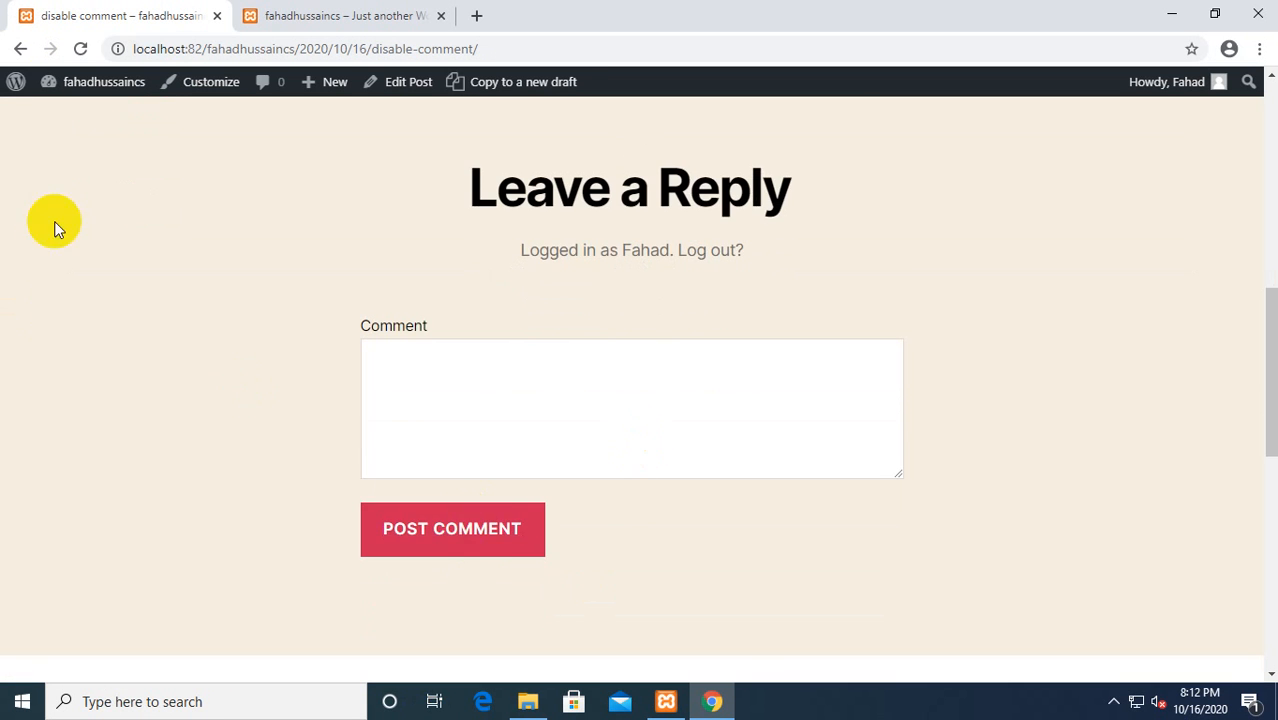
scroll(275, 425, up, 10)
mouse_move(16, 82)
click(30, 114)
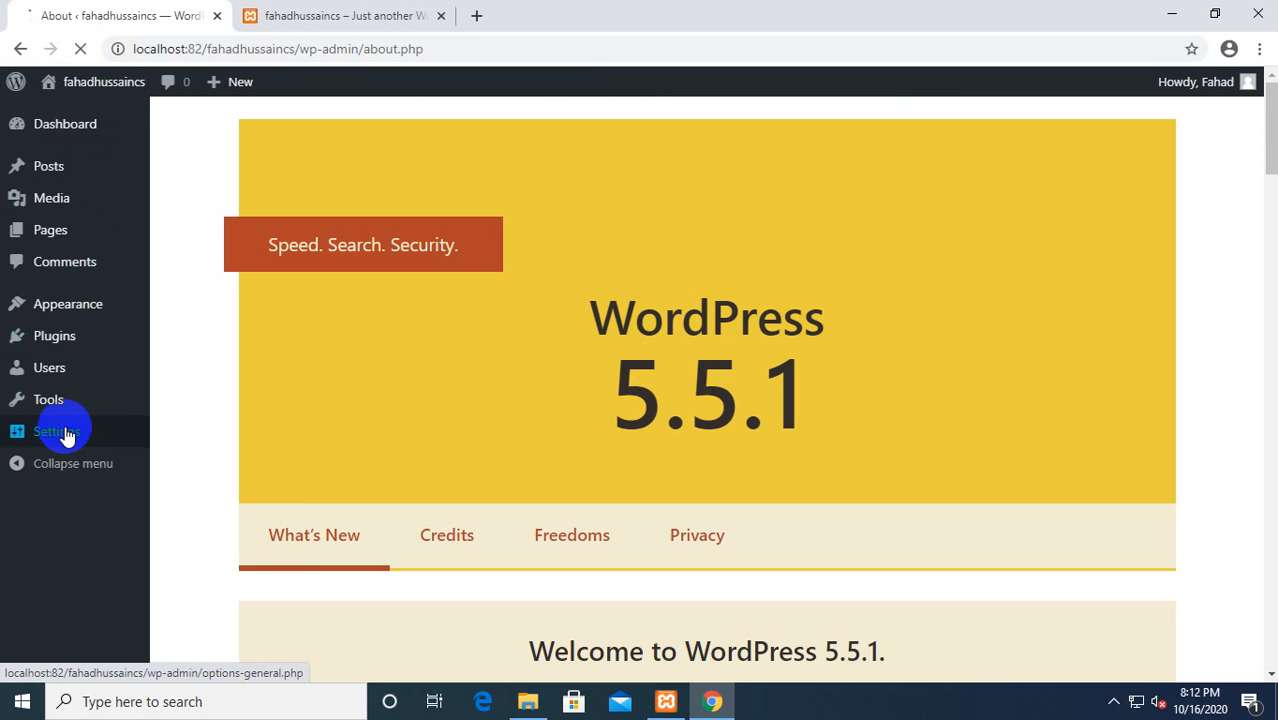
mouse_move(63, 428)
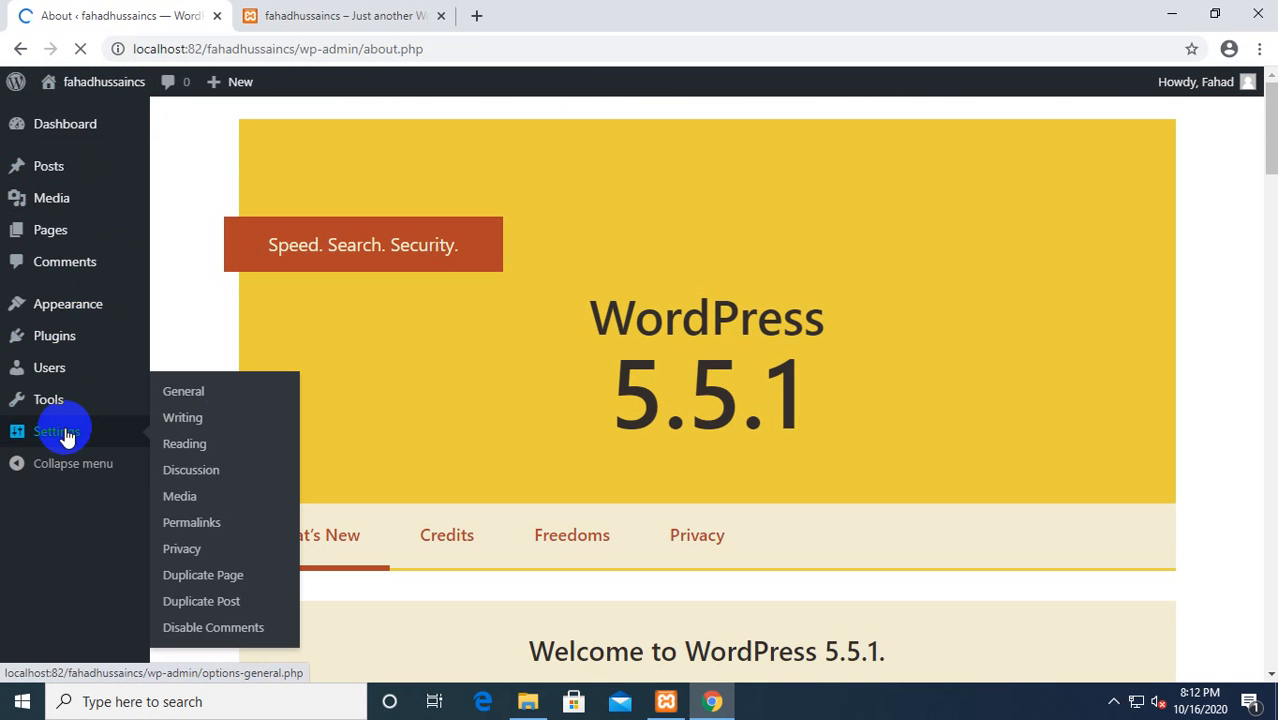
click(213, 628)
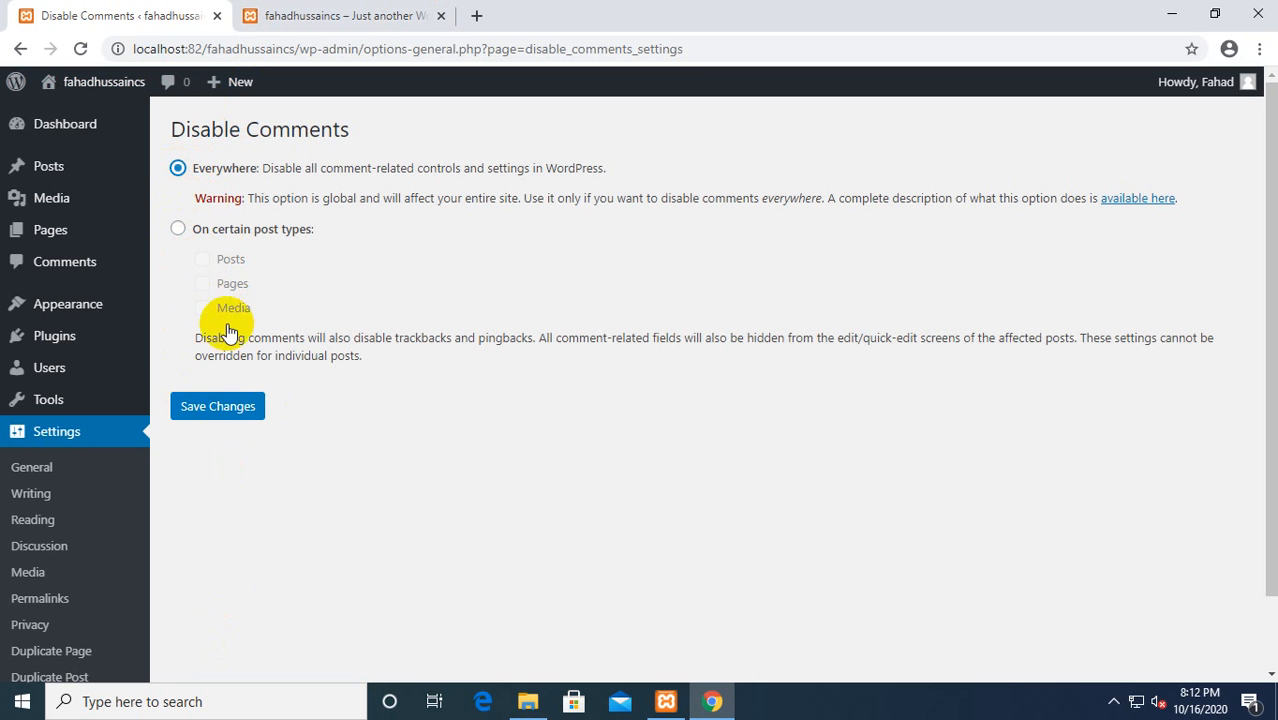
triple_click(195, 229)
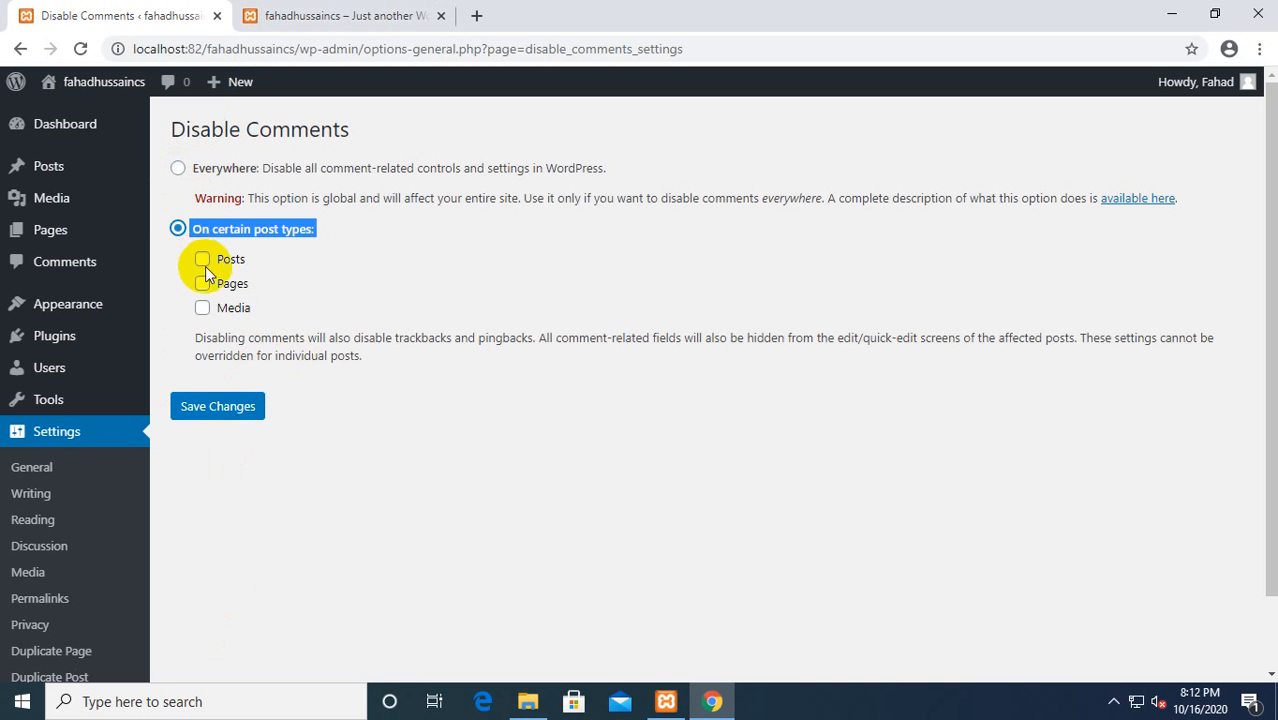
click(213, 407)
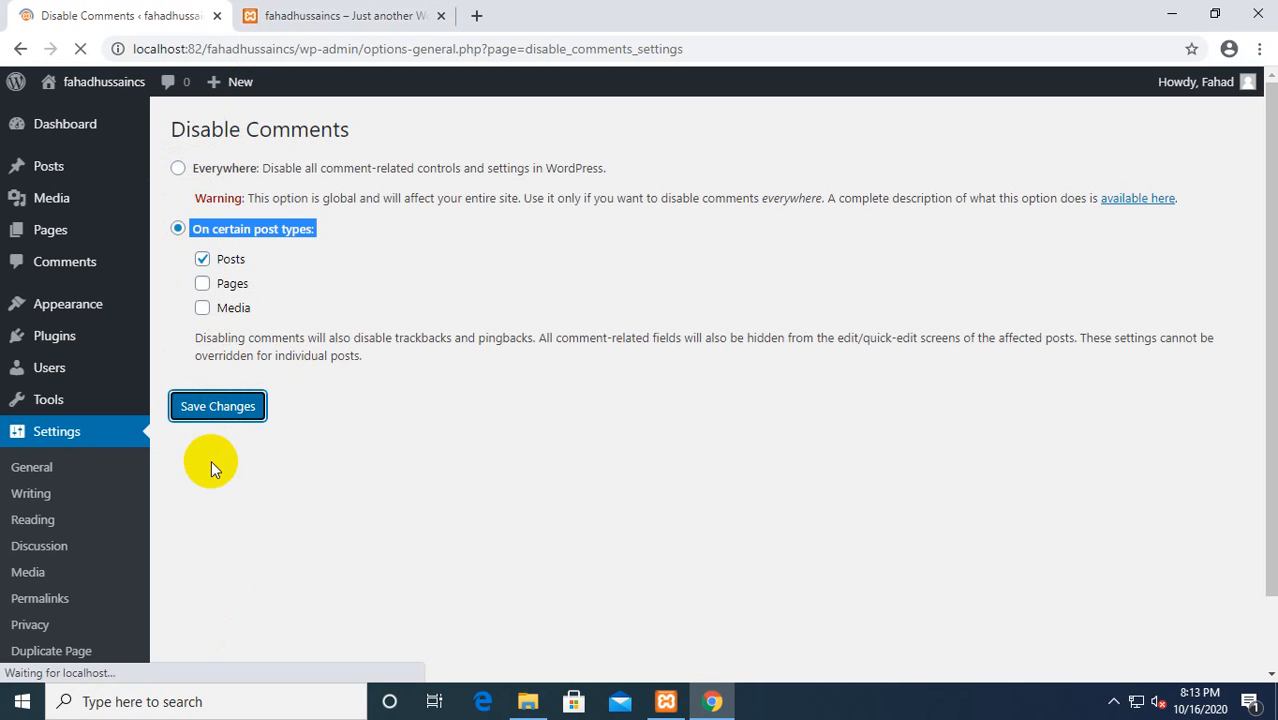
Step: View the published "disable comment" post from the posts list and check the page for its comment area
mouse_move(38, 164)
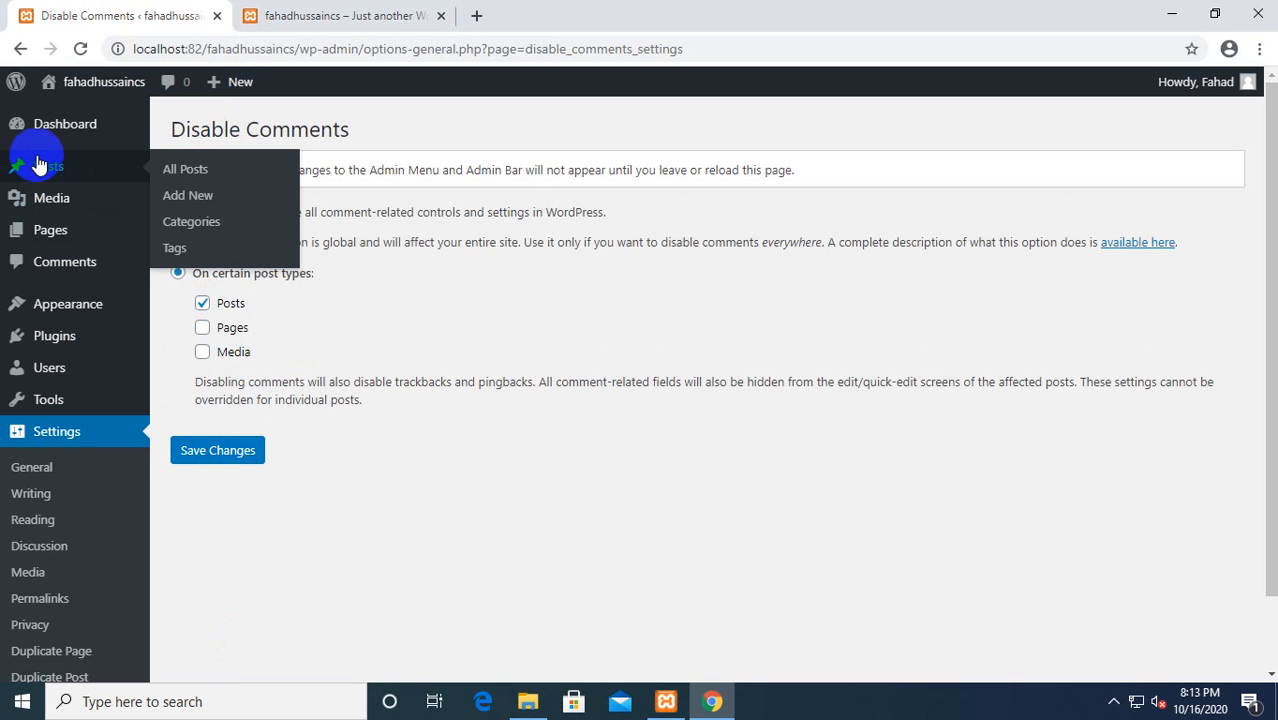
click(174, 170)
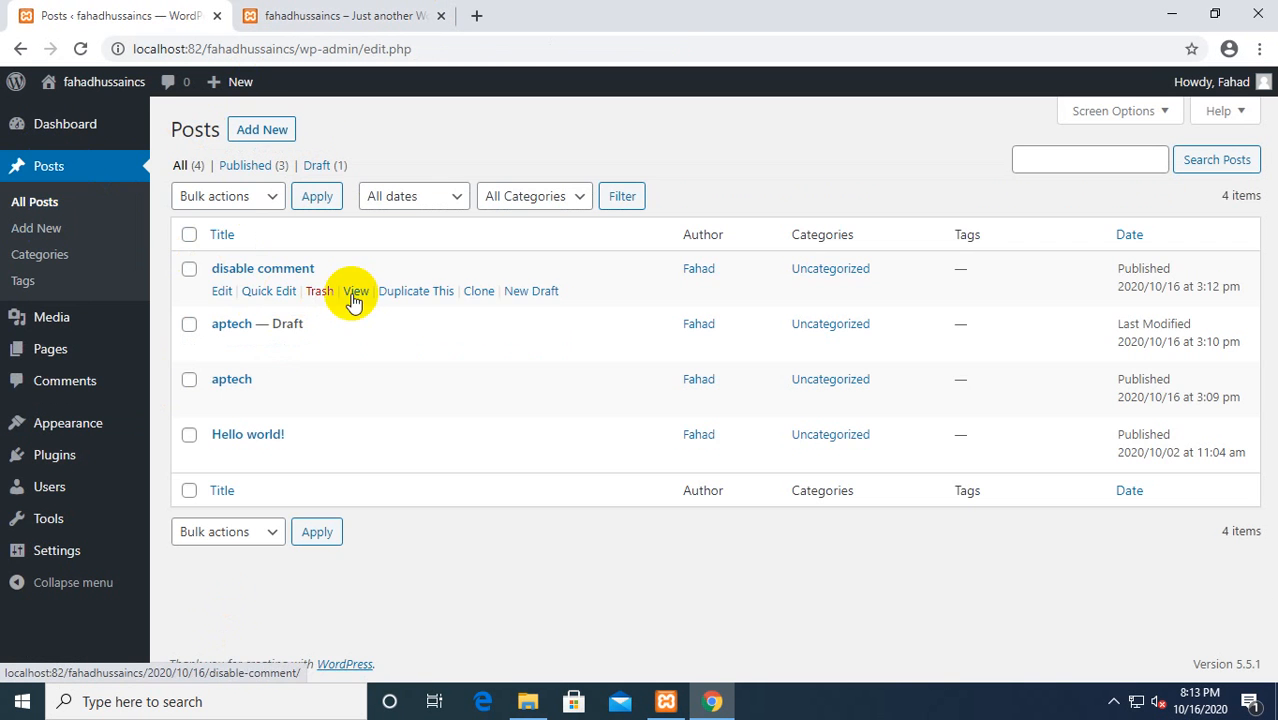
click(358, 294)
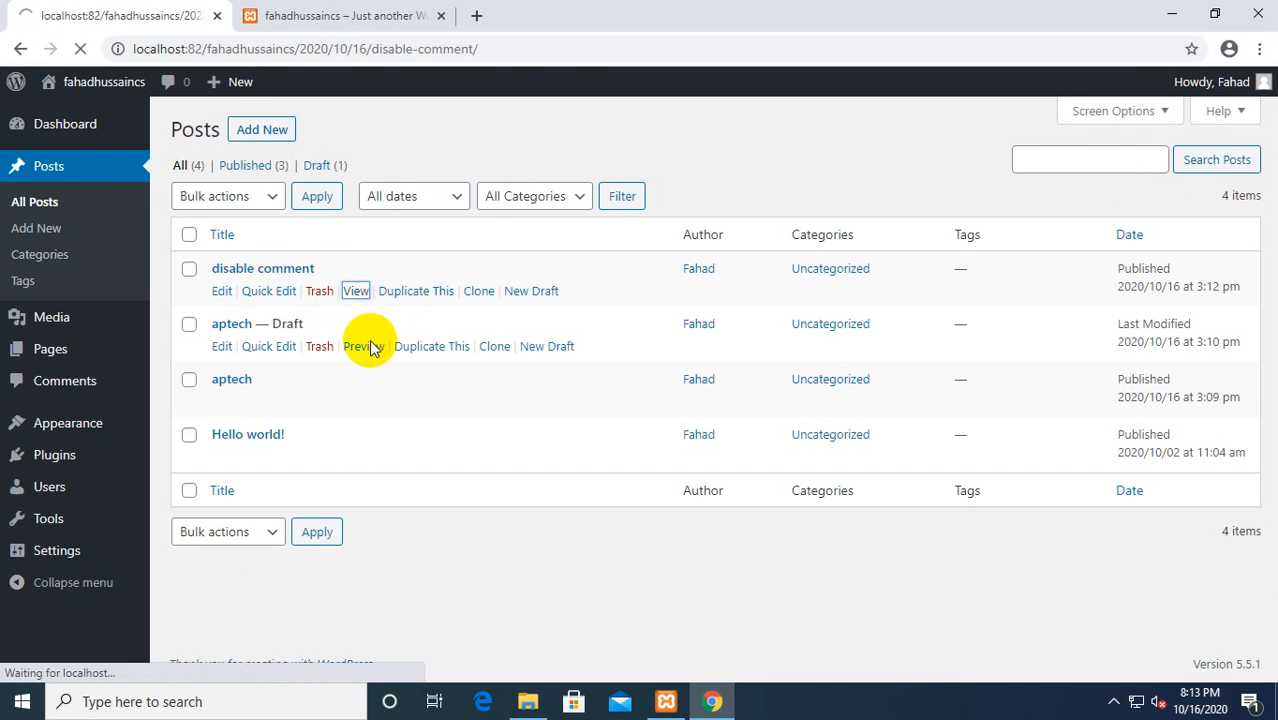
scroll(488, 391, down, 6)
scroll(473, 387, down, 2)
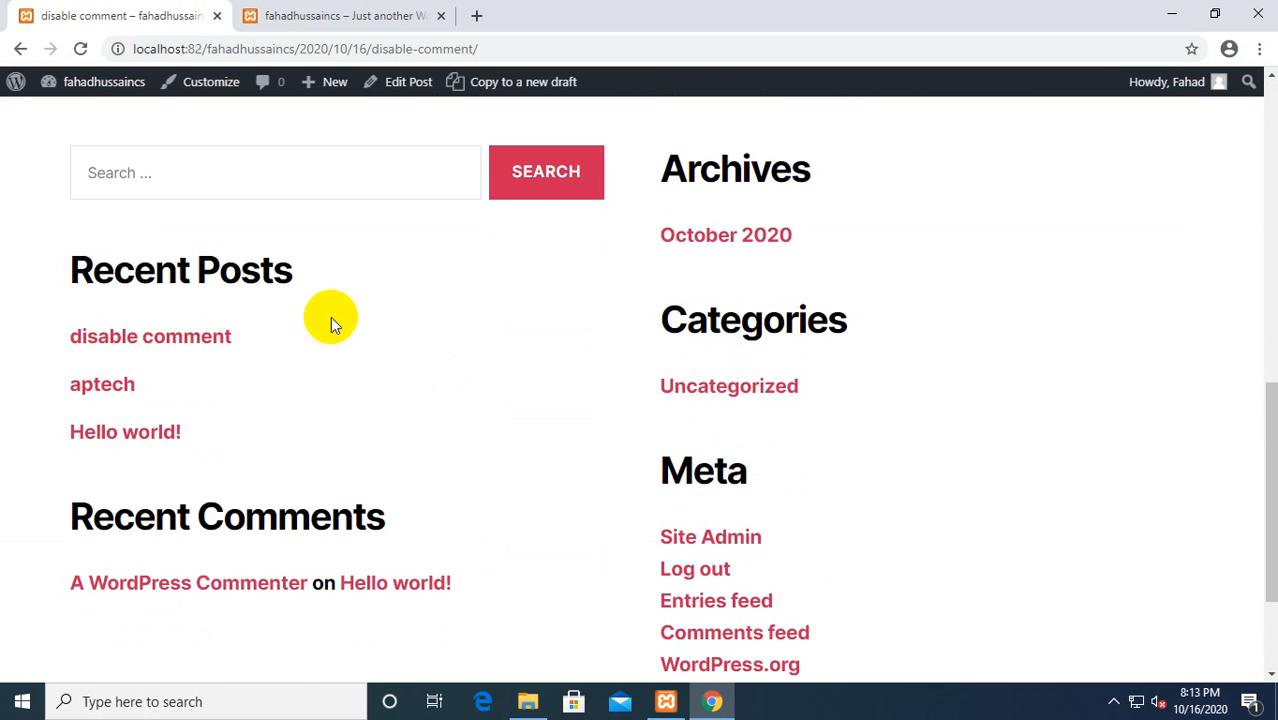
scroll(330, 317, up, 6)
scroll(522, 414, down, 3)
scroll(447, 409, up, 5)
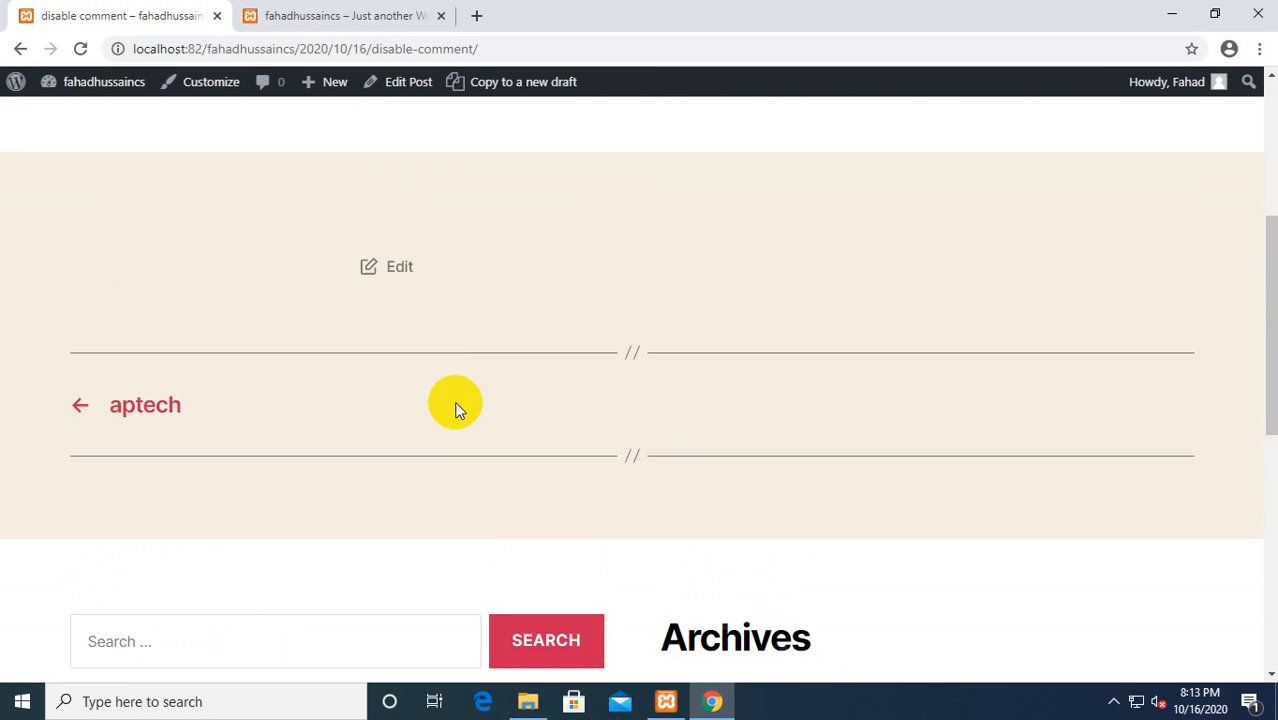
scroll(442, 406, down, 7)
scroll(441, 410, down, 3)
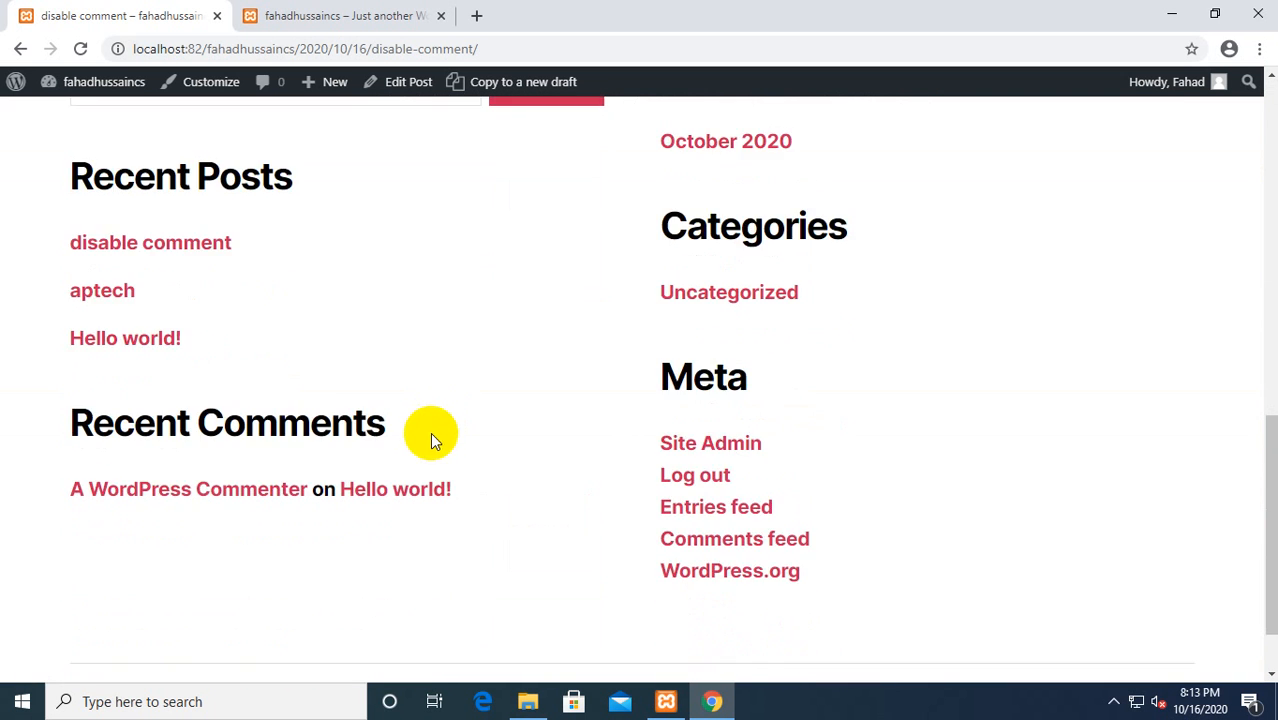
scroll(427, 447, up, 10)
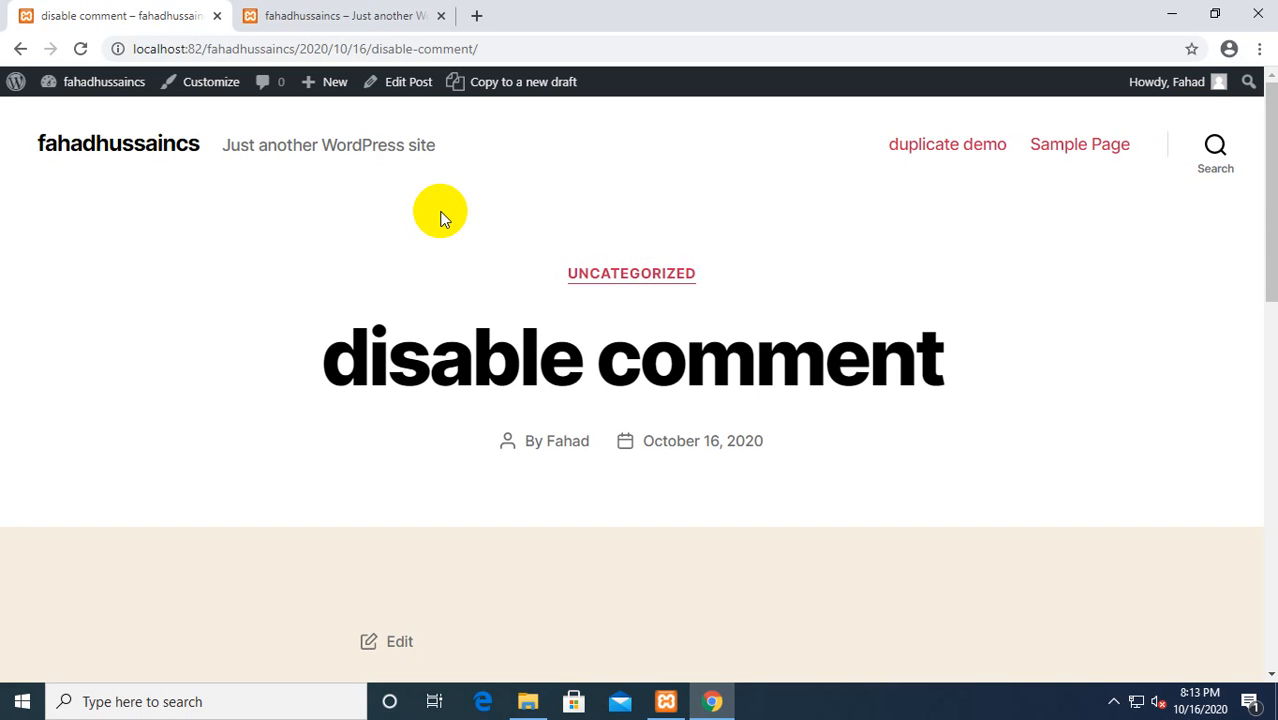
Step: Return to the admin area and open the page for adding new plugins from the installed plugins list
click(14, 83)
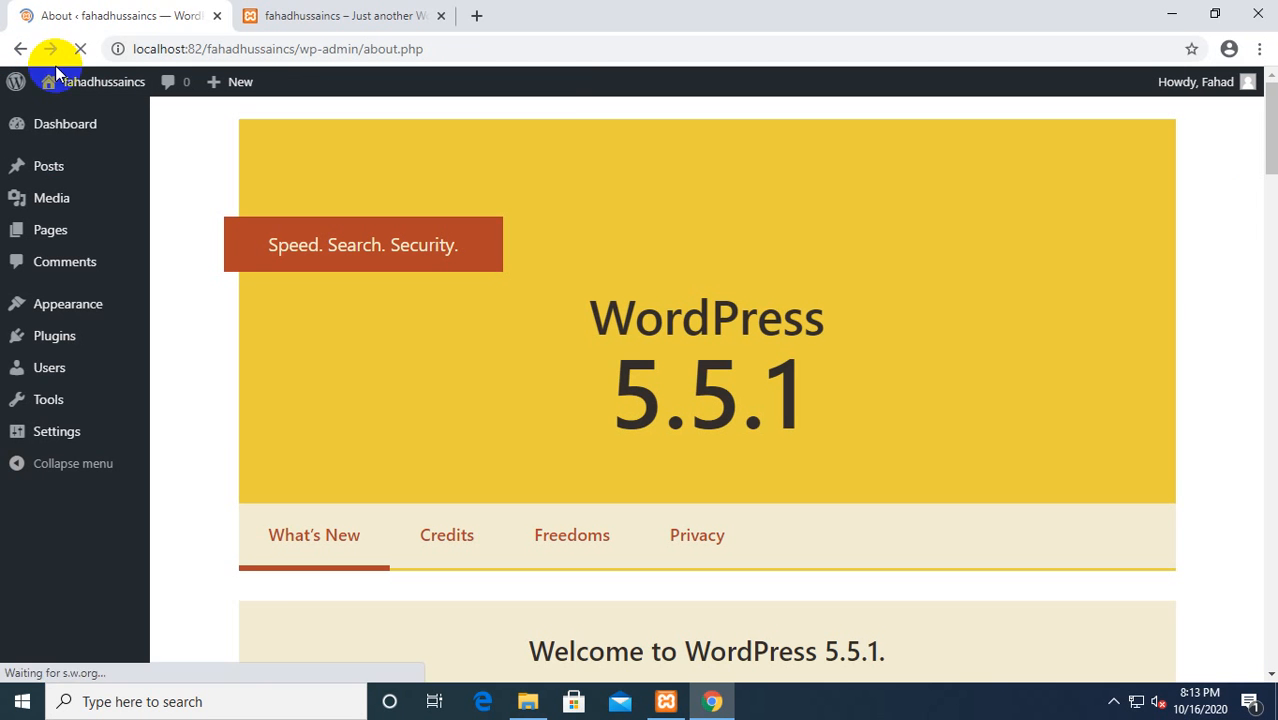
mouse_move(86, 380)
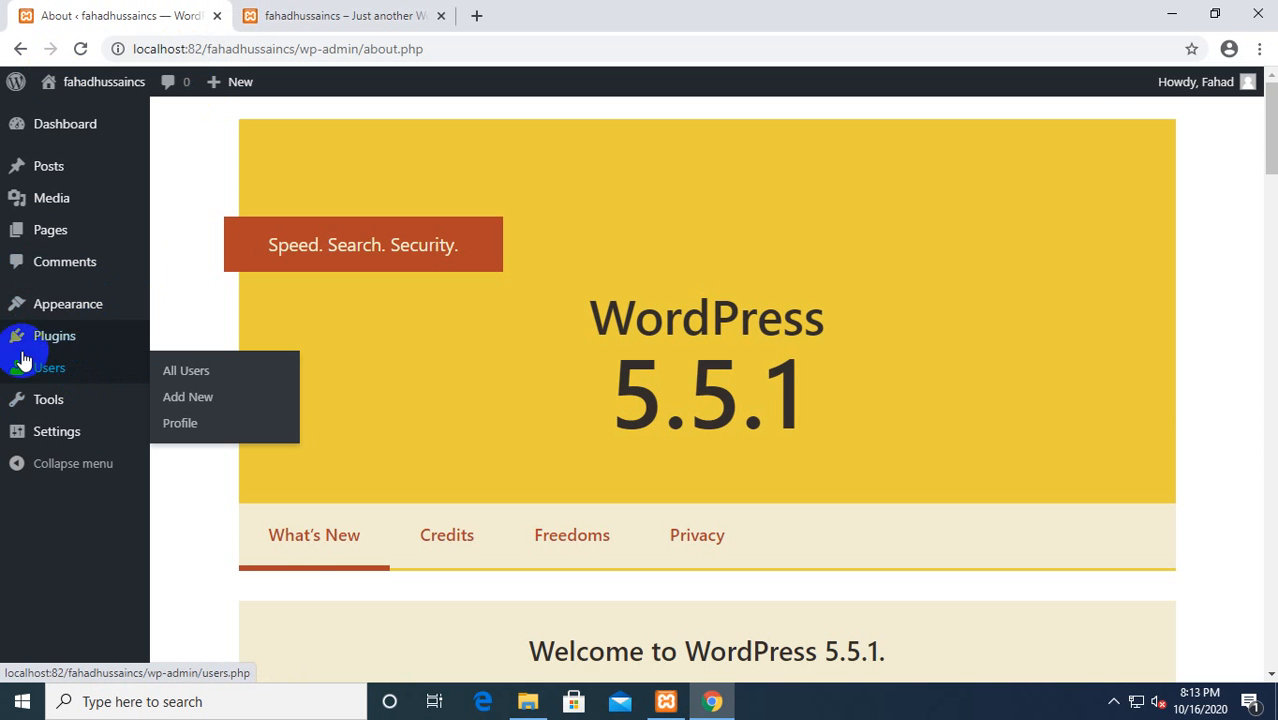
click(84, 345)
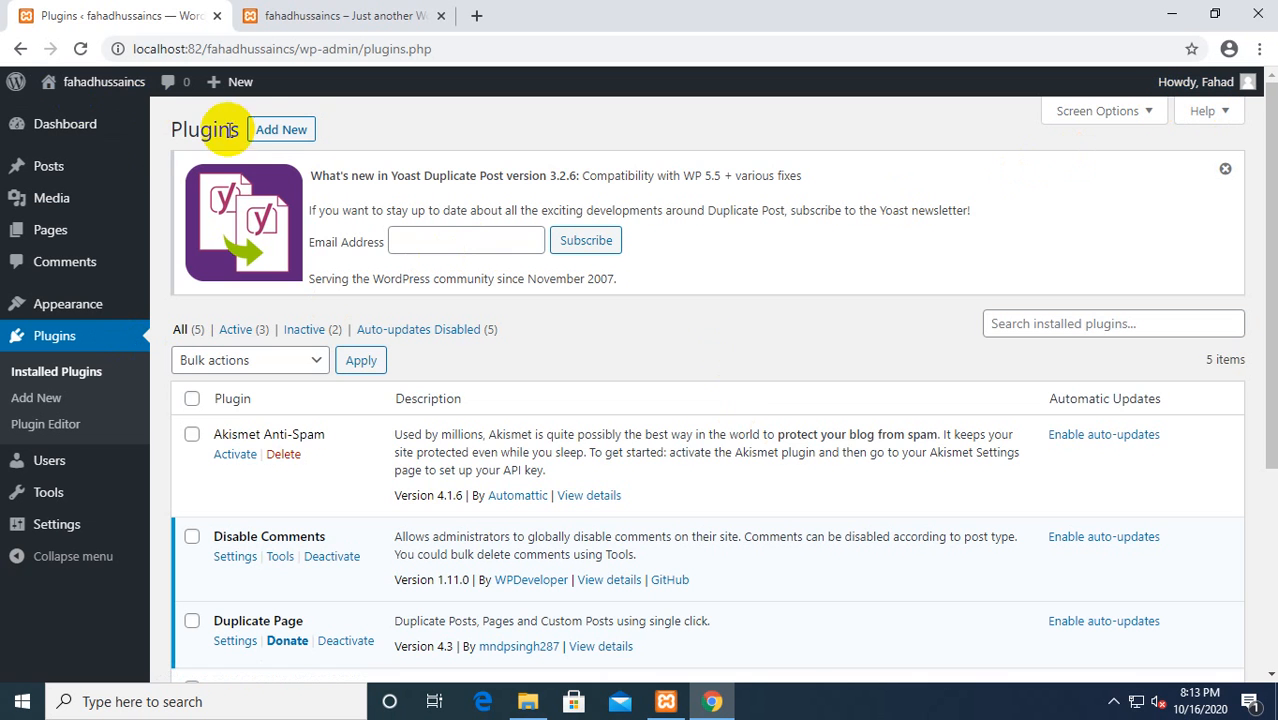
click(266, 128)
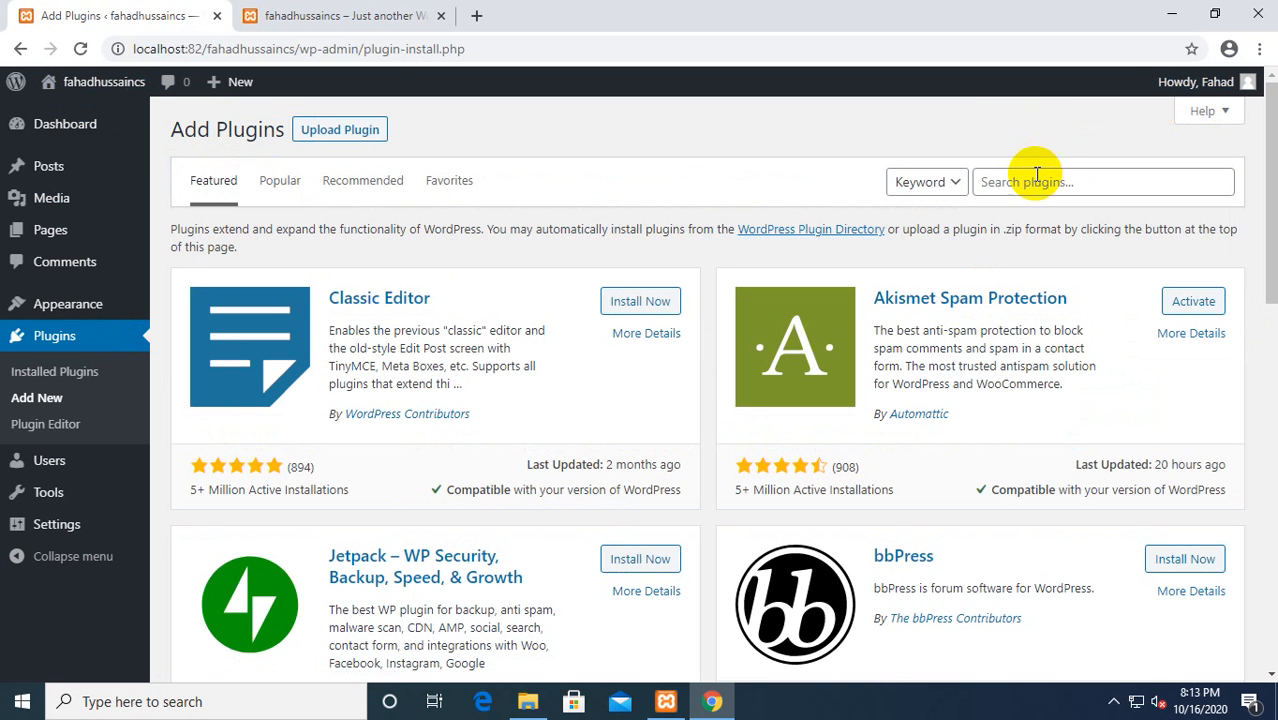
Step: Search the plugin directory for "wpform" and try to install Contact Form by WPForms
click(1036, 178)
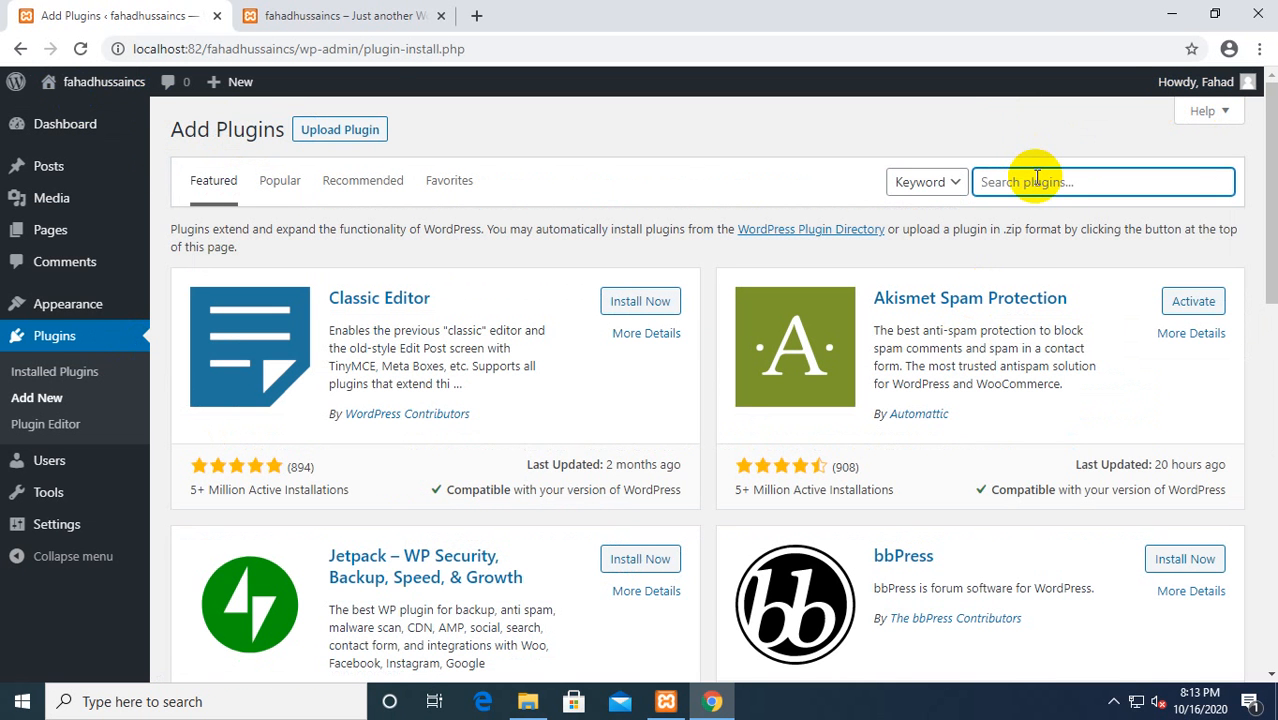
text(wpform)
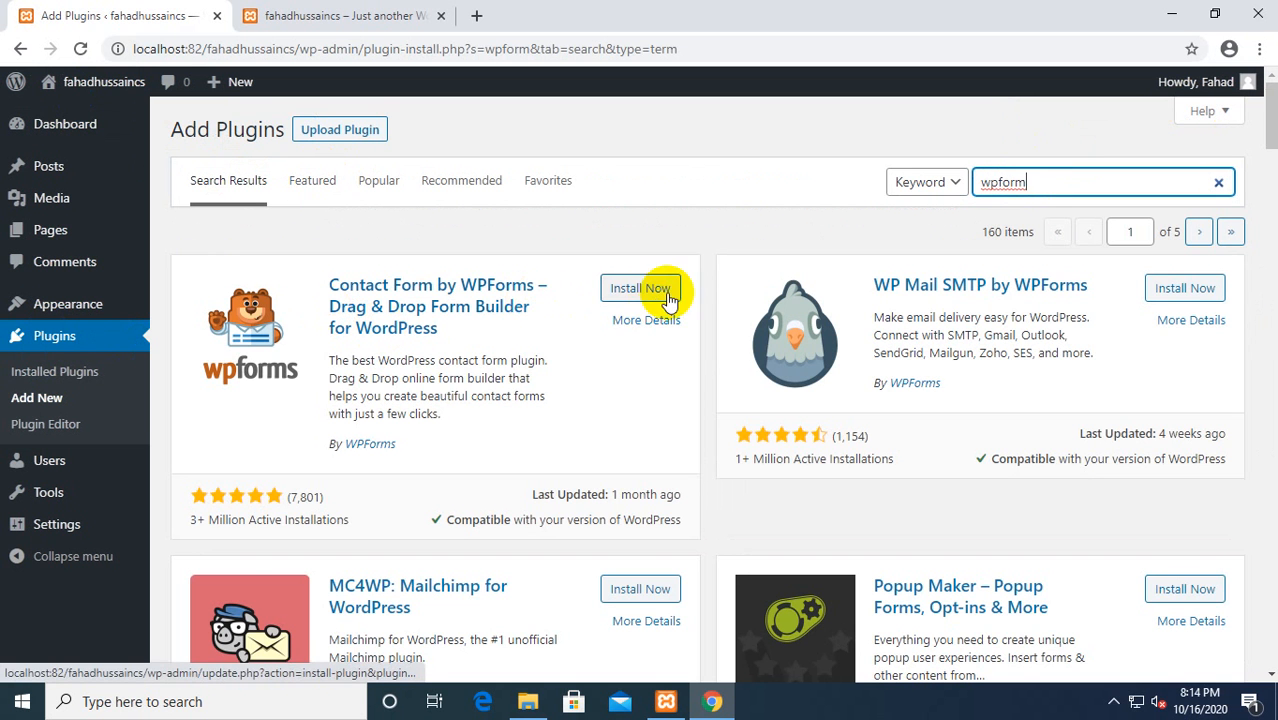
click(640, 289)
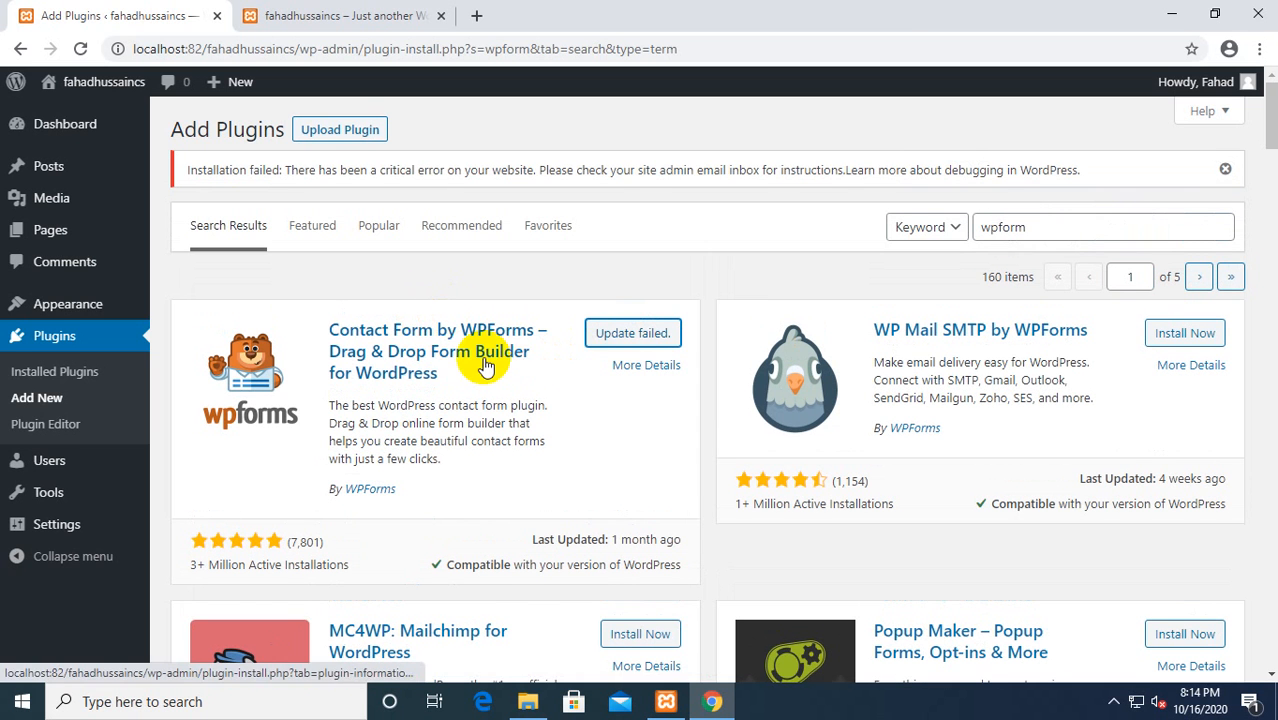
click(631, 342)
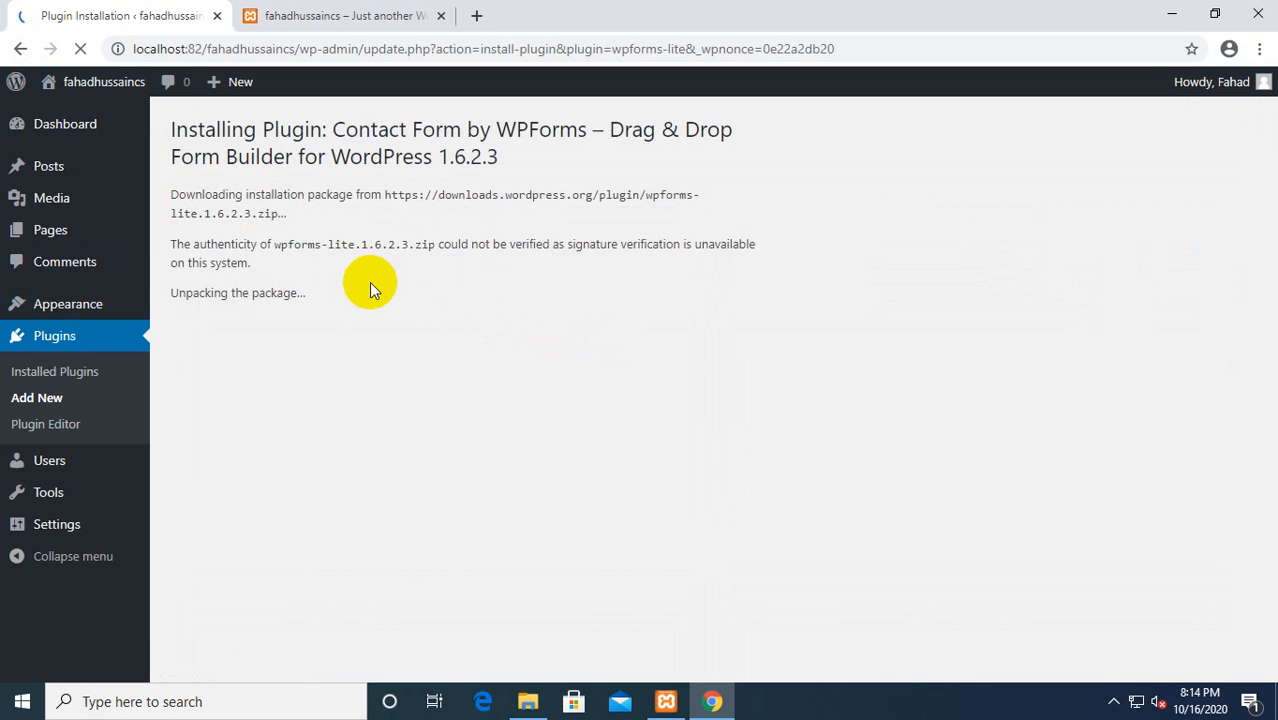
key(alt+Left)
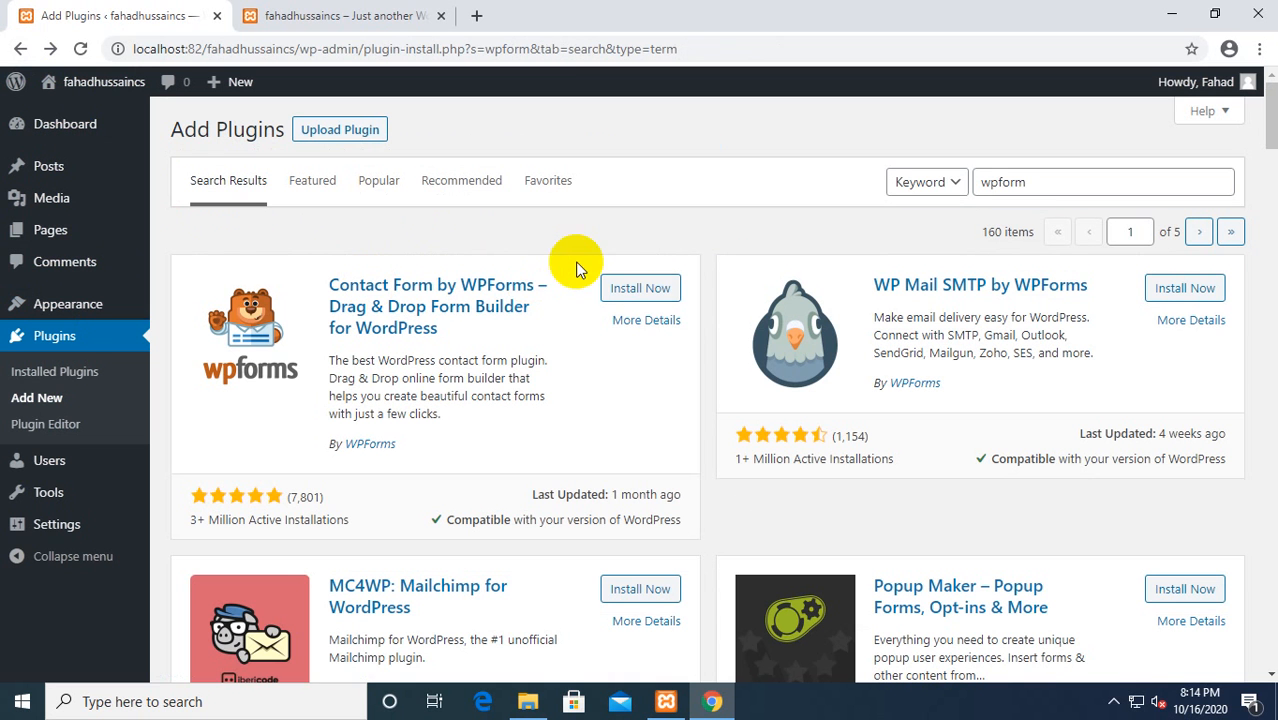
click(641, 289)
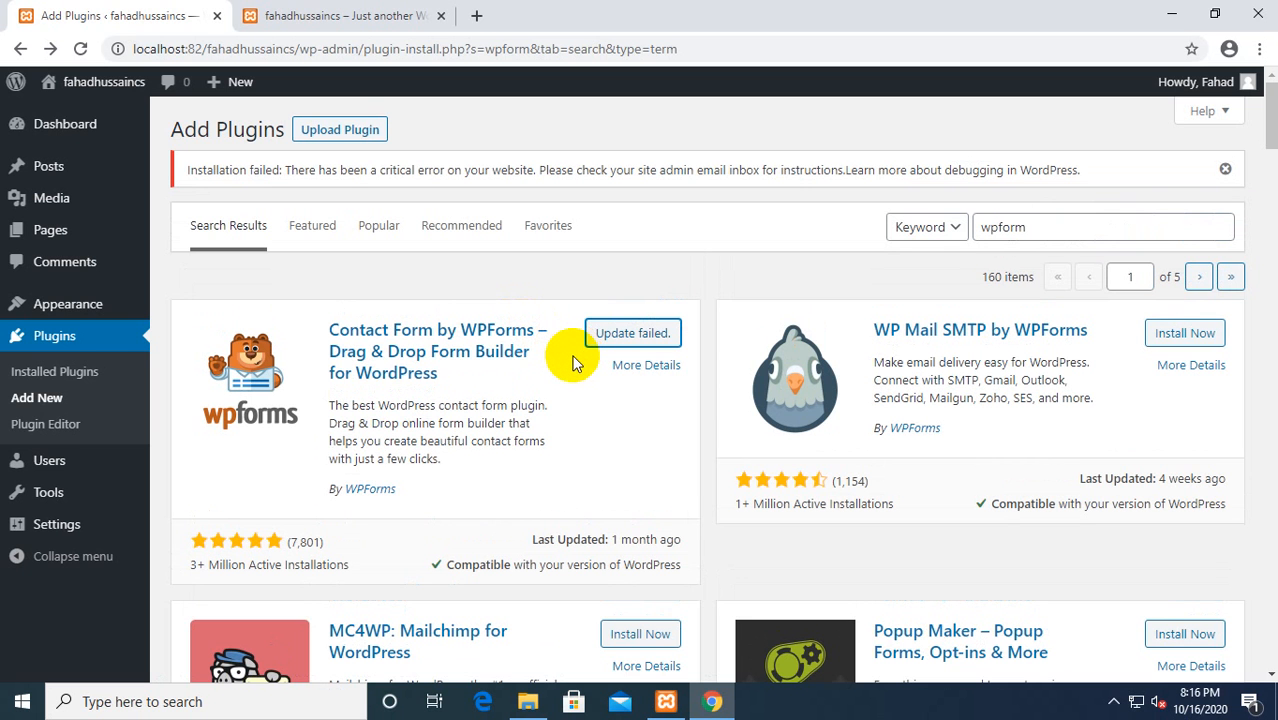
Step: Look through the "wpform" search results and retry the installation of Contact Form by WPForms
scroll(573, 363, down, 3)
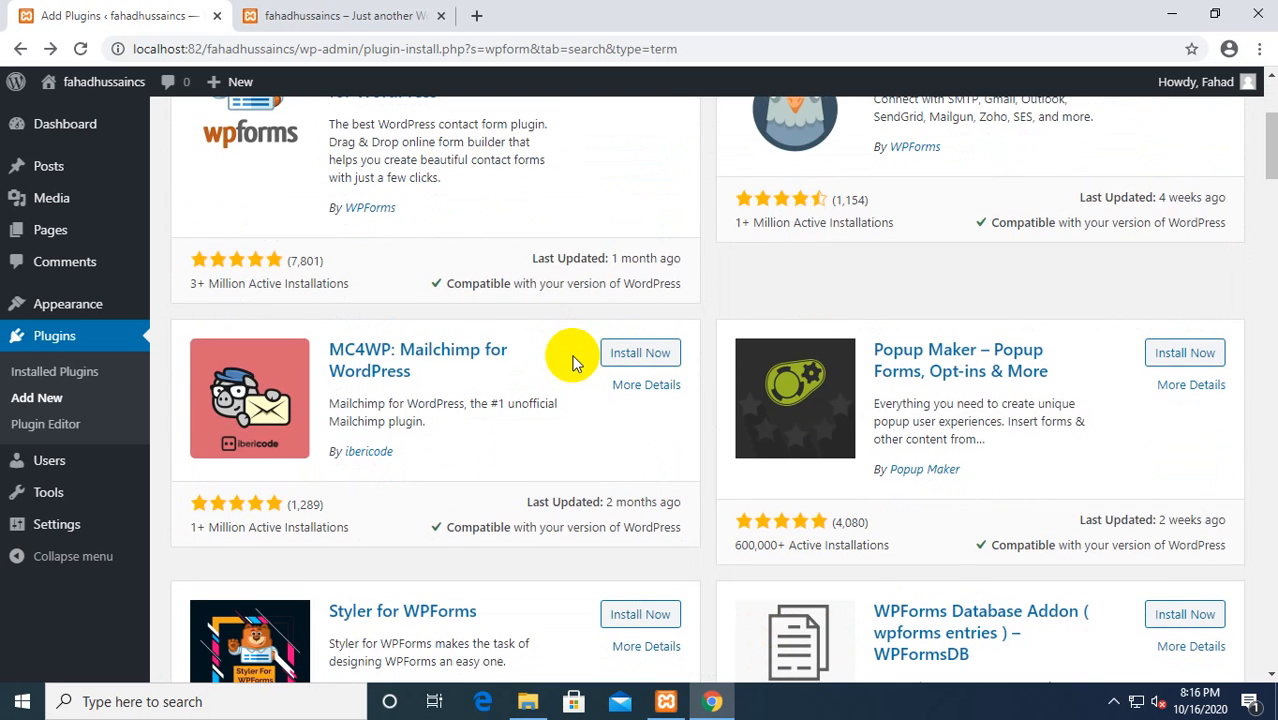
scroll(573, 363, down, 2)
scroll(573, 363, up, 1)
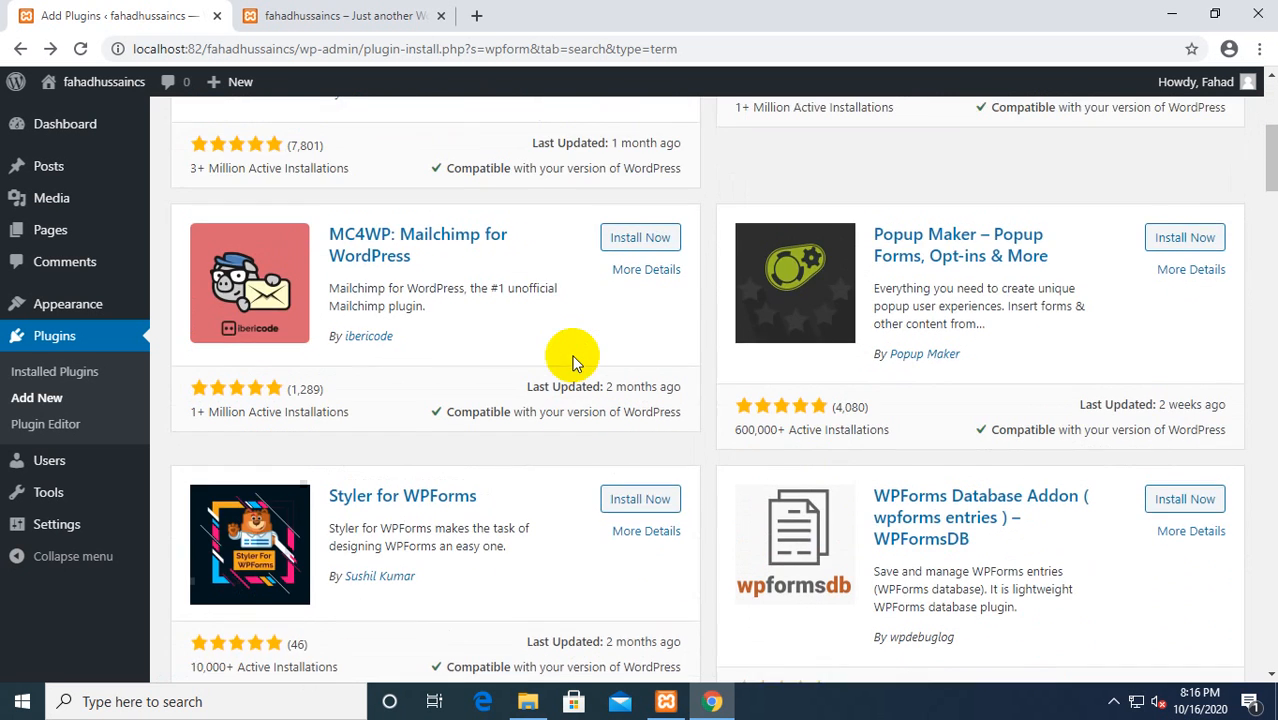
scroll(573, 363, down, 2)
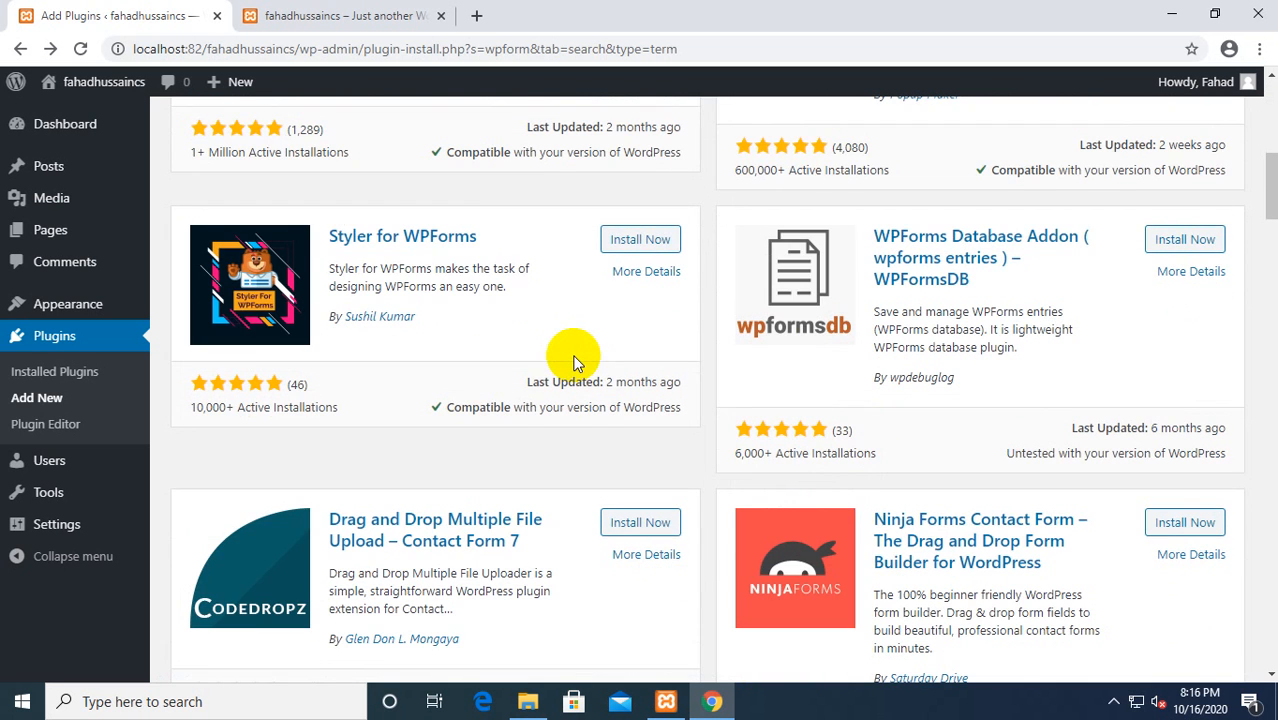
scroll(573, 363, down, 2)
scroll(573, 363, up, 5)
scroll(573, 363, up, 3)
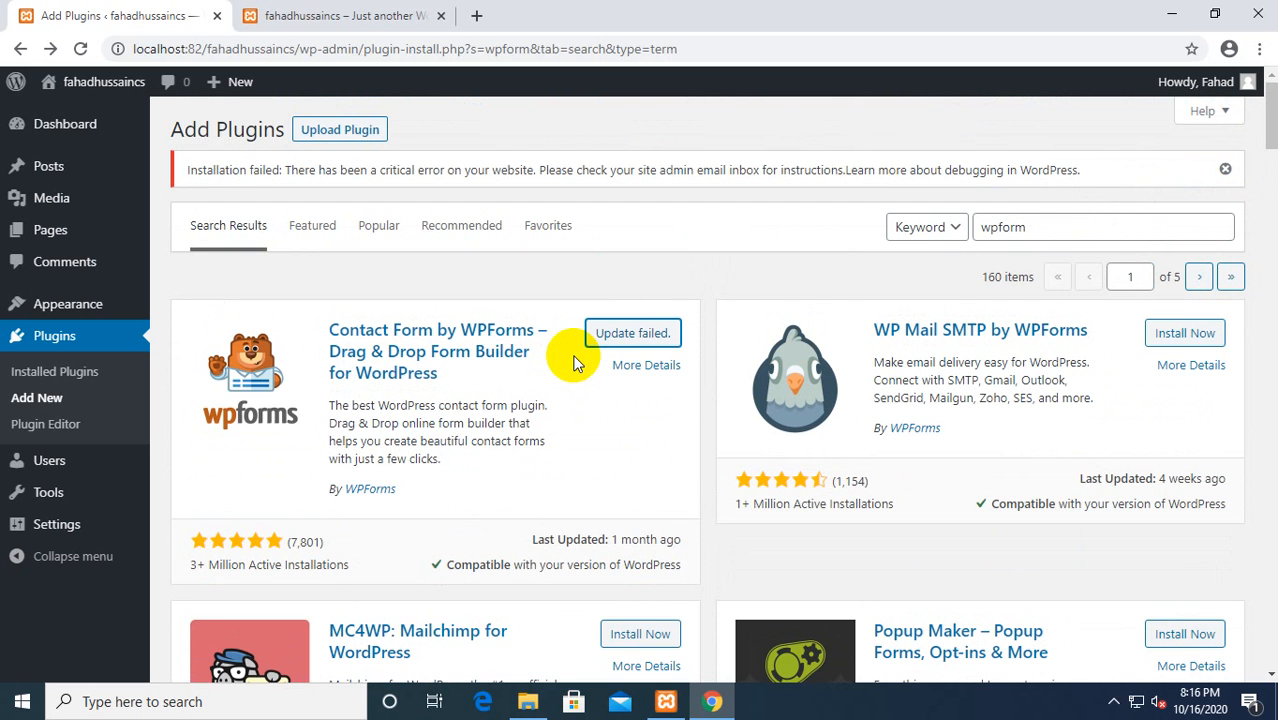
click(636, 336)
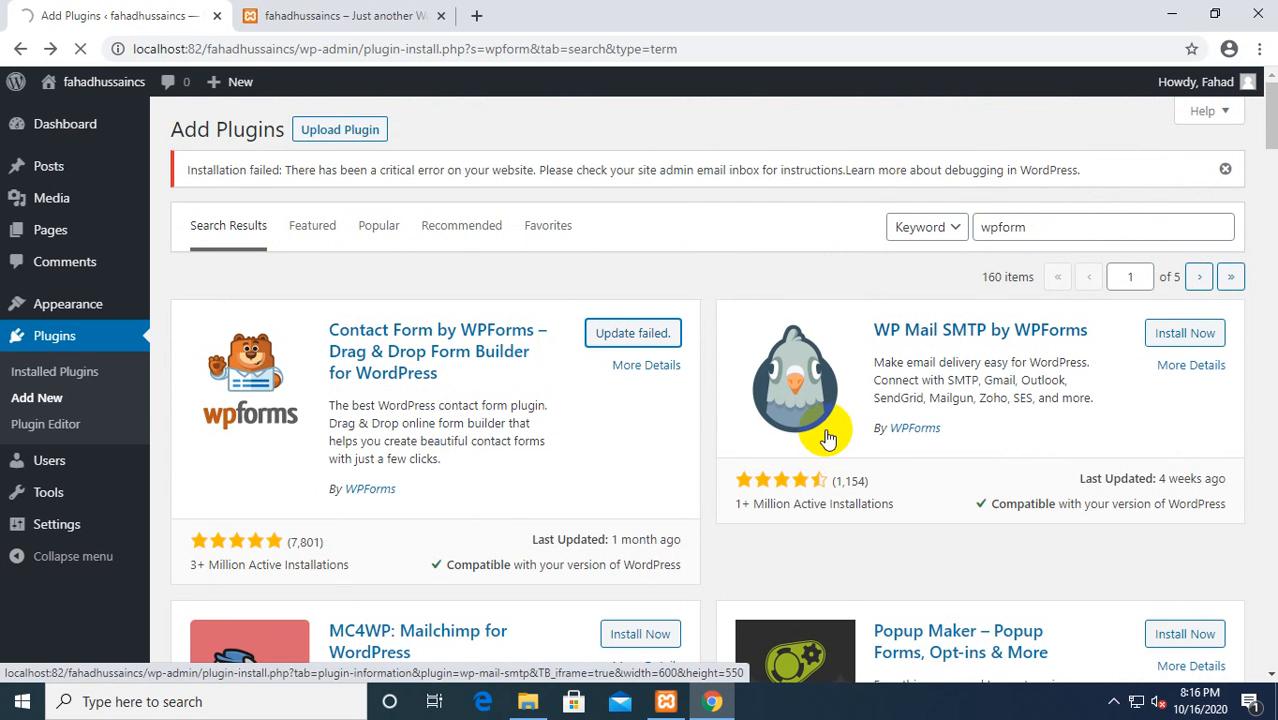
scroll(828, 434, down, 1)
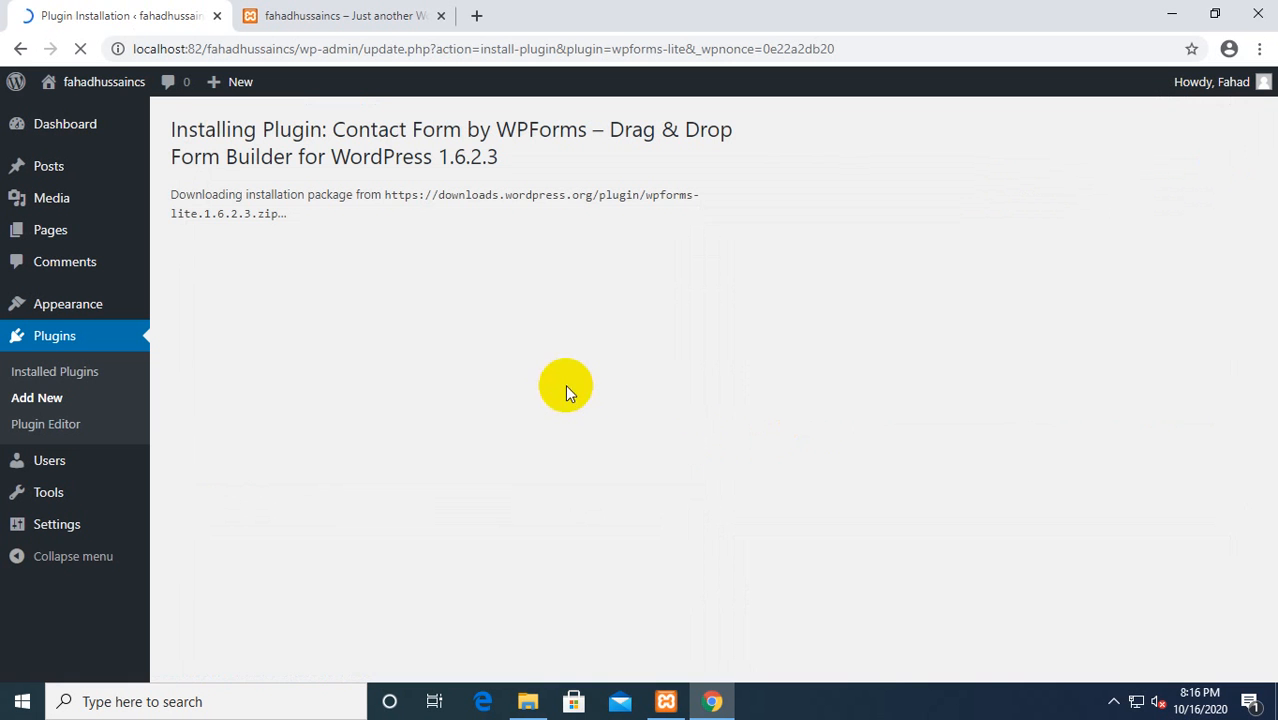
Step: Go back to the plugin search results and try once more to install Contact Form by WPForms
click(20, 48)
scroll(519, 350, down, 3)
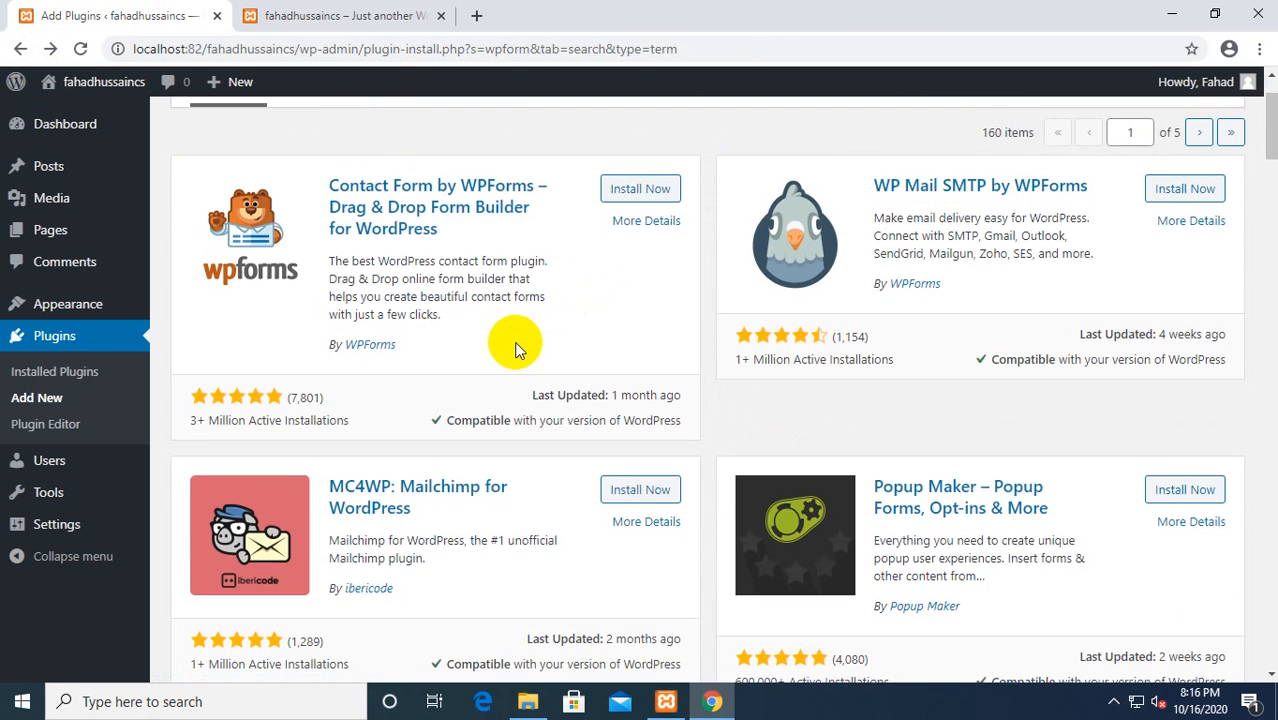
scroll(519, 350, up, 4)
scroll(1046, 180, down, 3)
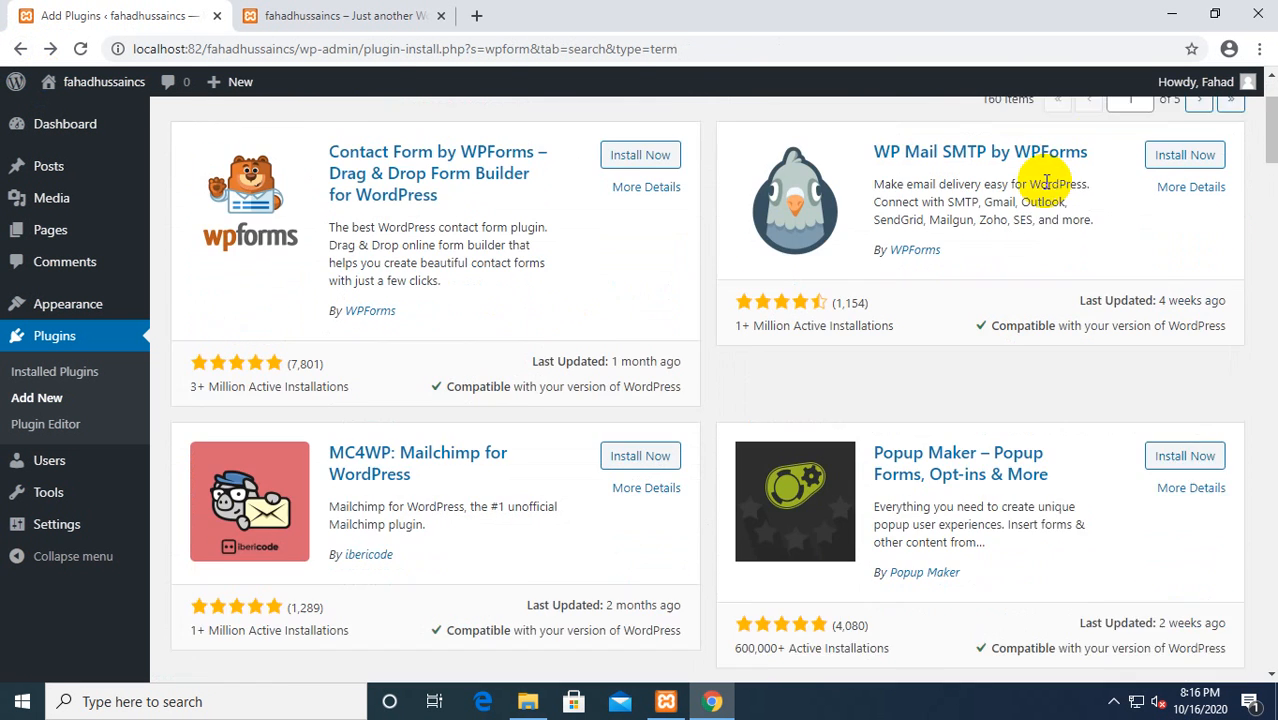
scroll(1040, 175, up, 3)
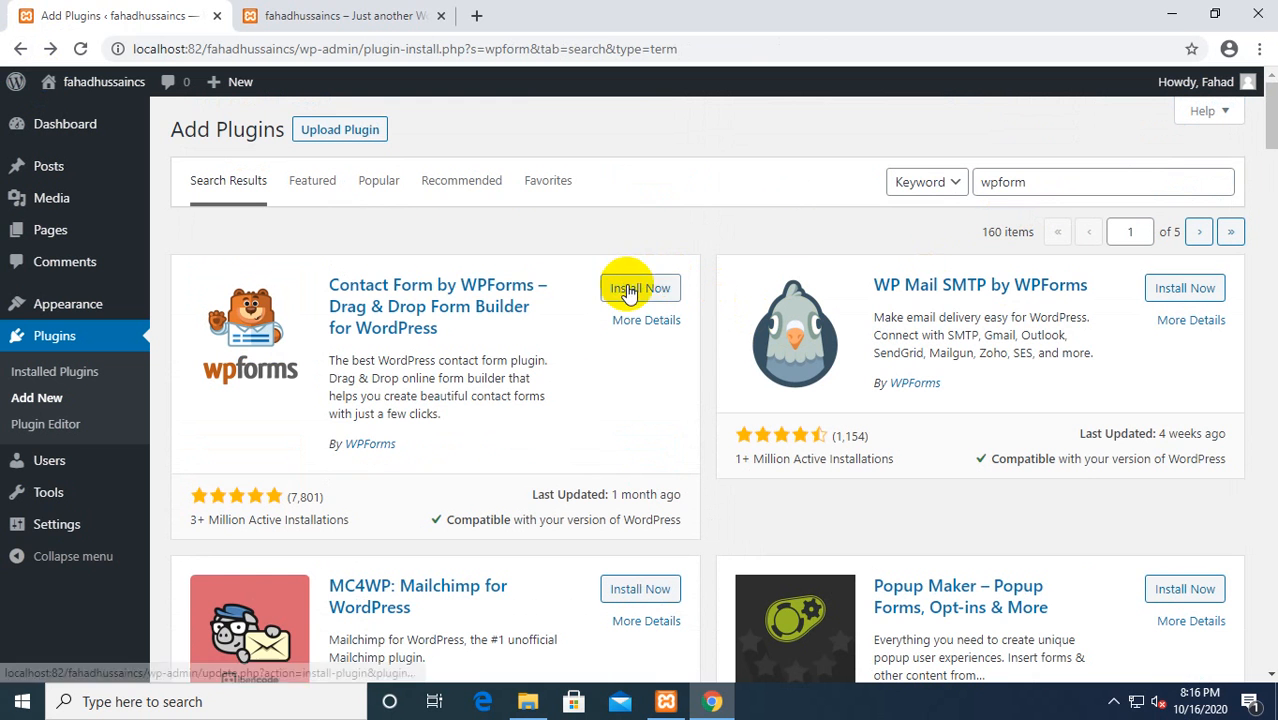
click(632, 286)
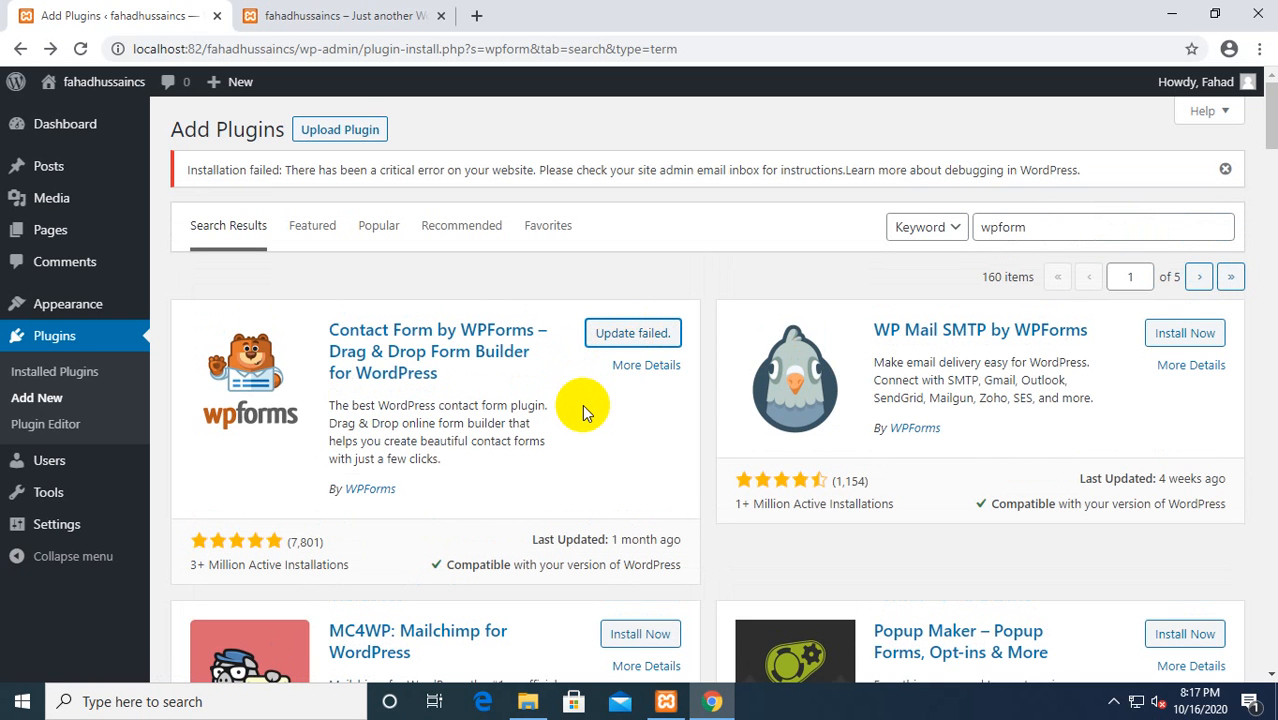
Step: Search the plugin directory for "contact us" in place of the previous term
drag(1212, 227, 938, 232)
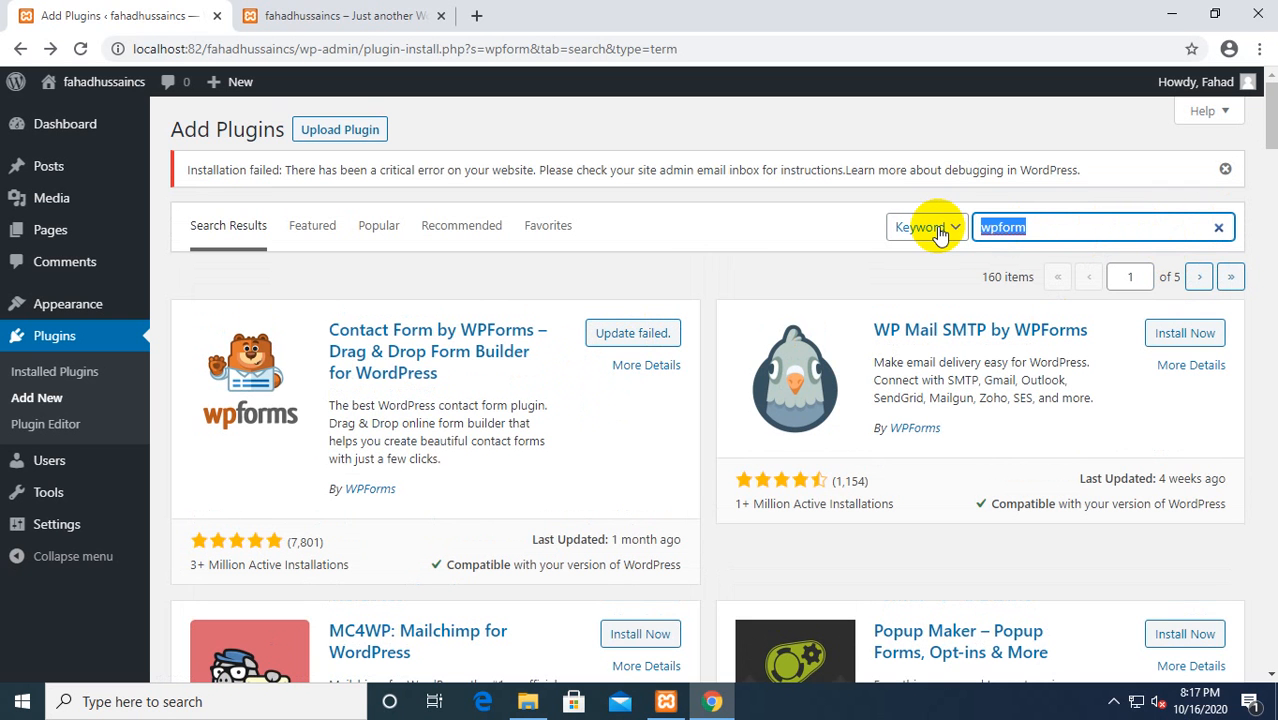
text(conta)
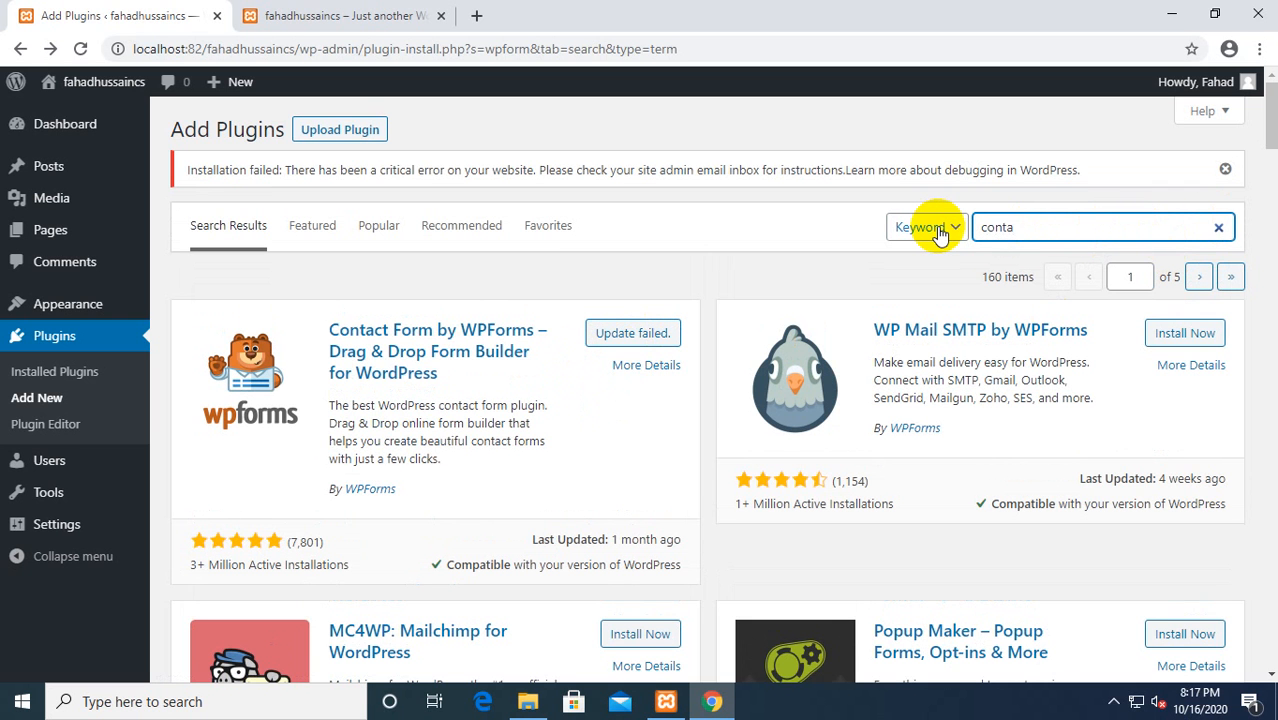
text(ct us)
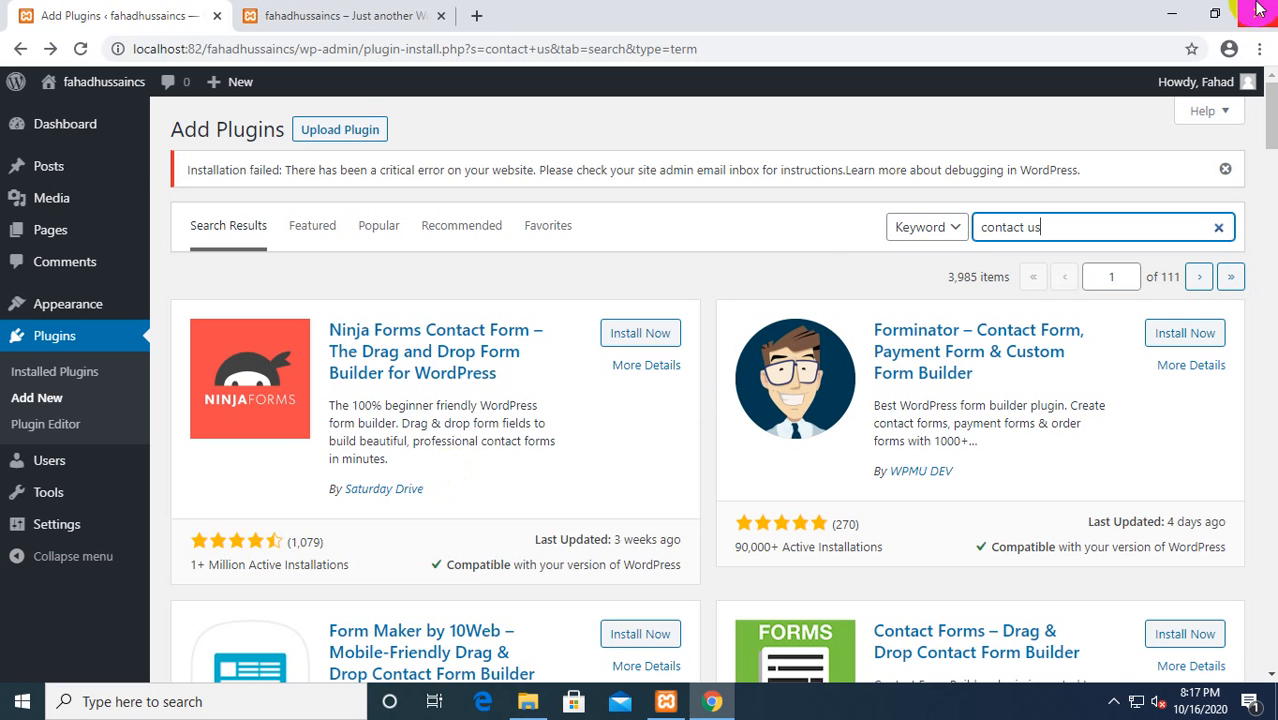
click(3, 127)
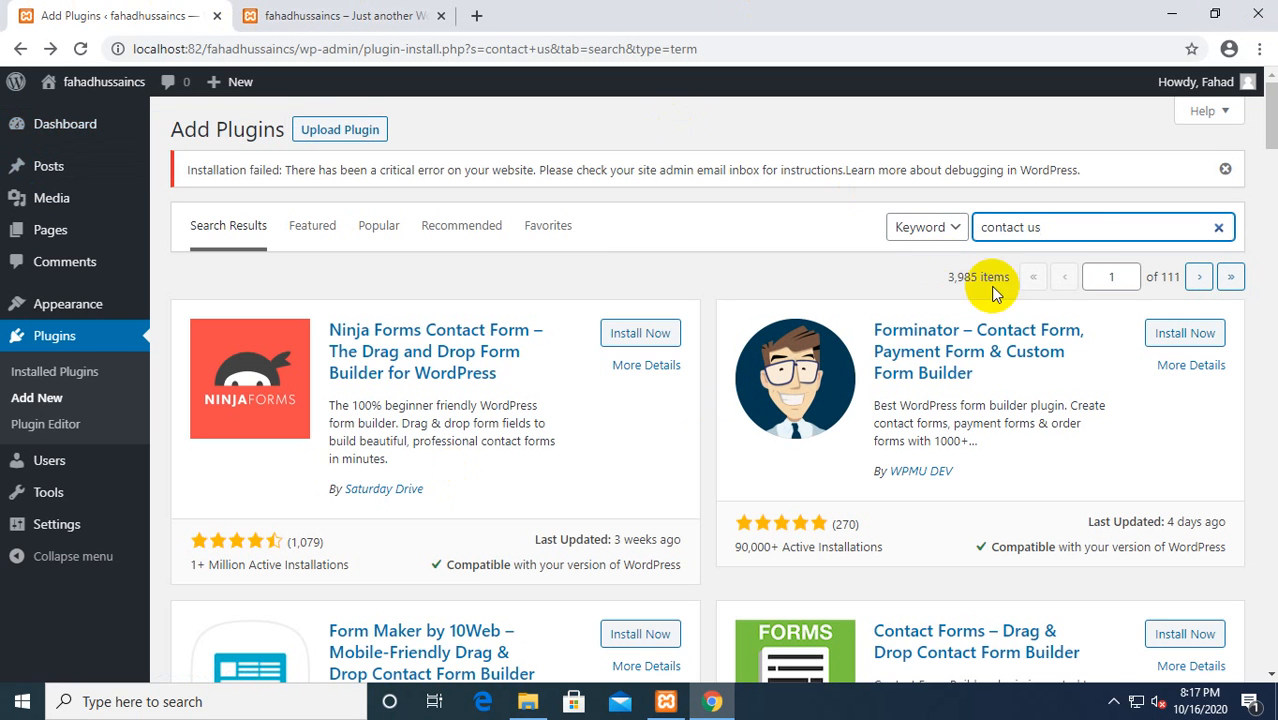
Step: Replace the plugin search term with "table press"
drag(1080, 226, 928, 228)
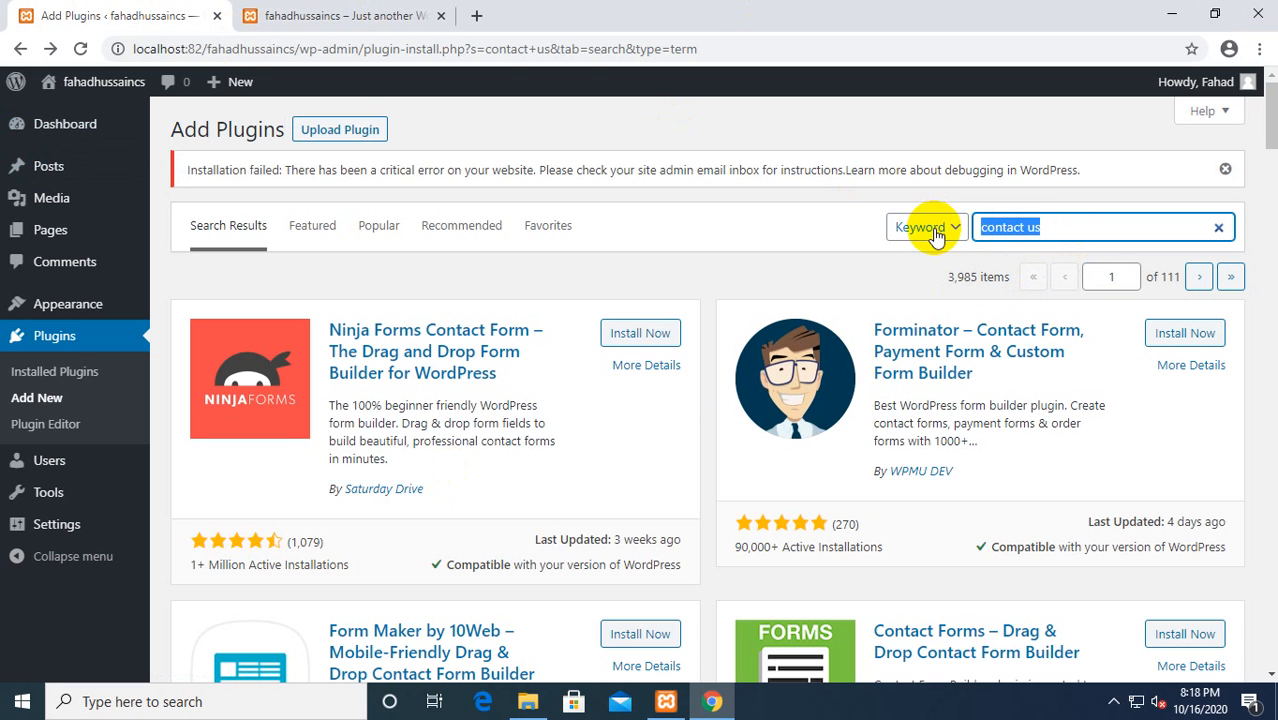
key(BackSpace)
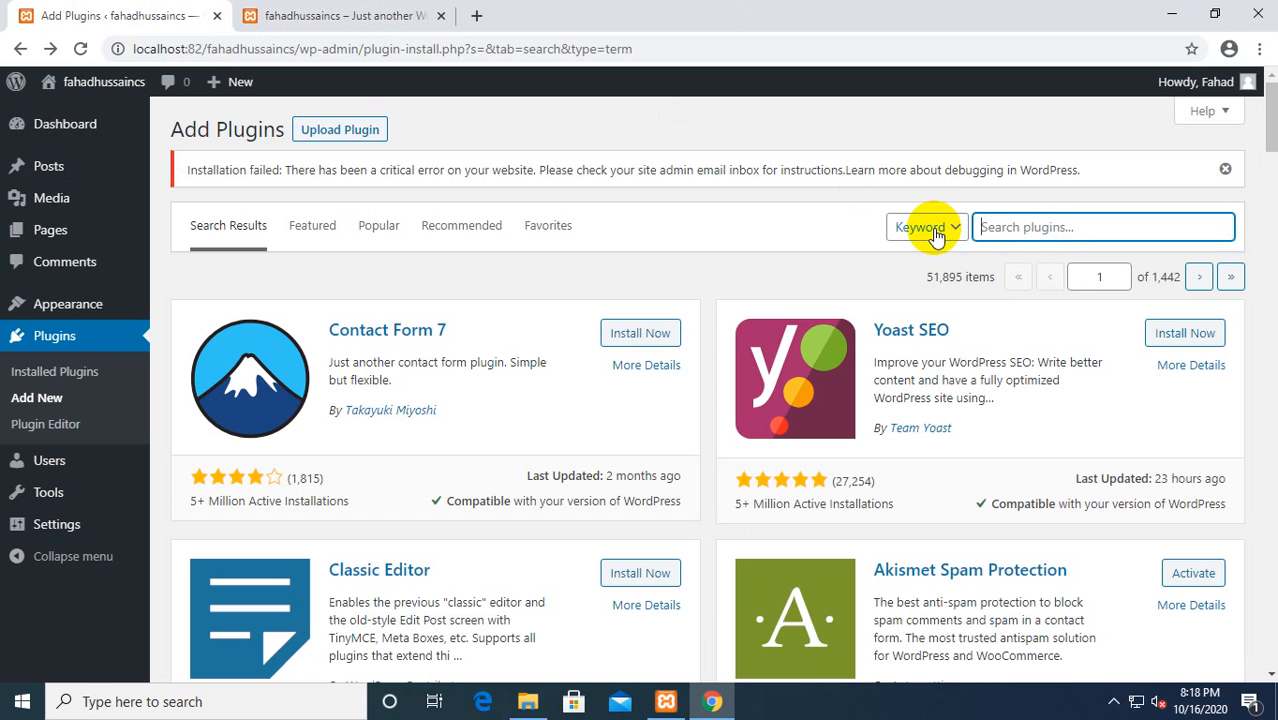
text(tab)
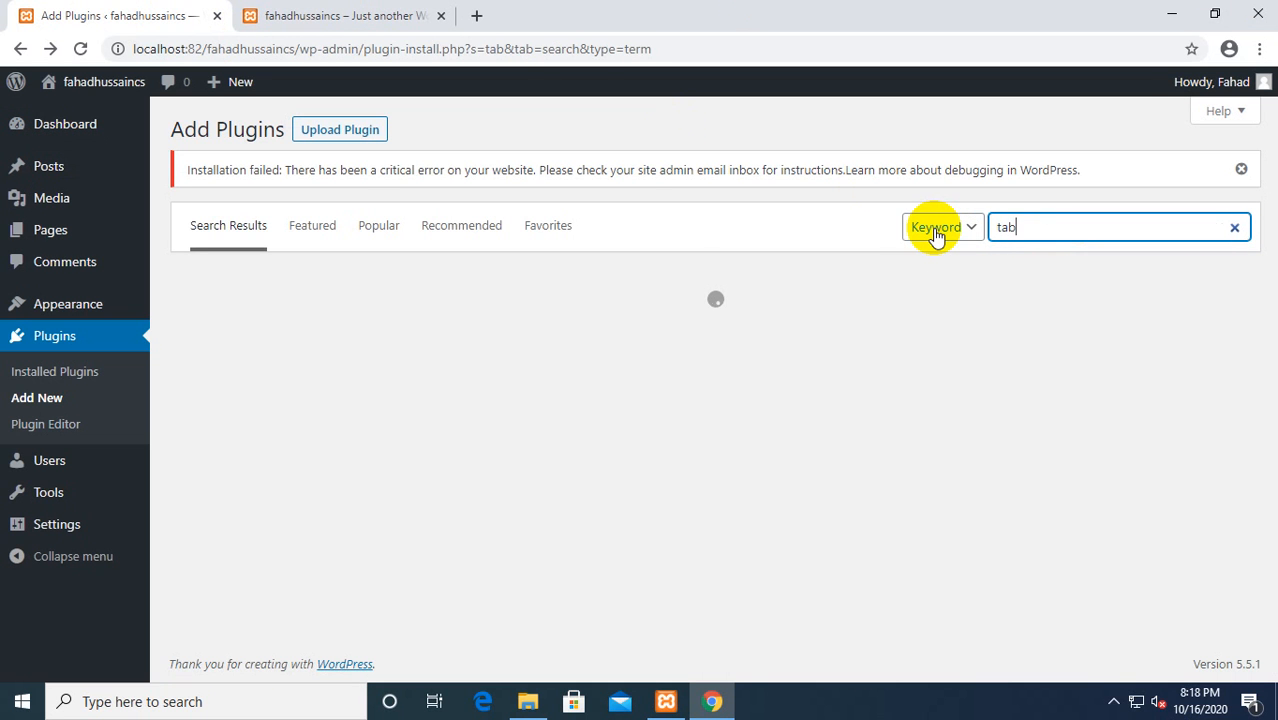
text(le)
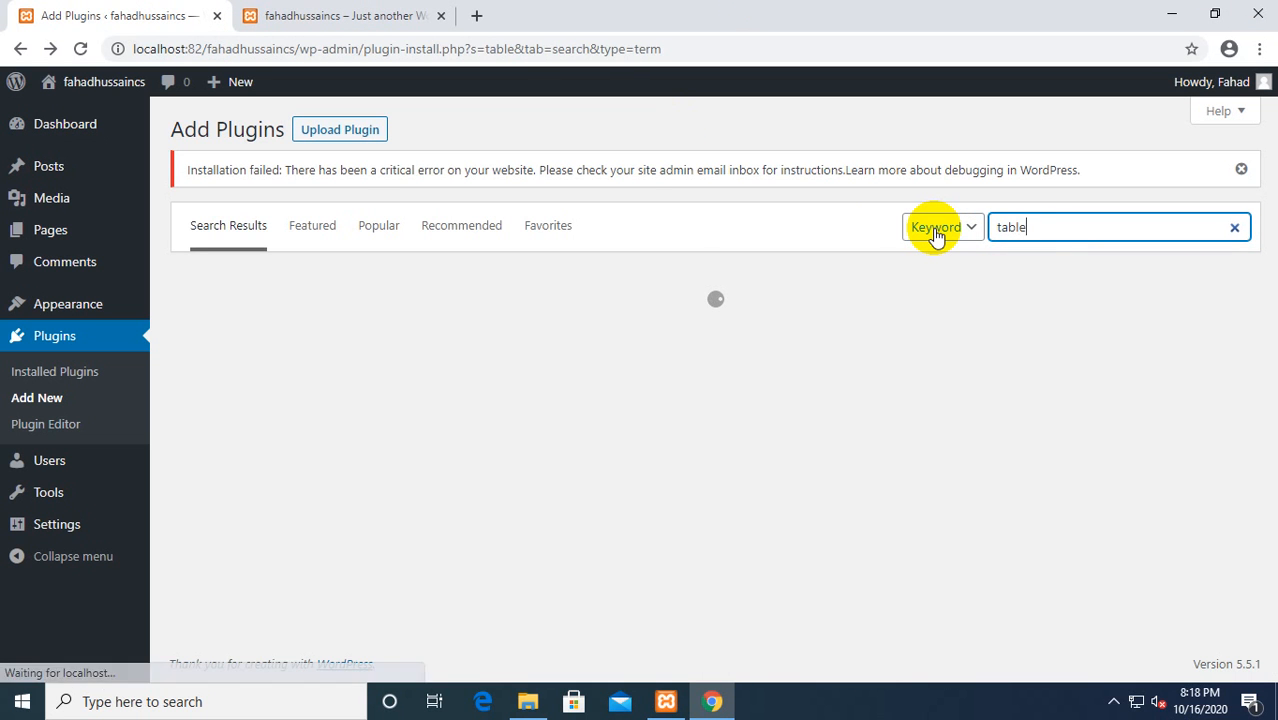
text( press)
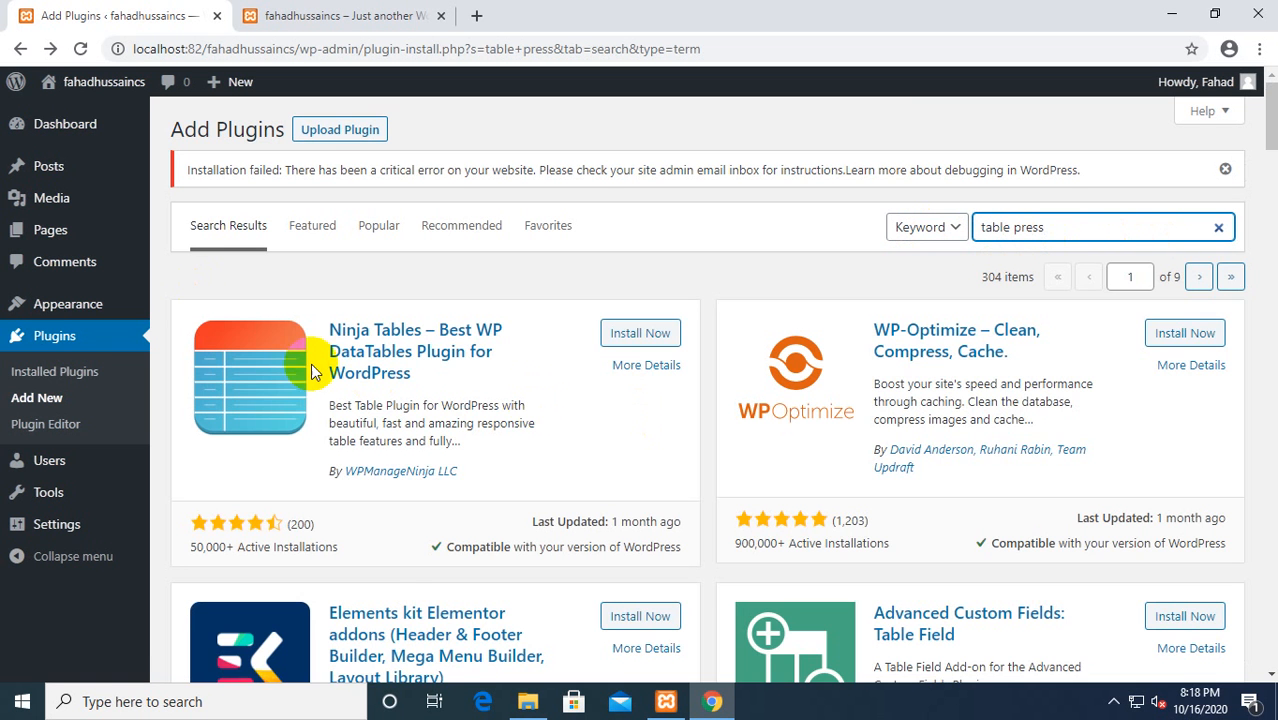
Step: Look through the "table press" search results for a suitable table plugin
scroll(826, 461, down, 1)
scroll(826, 461, down, 3)
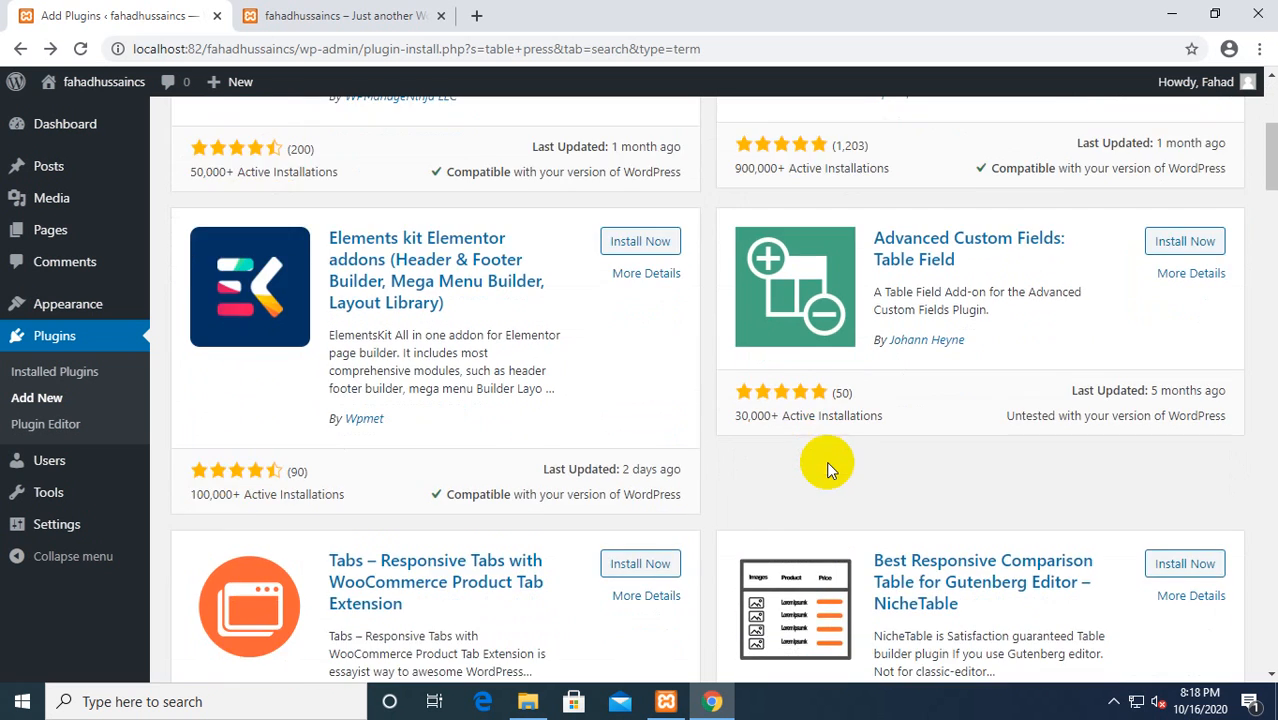
scroll(826, 461, down, 5)
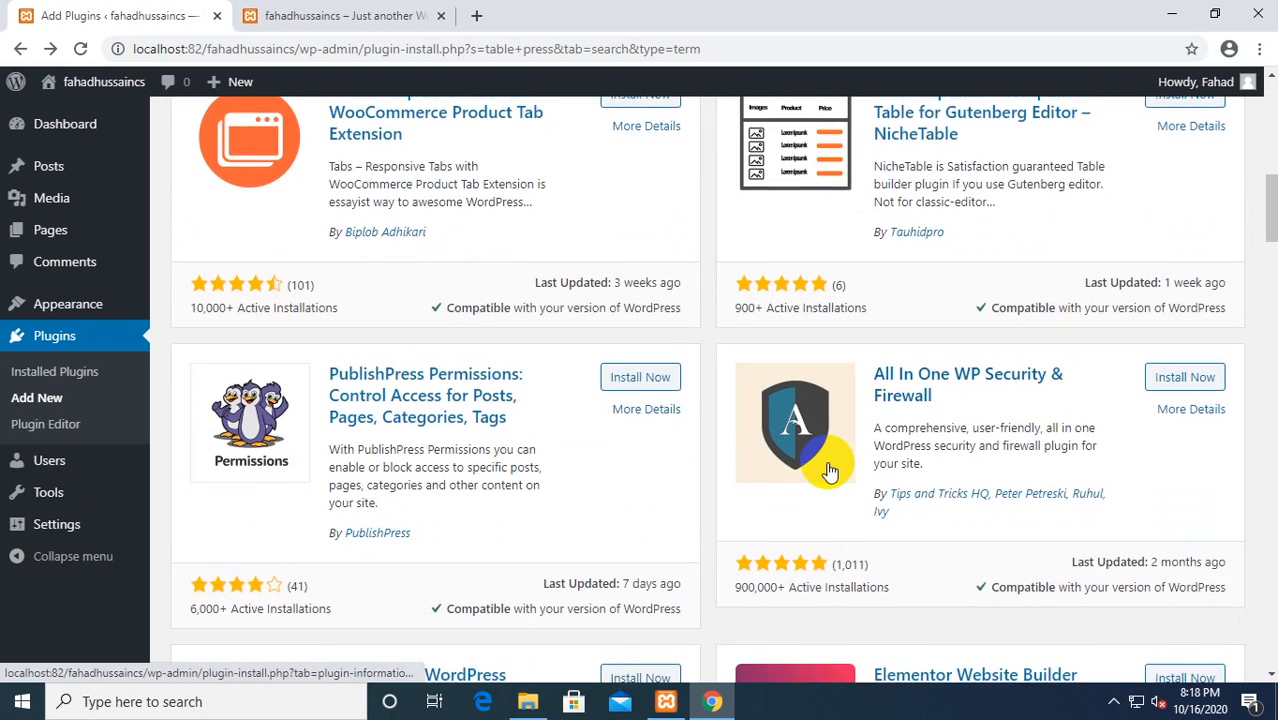
scroll(828, 468, down, 2)
scroll(827, 460, up, 8)
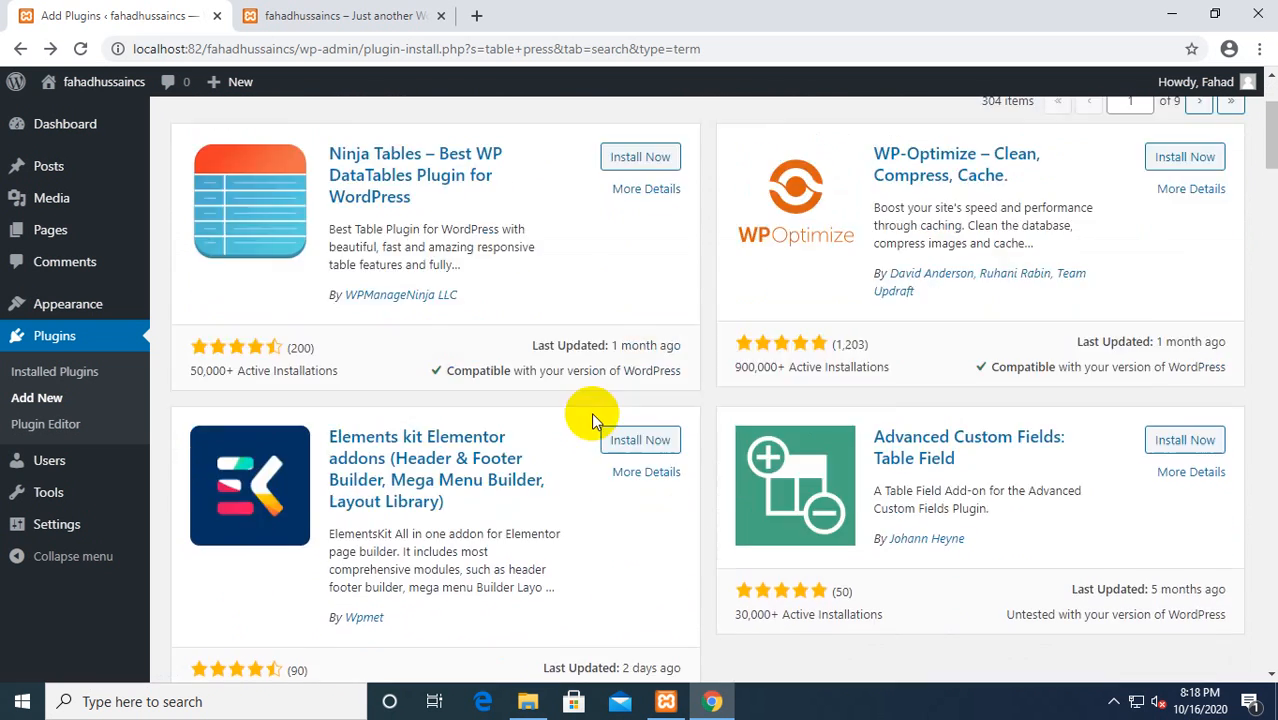
scroll(591, 412, up, 1)
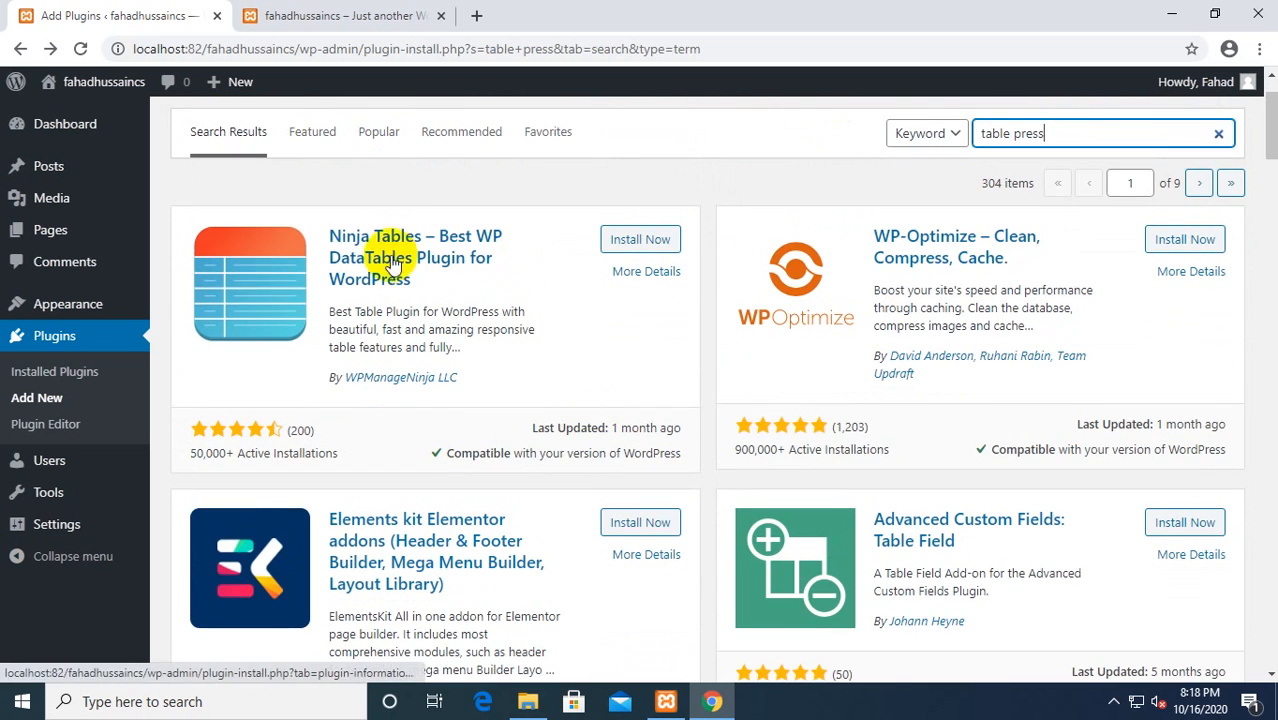
scroll(565, 318, down, 2)
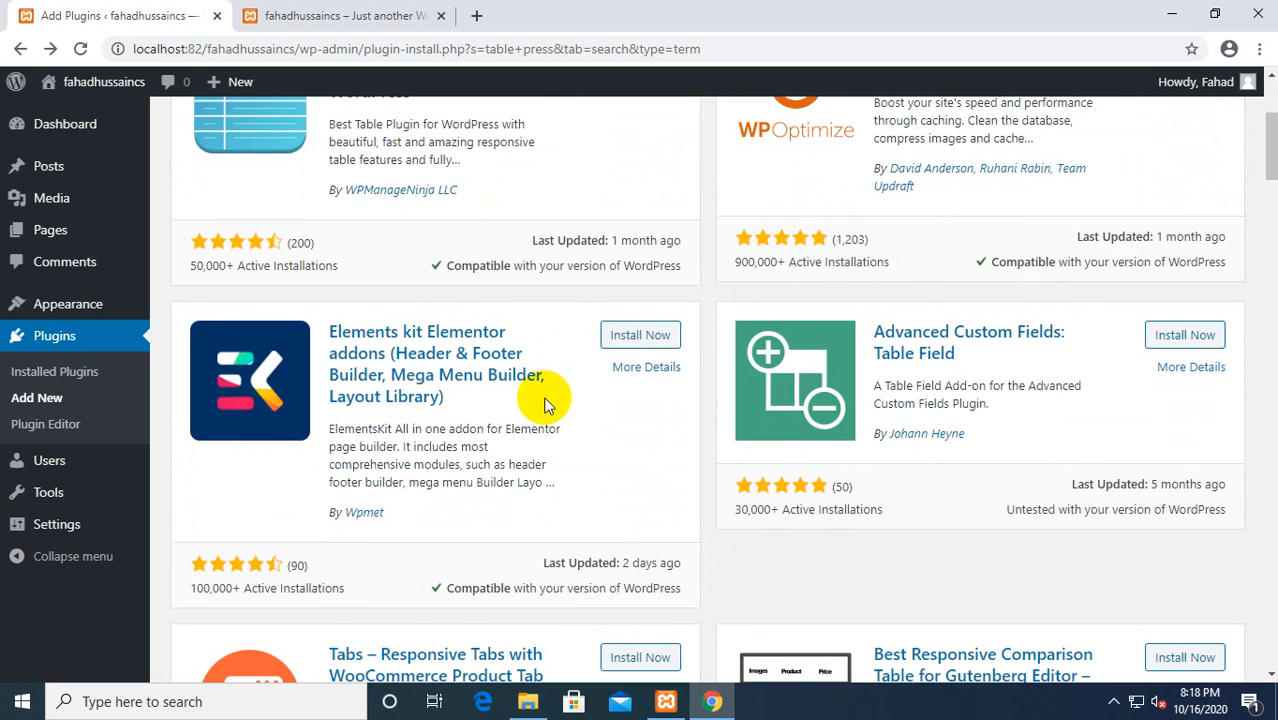
scroll(545, 405, down, 7)
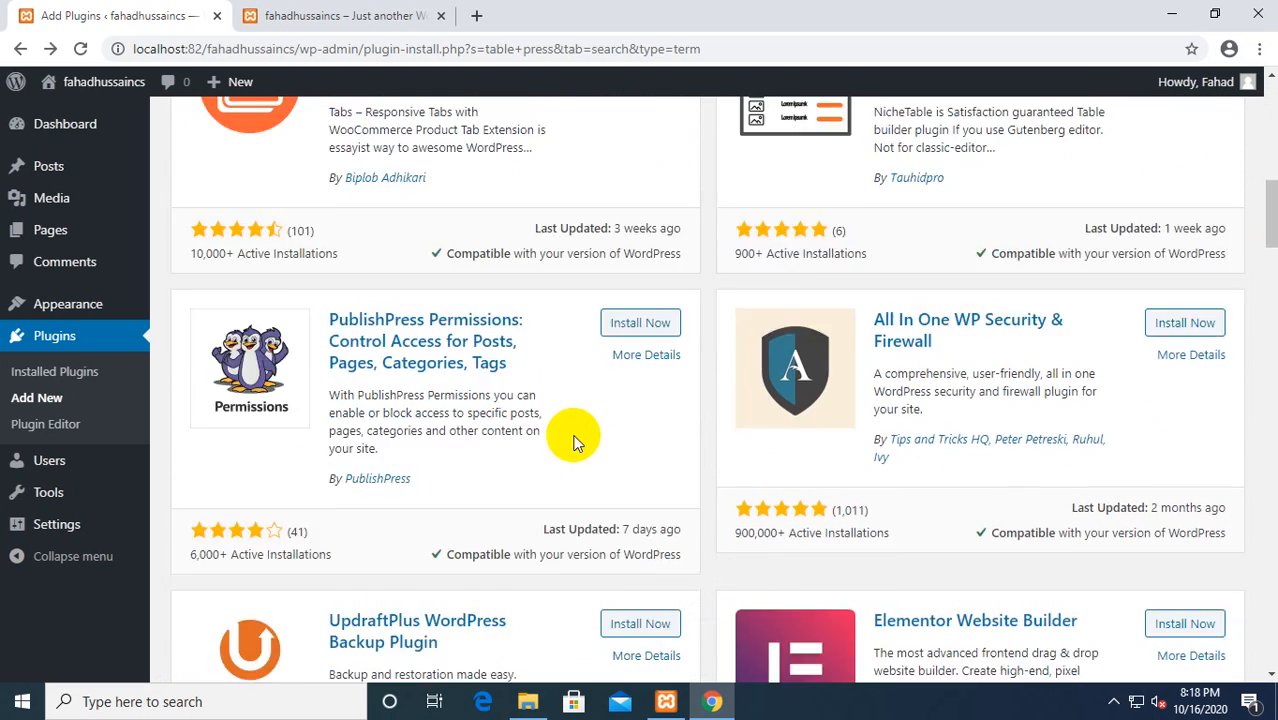
scroll(578, 440, down, 5)
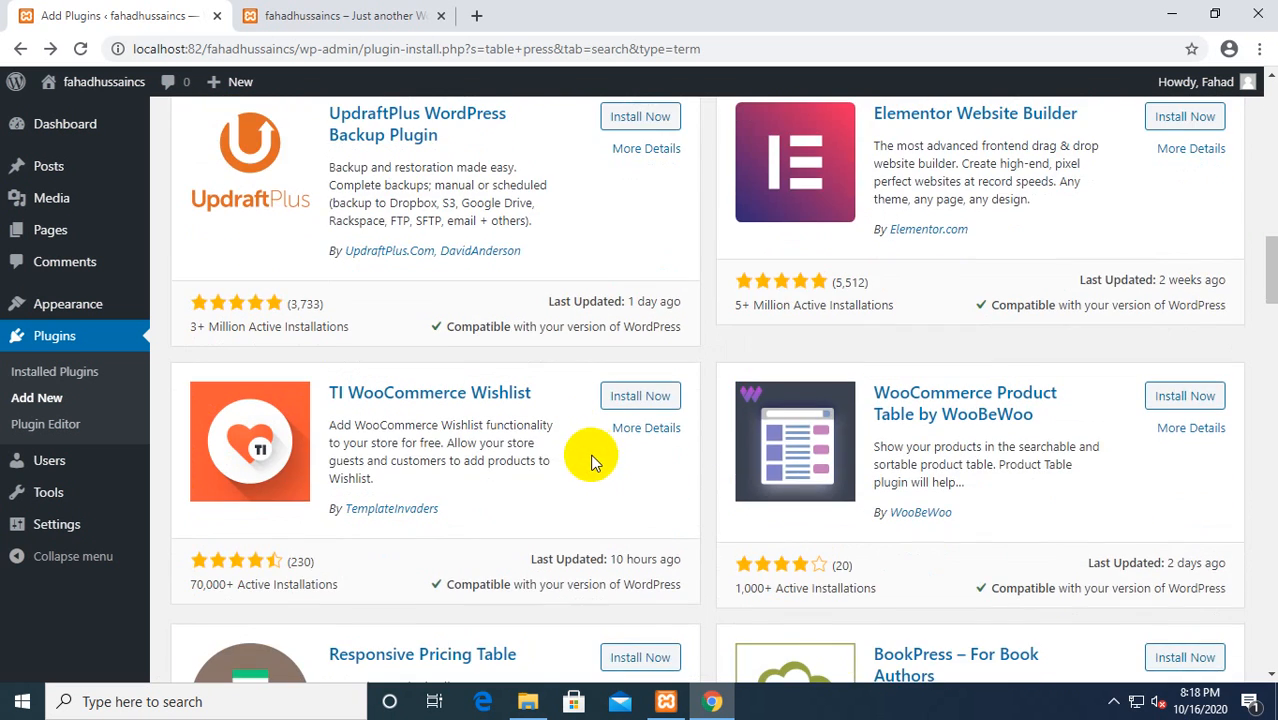
scroll(593, 460, up, 11)
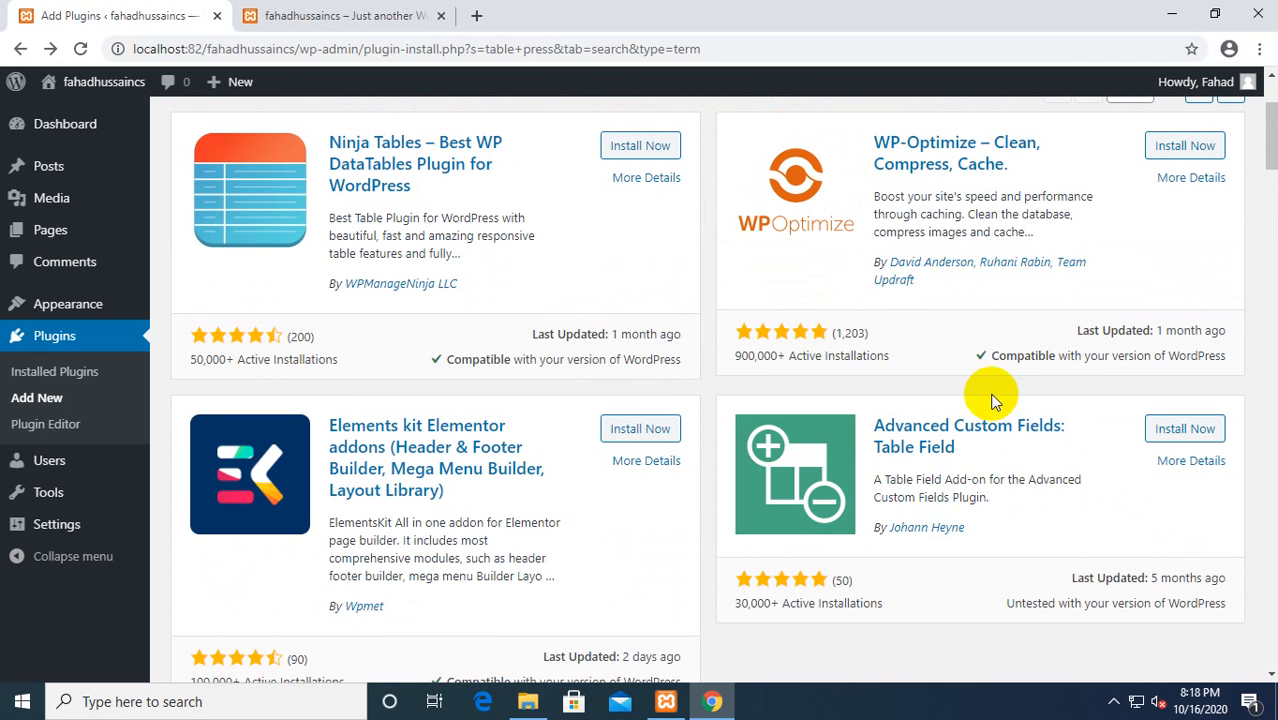
scroll(993, 400, up, 2)
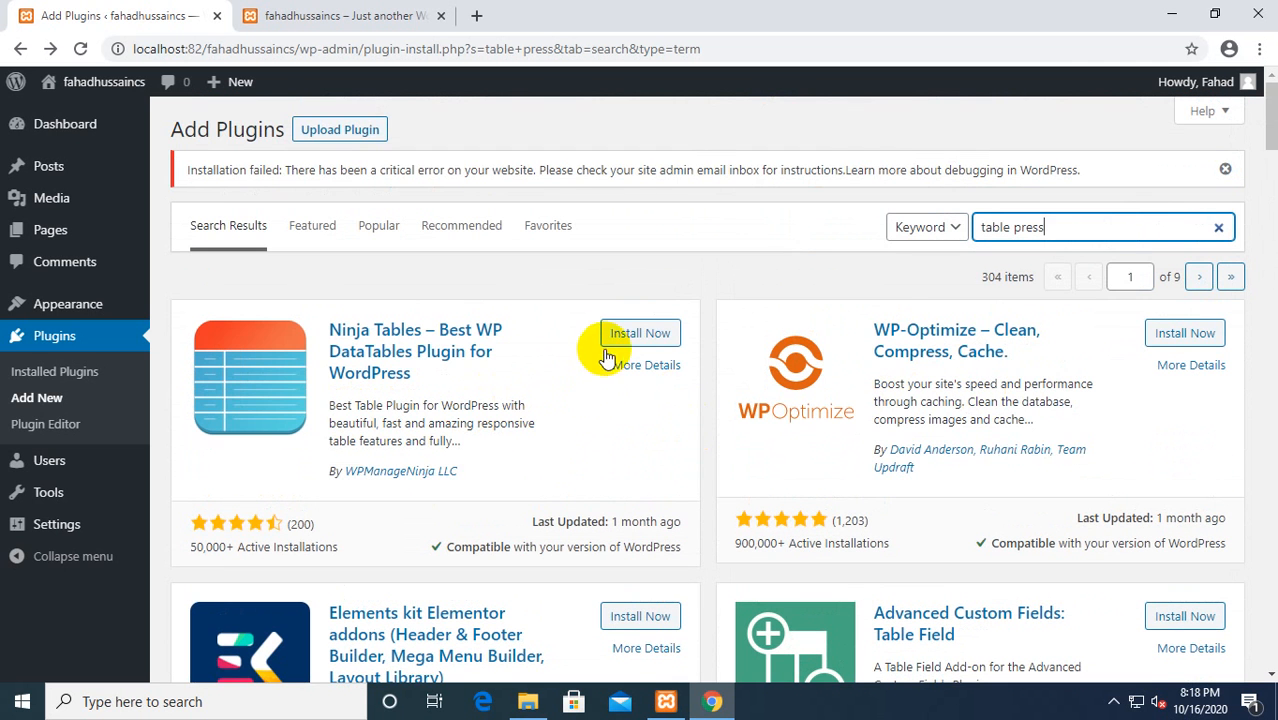
Step: Install and activate the Ninja Tables plugin from the search results
click(645, 335)
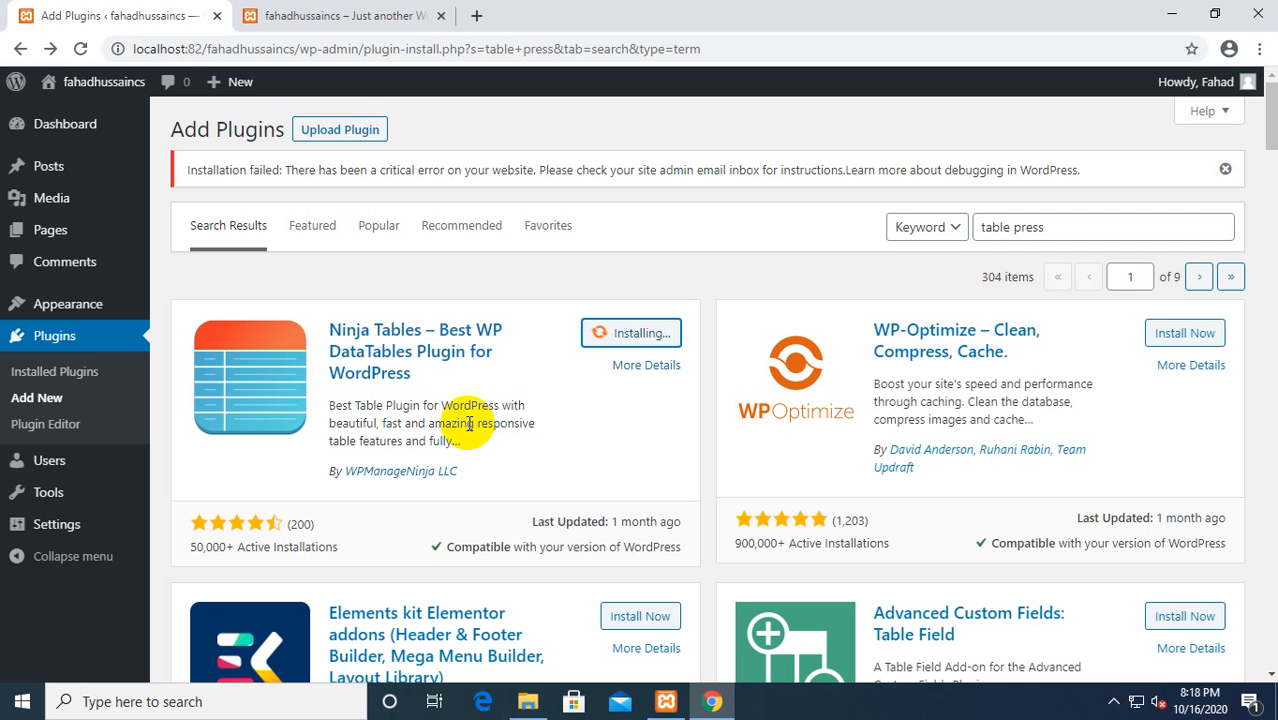
click(246, 409)
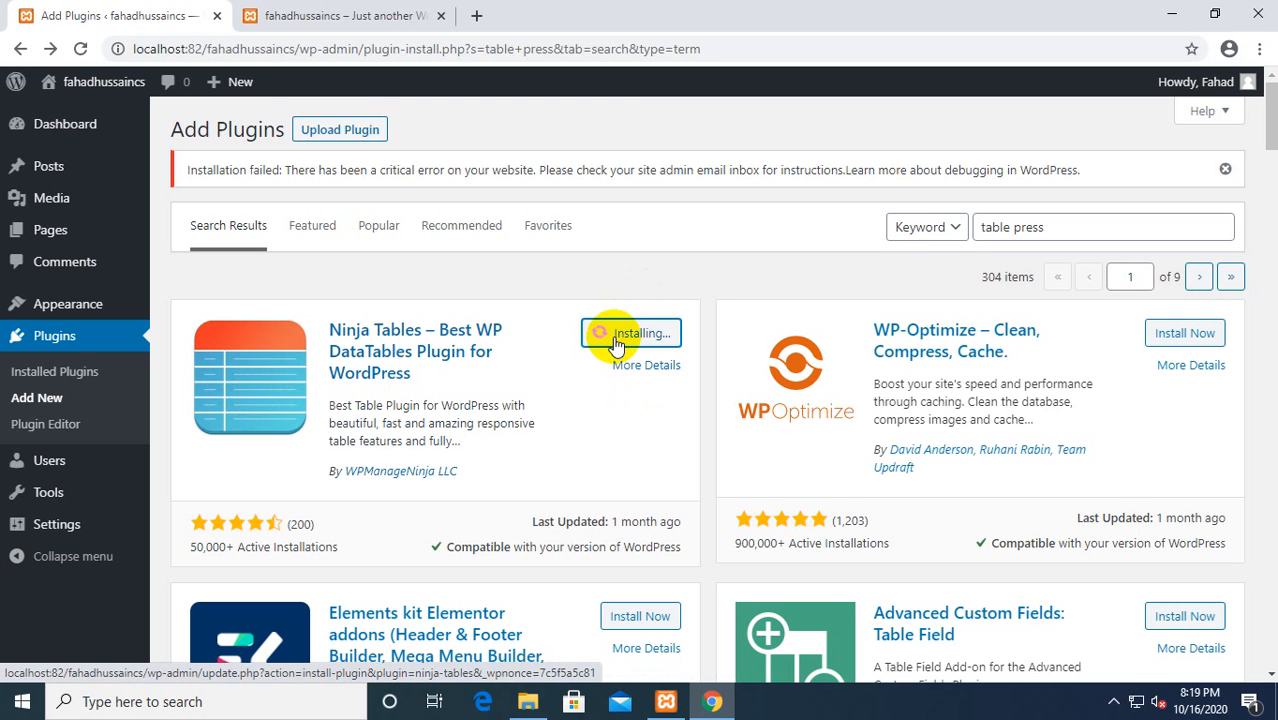
scroll(601, 380, down, 3)
scroll(601, 393, up, 3)
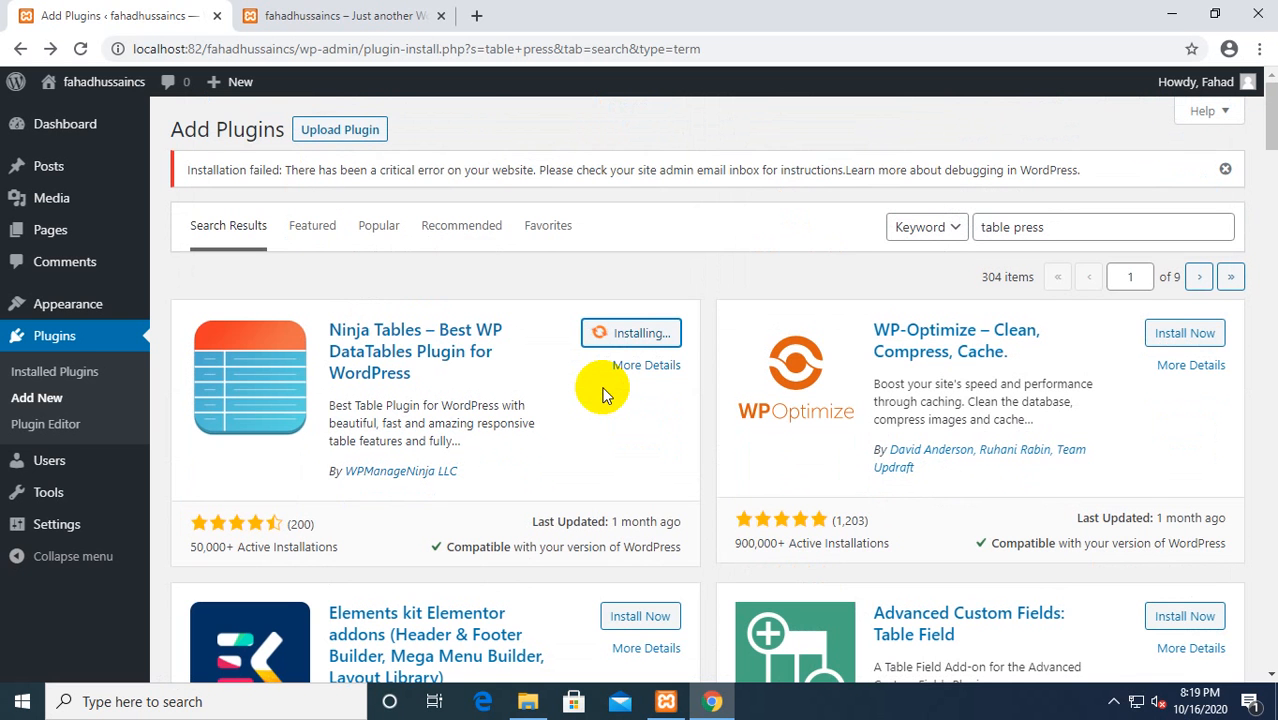
click(633, 336)
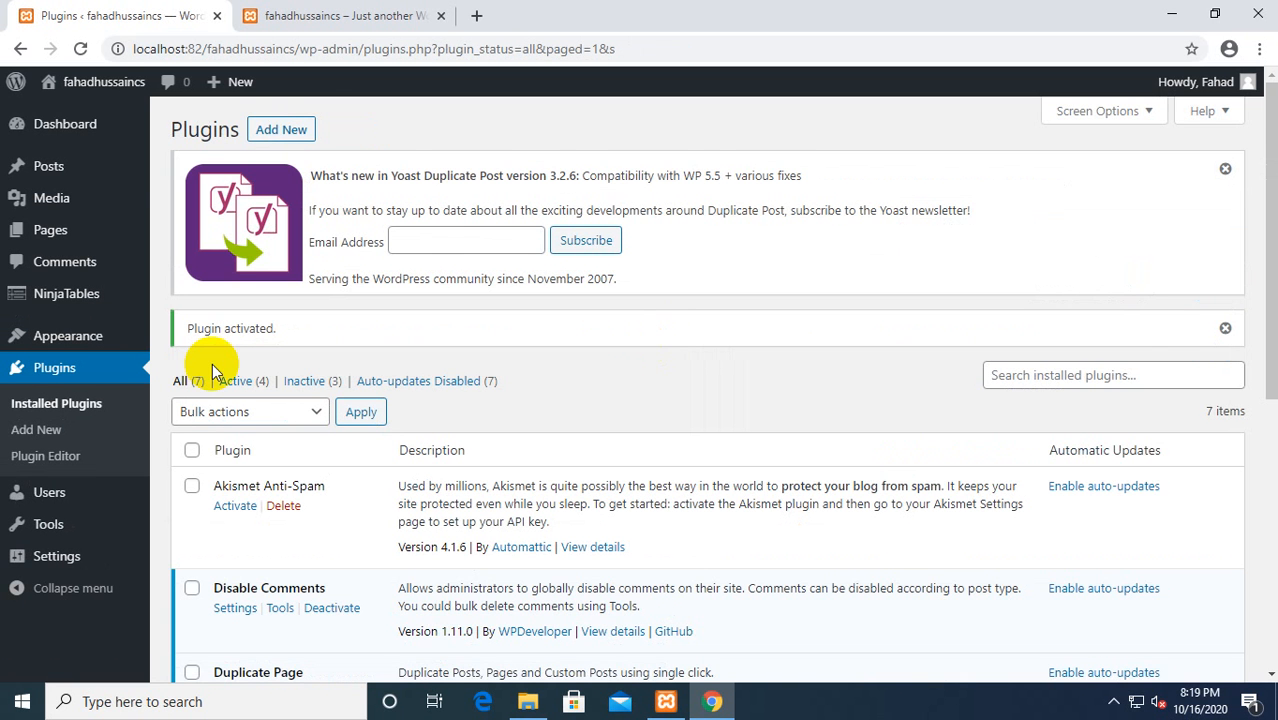
Step: Find Ninja Tables among the installed plugins and open its Tools and Settings page
scroll(230, 340, down, 5)
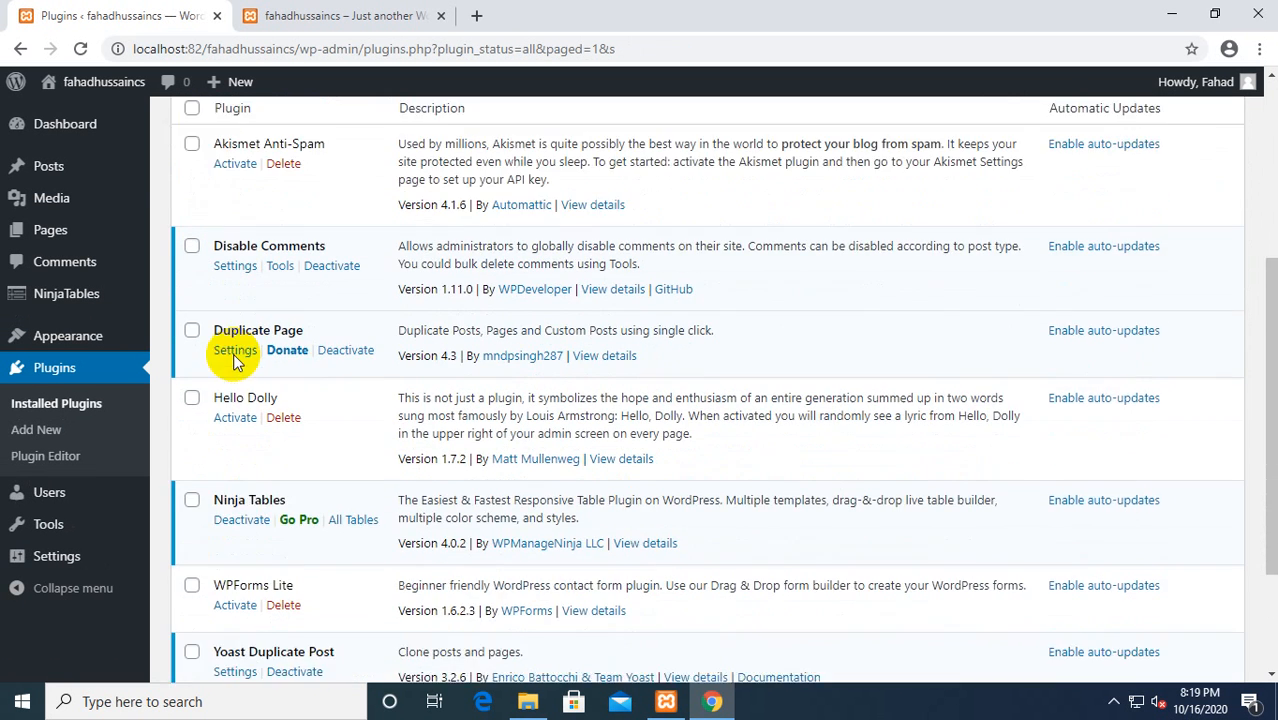
click(345, 393)
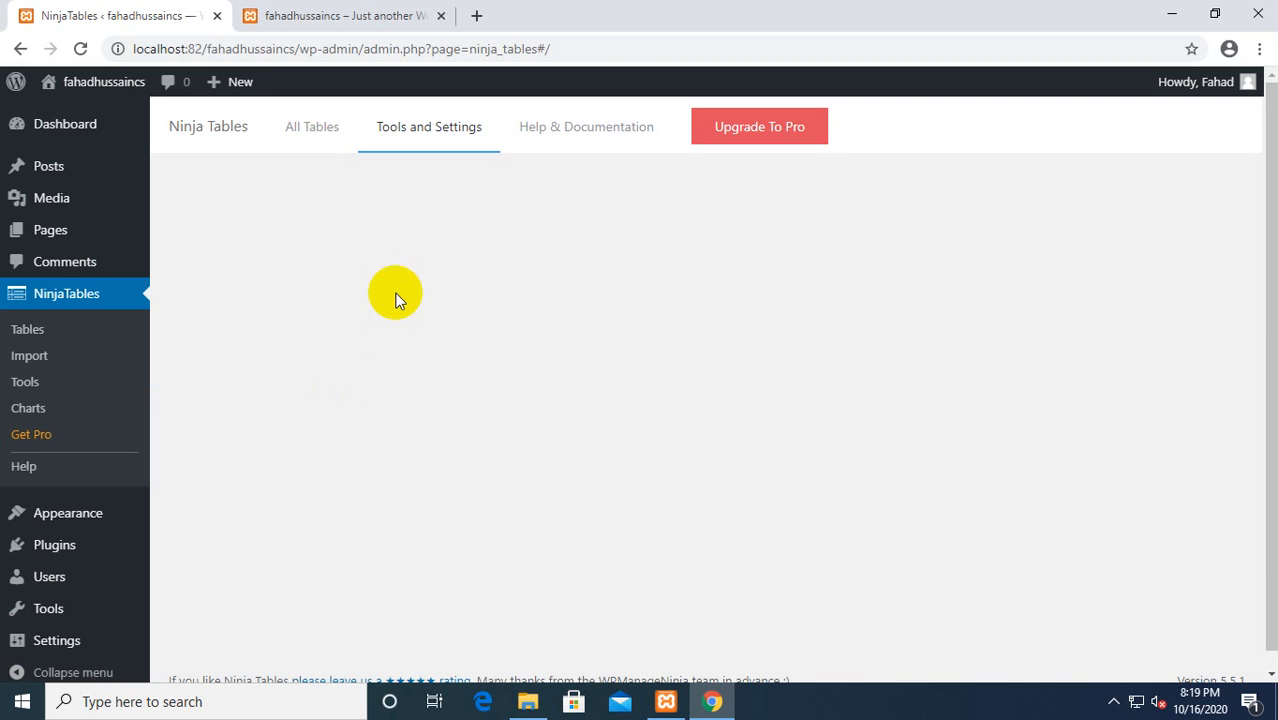
click(320, 124)
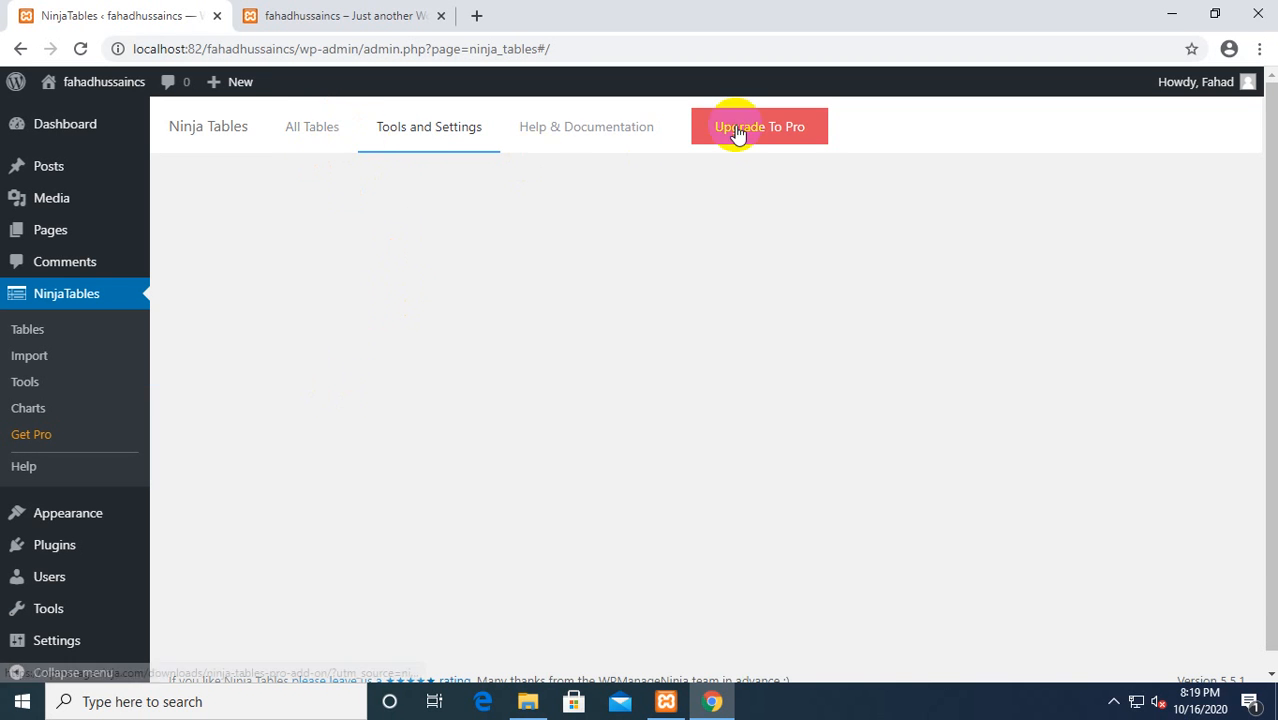
click(545, 130)
click(445, 128)
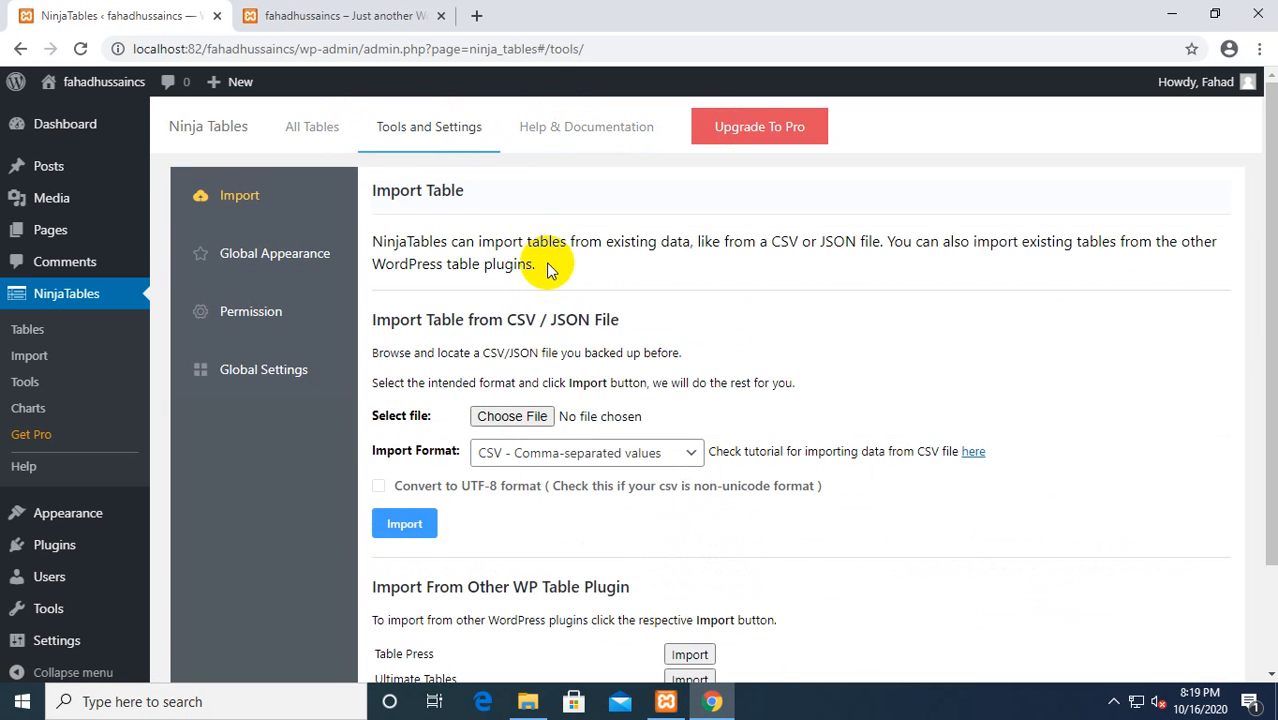
Step: Examine the table import options of Ninja Tables and return to the All Tables page
scroll(548, 322, down, 2)
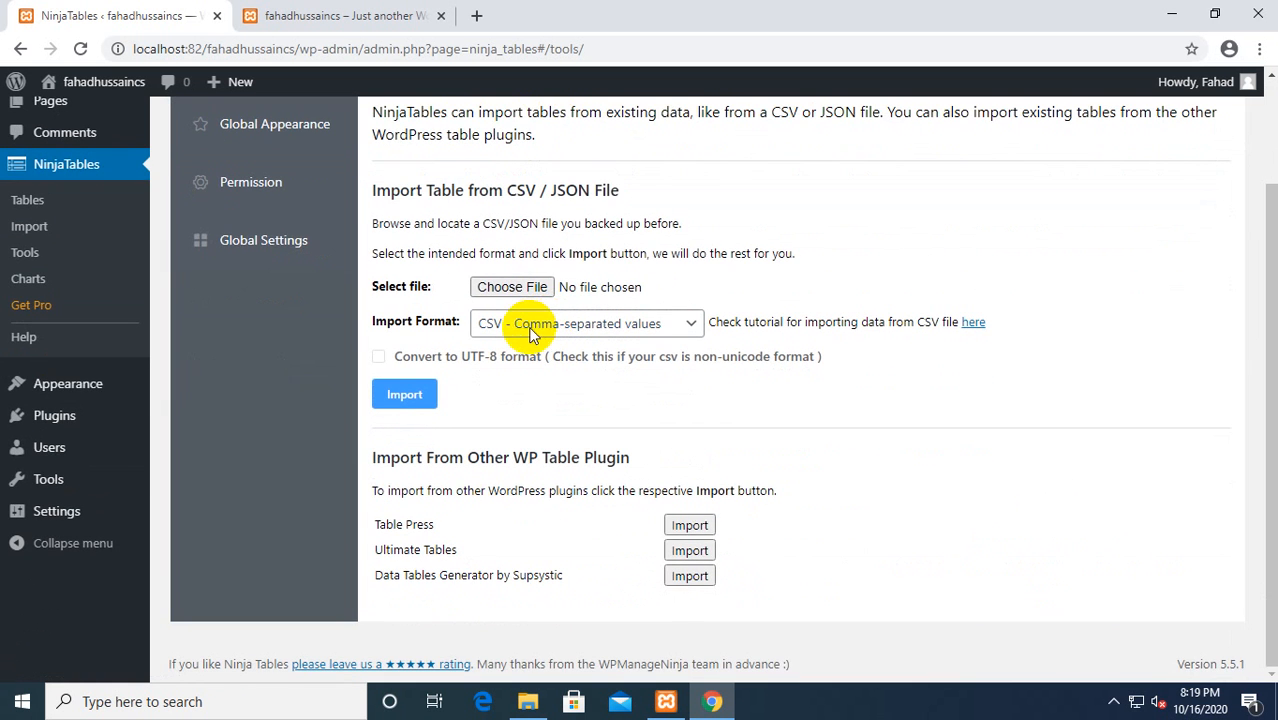
scroll(560, 500, up, 2)
click(322, 137)
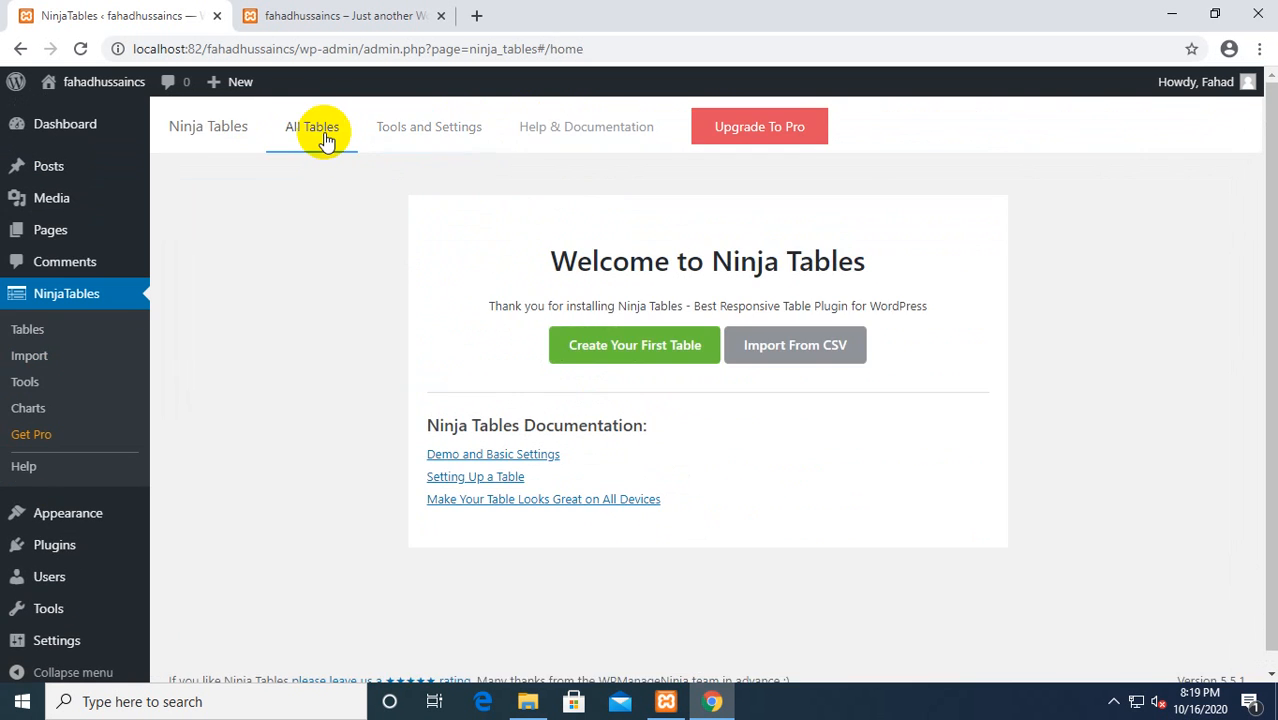
click(437, 138)
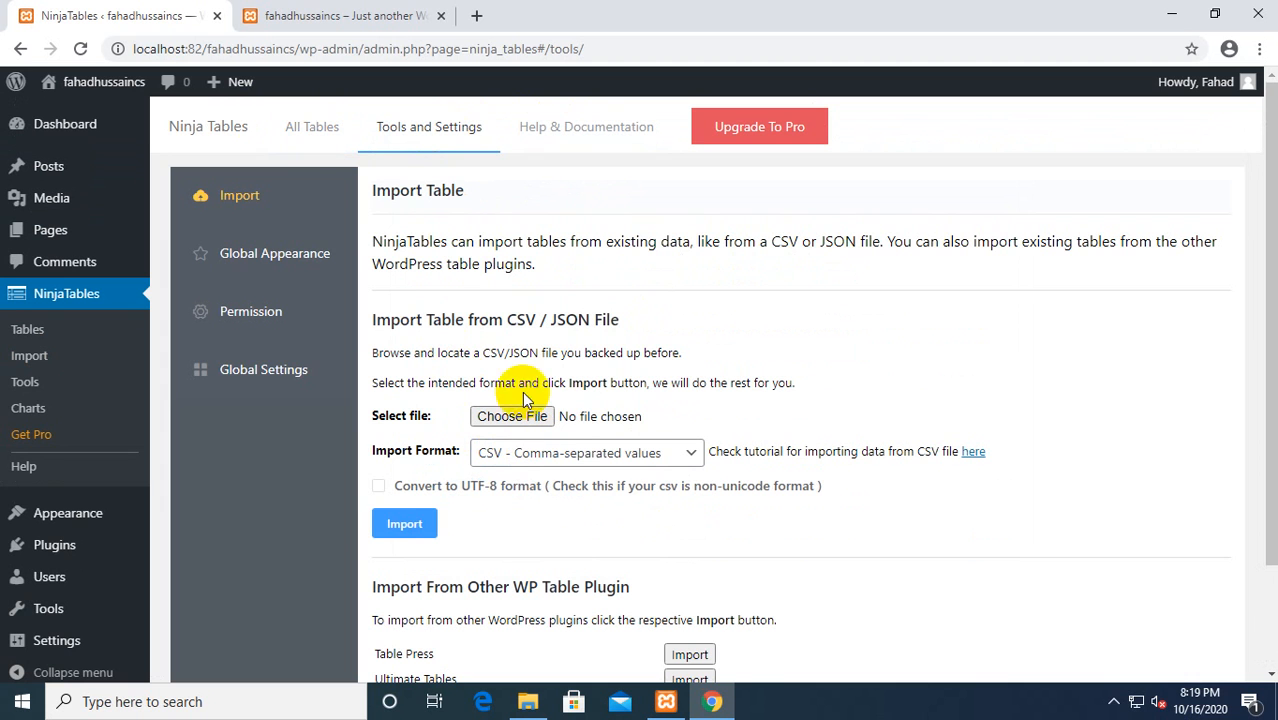
click(313, 141)
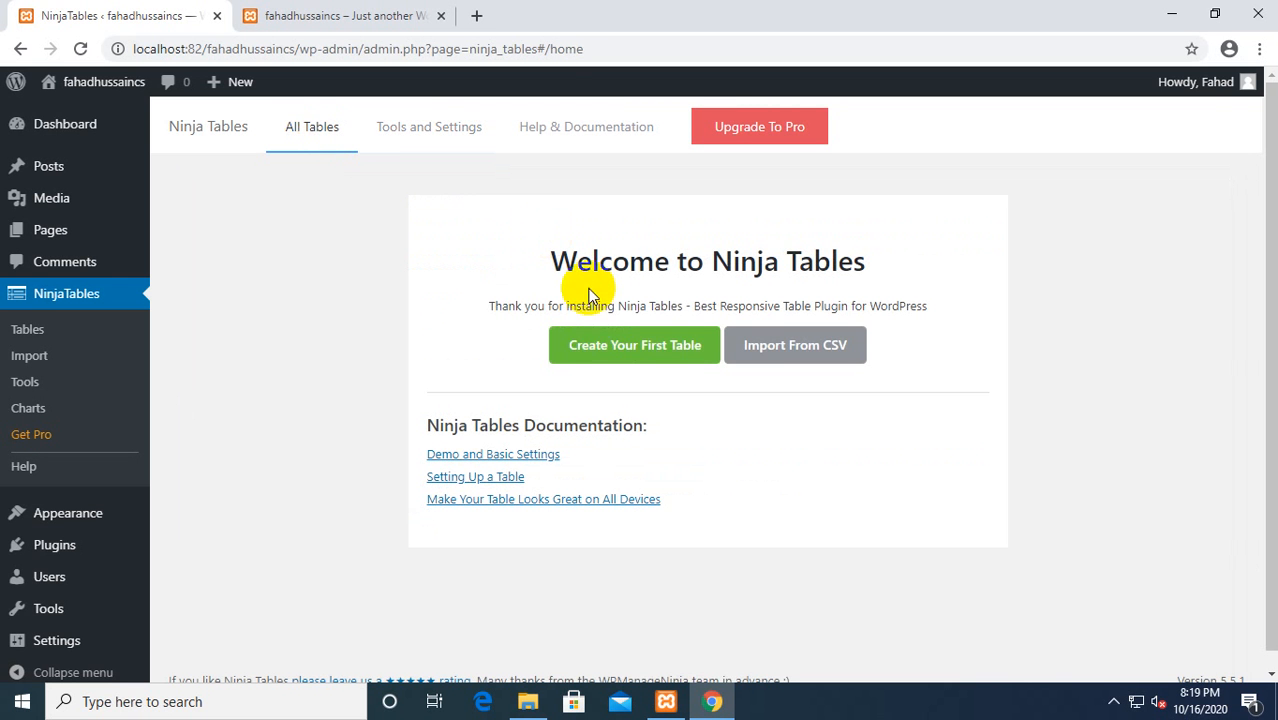
Step: Start creating the first table manually and fill in its title with the suggested first name
click(597, 347)
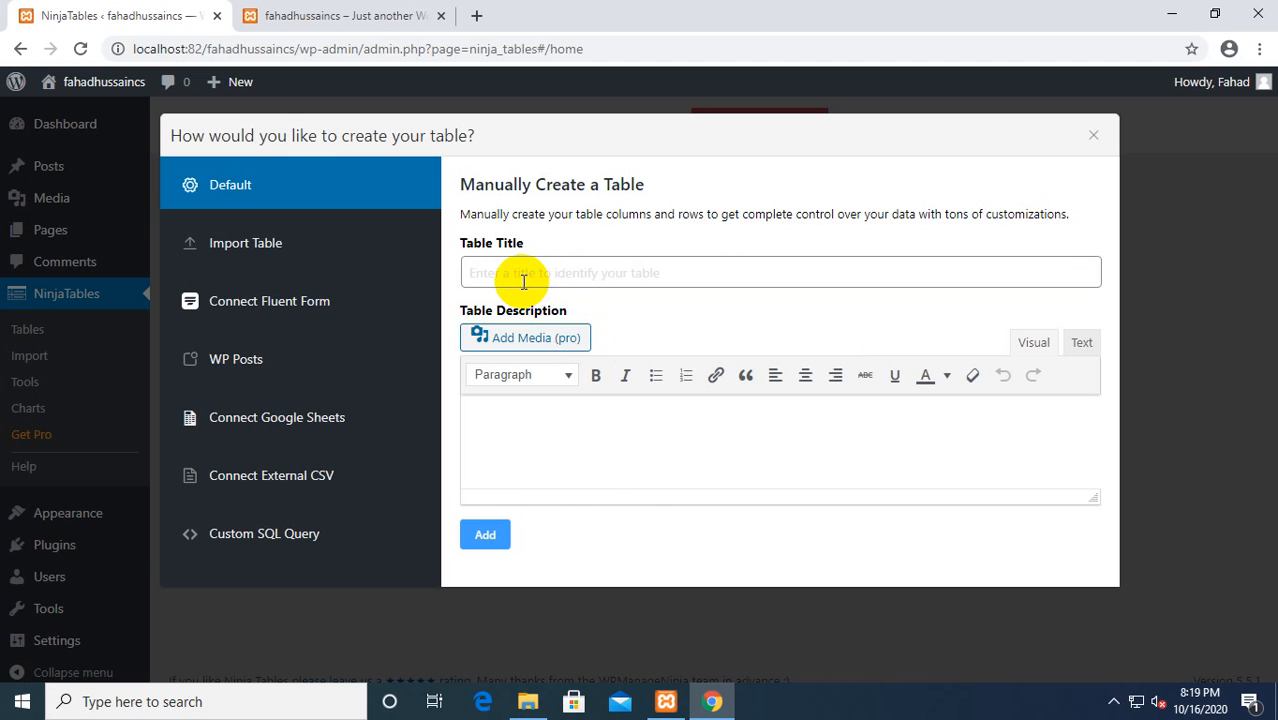
click(523, 282)
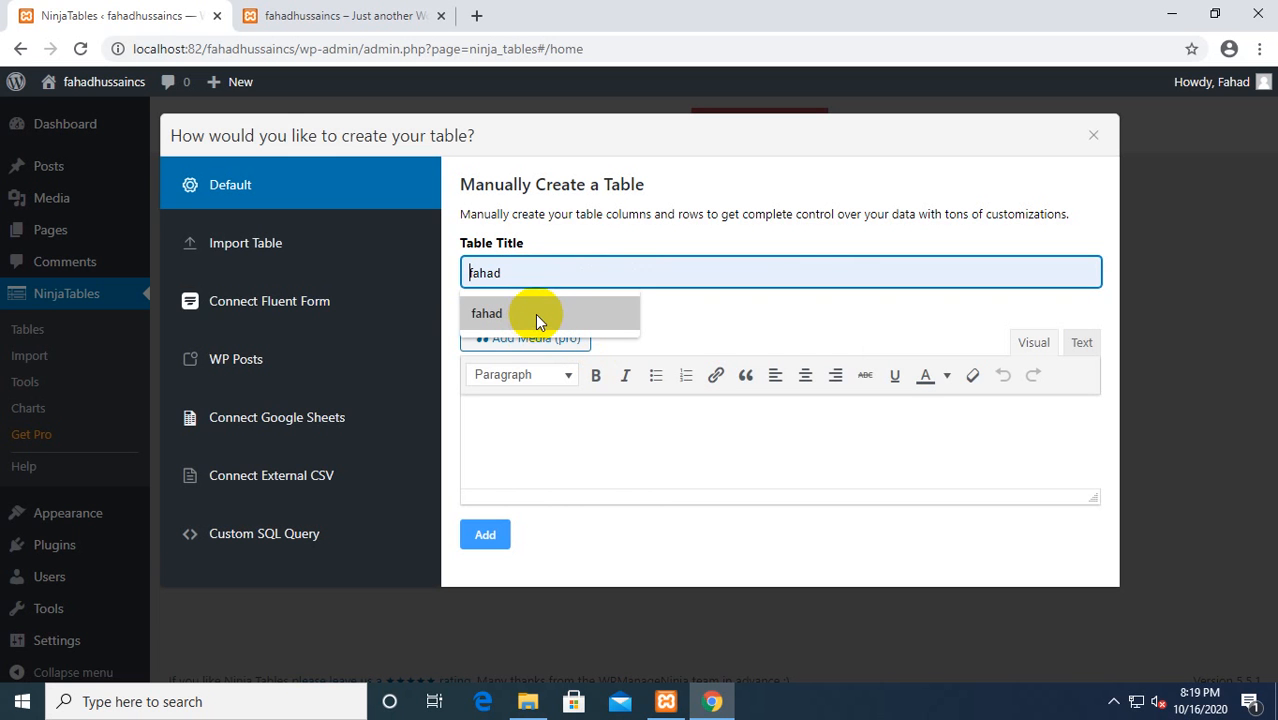
click(536, 314)
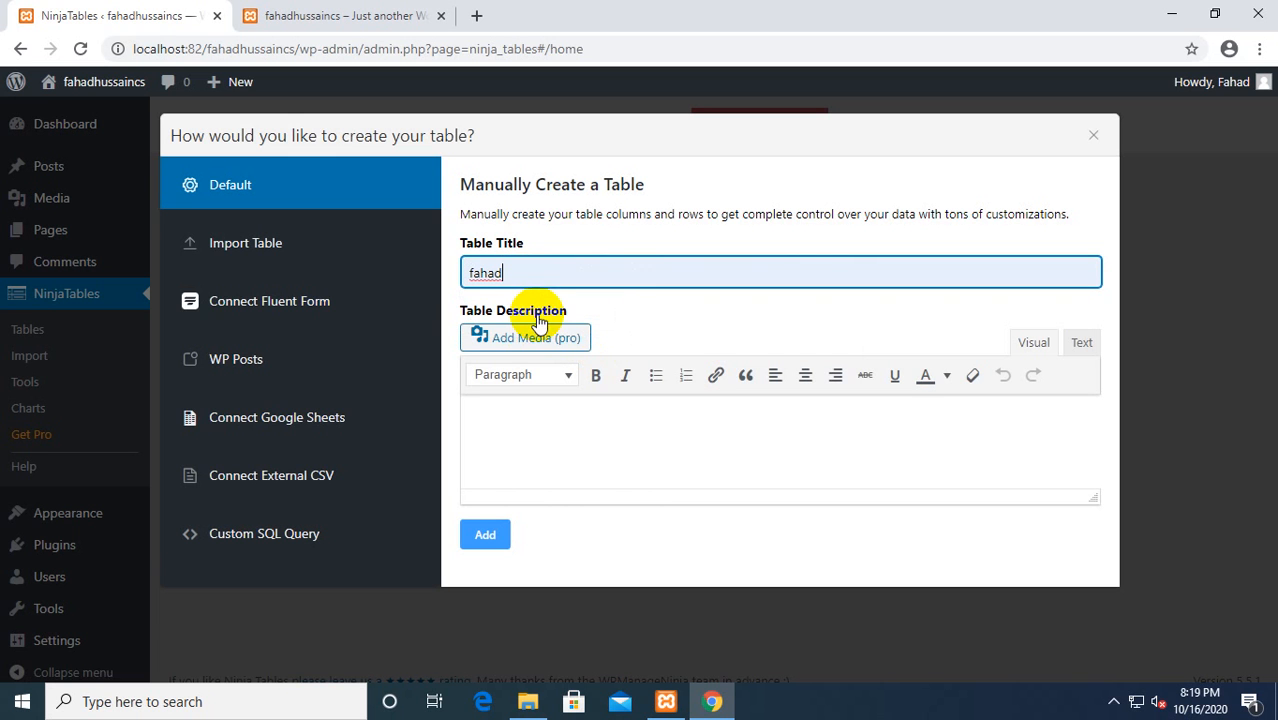
click(532, 404)
text(ddede)
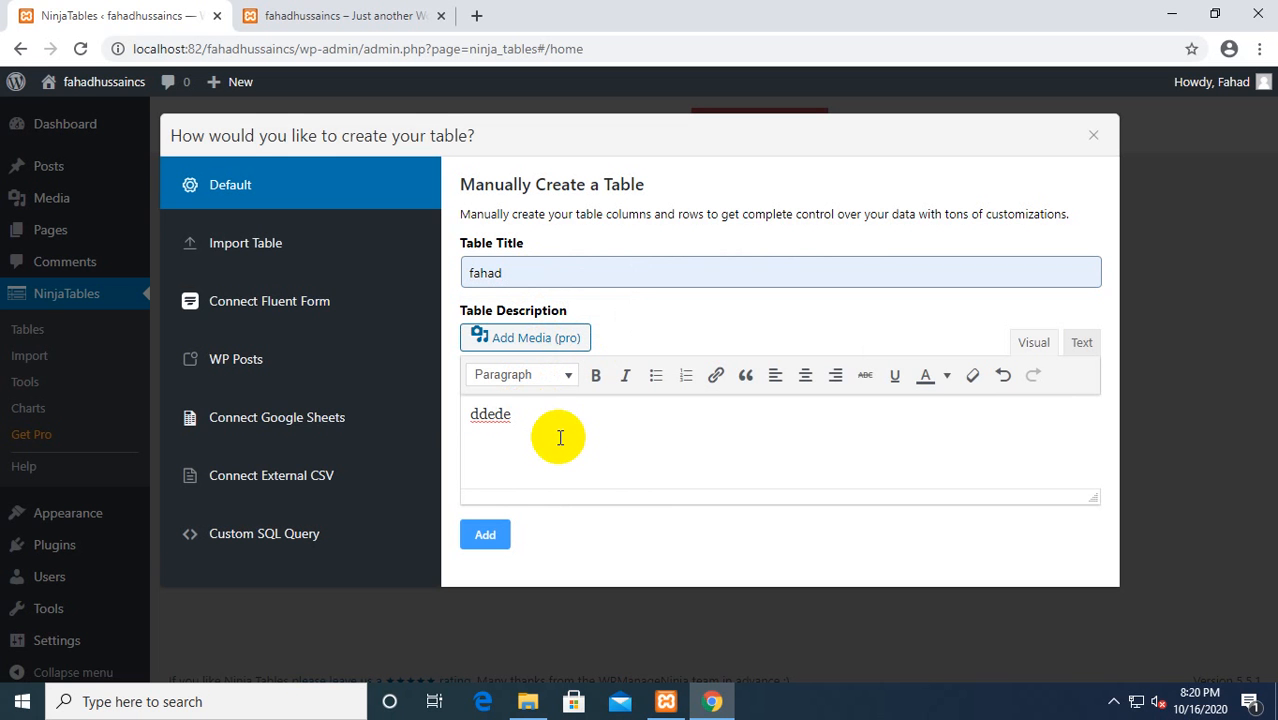
drag(558, 437, 440, 410)
key(BackSpace)
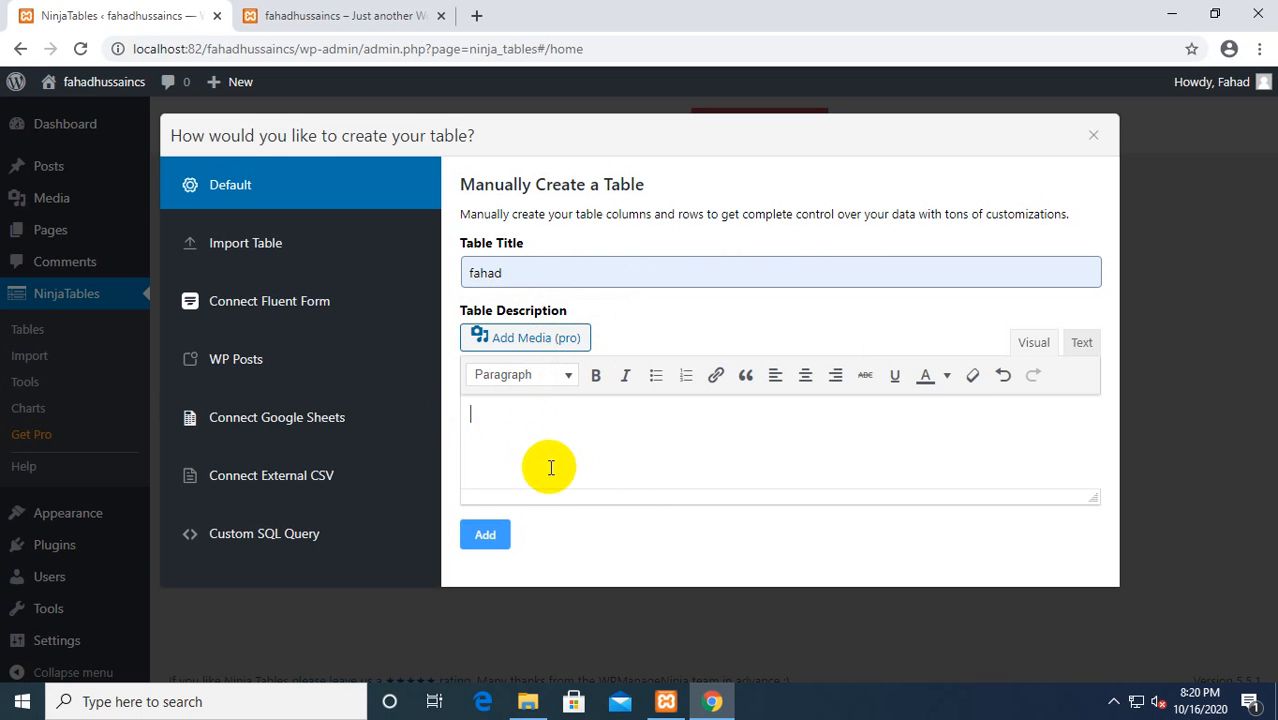
Step: Examine the description editor and the Pro features list for adding media, then close the list
click(1081, 344)
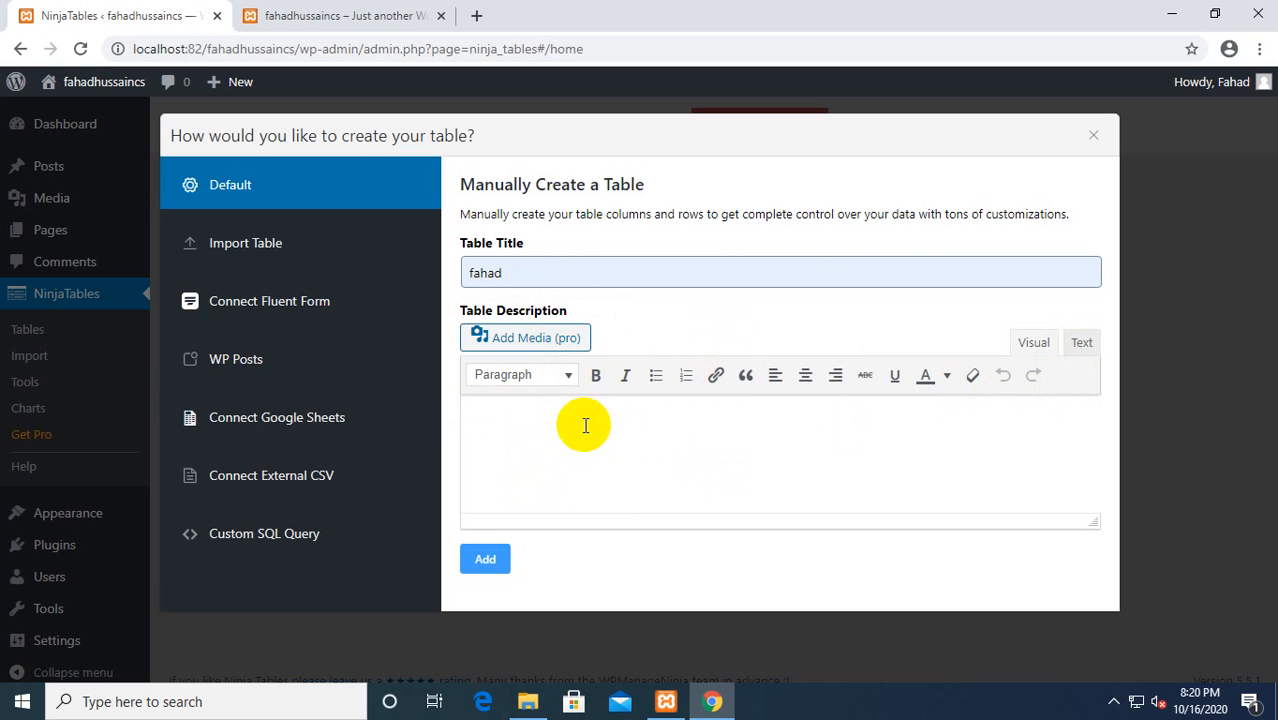
drag(536, 272, 418, 268)
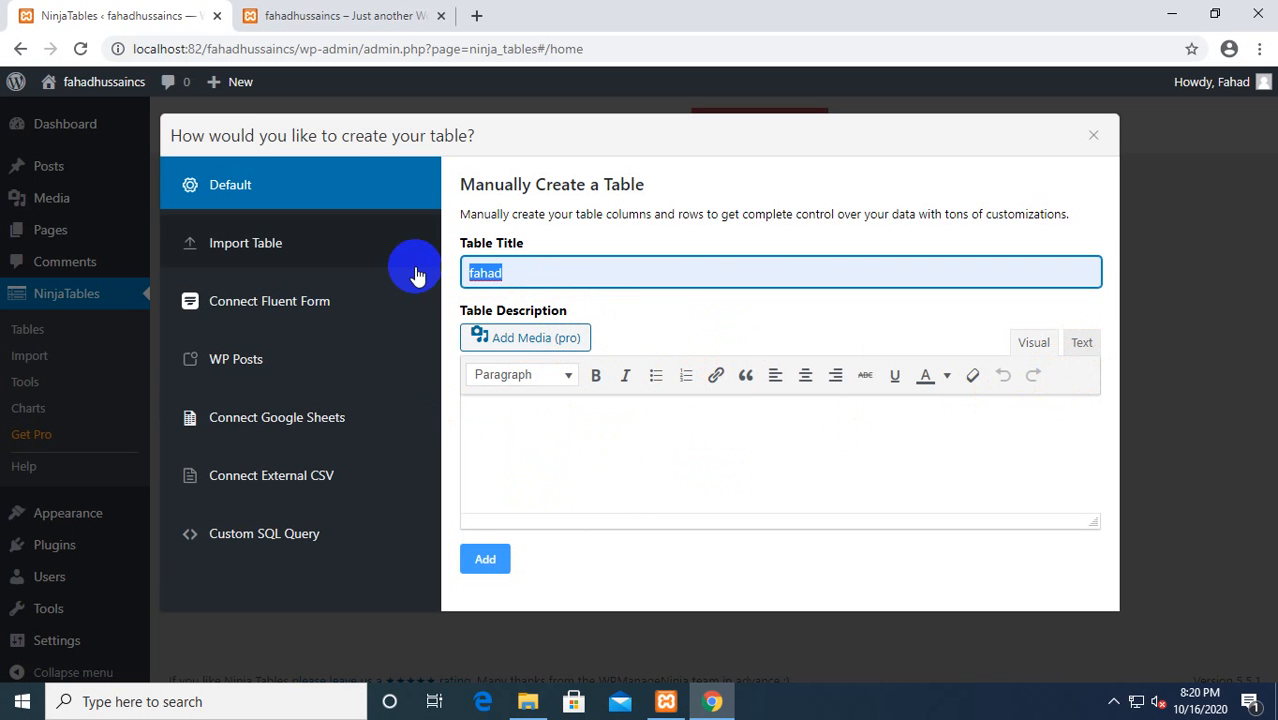
click(537, 410)
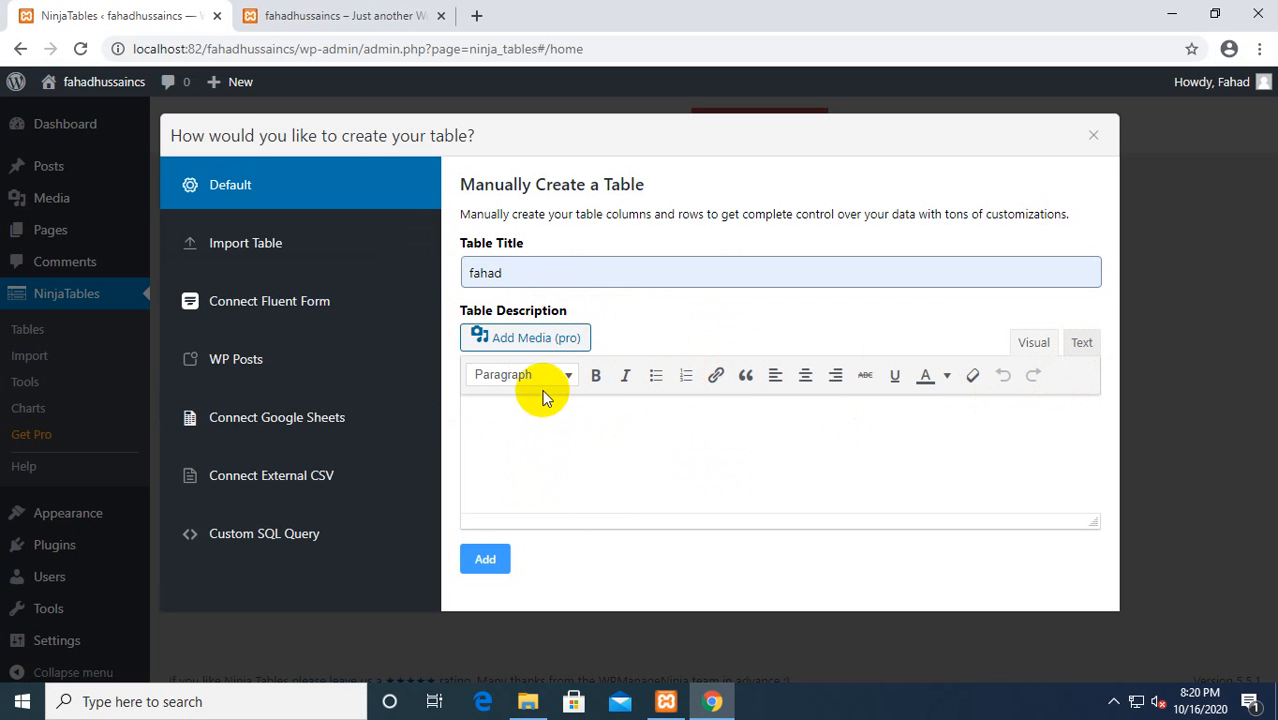
click(543, 342)
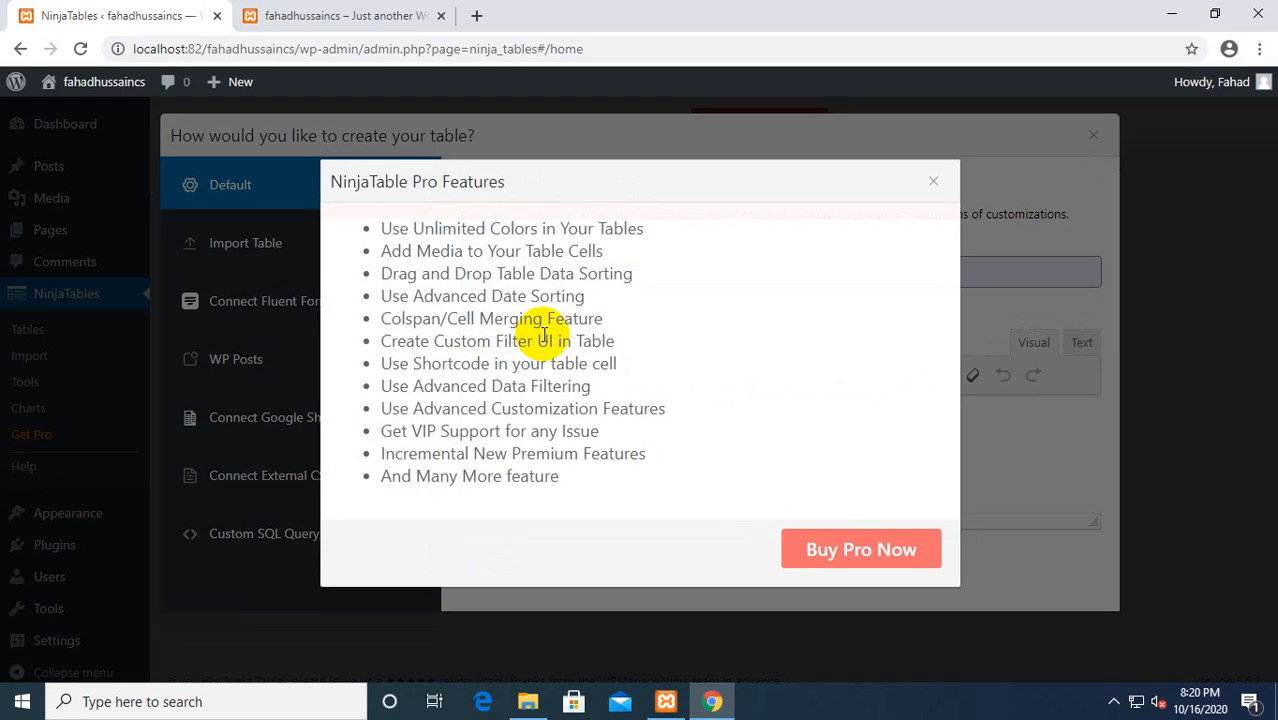
drag(576, 456, 360, 183)
click(585, 491)
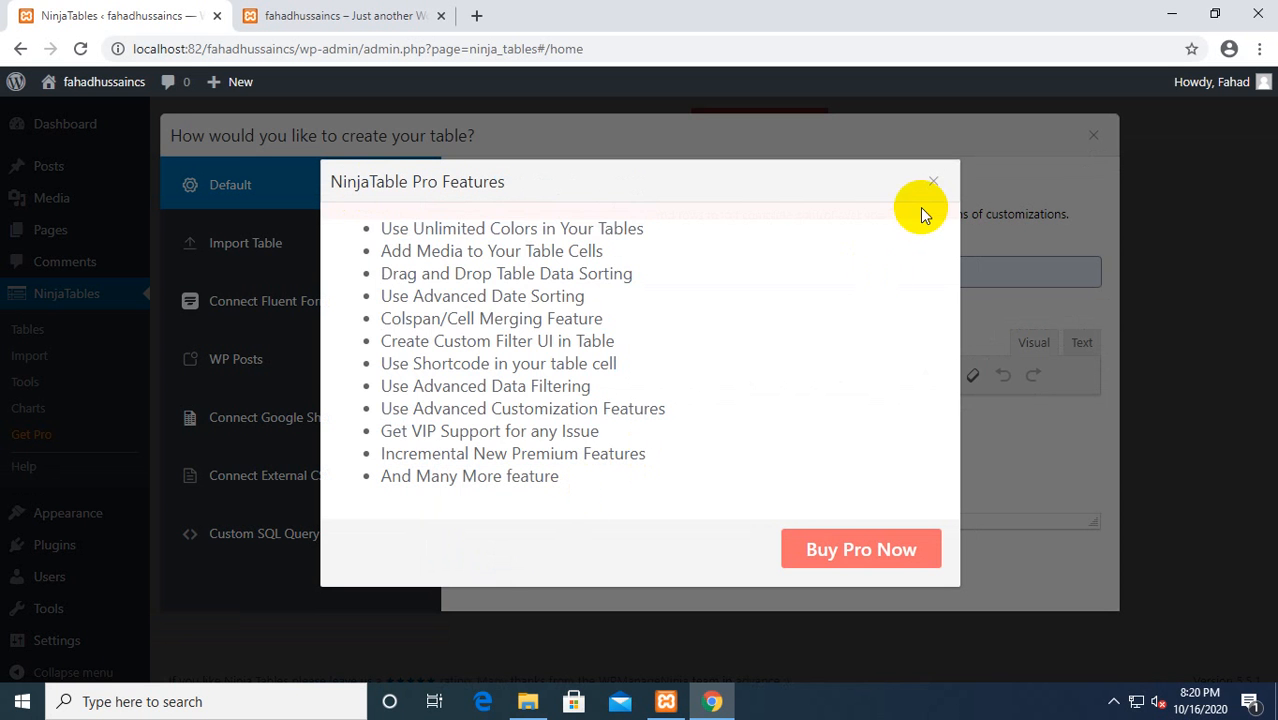
click(933, 181)
Step: Fill in the table description with the placeholder text "xsdsdsddsdsdsdsd" and create the table
click(685, 465)
text(xsdsdsd)
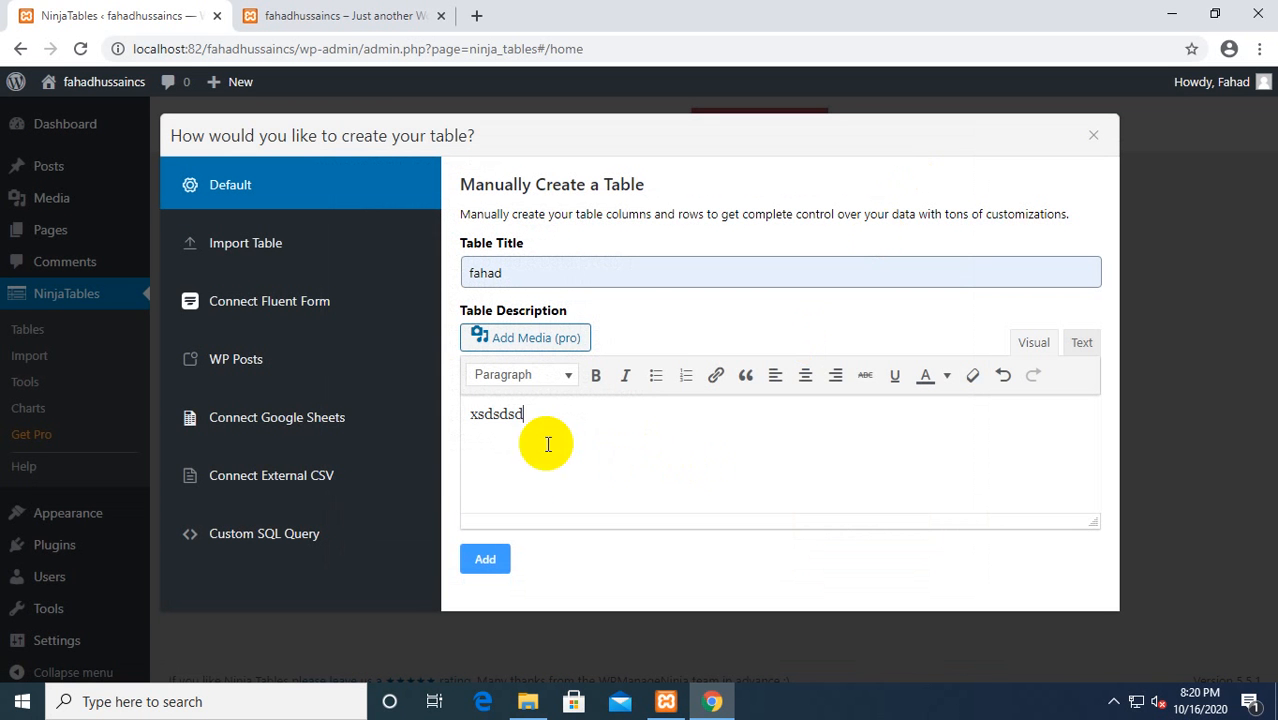
text(dsdsdsdsd)
click(484, 556)
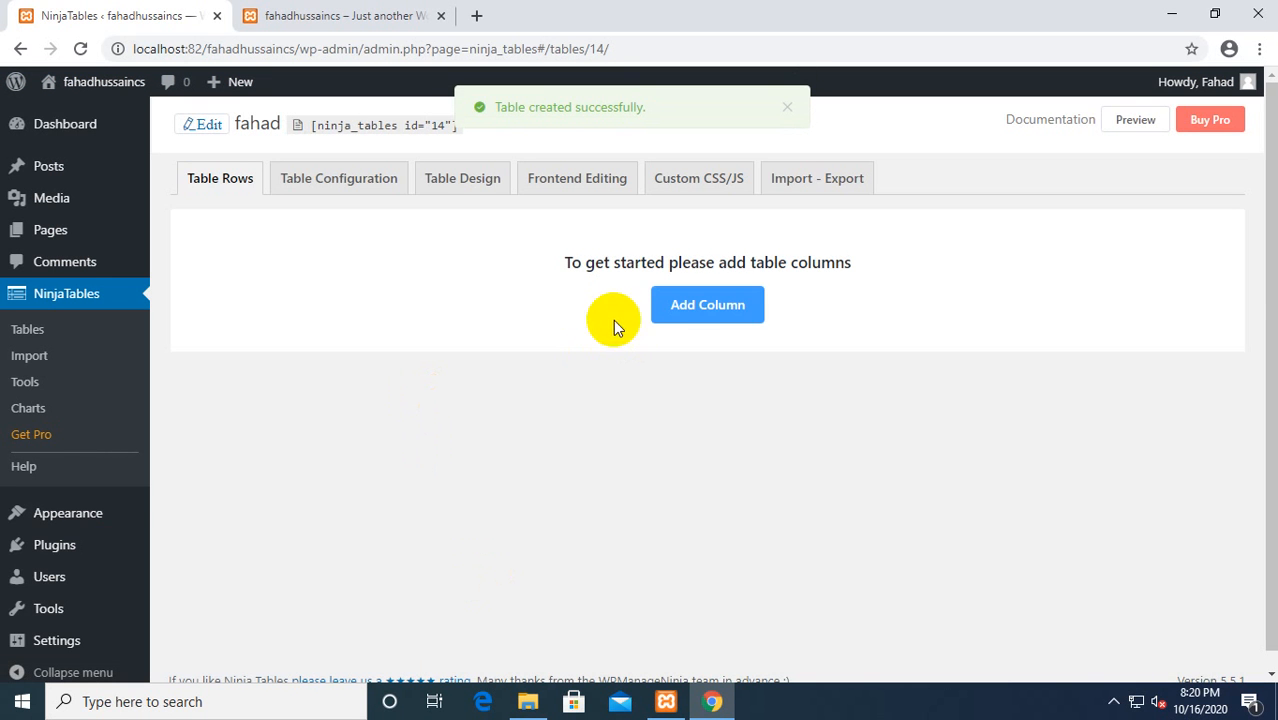
Step: Examine the basic and advanced settings for adding a table column, and cancel without adding one
click(683, 316)
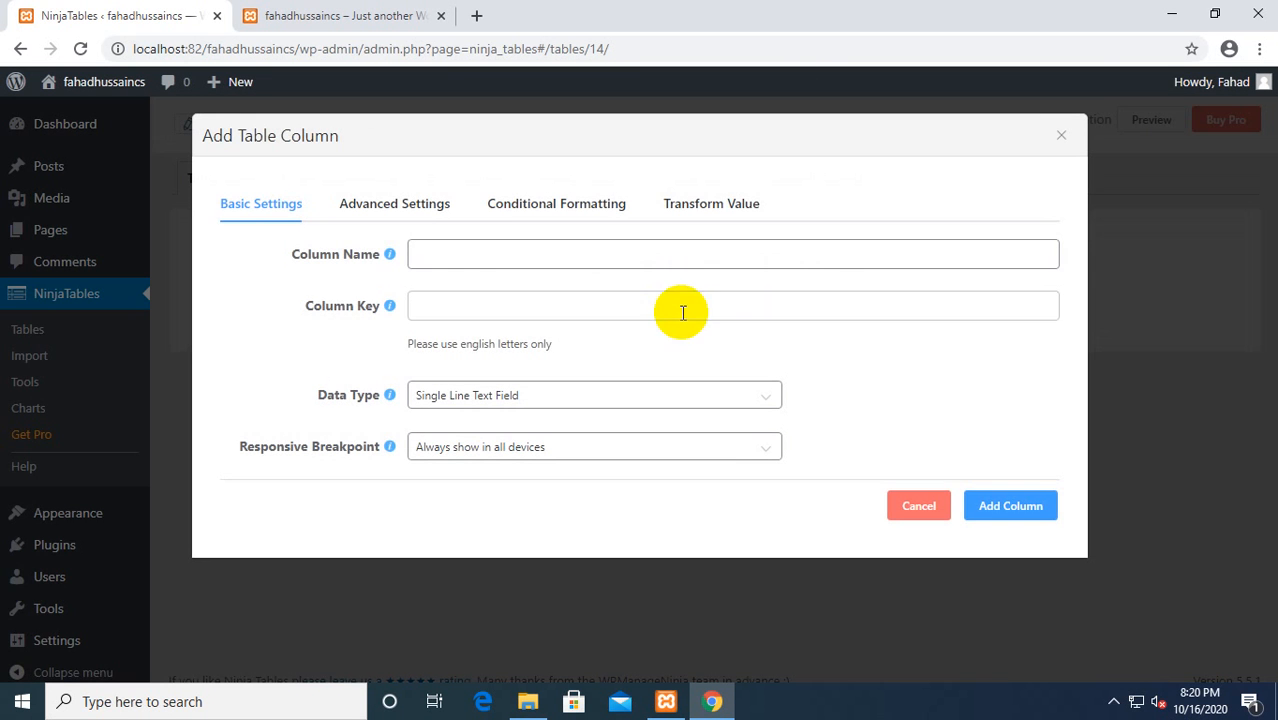
click(542, 256)
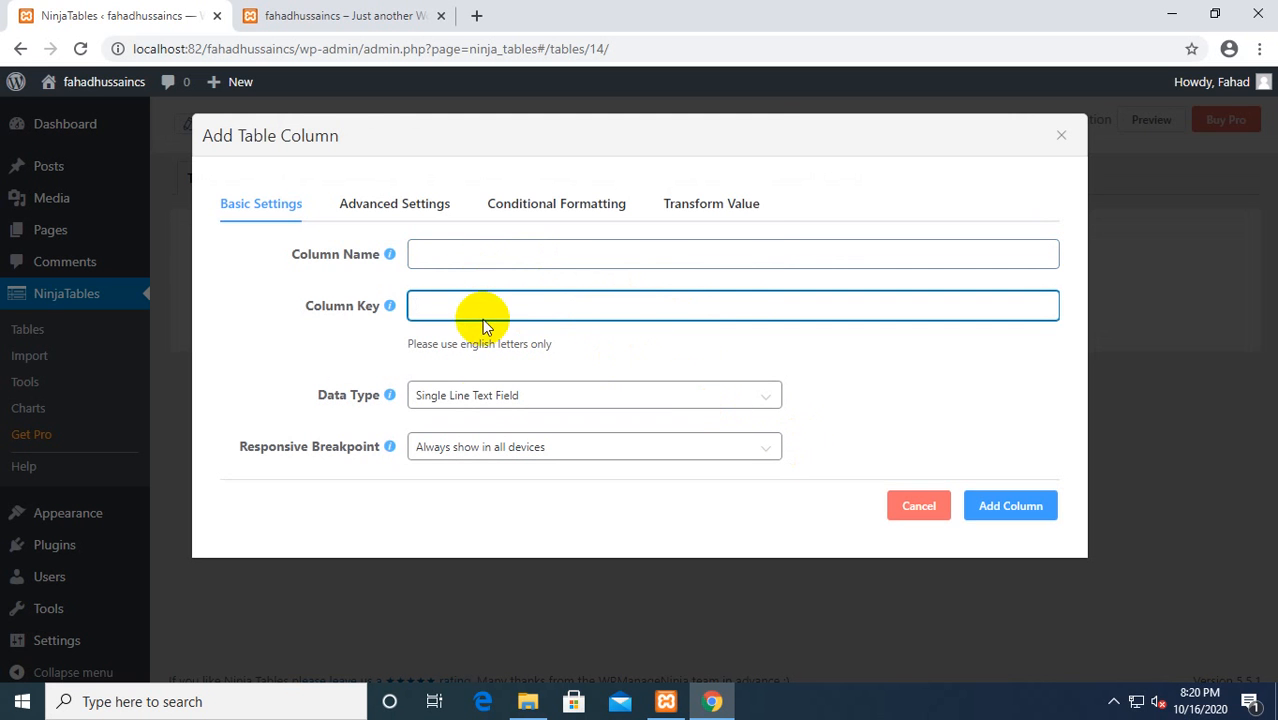
click(499, 394)
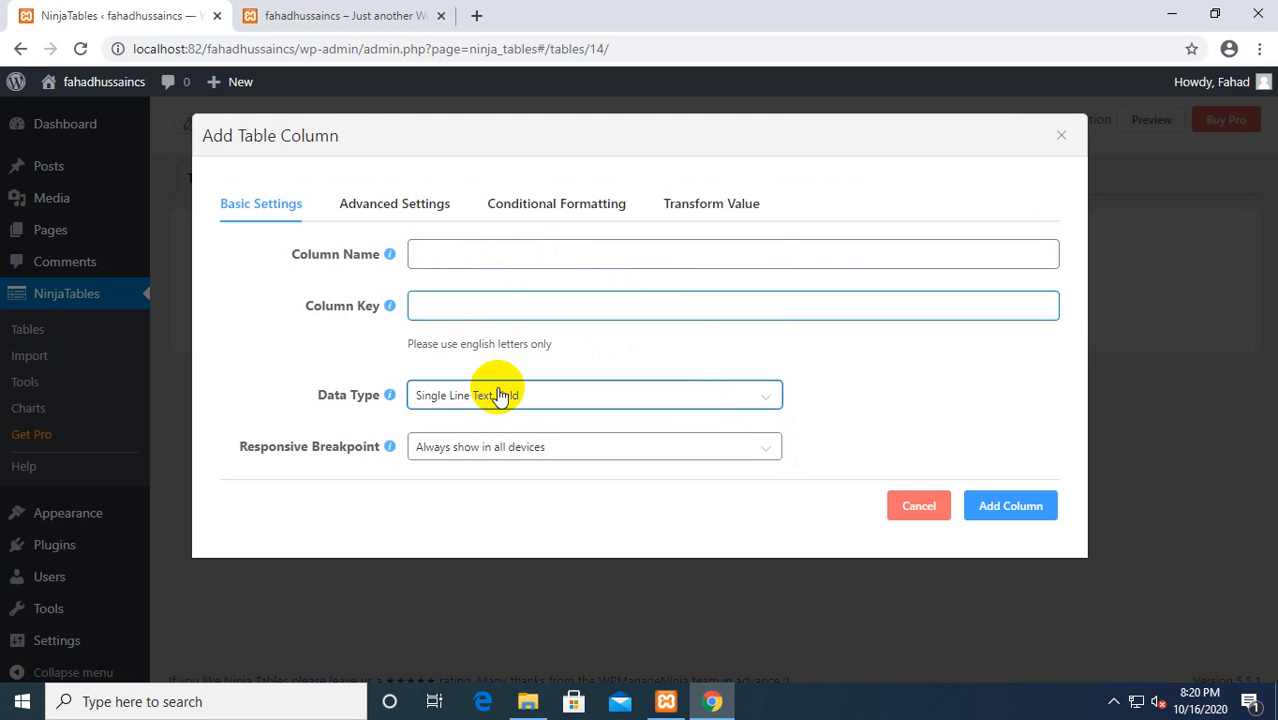
click(494, 253)
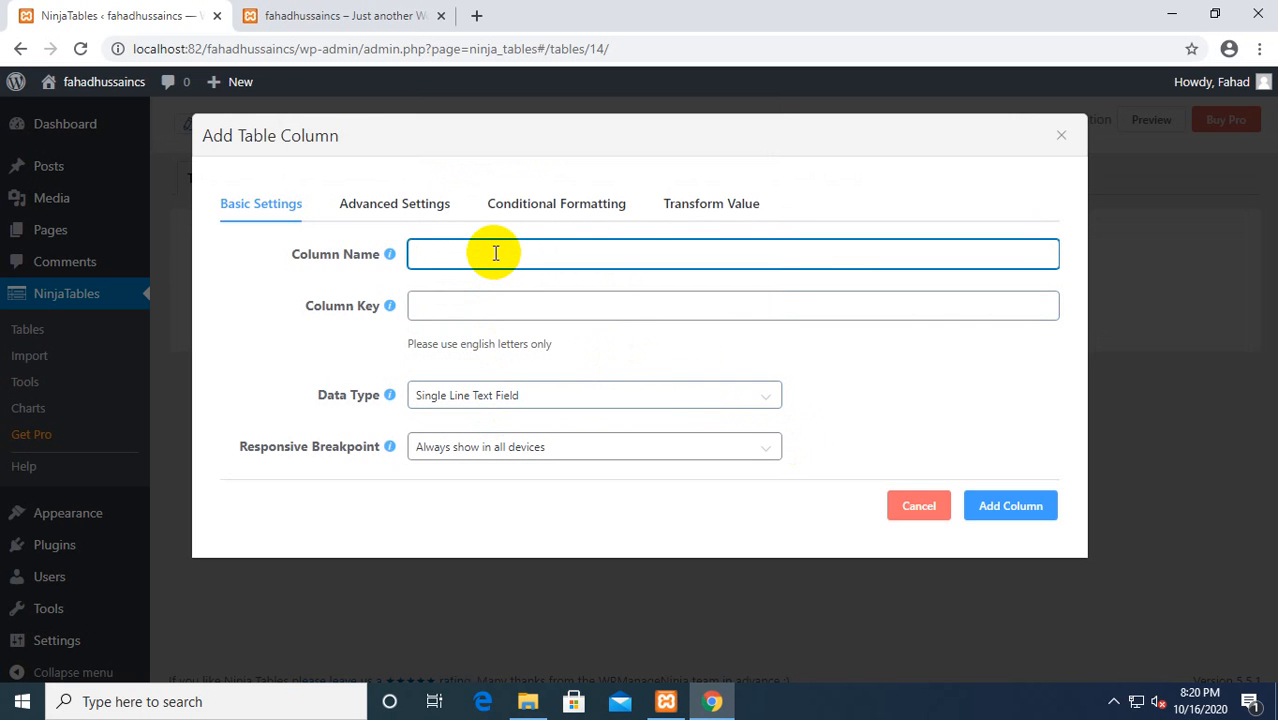
click(422, 205)
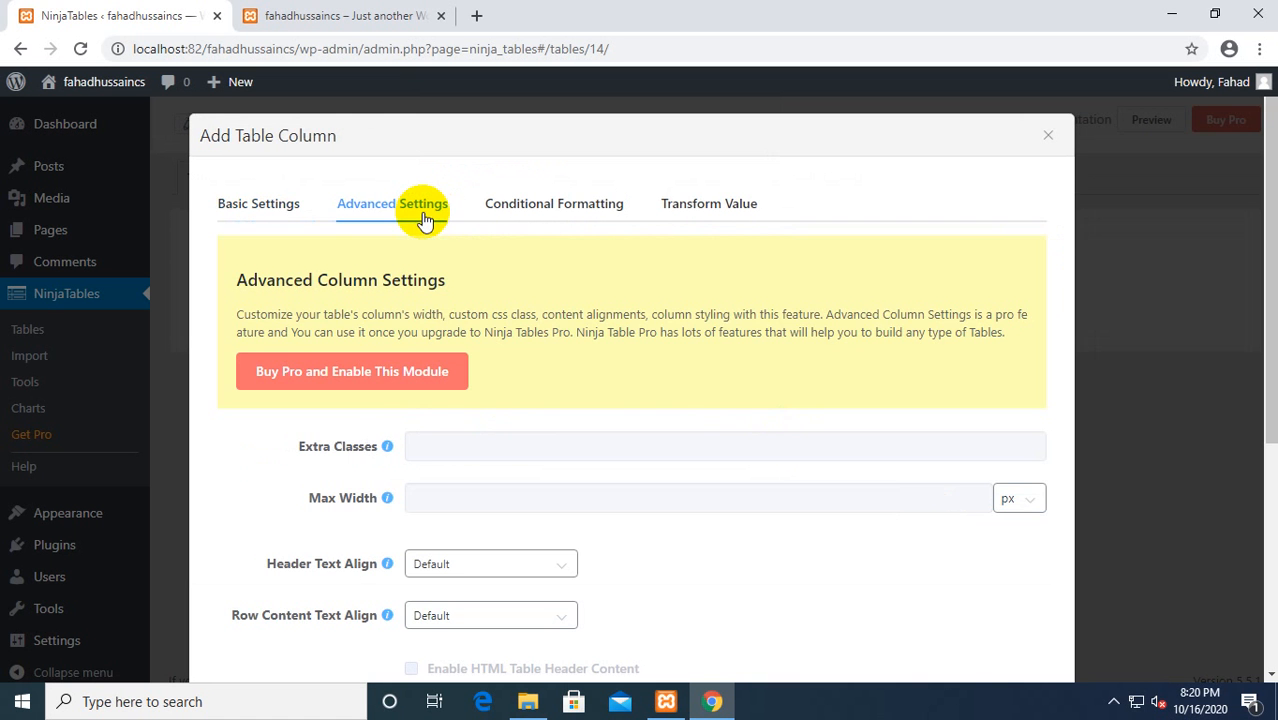
scroll(455, 333, down, 2)
scroll(455, 333, down, 2)
scroll(456, 334, up, 3)
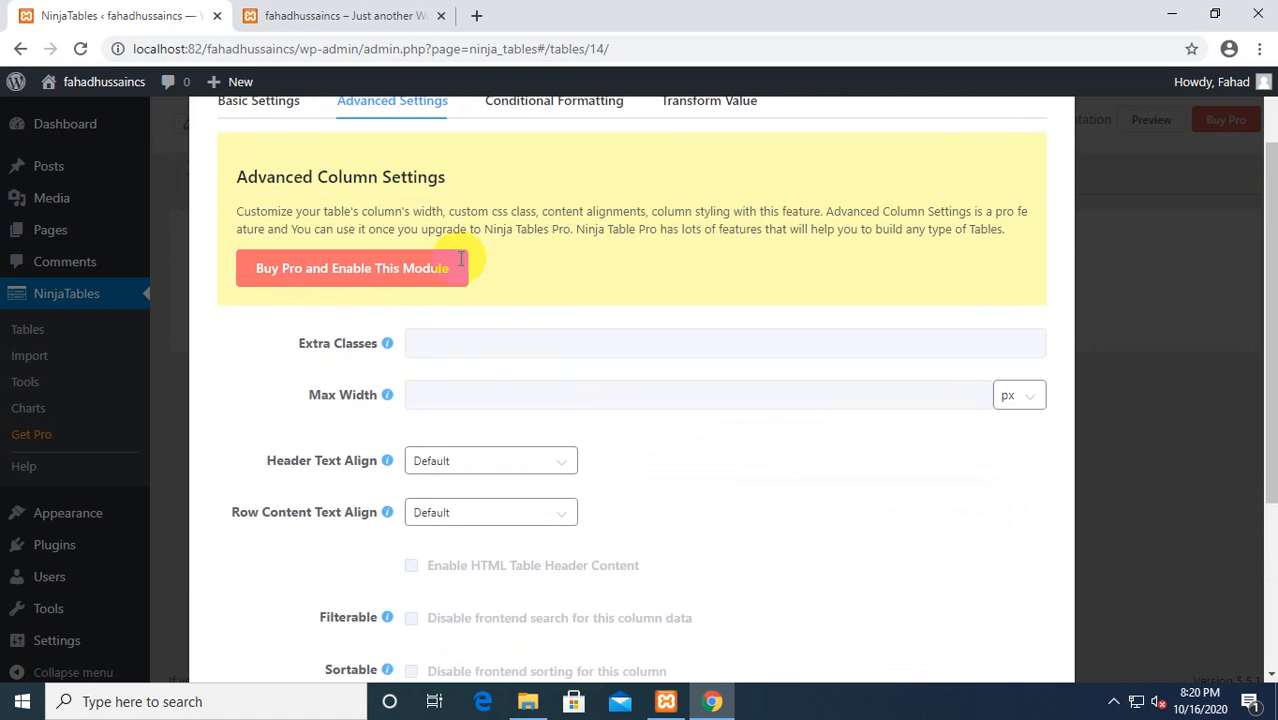
click(272, 111)
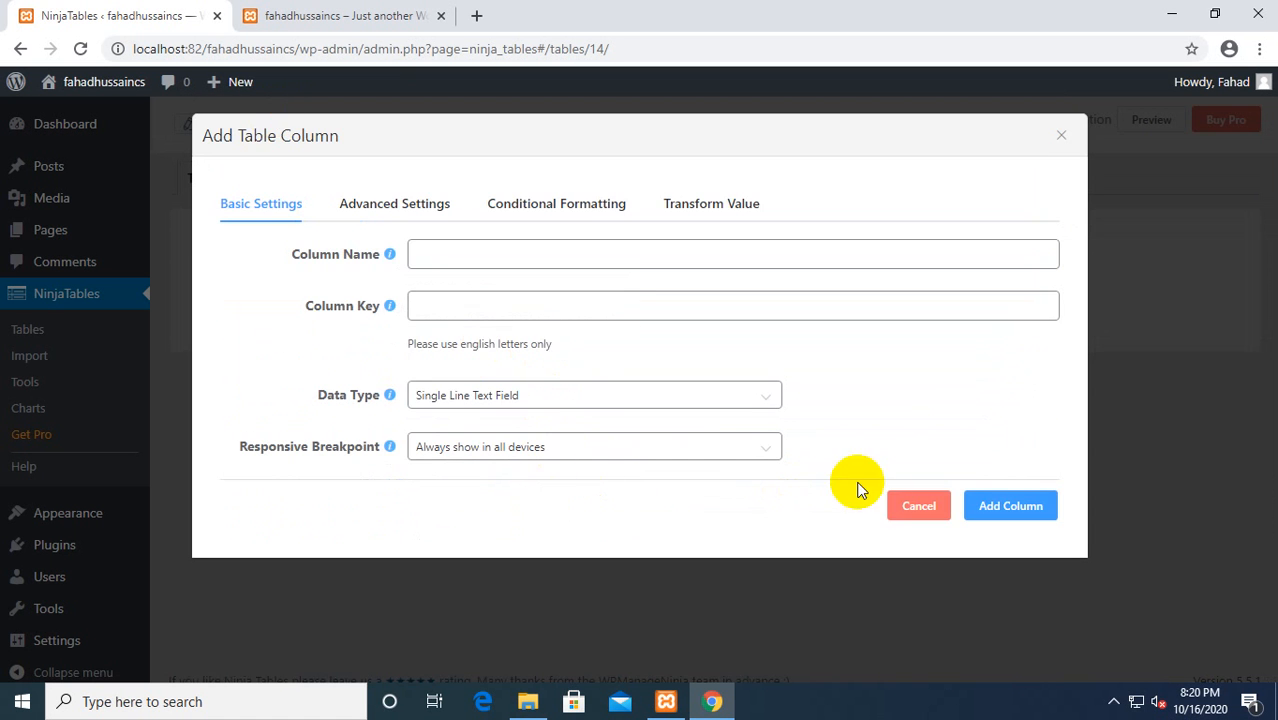
click(910, 506)
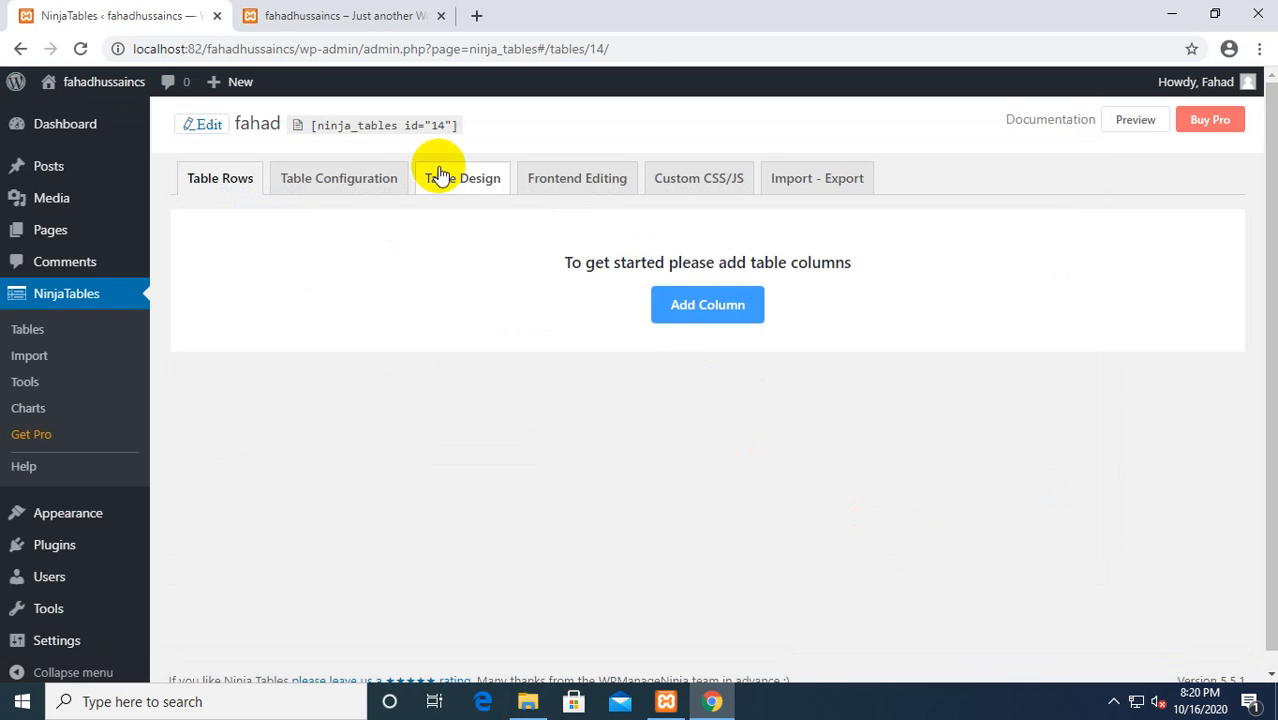
Step: Fill in a new column in the table configuration named ID, with data type Text Area and always shown in all devices
click(333, 186)
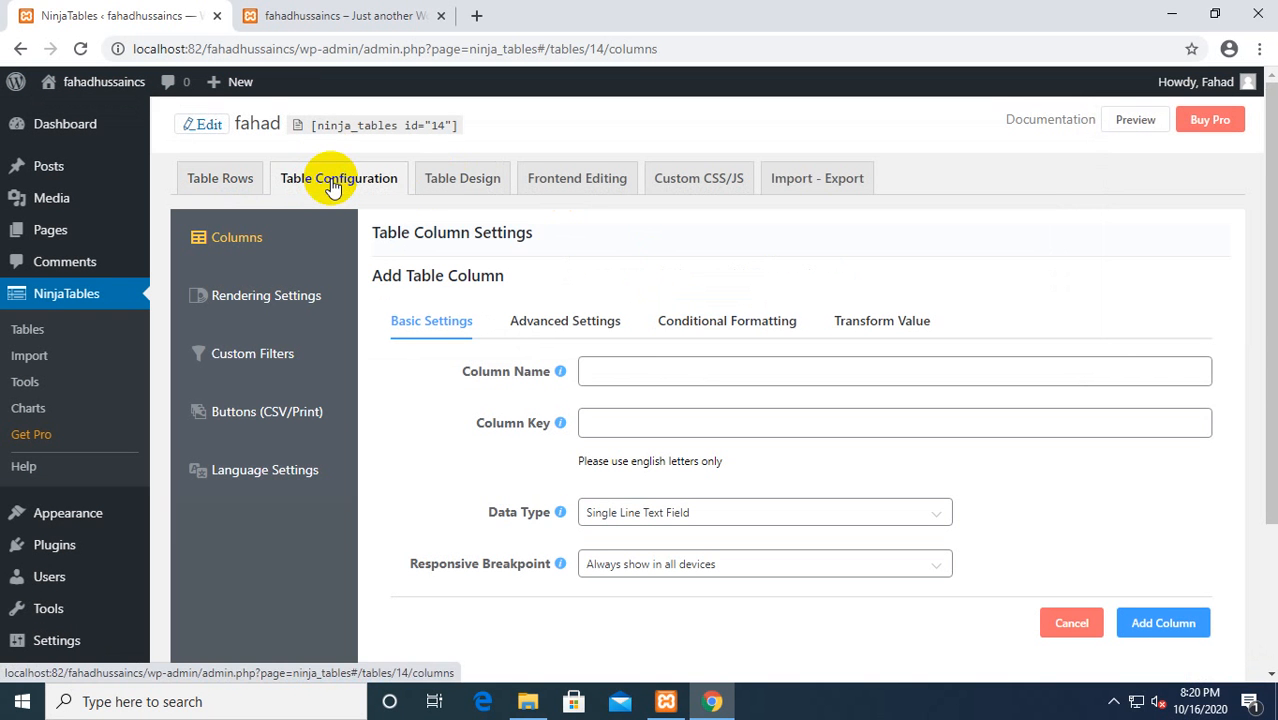
click(618, 379)
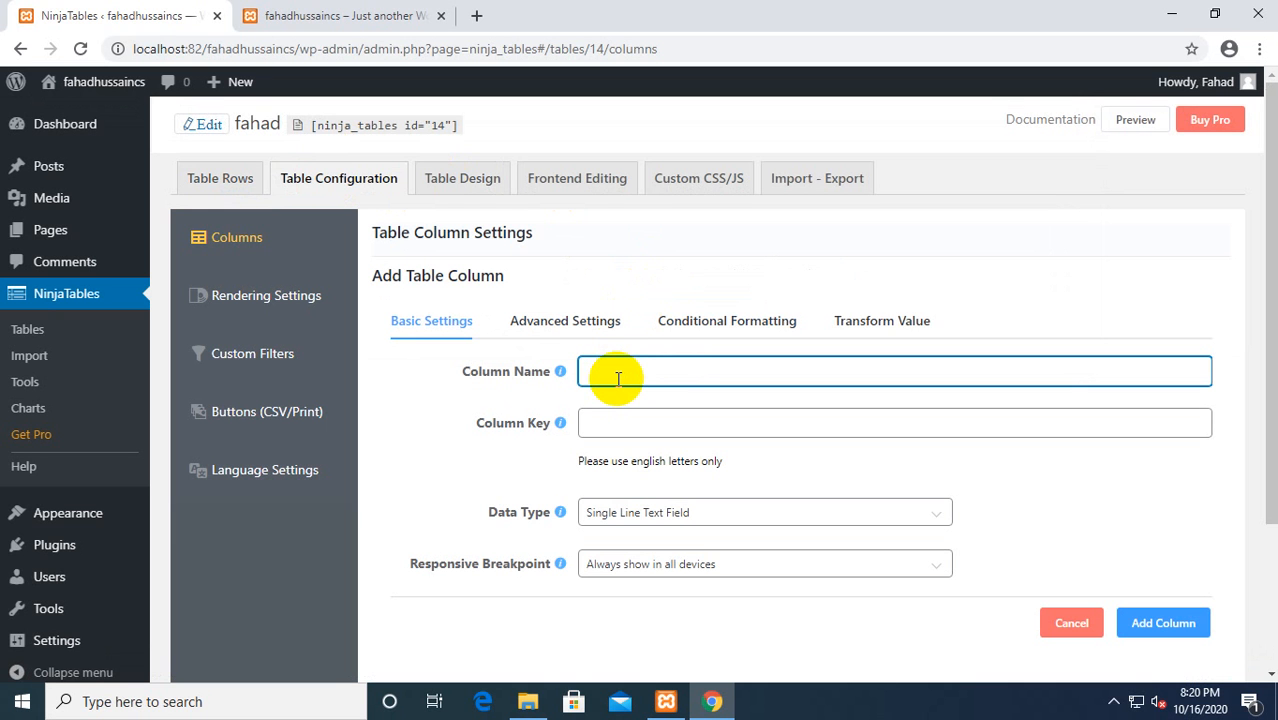
text(ID)
click(651, 522)
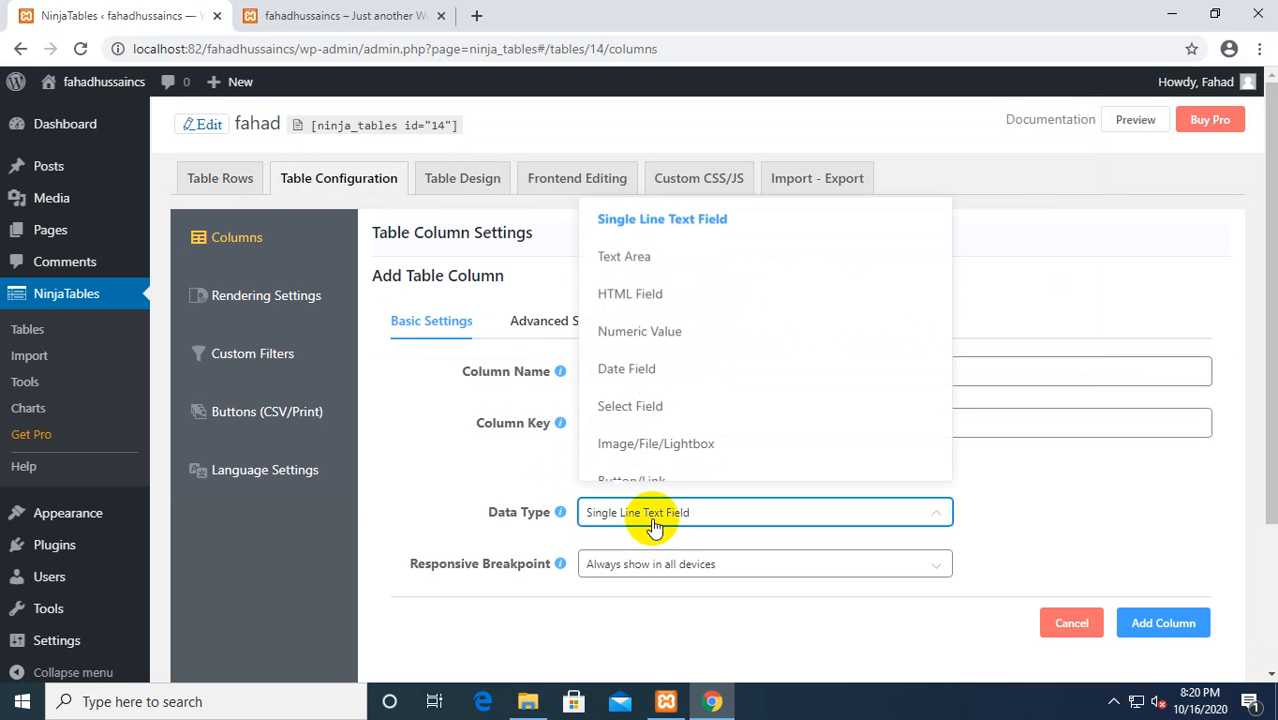
click(633, 256)
click(716, 563)
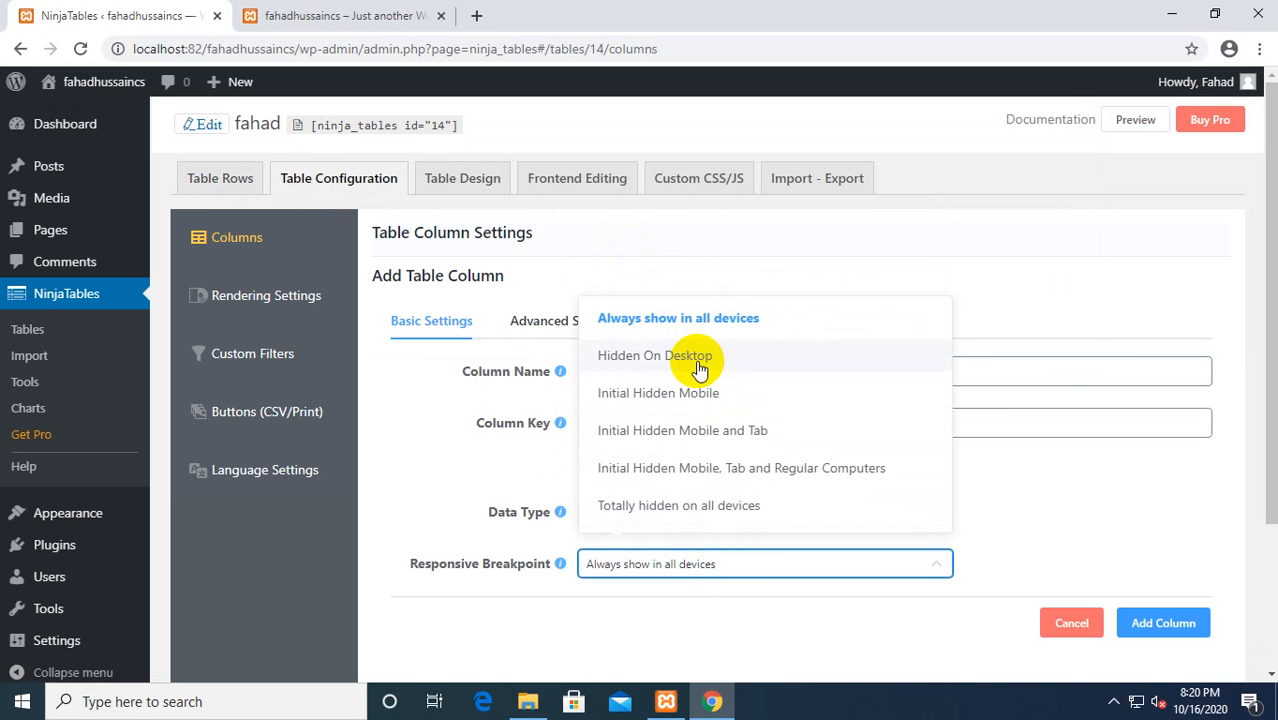
click(697, 326)
Step: Look through the table's design, frontend editing, custom CSS/JS and import-export settings
click(472, 178)
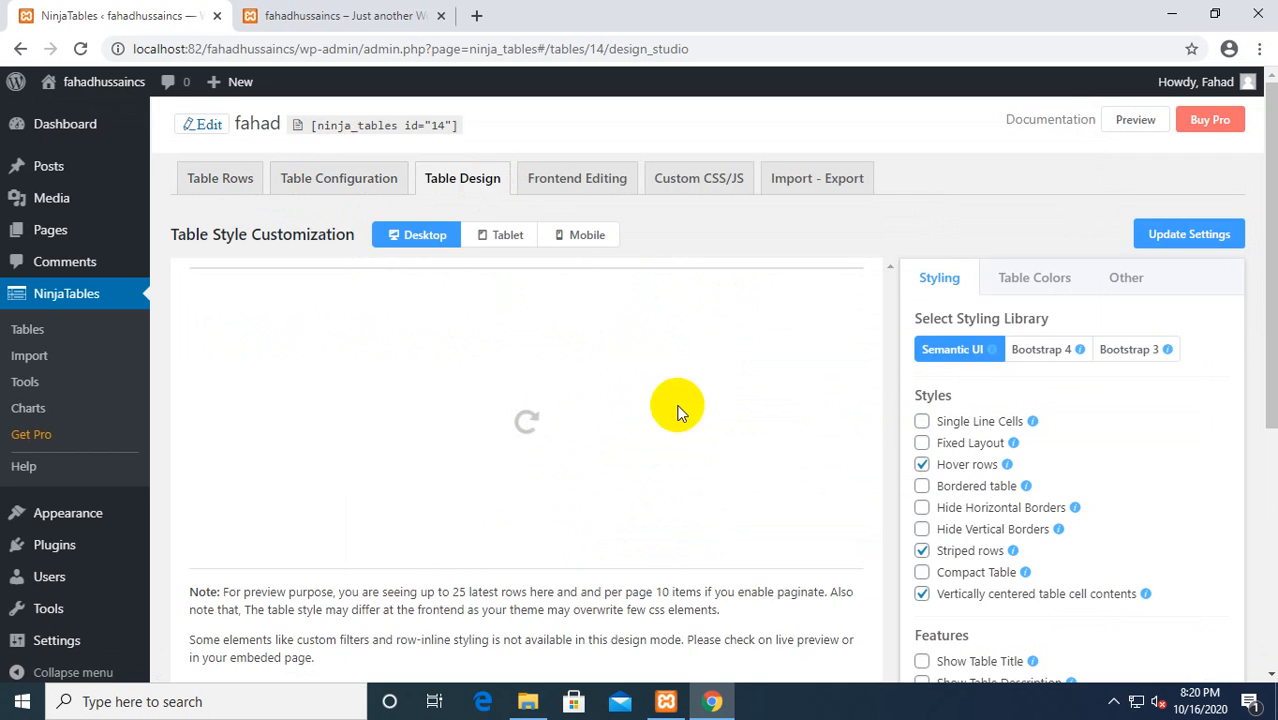
scroll(579, 163, down, 1)
scroll(593, 203, up, 1)
click(585, 190)
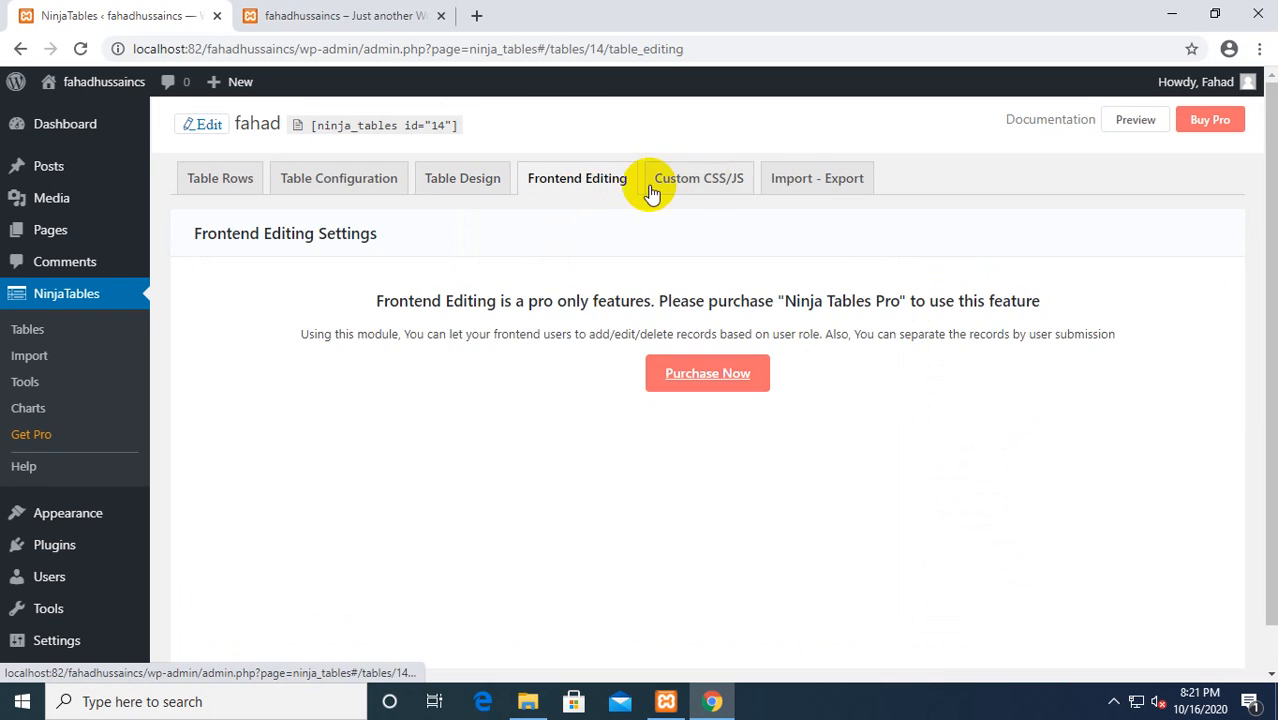
click(700, 180)
click(792, 180)
click(418, 190)
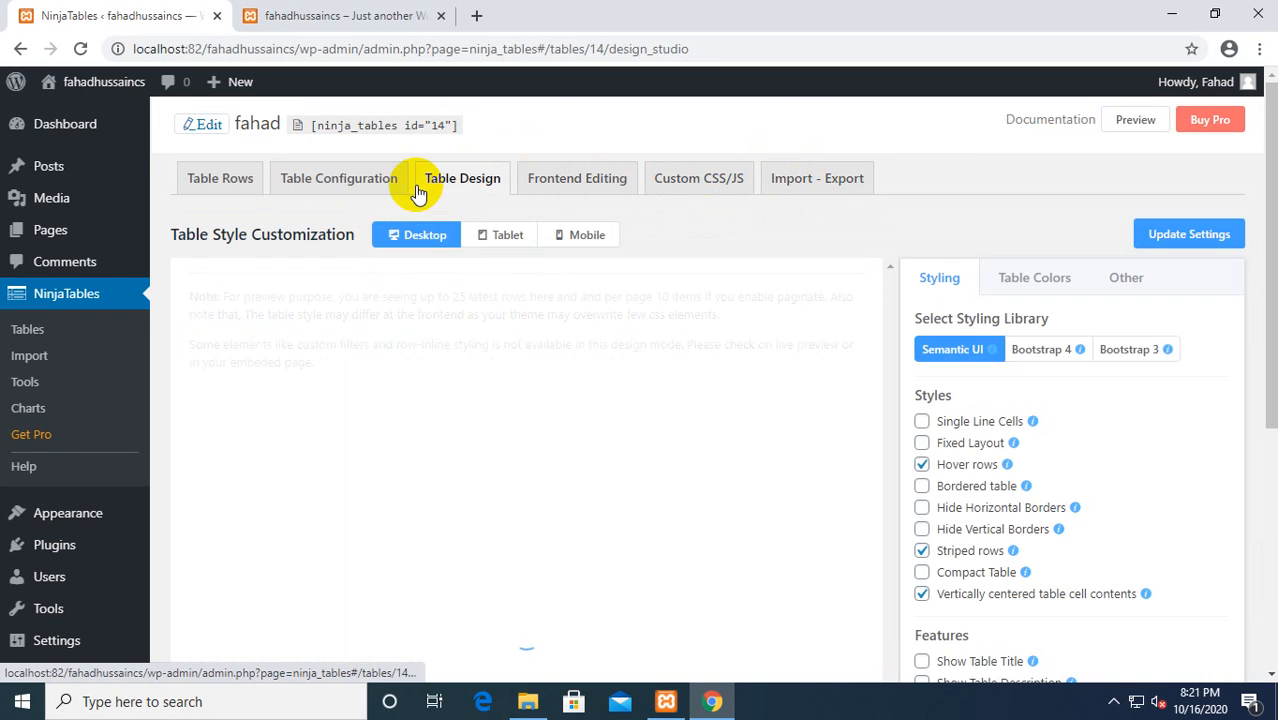
Step: Add a single line text column named 12 in the table configuration
click(372, 180)
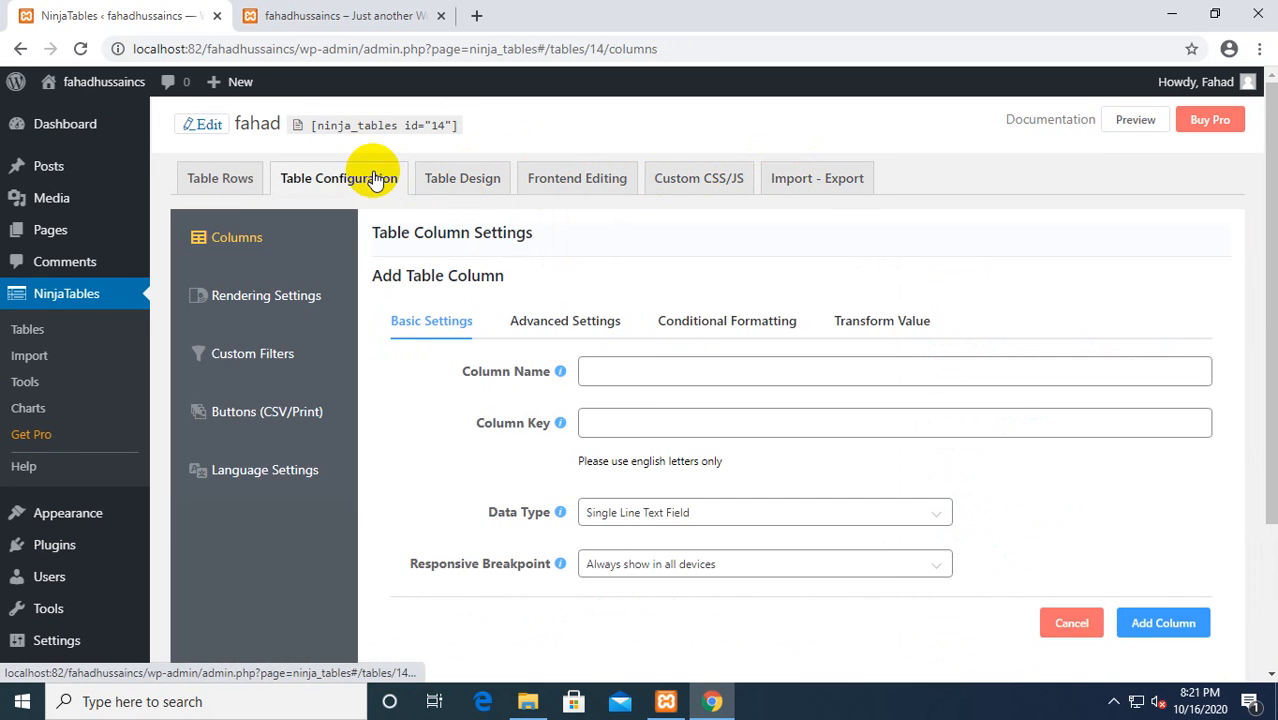
click(616, 378)
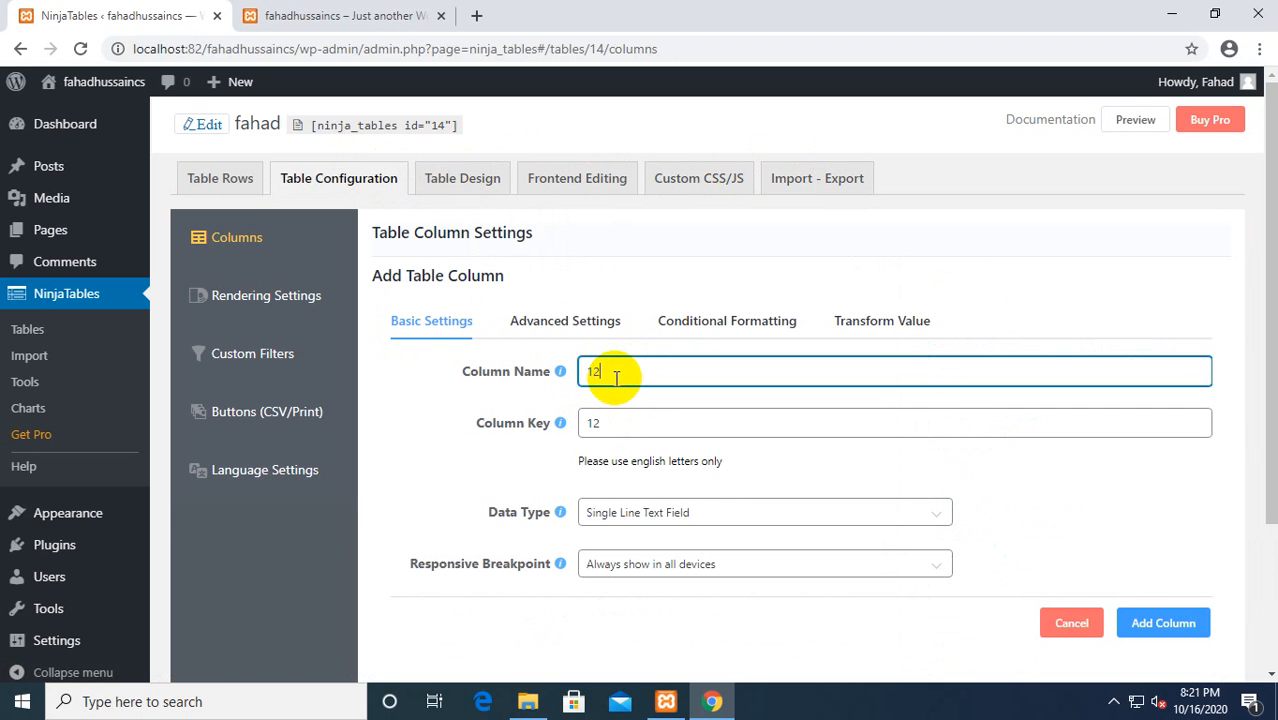
click(1130, 628)
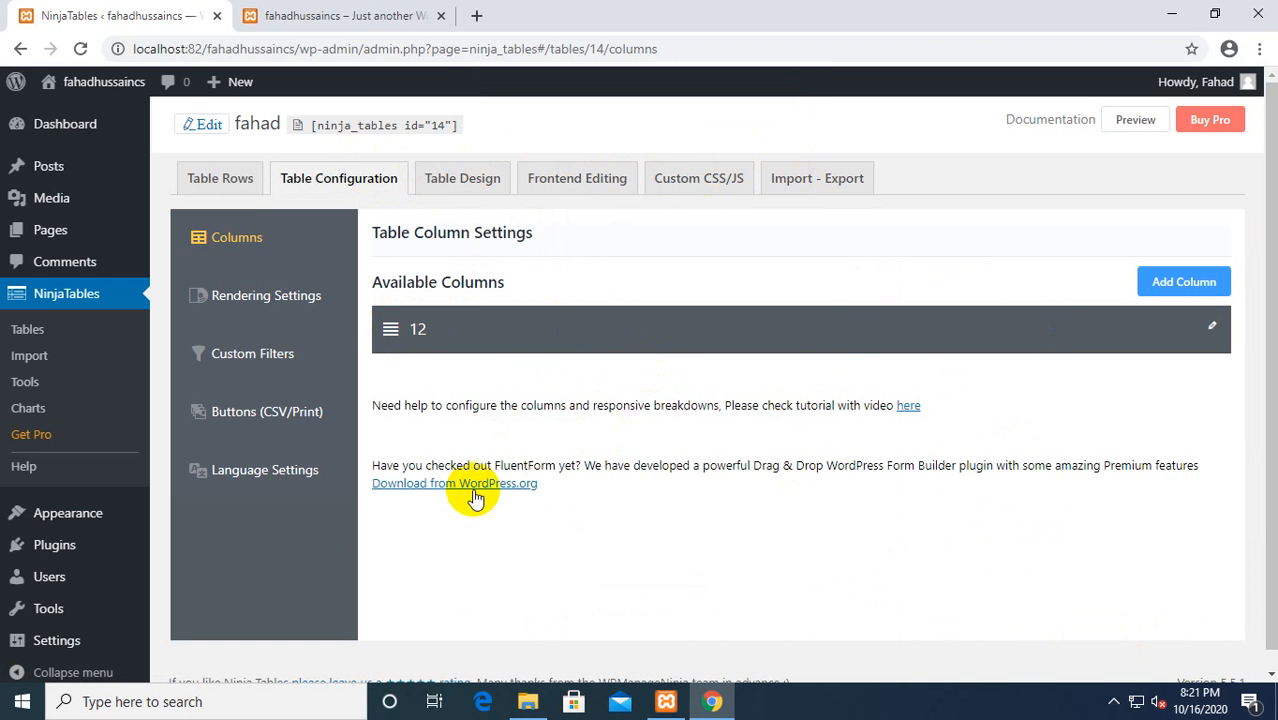
Step: Examine the advanced settings of column 12, including text alignment, filtering, sorting and column colors
click(1210, 327)
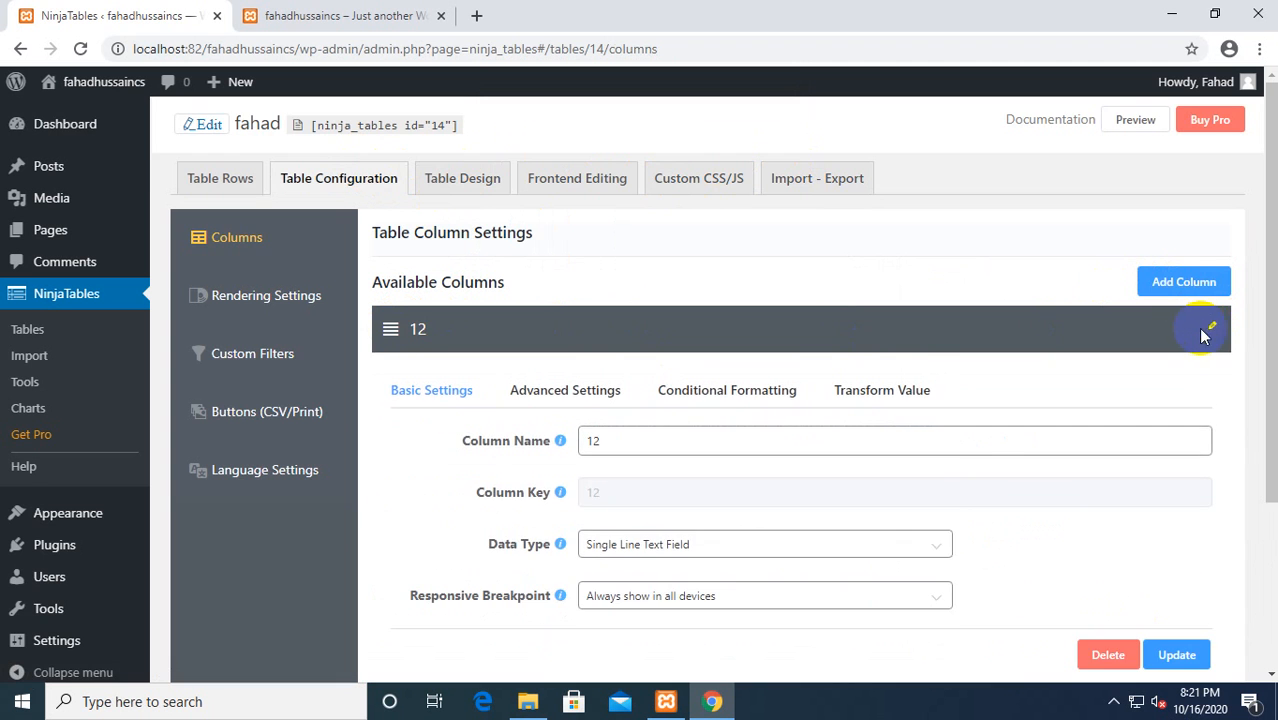
scroll(730, 405, down, 1)
click(597, 302)
scroll(625, 337, down, 2)
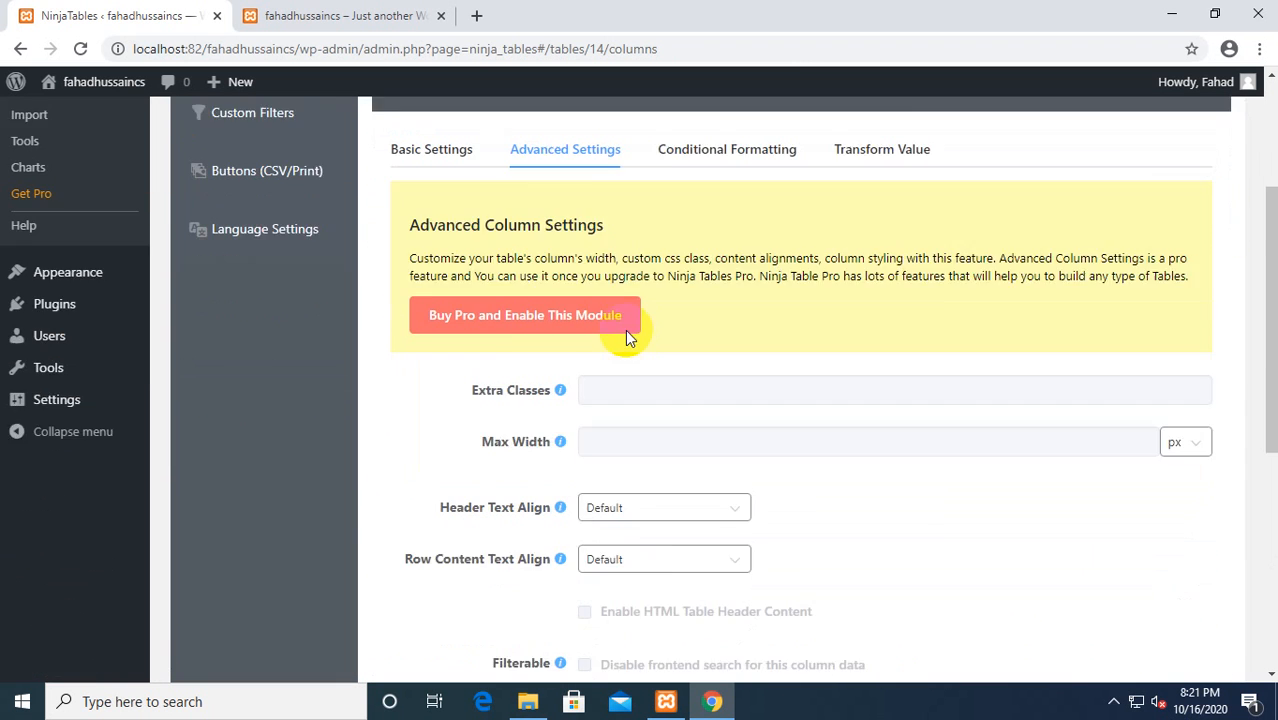
scroll(630, 335, down, 1)
scroll(645, 420, down, 2)
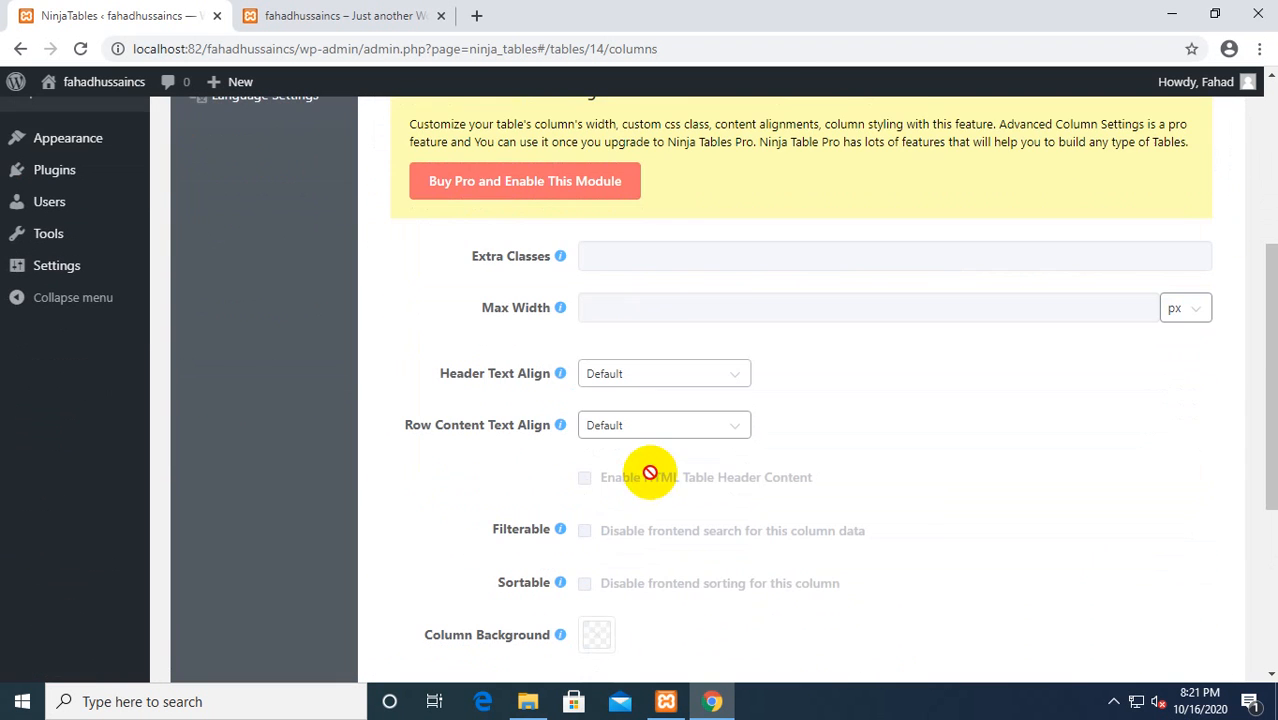
click(674, 382)
click(676, 384)
scroll(680, 386, down, 2)
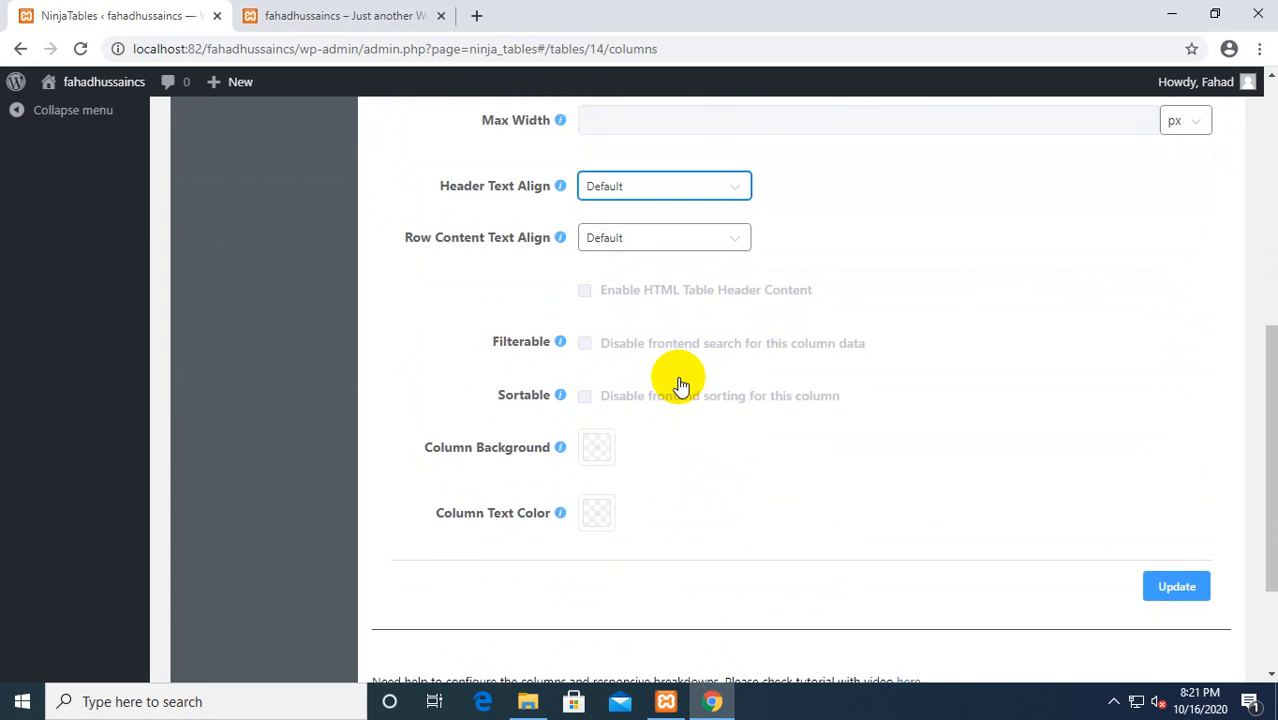
scroll(678, 385, down, 2)
scroll(678, 385, up, 6)
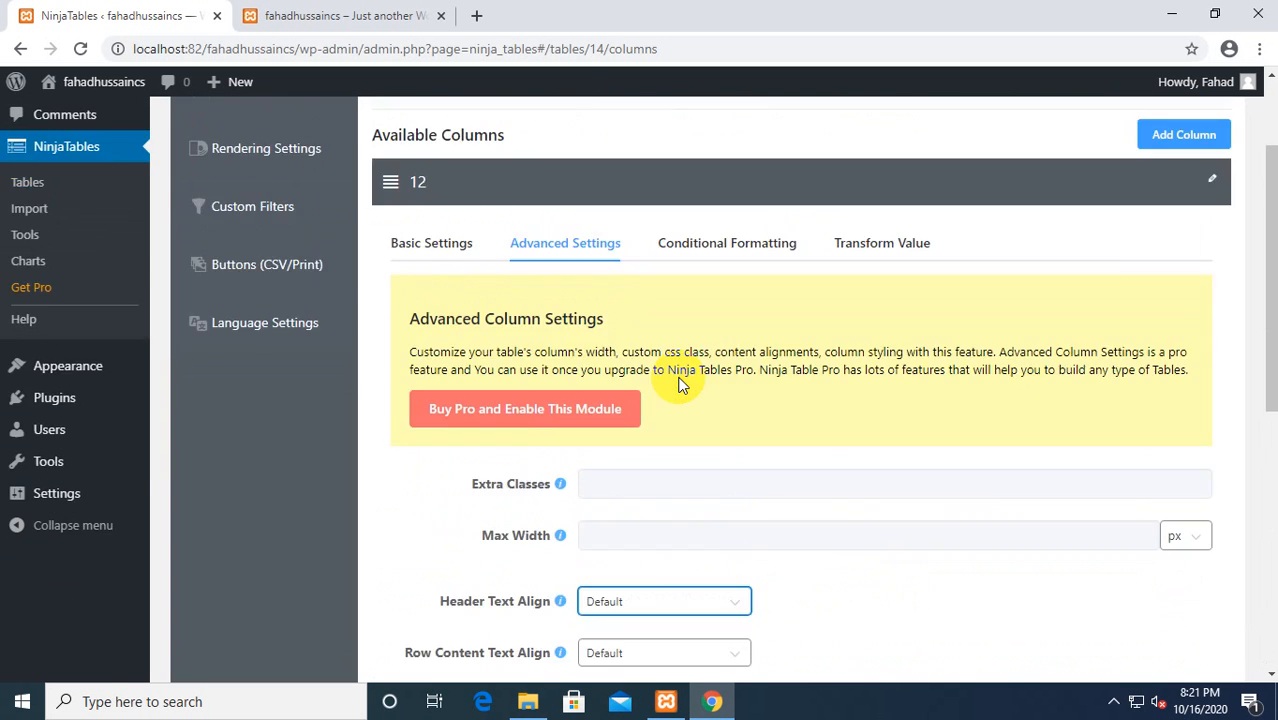
scroll(678, 385, up, 2)
Step: Return to the table rows and set the pagination to 10 rows per page
click(210, 177)
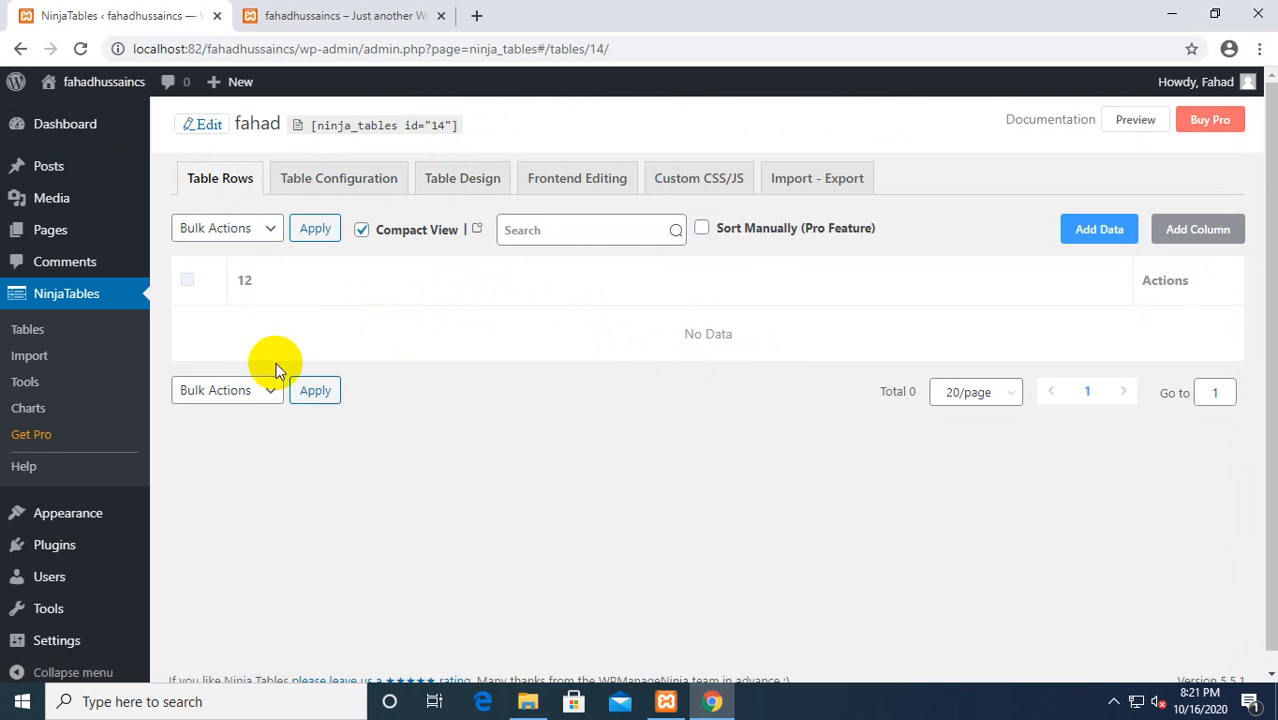
scroll(400, 380, down, 1)
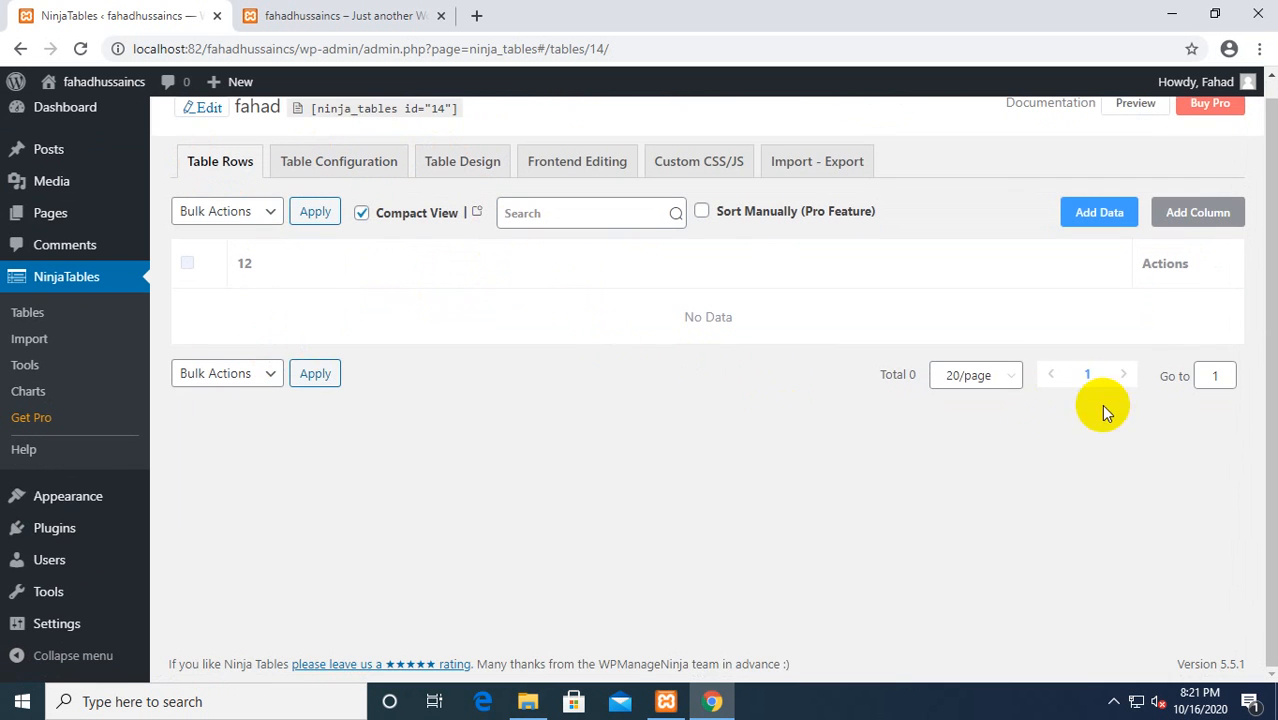
click(1157, 222)
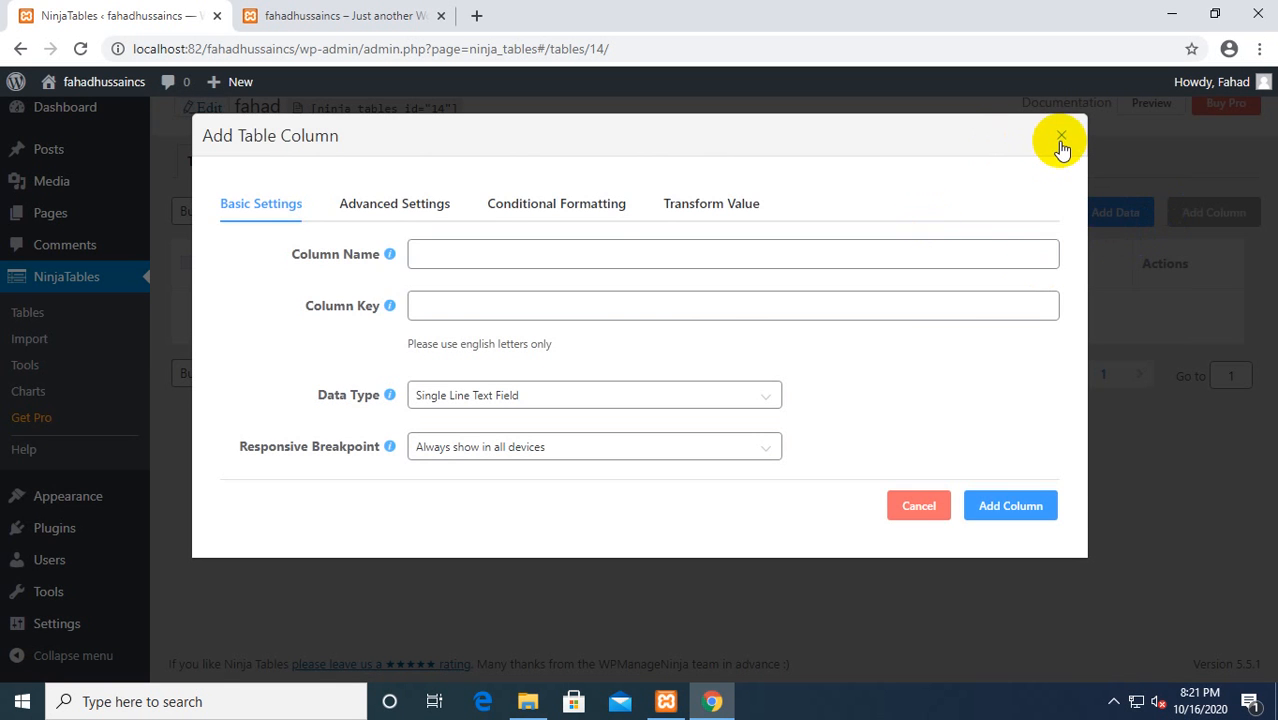
click(1061, 141)
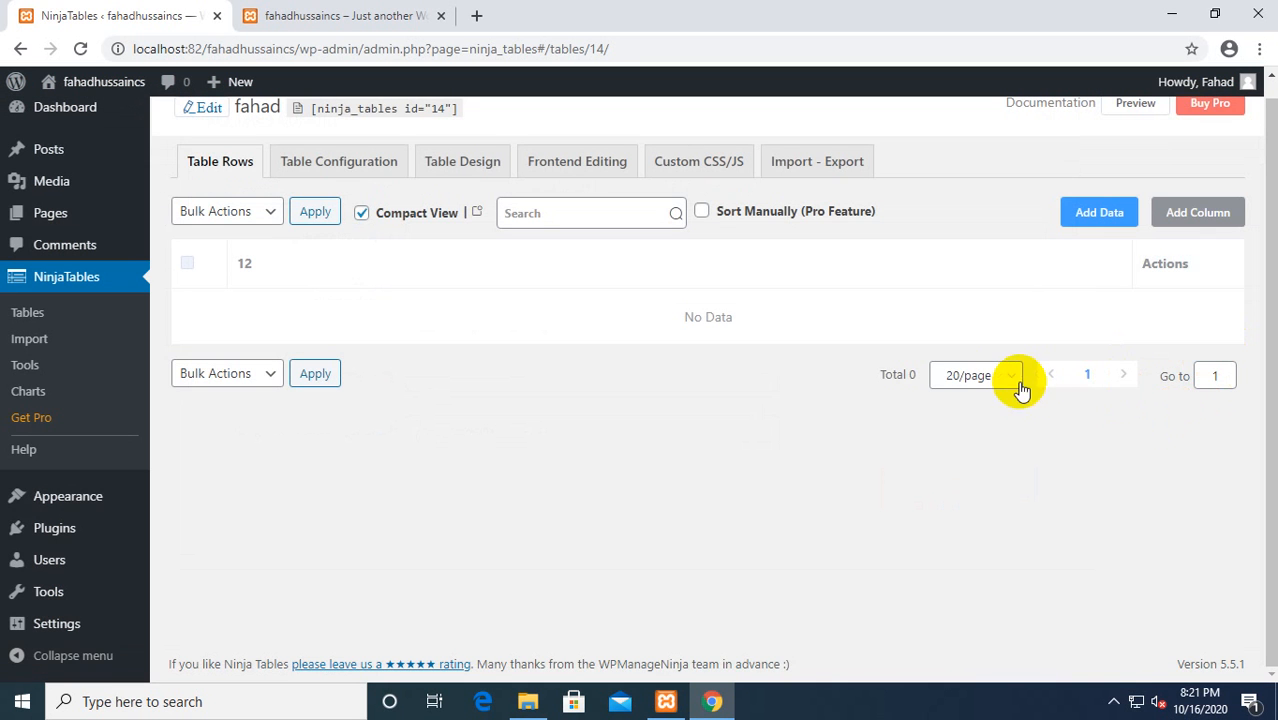
click(1018, 388)
click(982, 424)
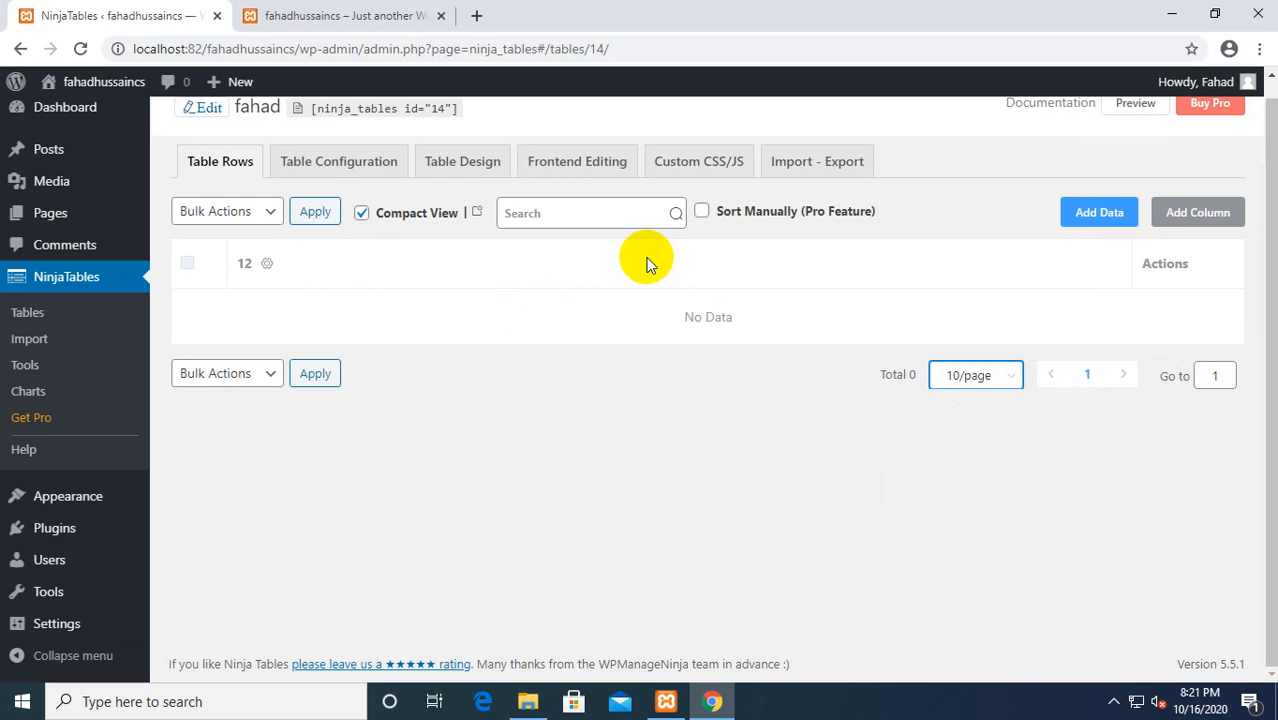
click(262, 222)
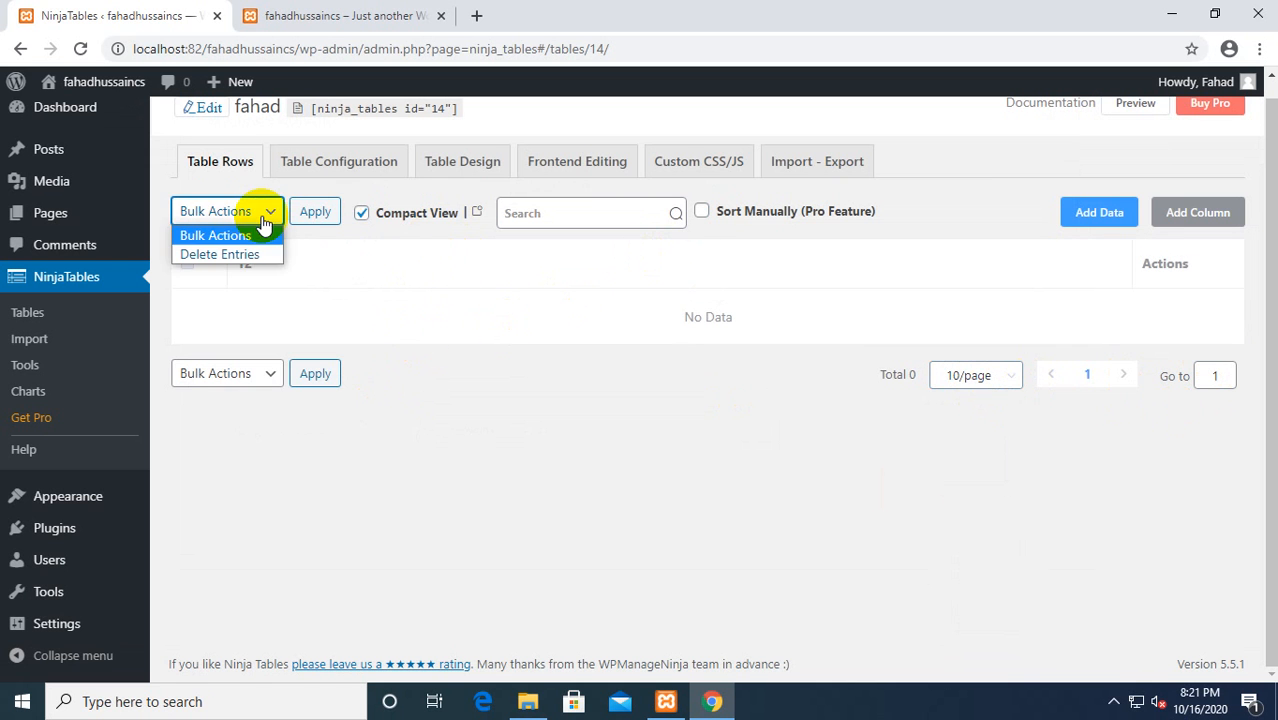
click(260, 216)
click(530, 211)
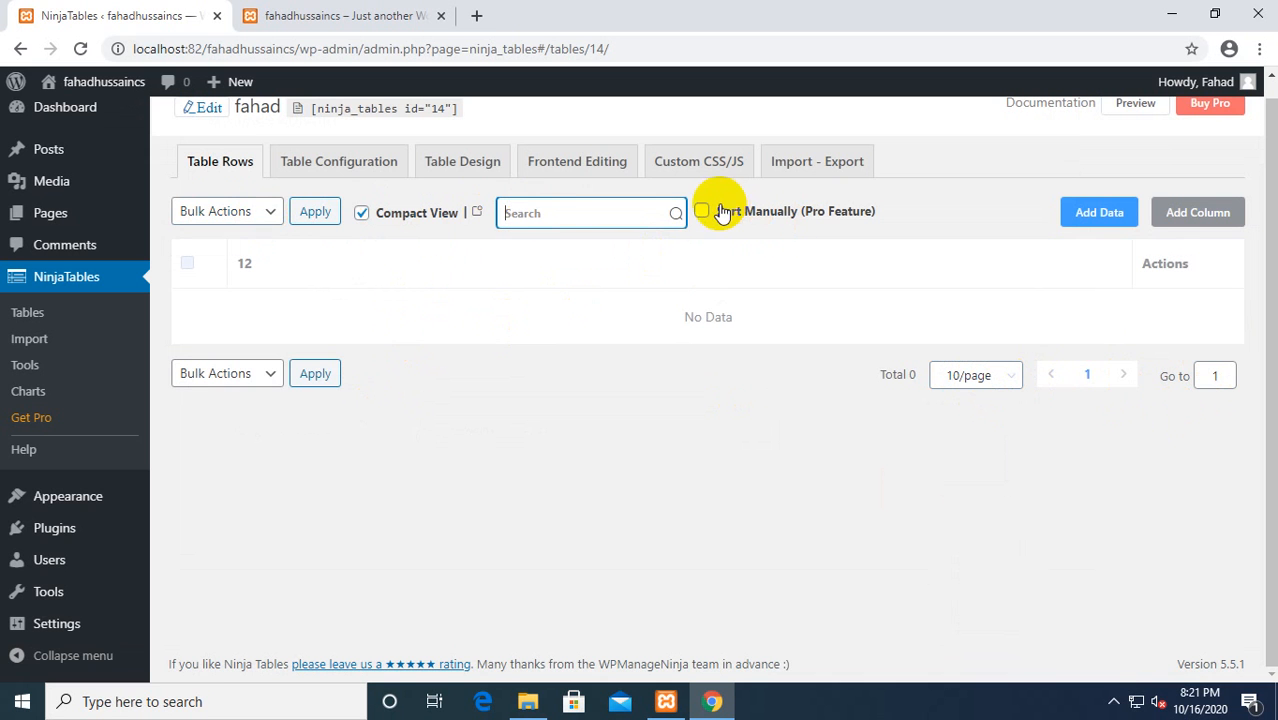
Step: Add a data row with the value dedede in column 12 of the table
click(1123, 215)
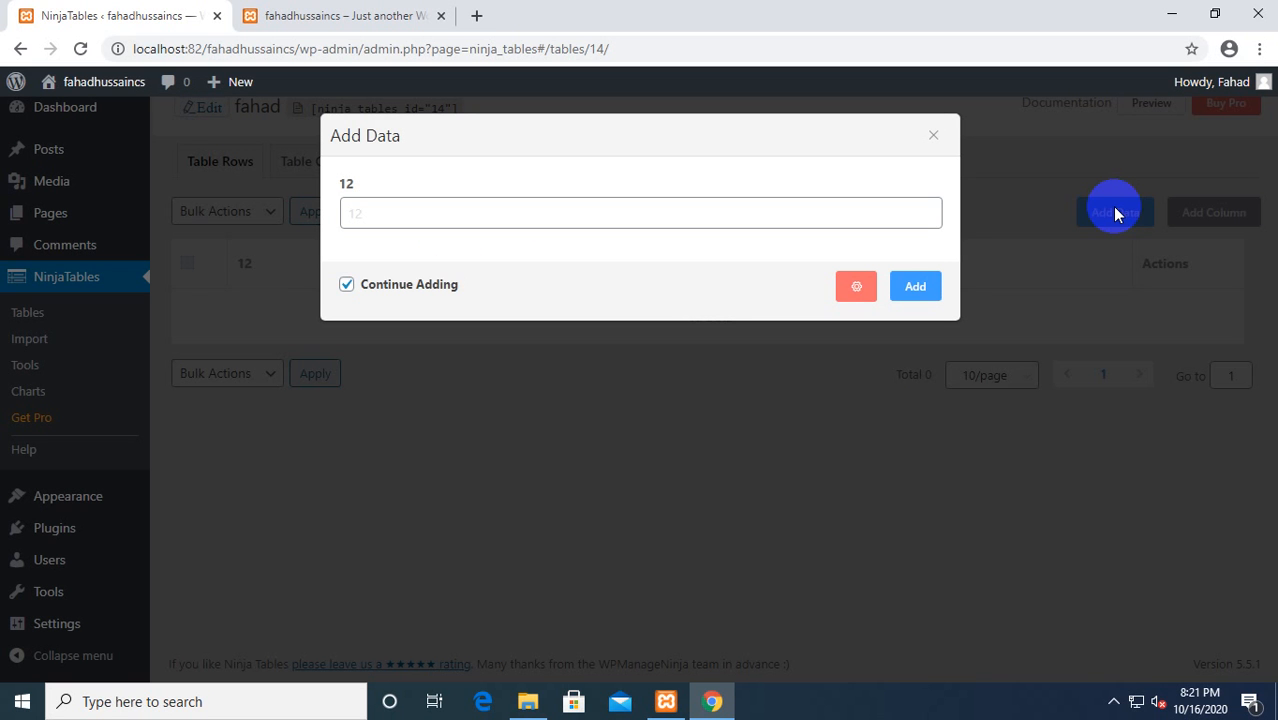
click(675, 215)
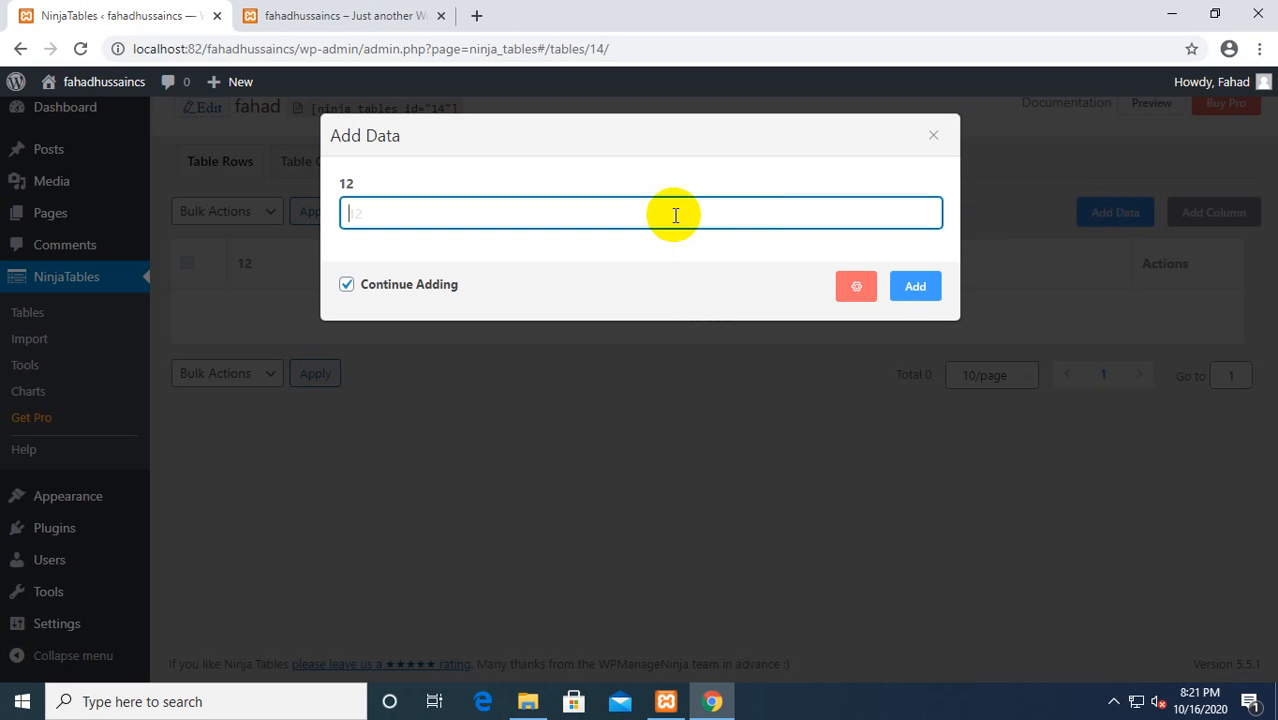
click(845, 285)
click(477, 213)
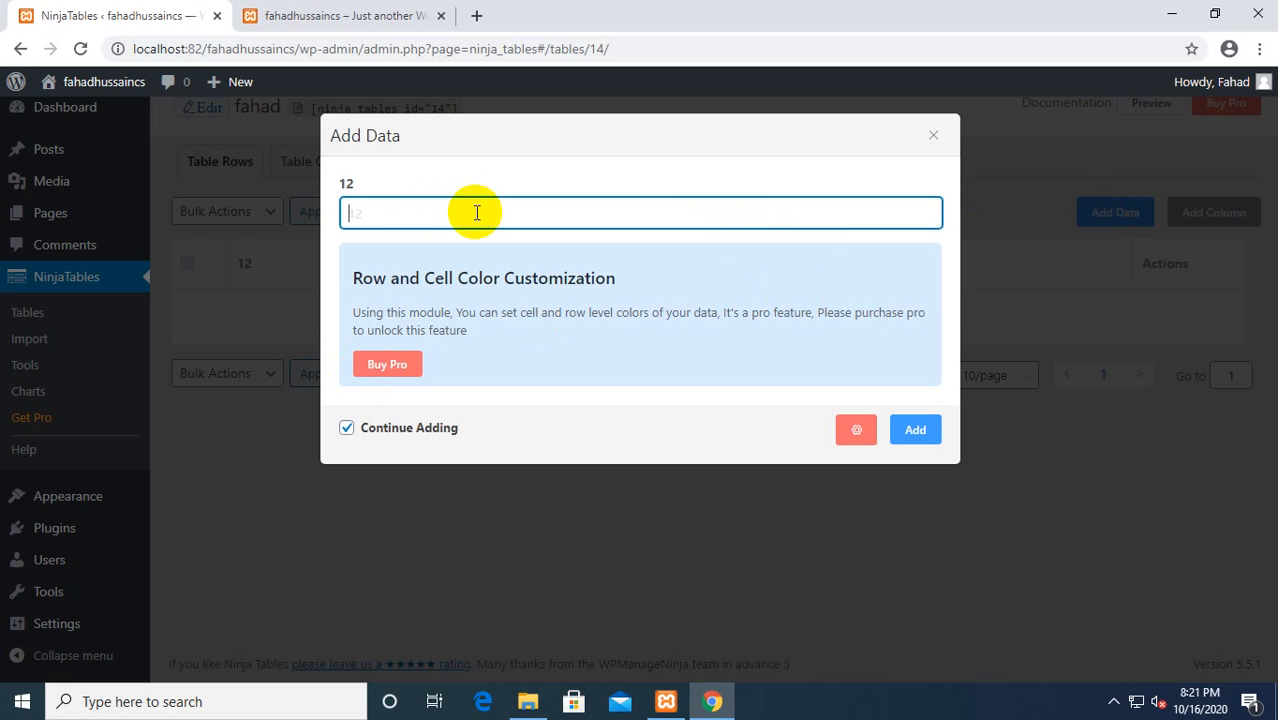
text(dedede)
click(895, 440)
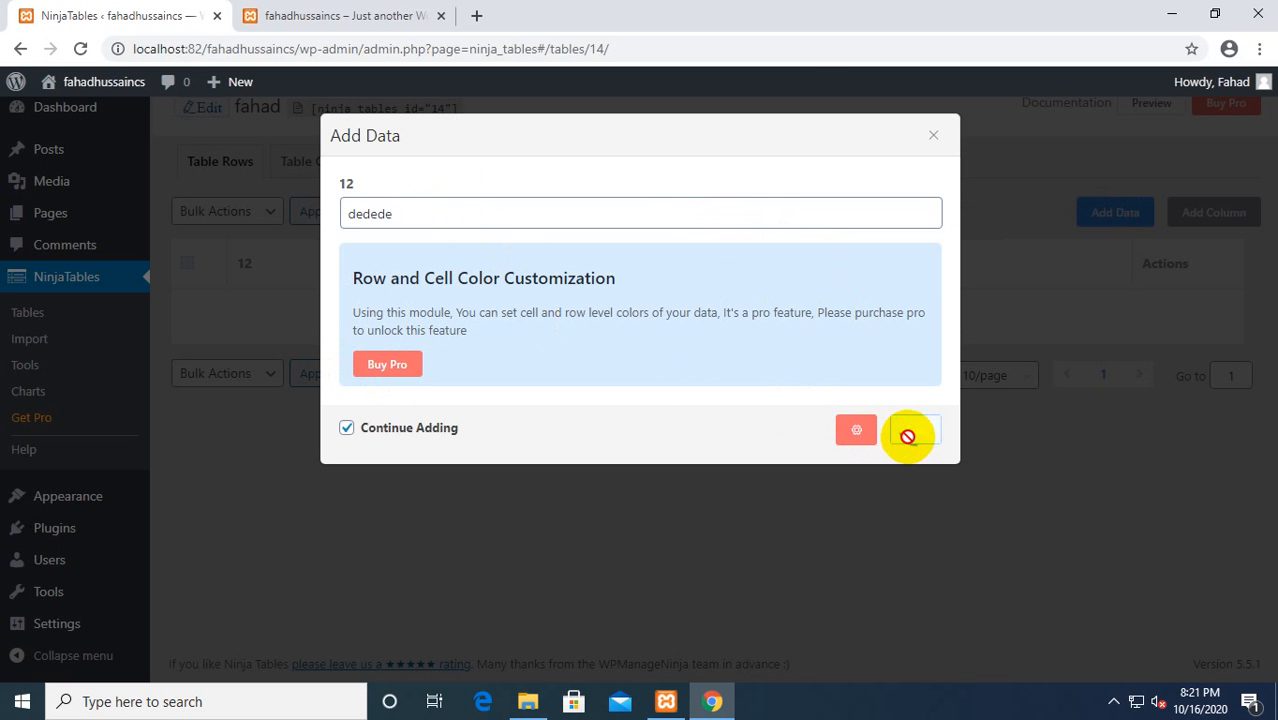
click(933, 136)
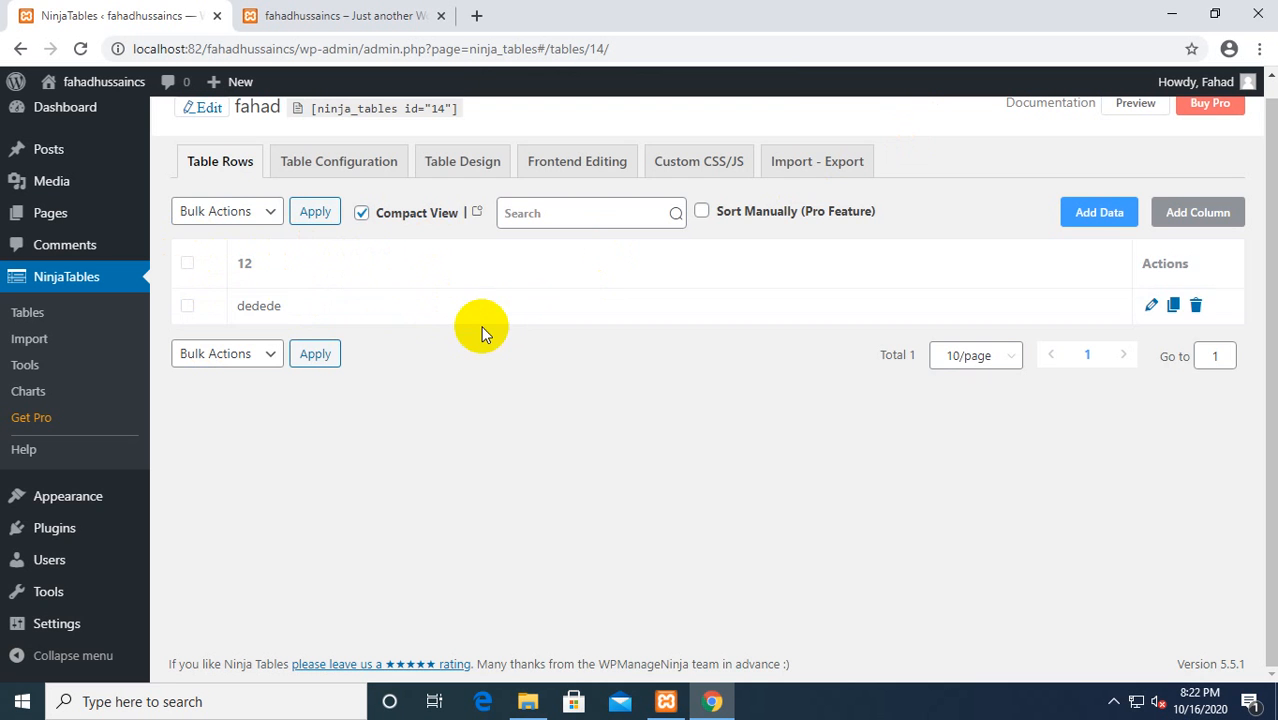
Step: Add another data row with the value fdfdfdf in column 12 of the table
click(1172, 212)
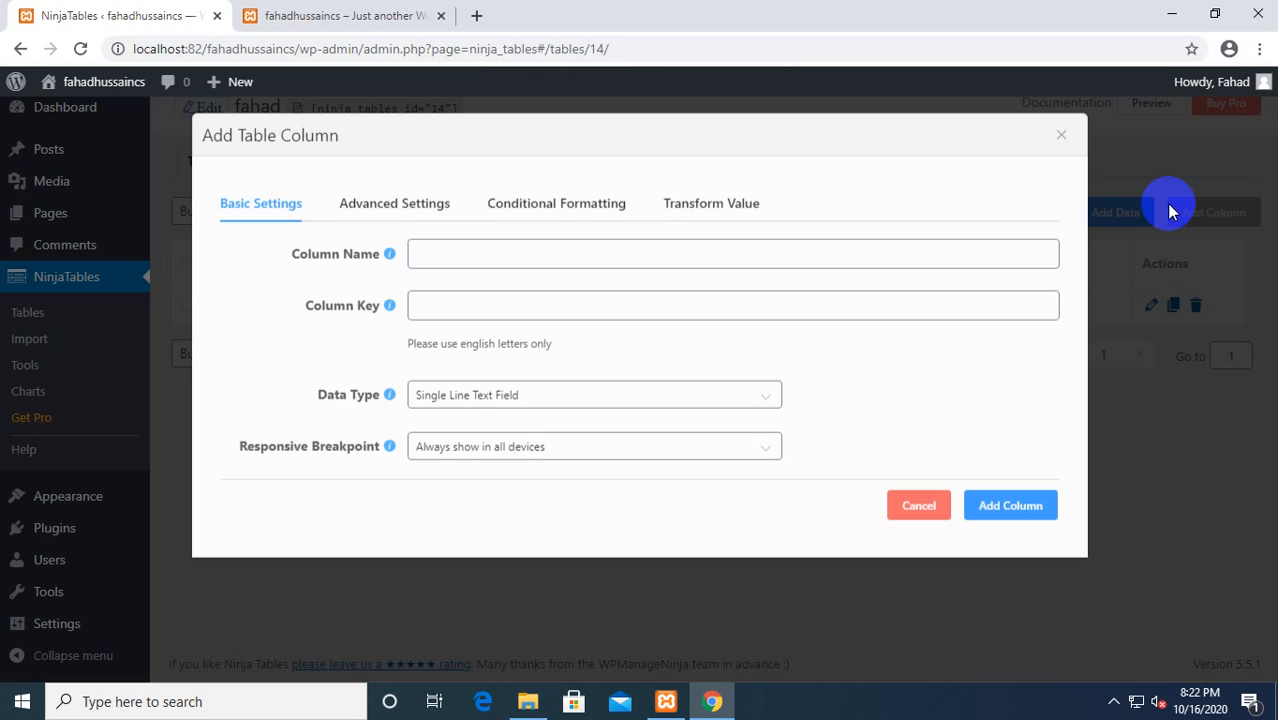
click(925, 510)
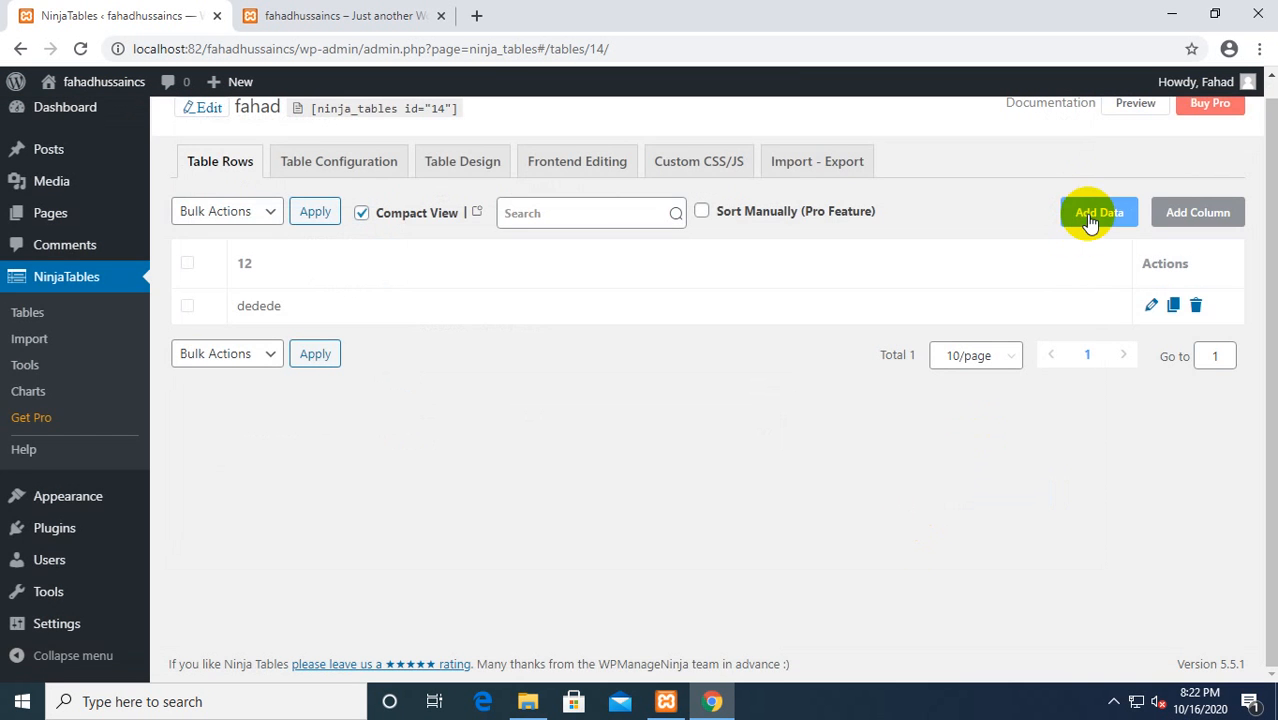
click(1097, 213)
click(484, 218)
text(fdfdfdf)
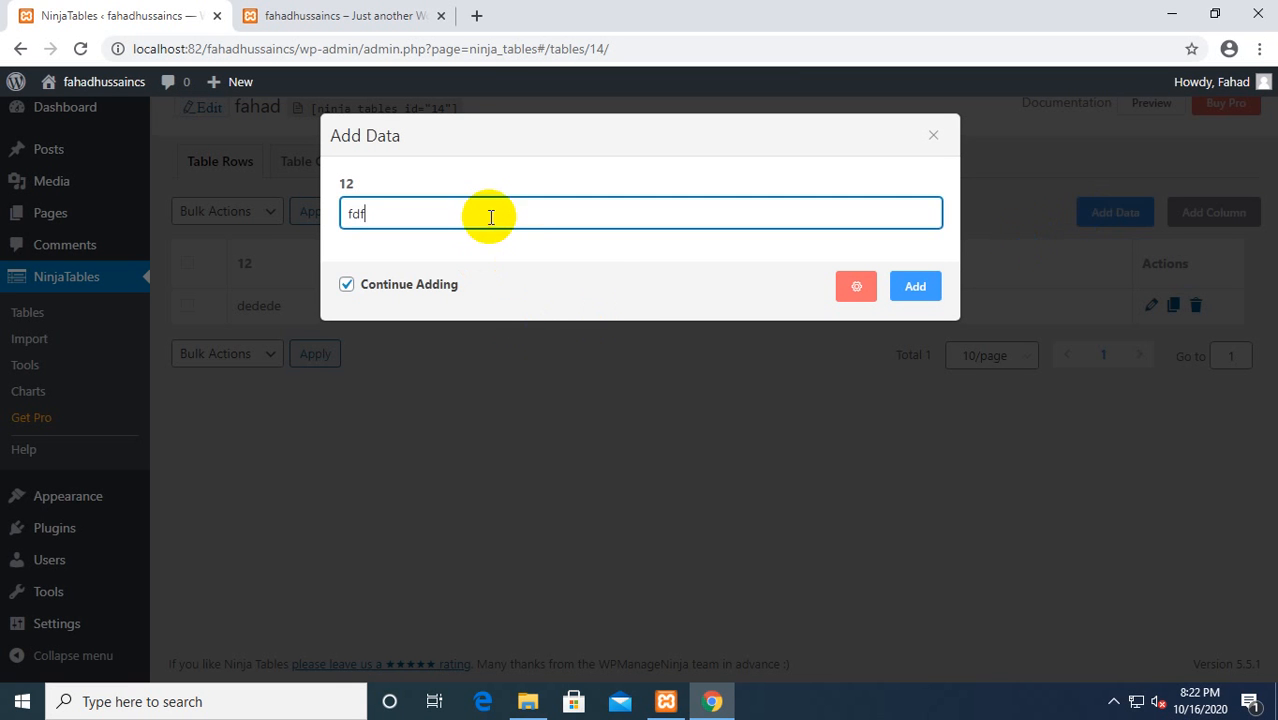
click(913, 288)
click(912, 292)
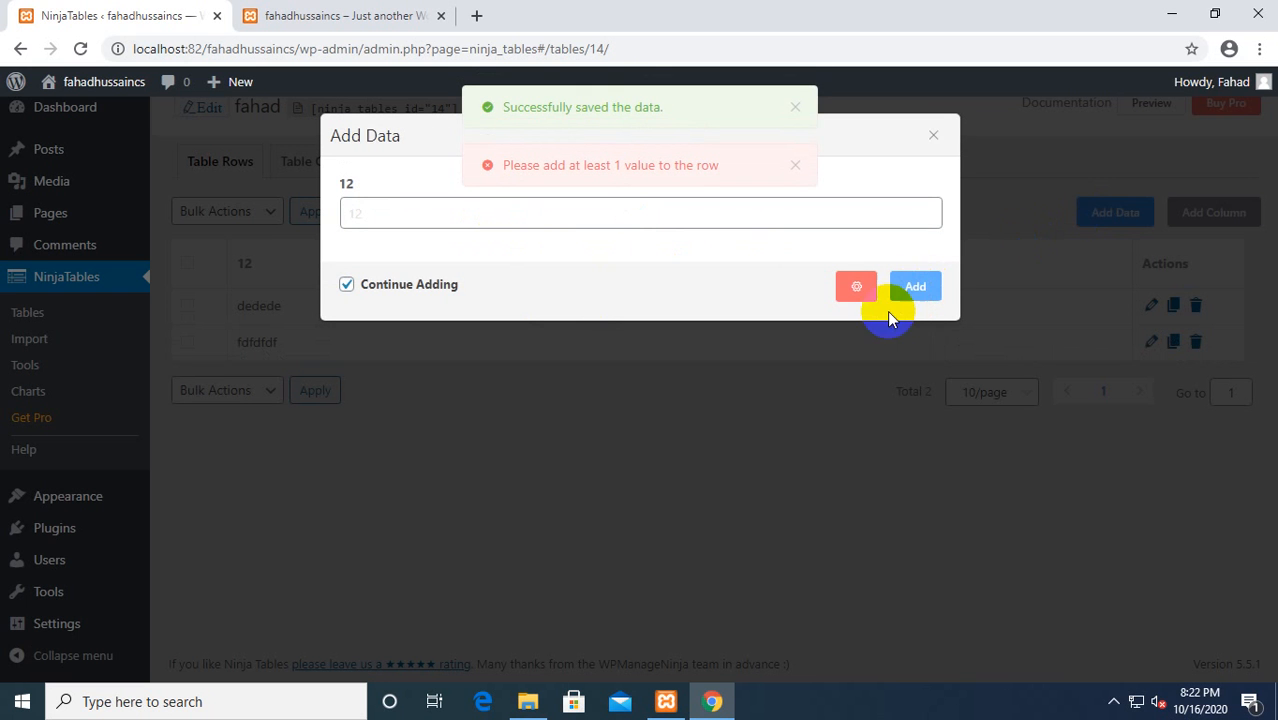
click(933, 133)
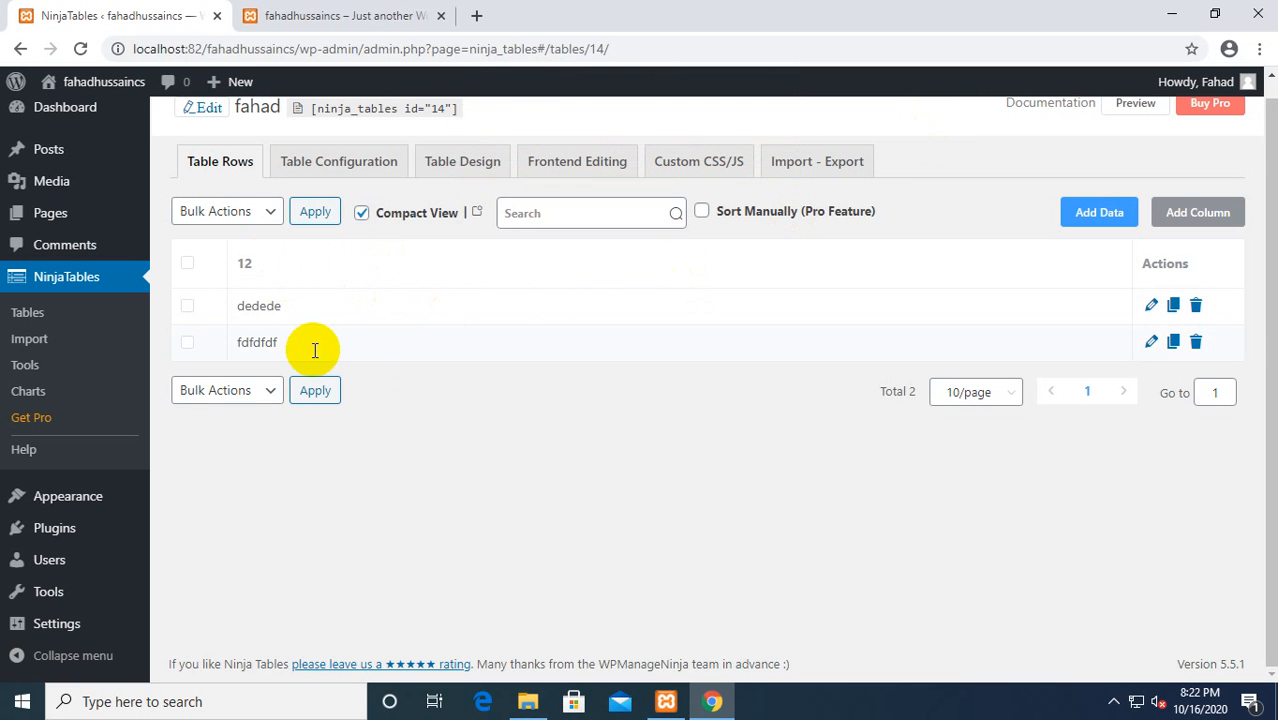
Step: Enable the Fixed Layout and Bordered table styles in the table's design settings
click(330, 163)
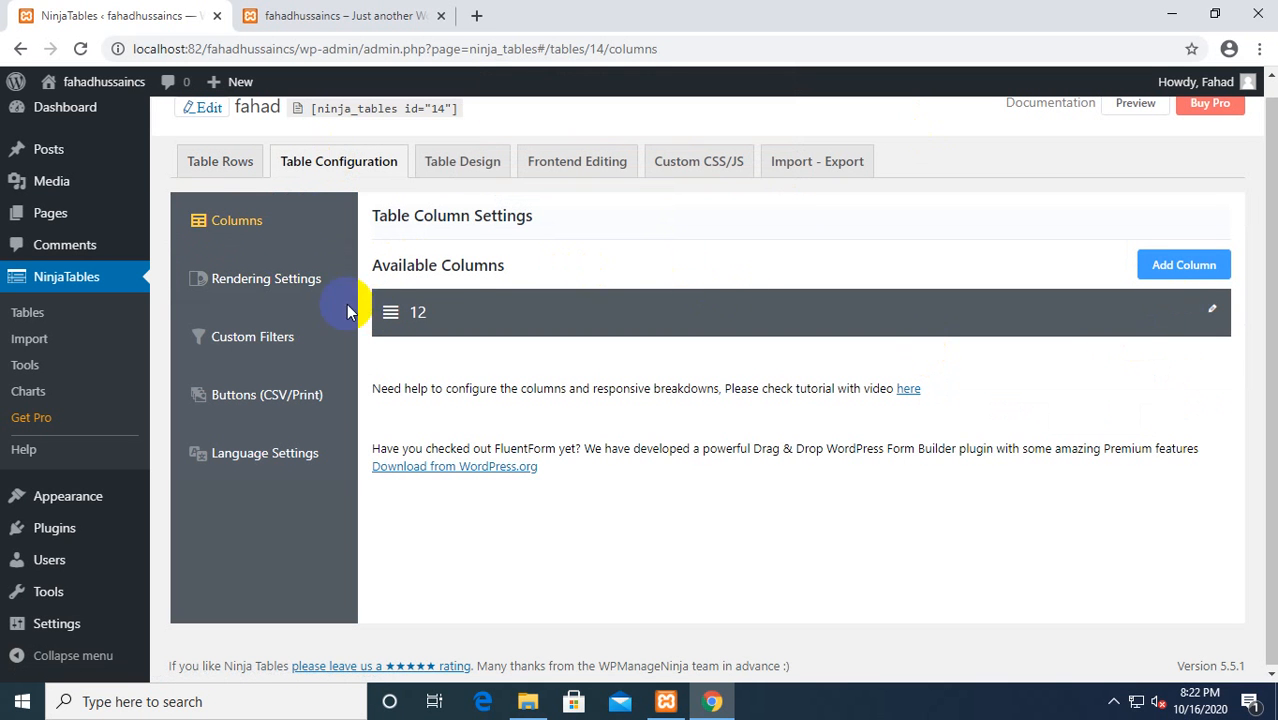
click(455, 175)
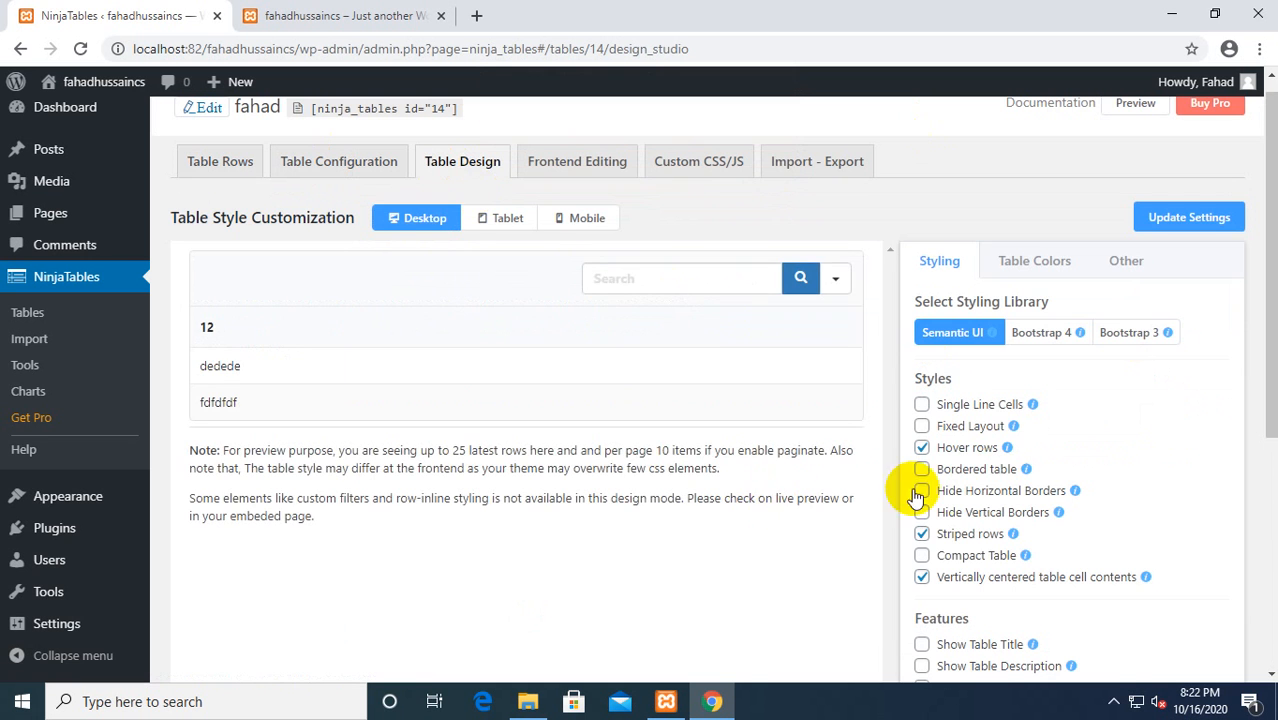
scroll(776, 455, down, 1)
click(921, 332)
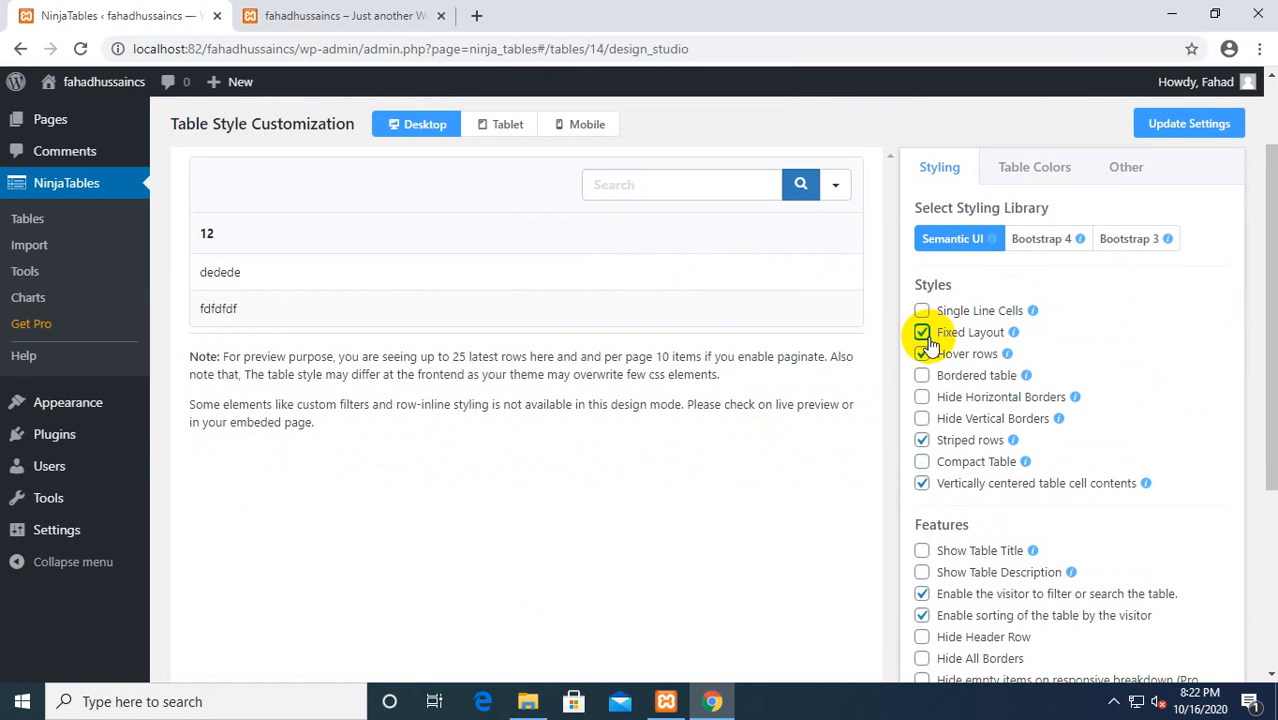
click(921, 375)
scroll(822, 370, down, 5)
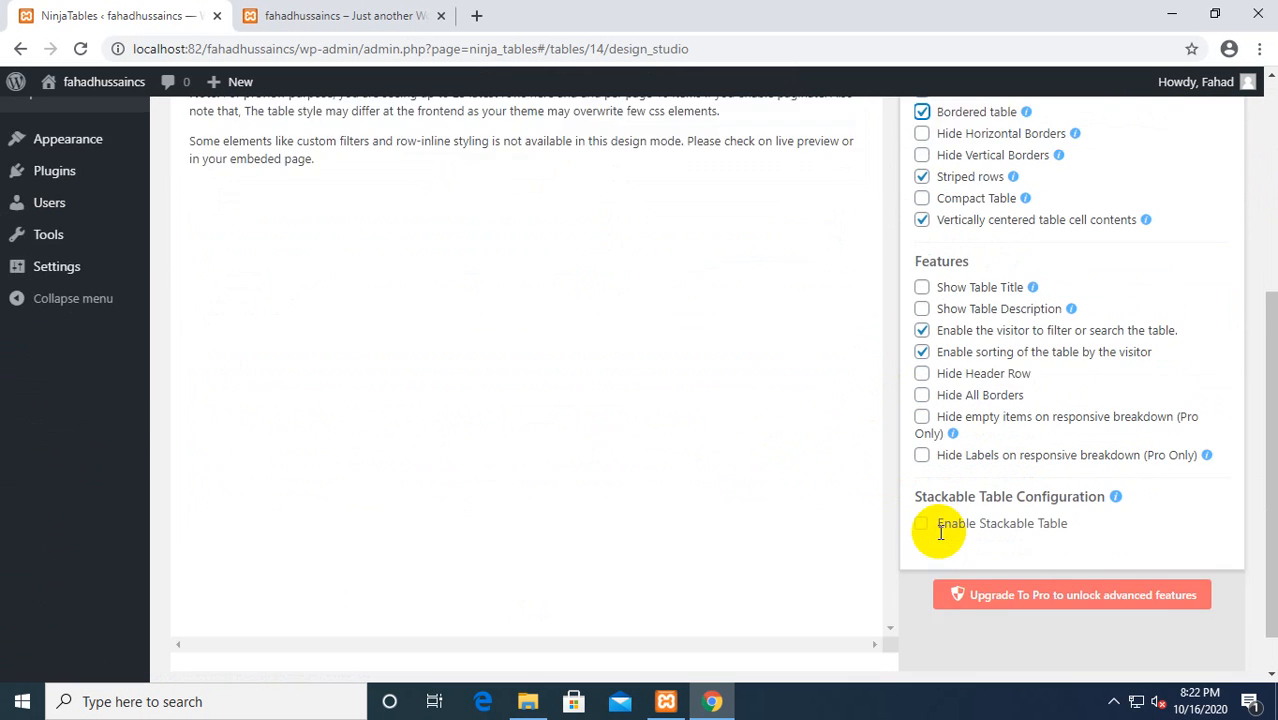
scroll(941, 530, up, 5)
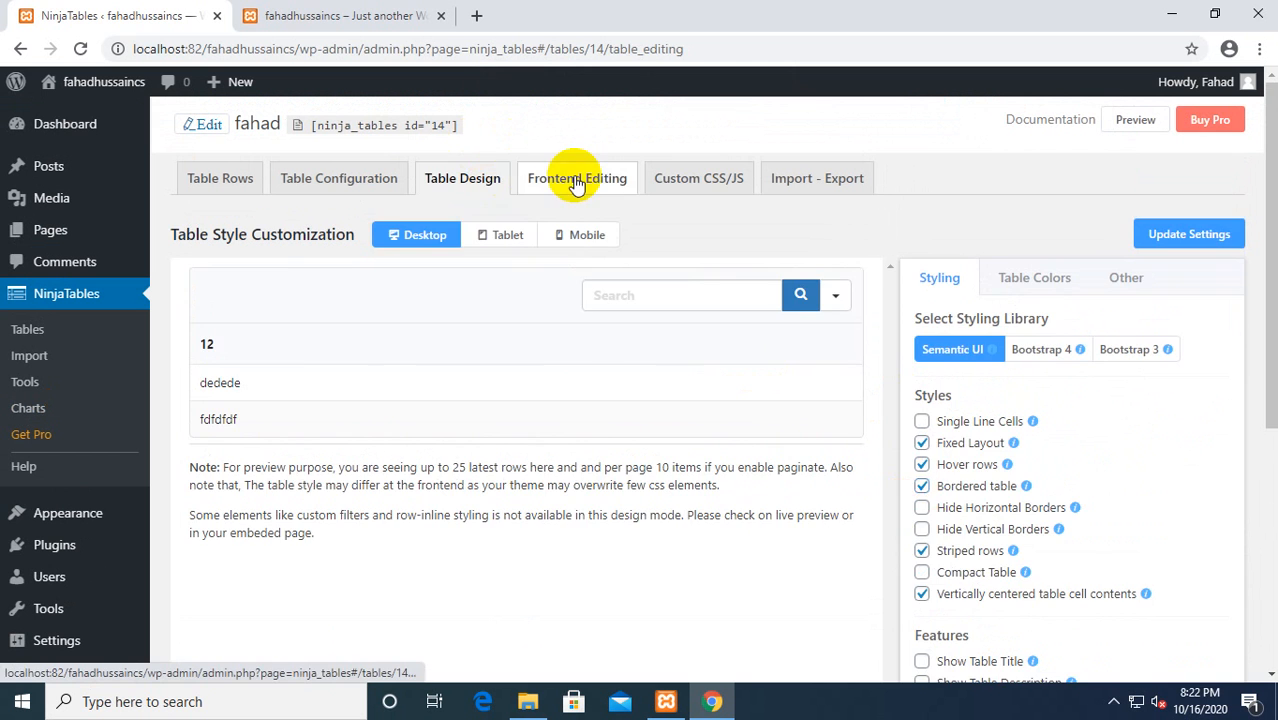
Step: Look through the table's frontend editing and custom CSS settings
click(577, 180)
click(678, 186)
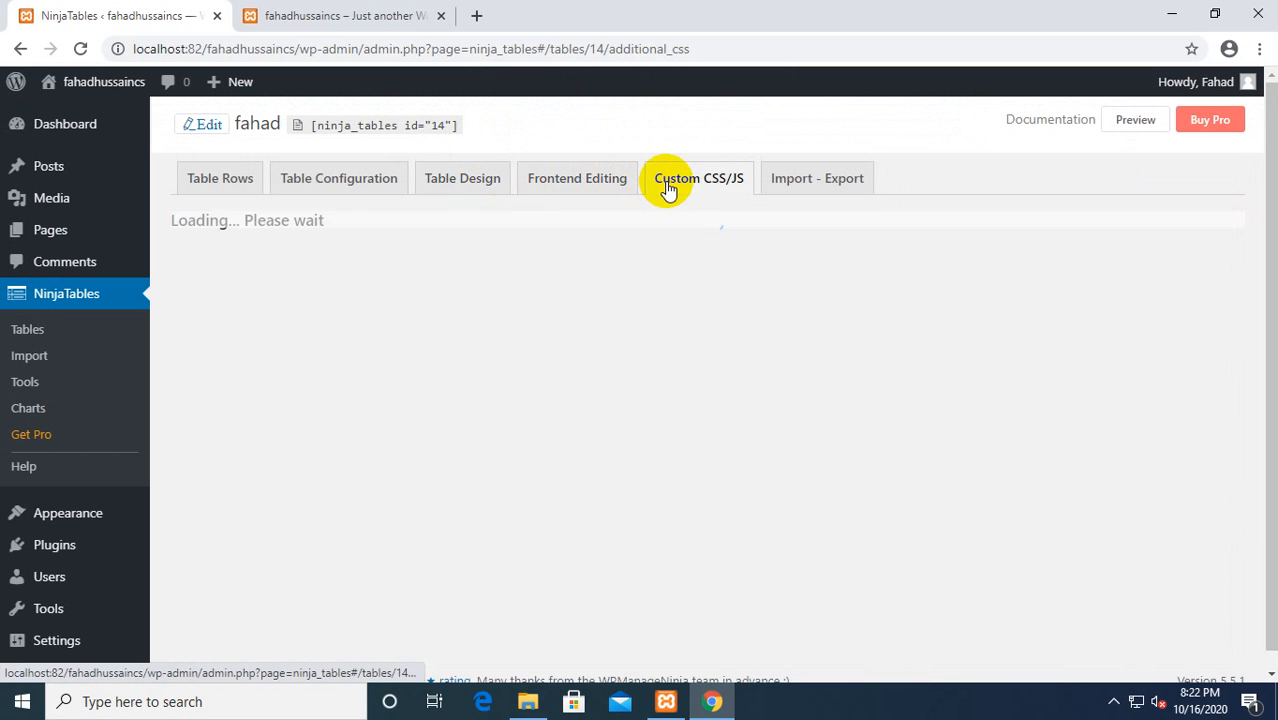
click(505, 368)
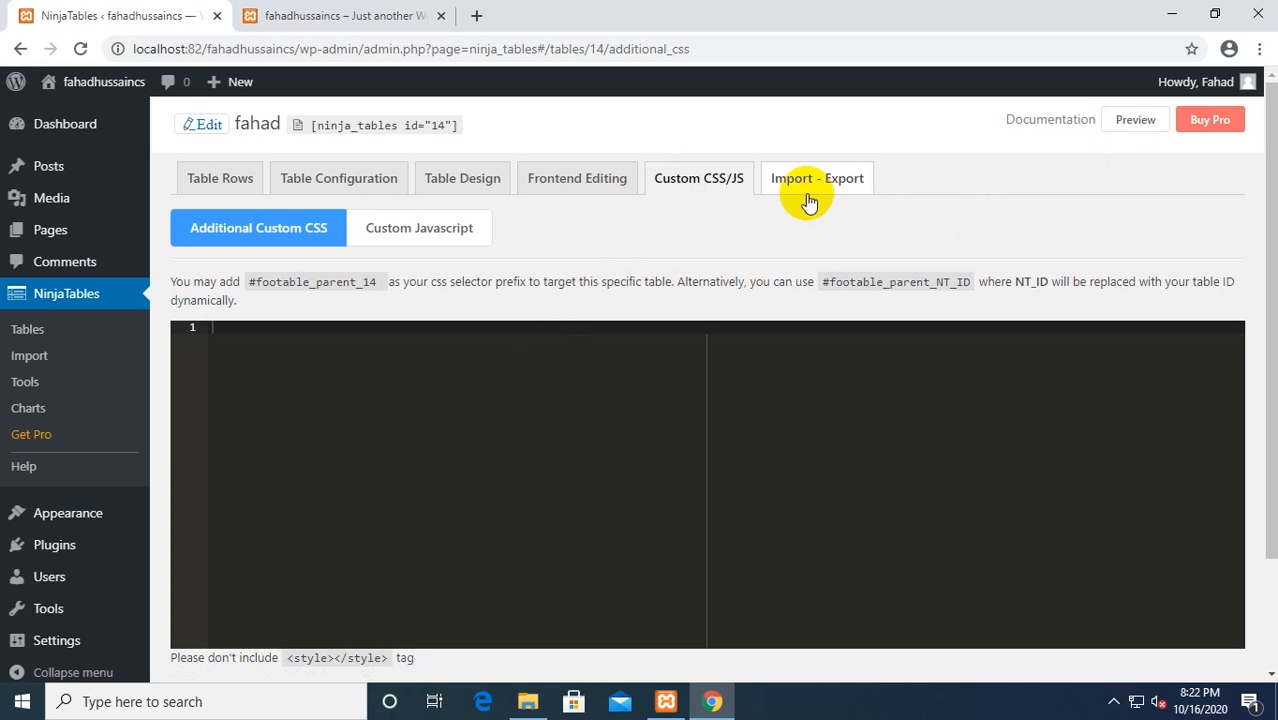
Step: Return to the table rows, open the table's preview to examine it, and close the preview
click(252, 187)
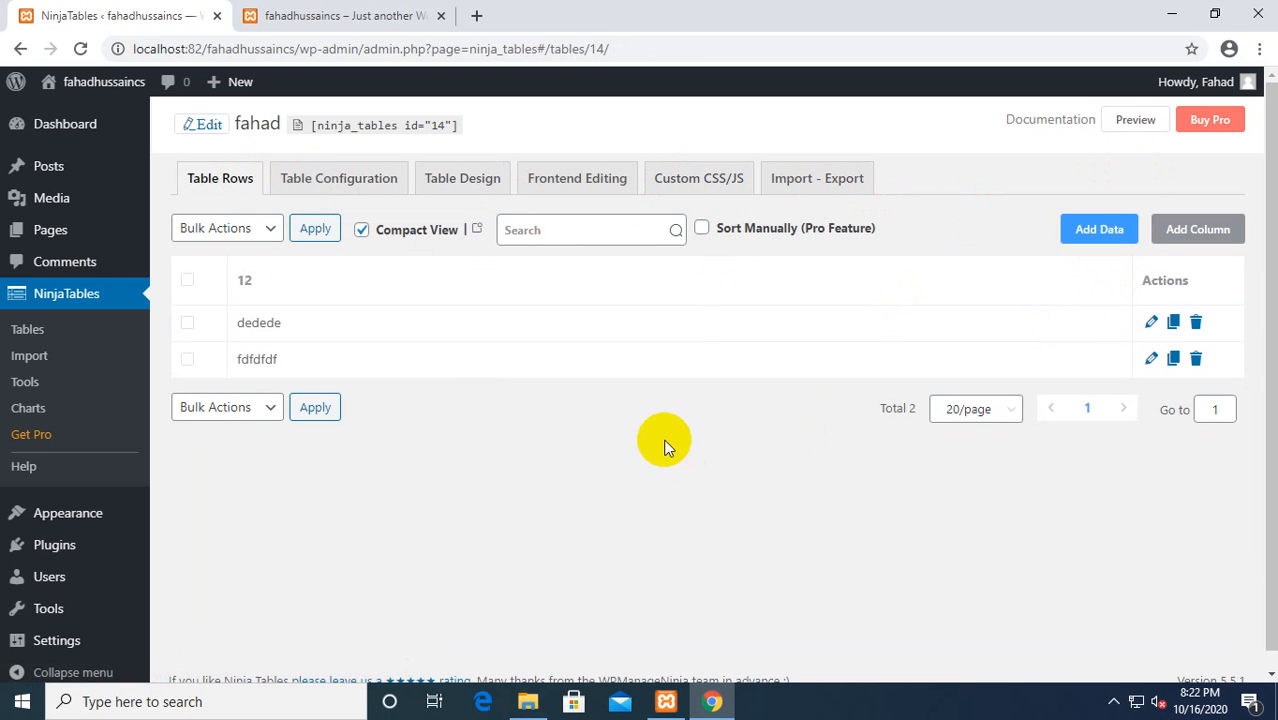
scroll(832, 487, down, 2)
scroll(857, 498, up, 2)
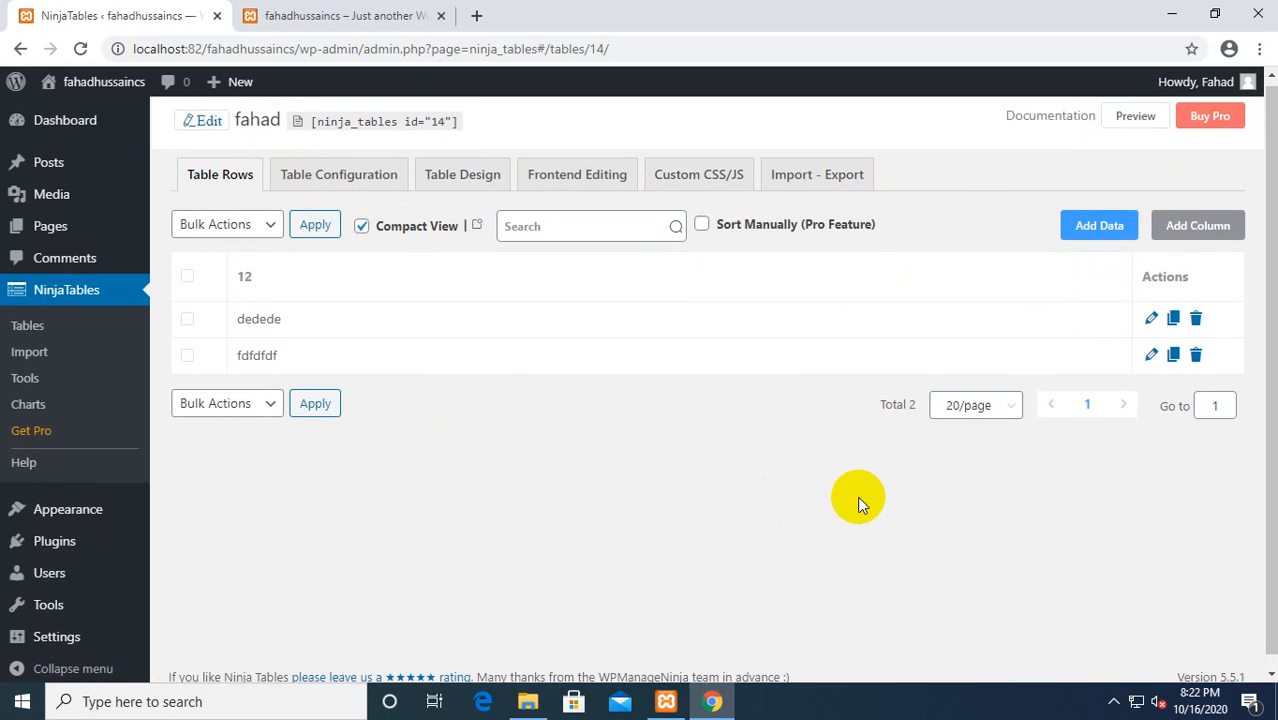
scroll(857, 496, down, 1)
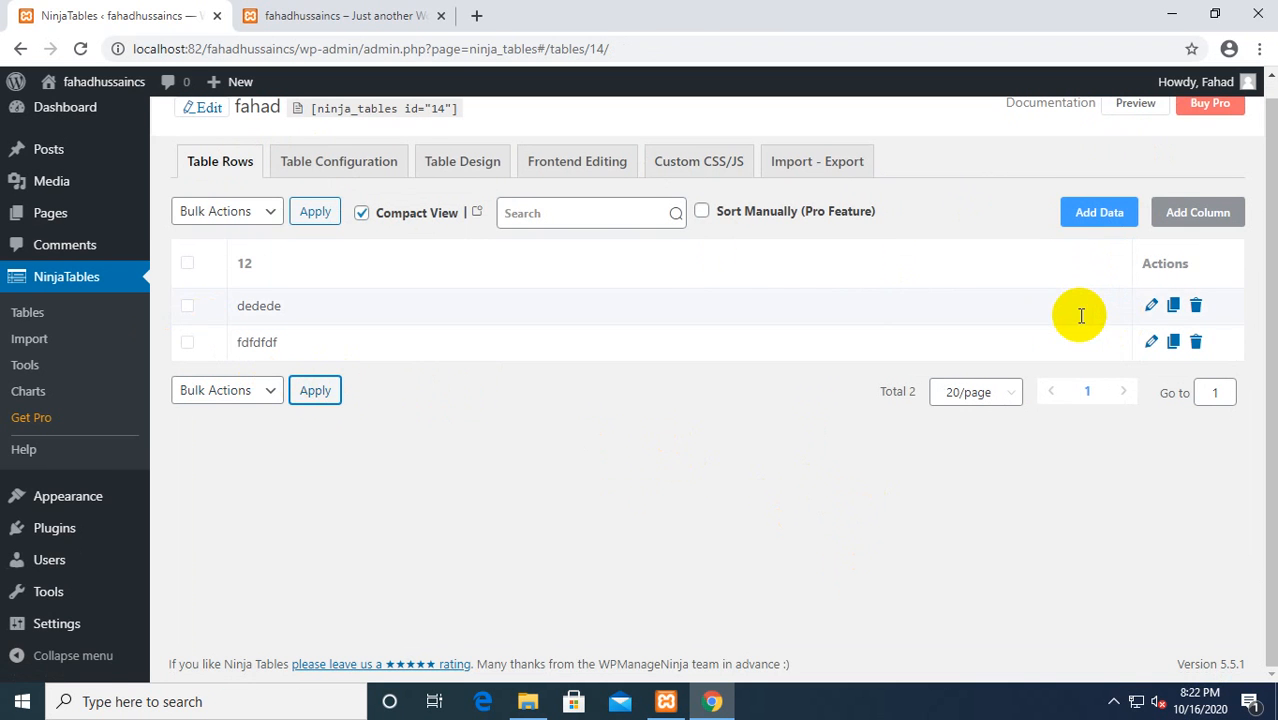
scroll(1110, 220, up, 1)
click(1138, 121)
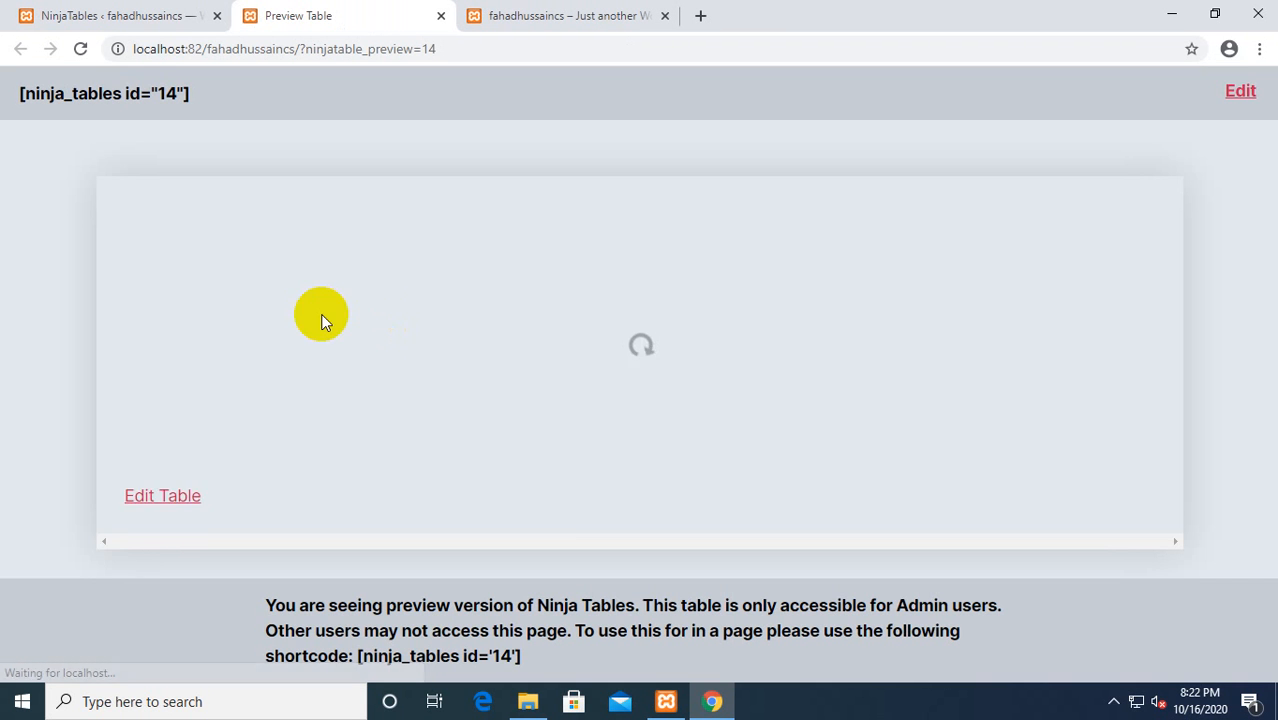
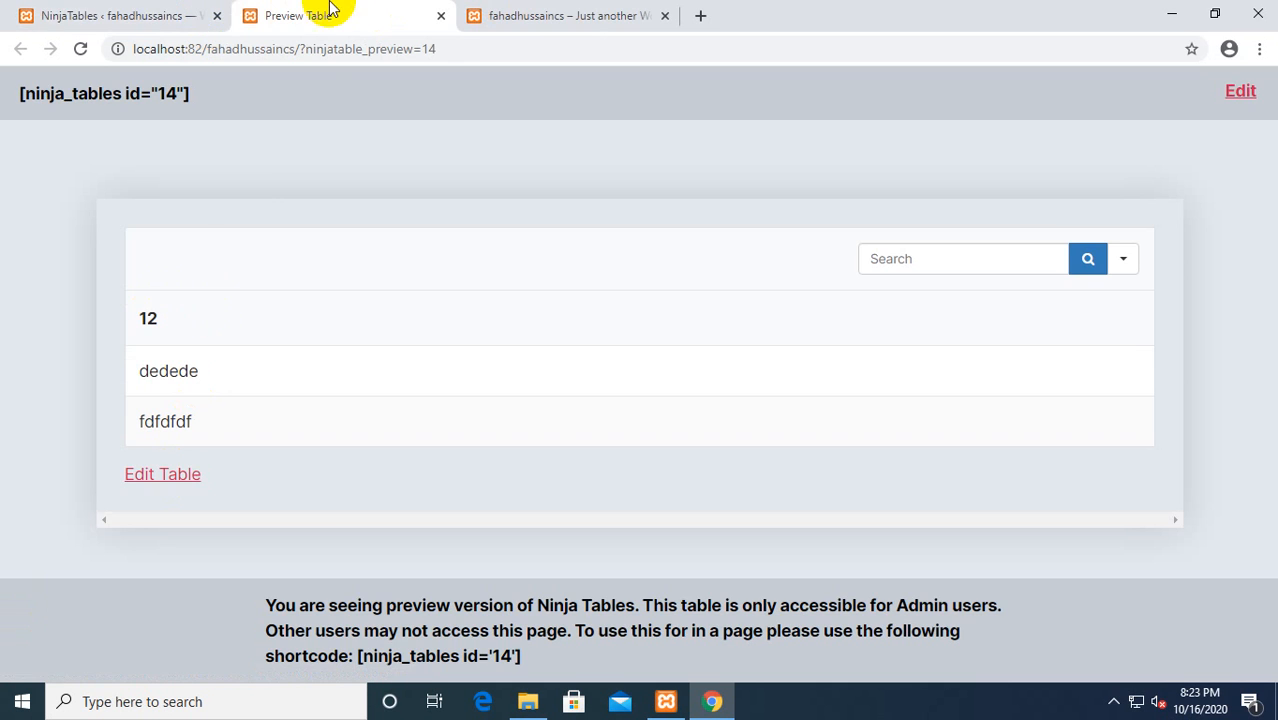
middle_click(330, 8)
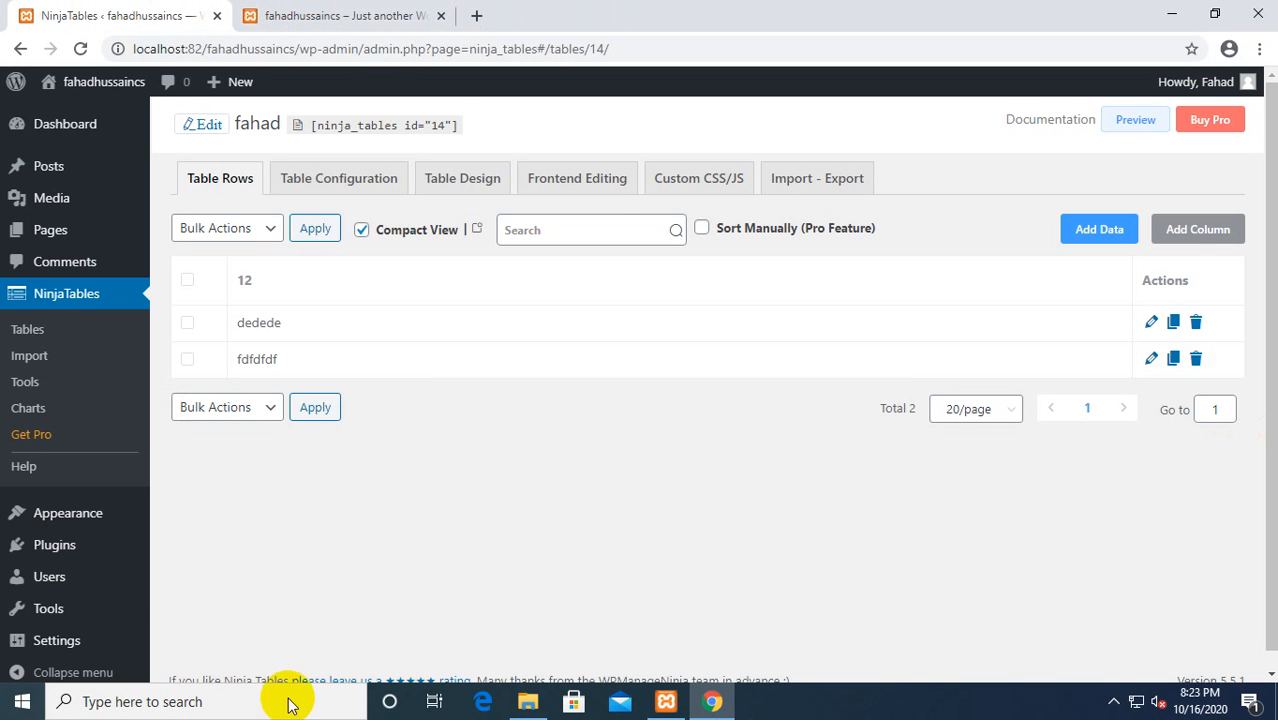
Step: Search the plugin directory for "all in on wp migration" and install All-in-One WP Migration
scroll(160, 470, down, 1)
click(62, 537)
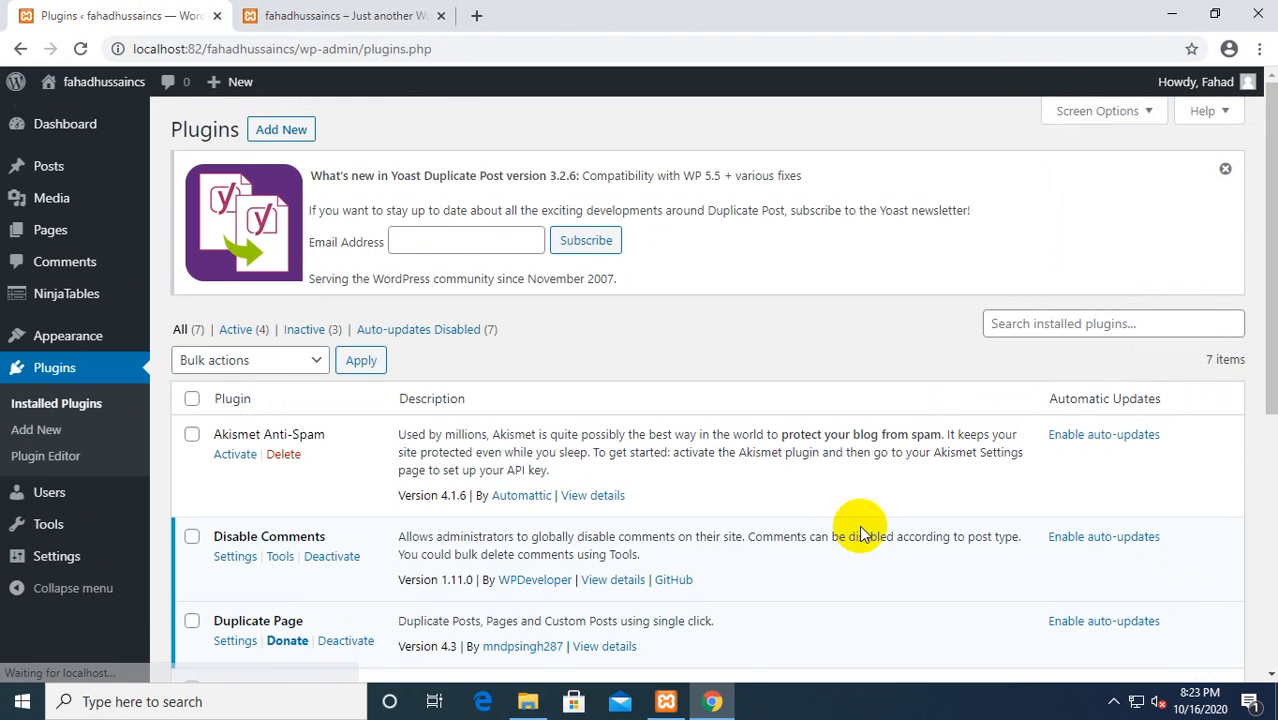
click(1123, 321)
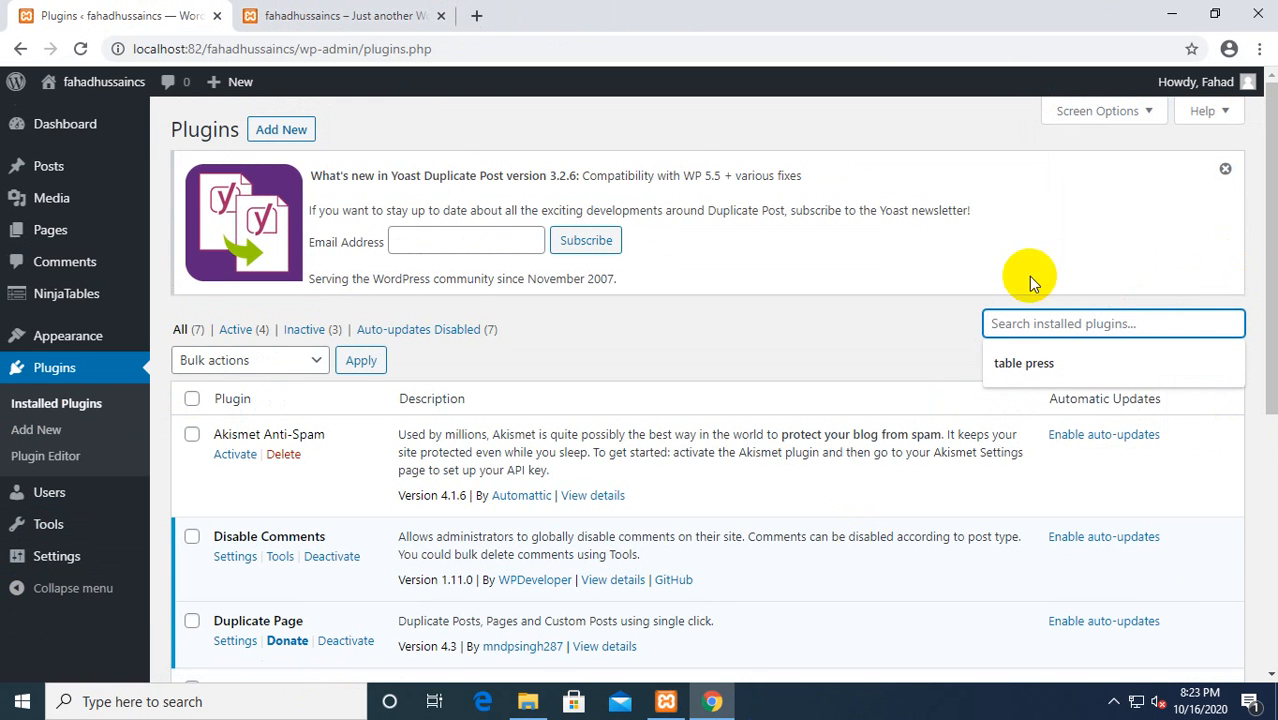
click(268, 135)
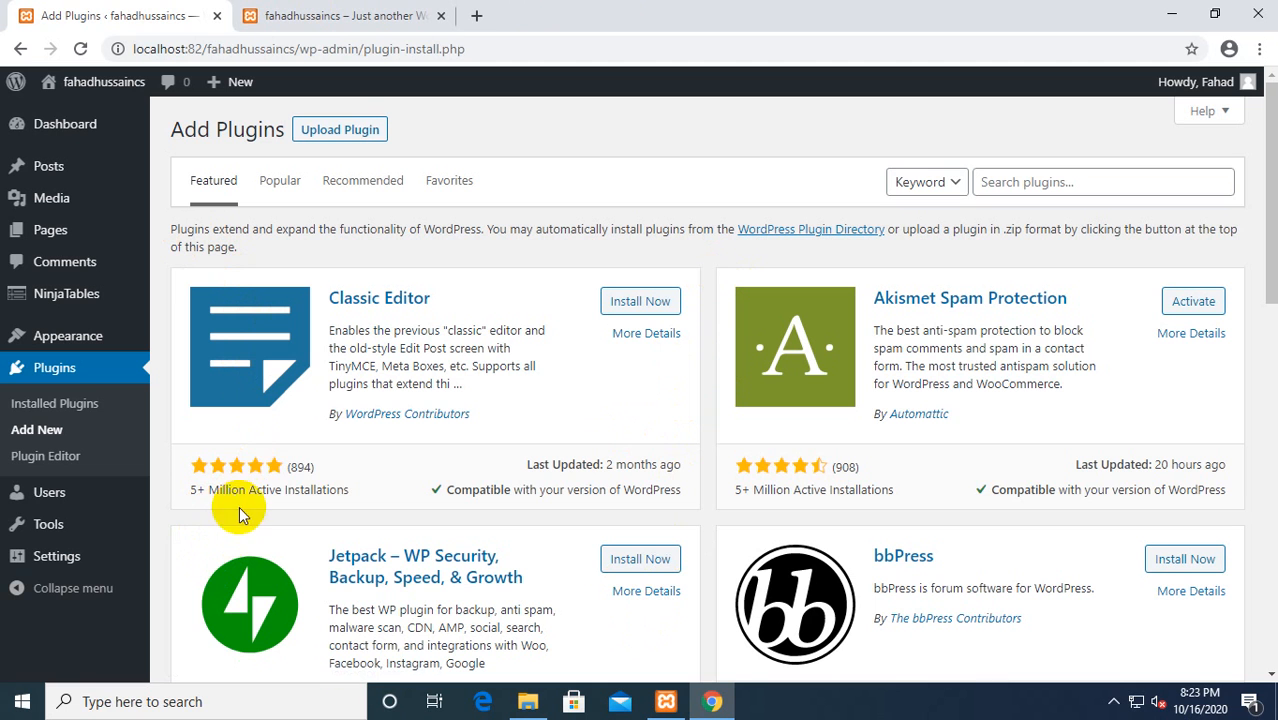
click(1043, 186)
text(all in on wp migration)
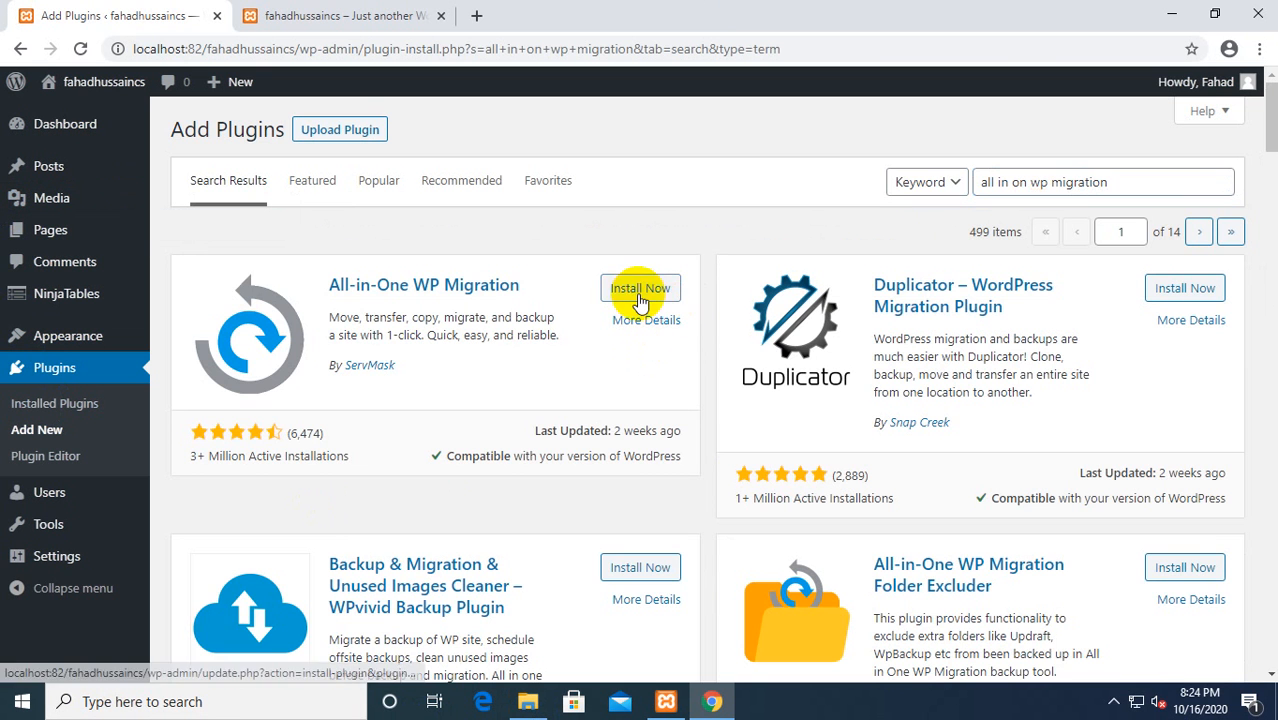
click(636, 288)
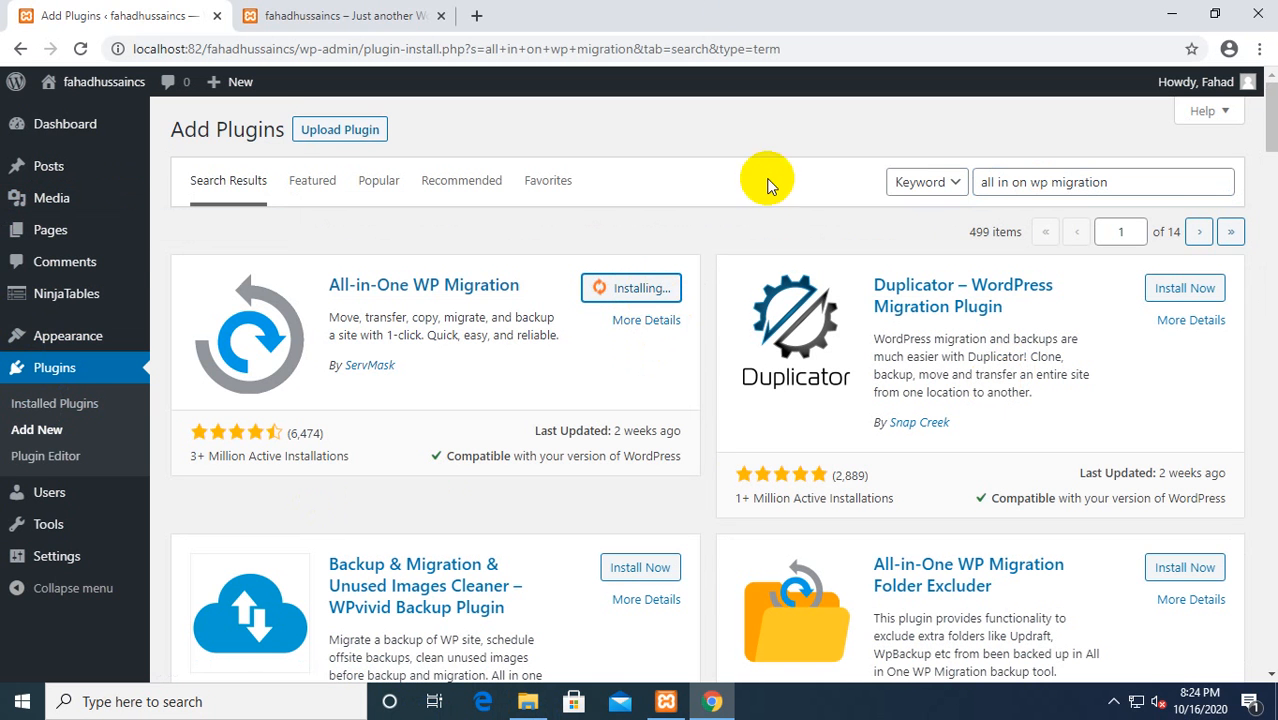
Step: Open the "disable comment" post for editing in a separate browser tab
middle_click(68, 173)
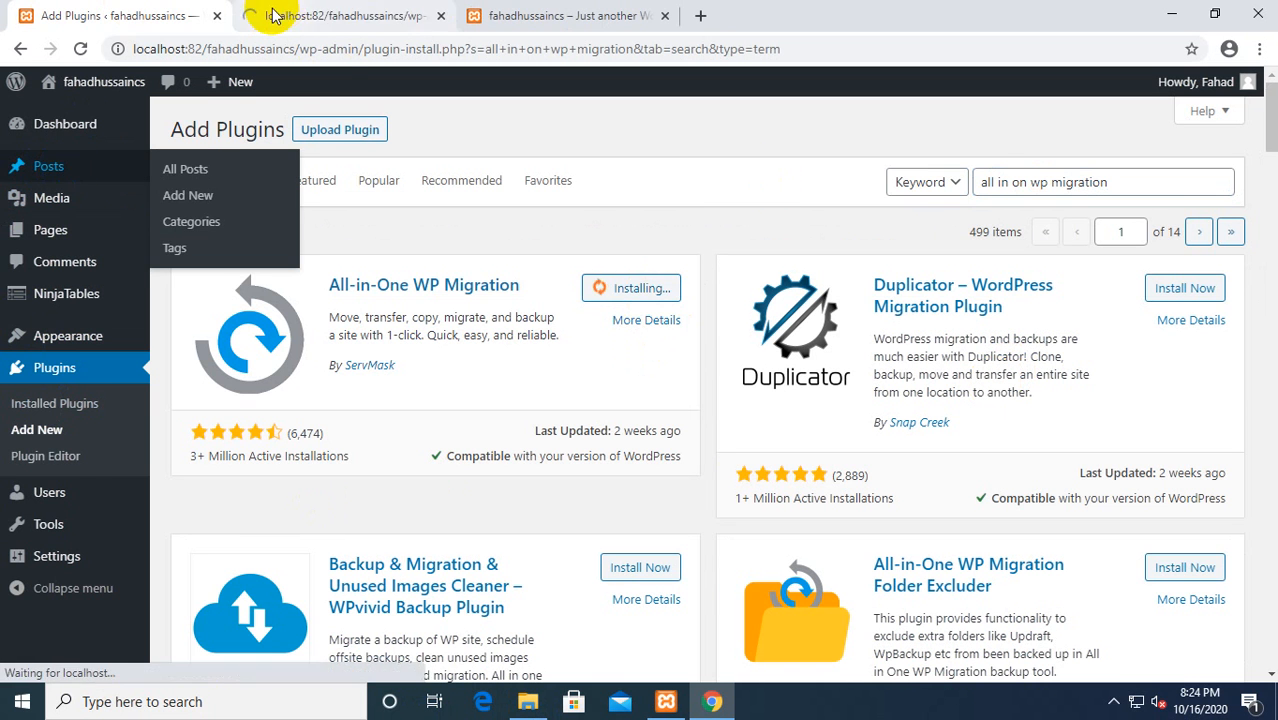
click(260, 15)
click(224, 293)
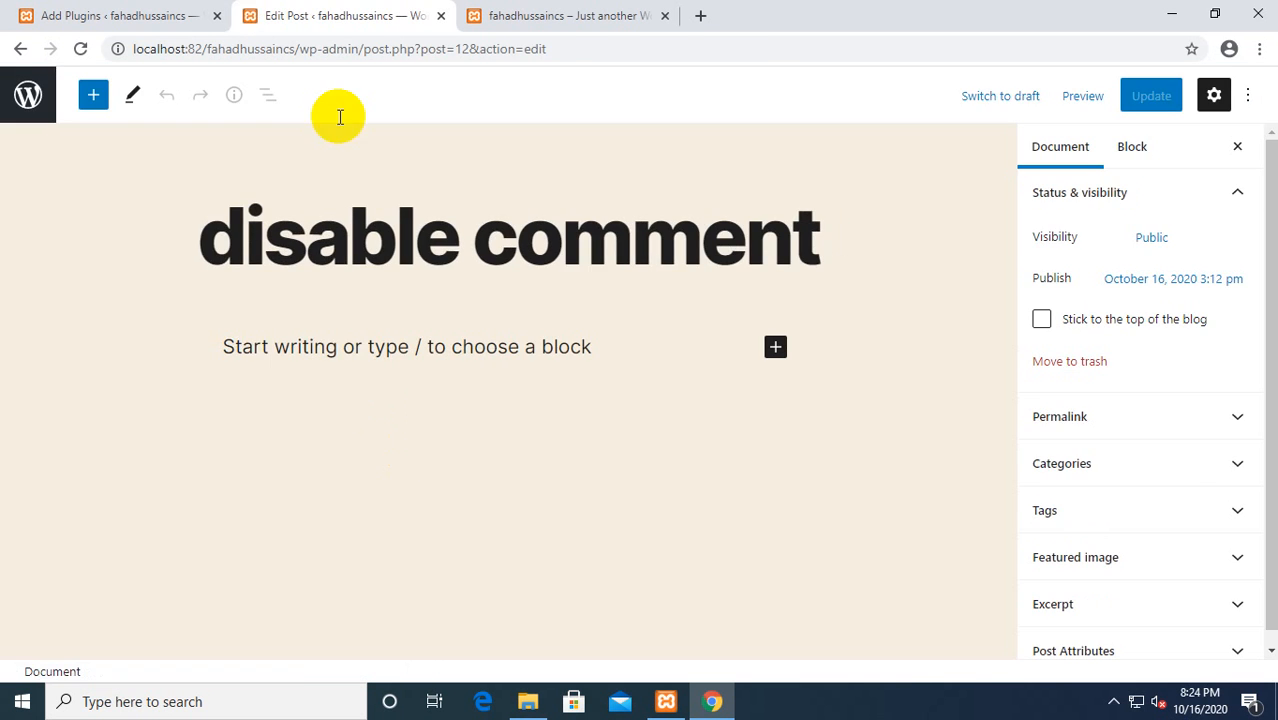
Step: Return to the plugin search results and activate All-in-One WP Migration
click(115, 16)
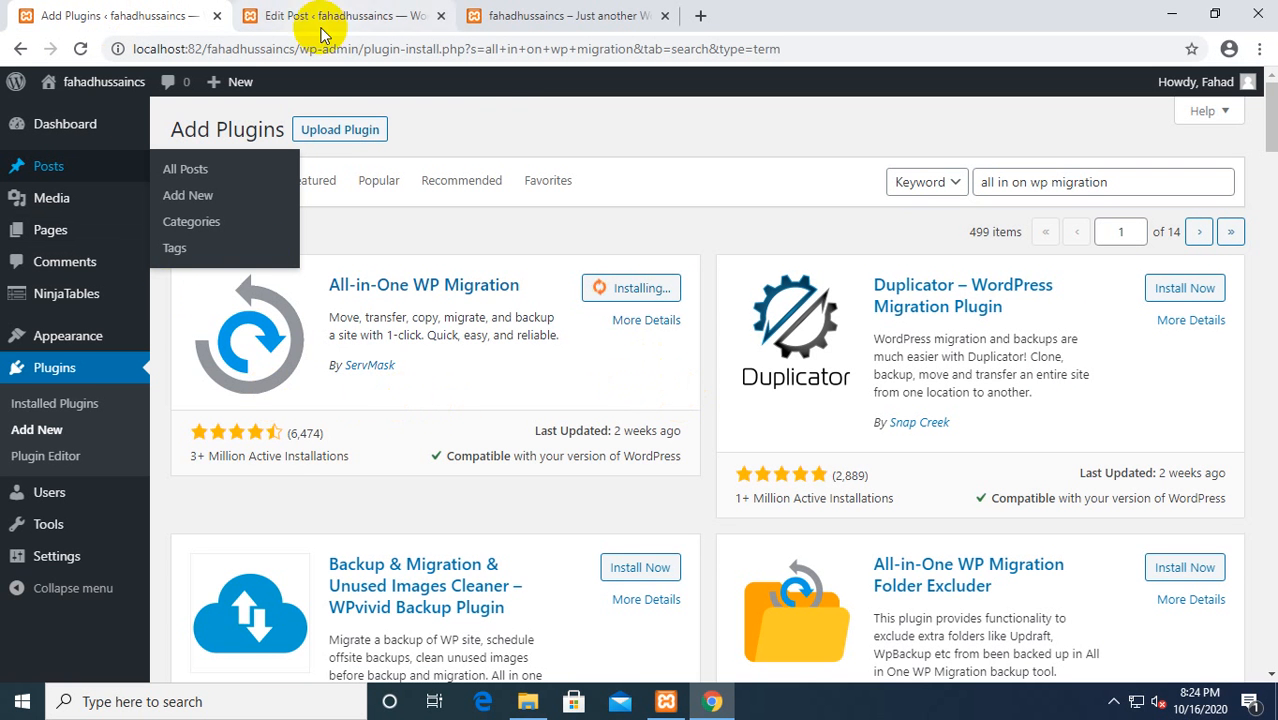
mouse_move(99, 528)
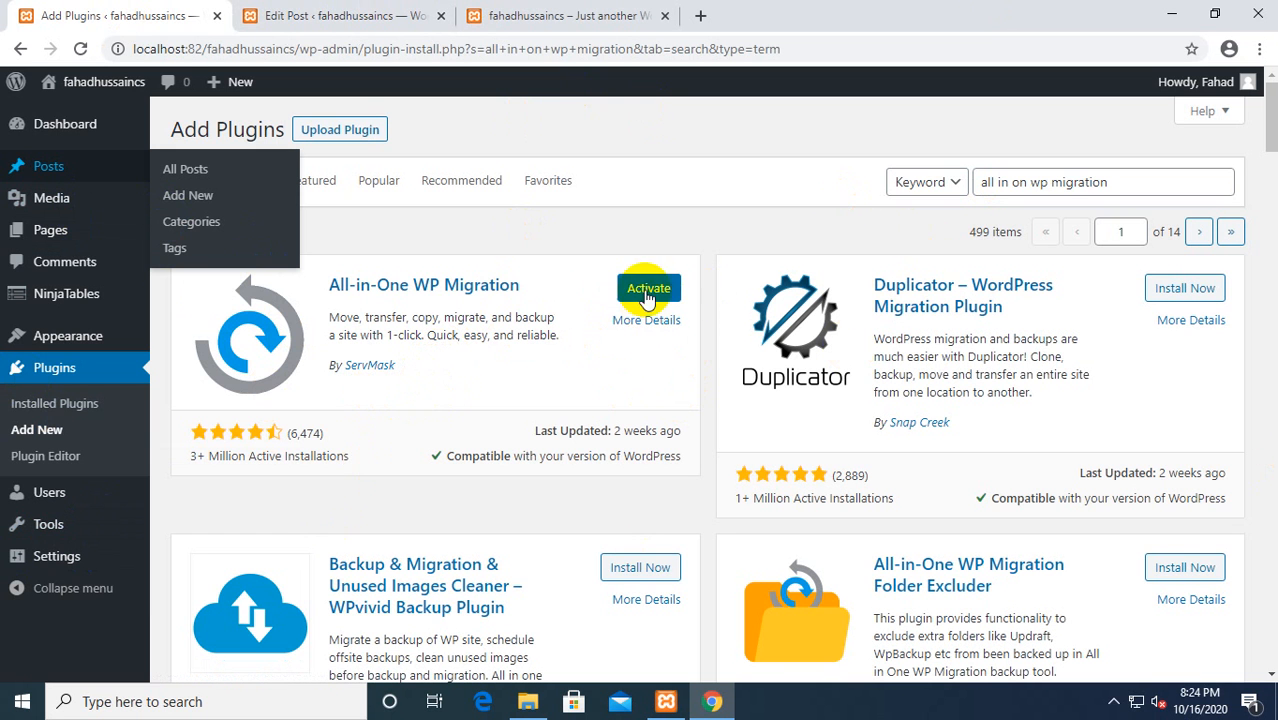
click(645, 288)
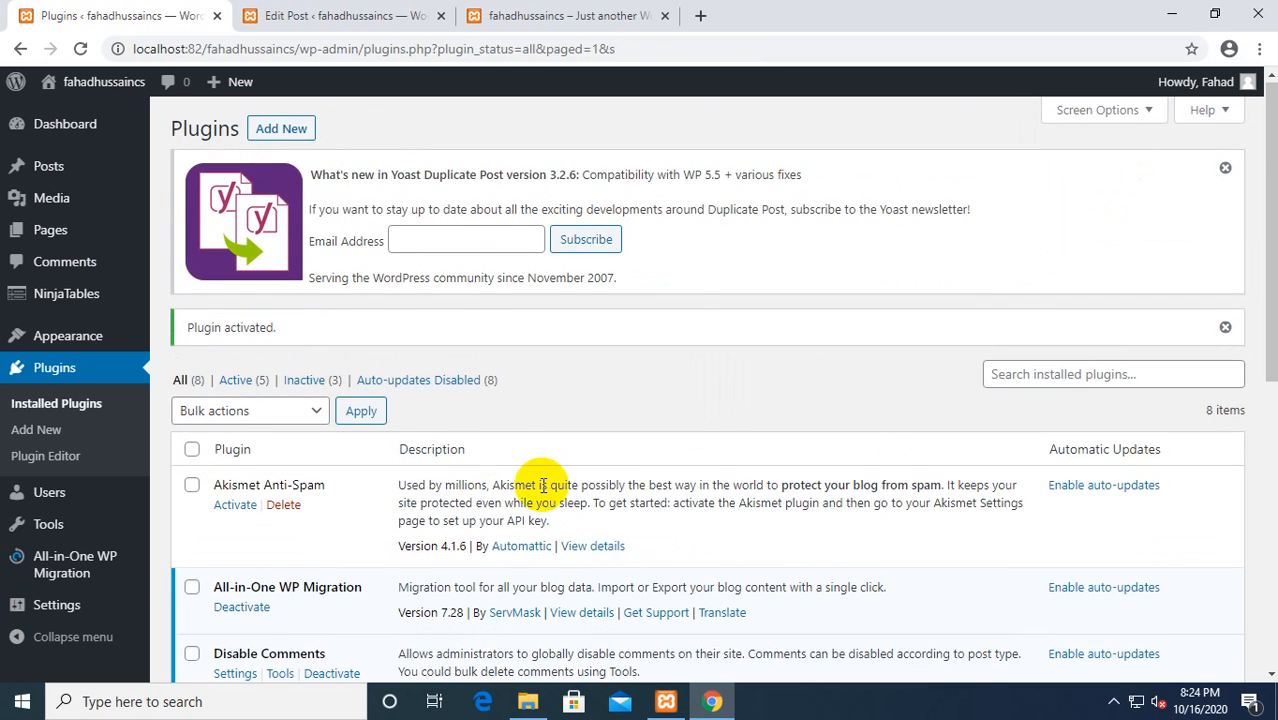
Step: Open the backups area of All-in-One WP Migration and create a backup of the site
scroll(475, 250, down, 3)
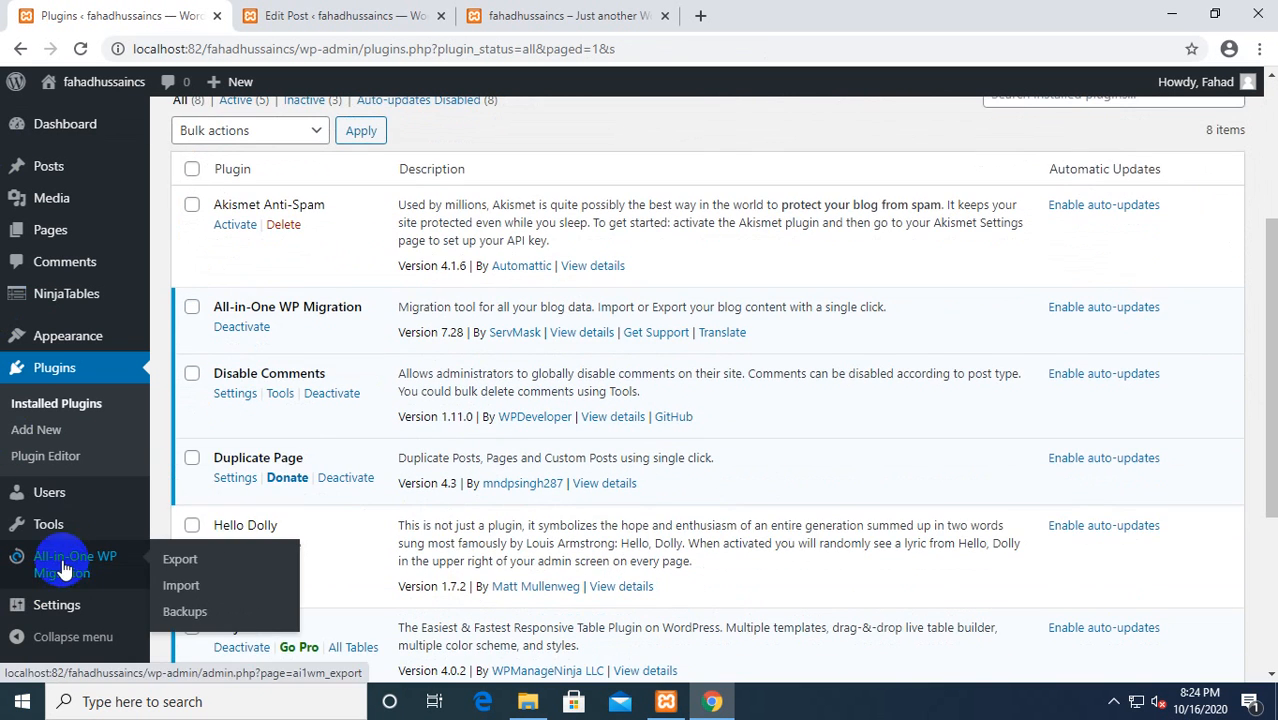
click(65, 564)
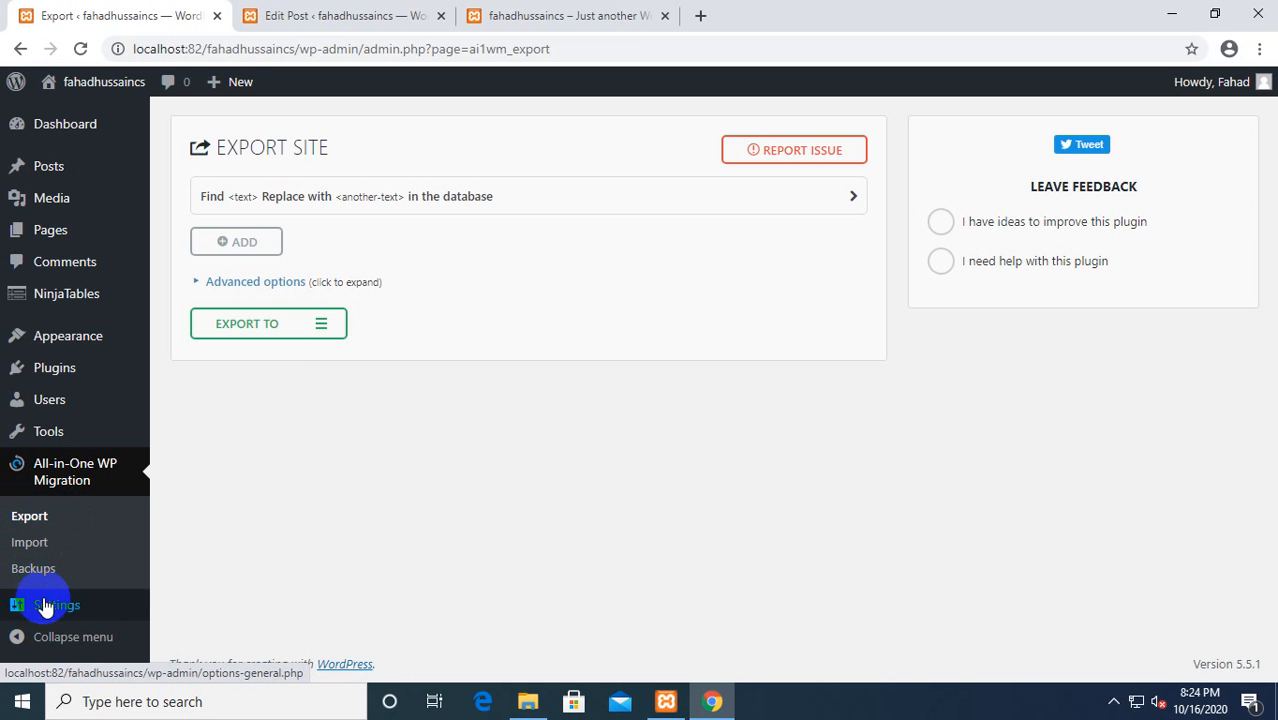
mouse_move(42, 620)
click(50, 569)
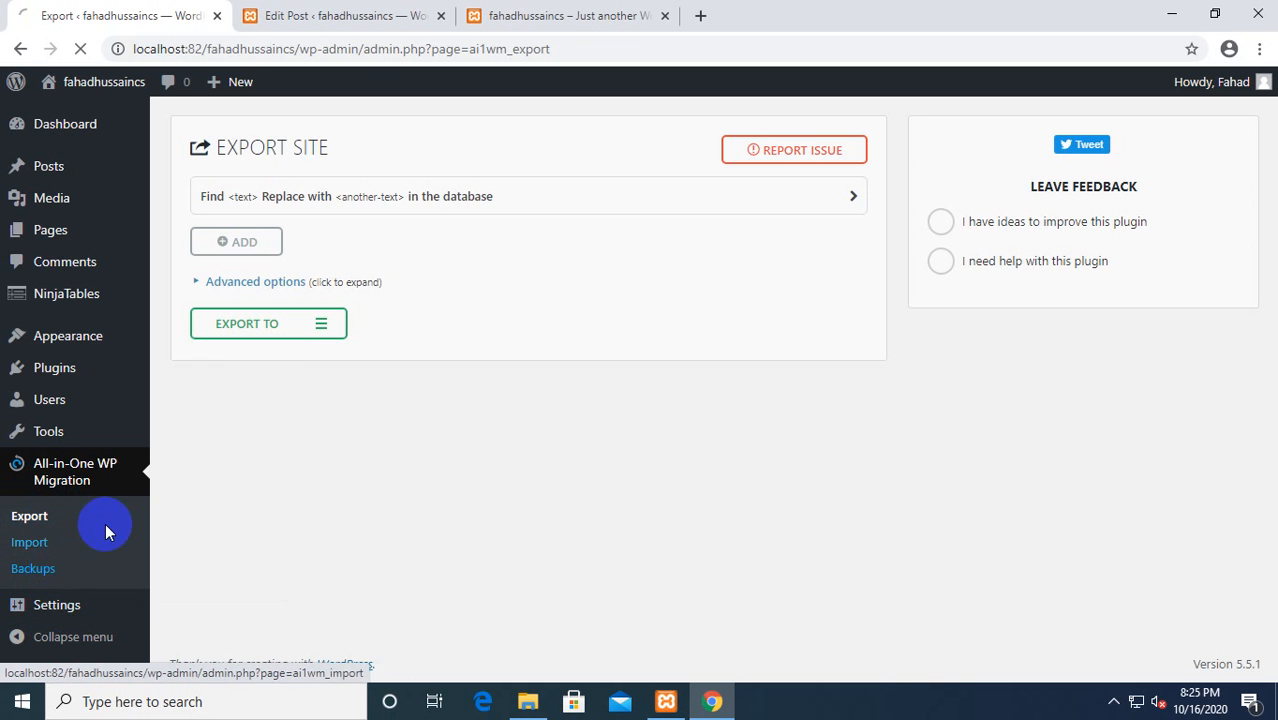
click(298, 232)
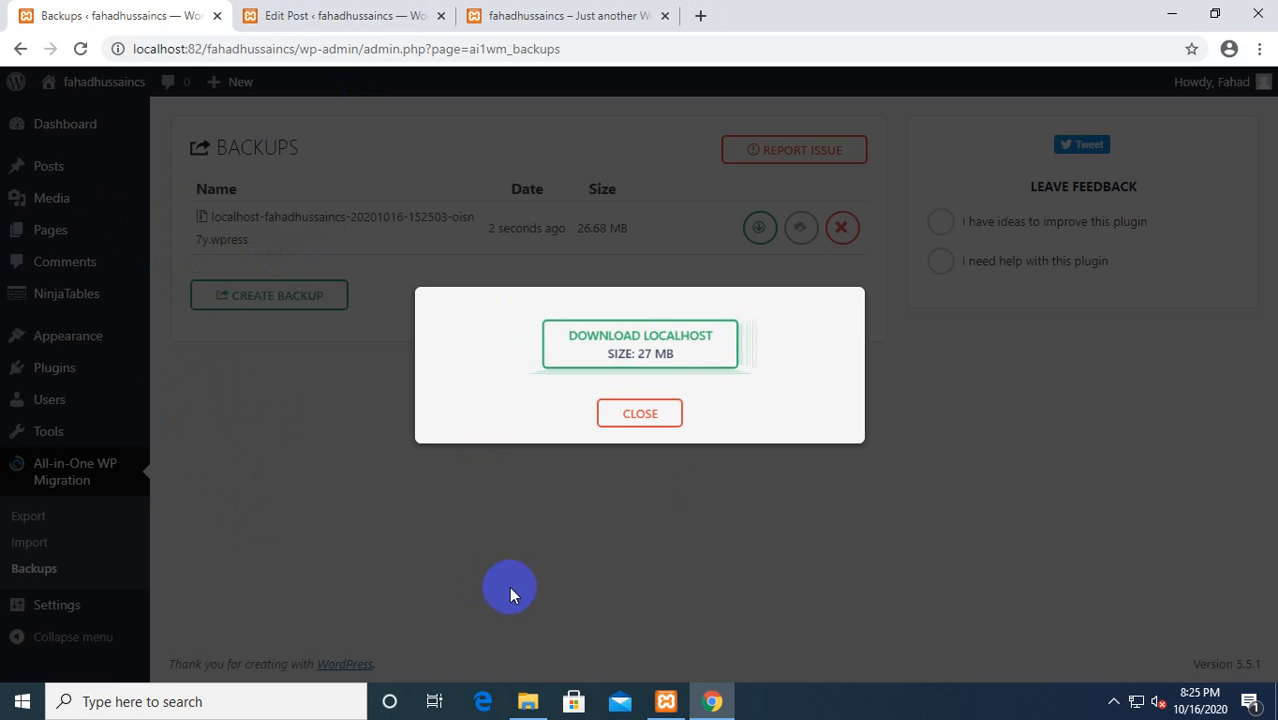
Step: Download the new site backup, close its download dialog, and check for the file in the Downloads folder
click(622, 362)
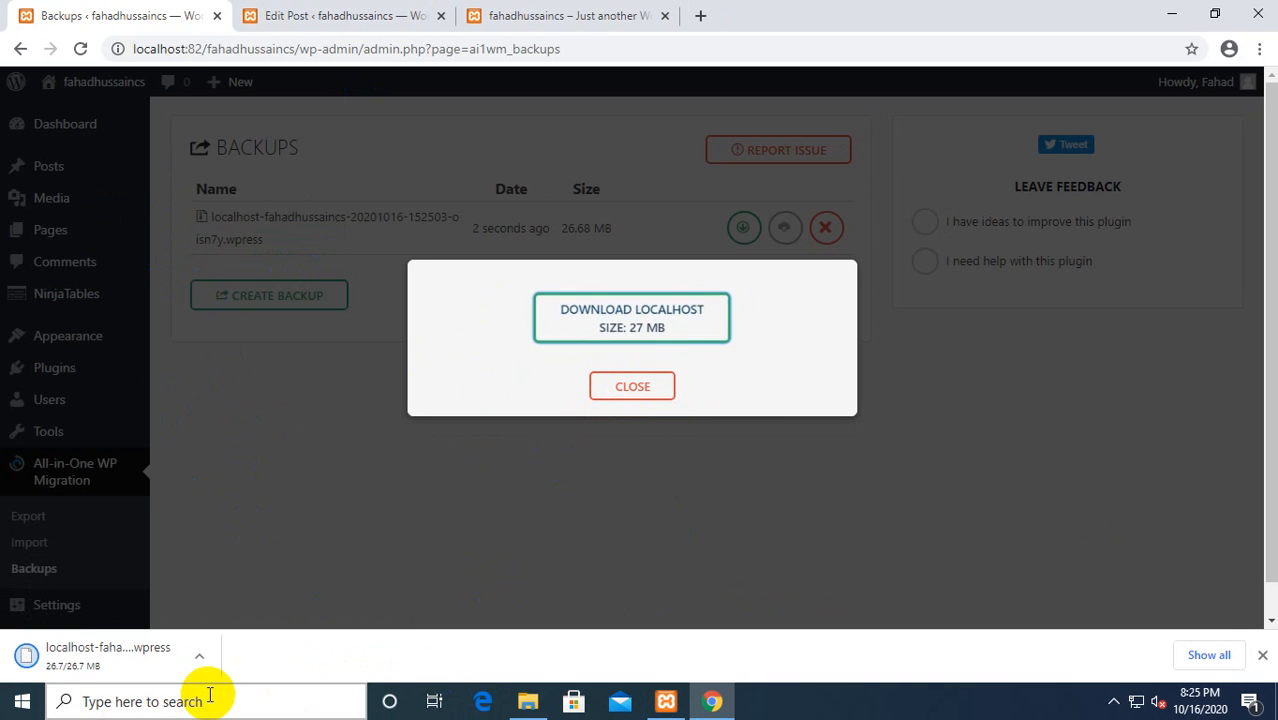
click(198, 664)
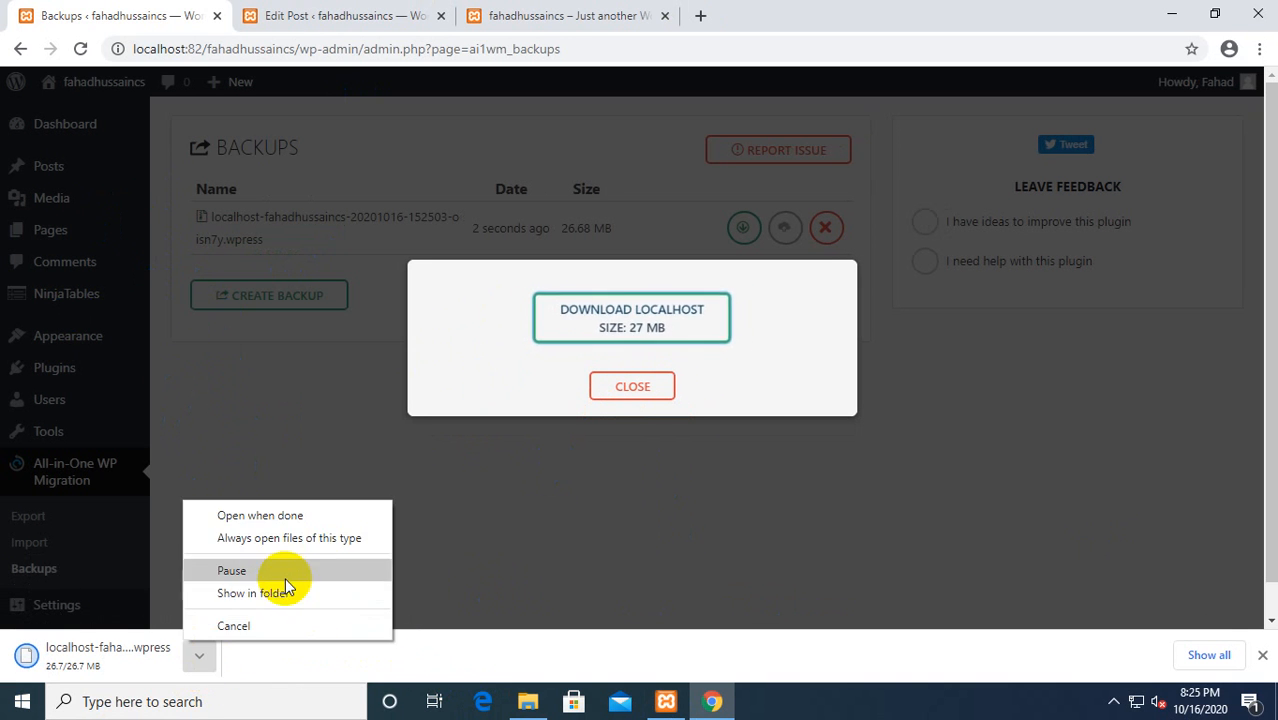
click(465, 704)
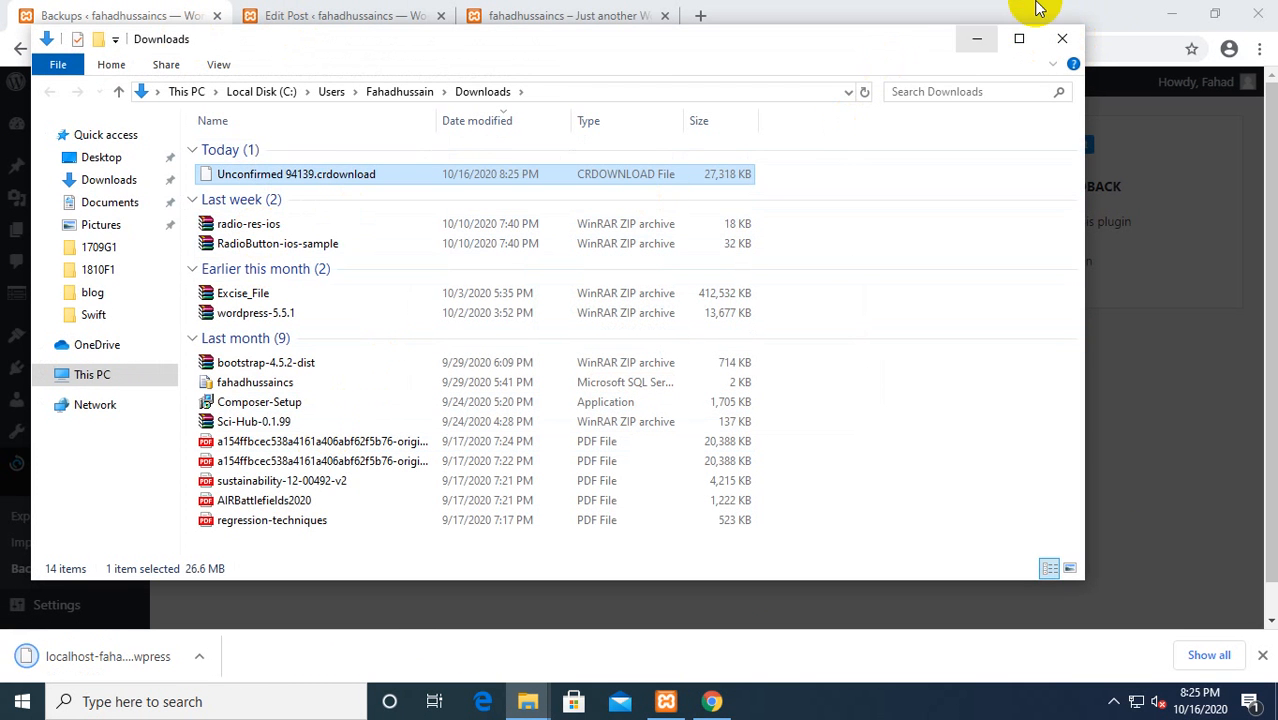
click(977, 38)
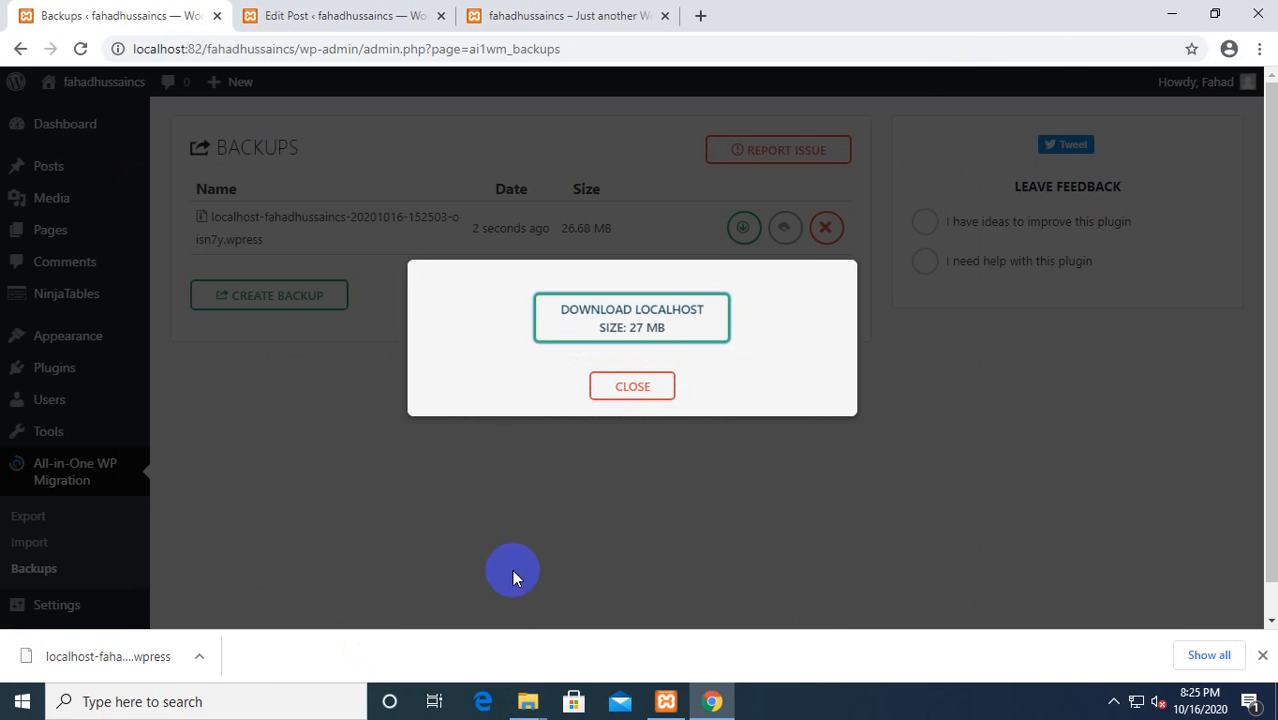
click(619, 389)
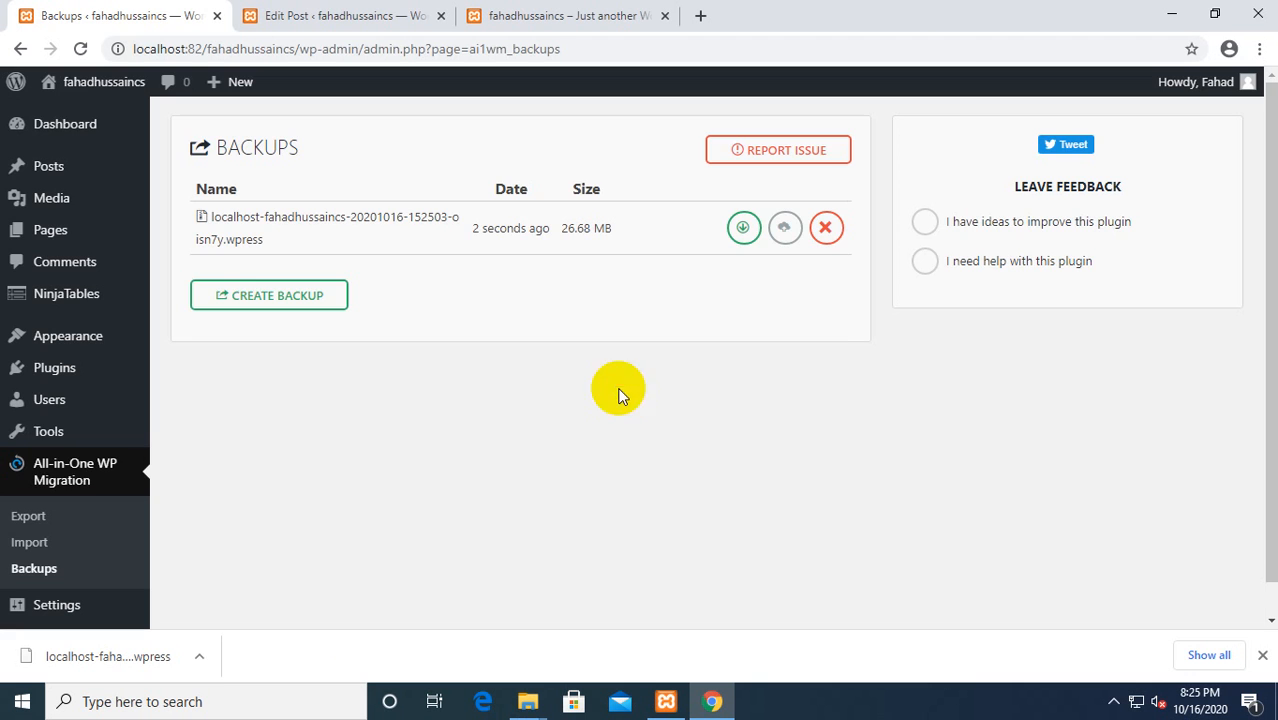
click(199, 657)
click(263, 593)
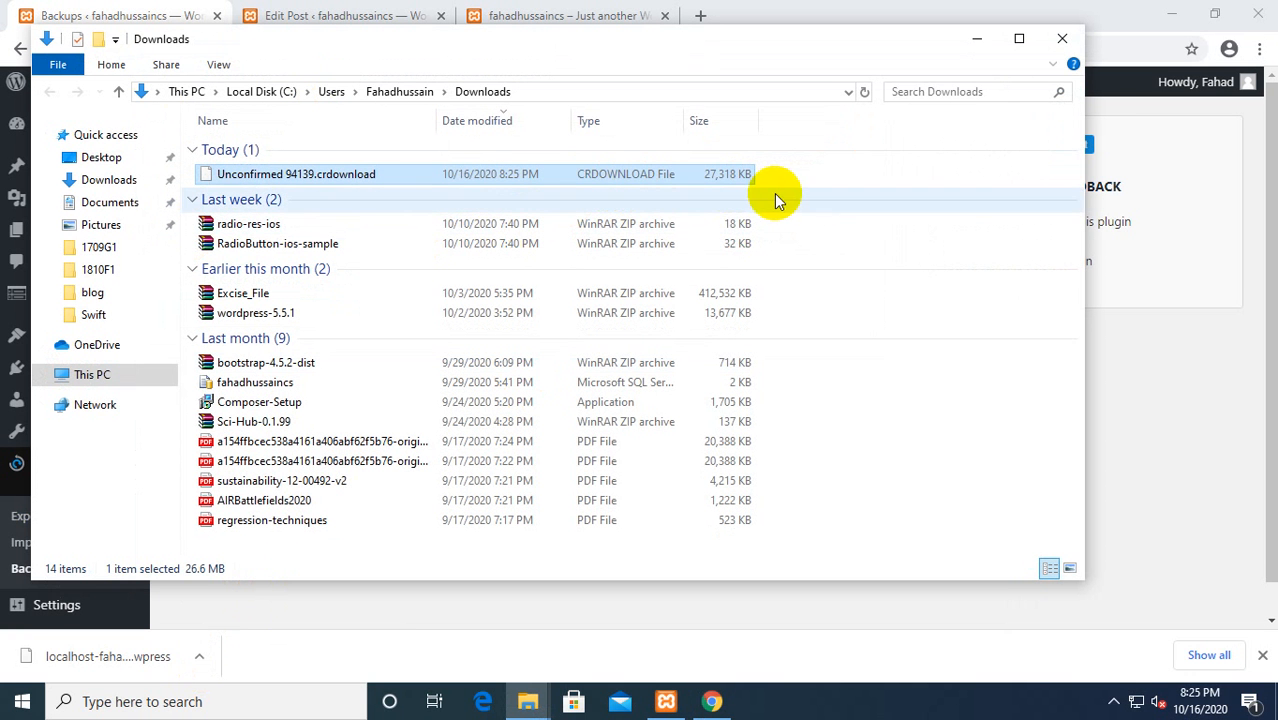
click(977, 38)
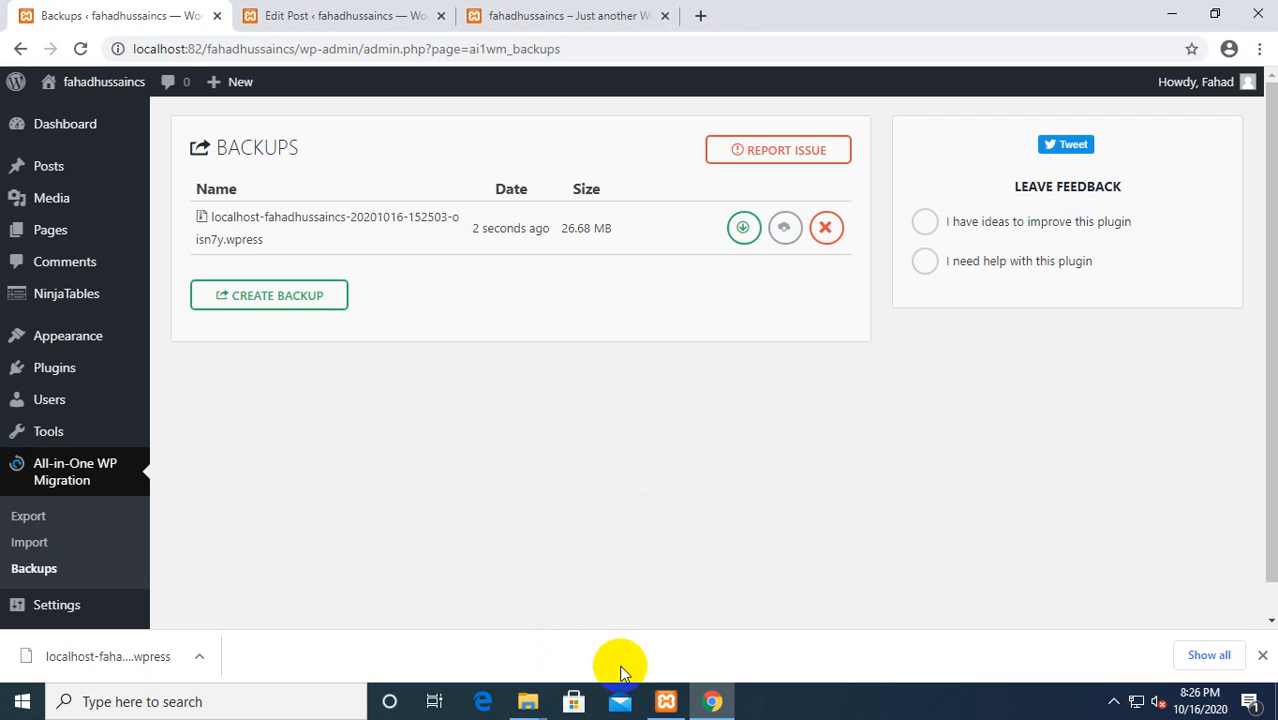
Step: Try to import the downloaded .wpress backup from the Downloads folder with All-in-One WP Migration
click(24, 520)
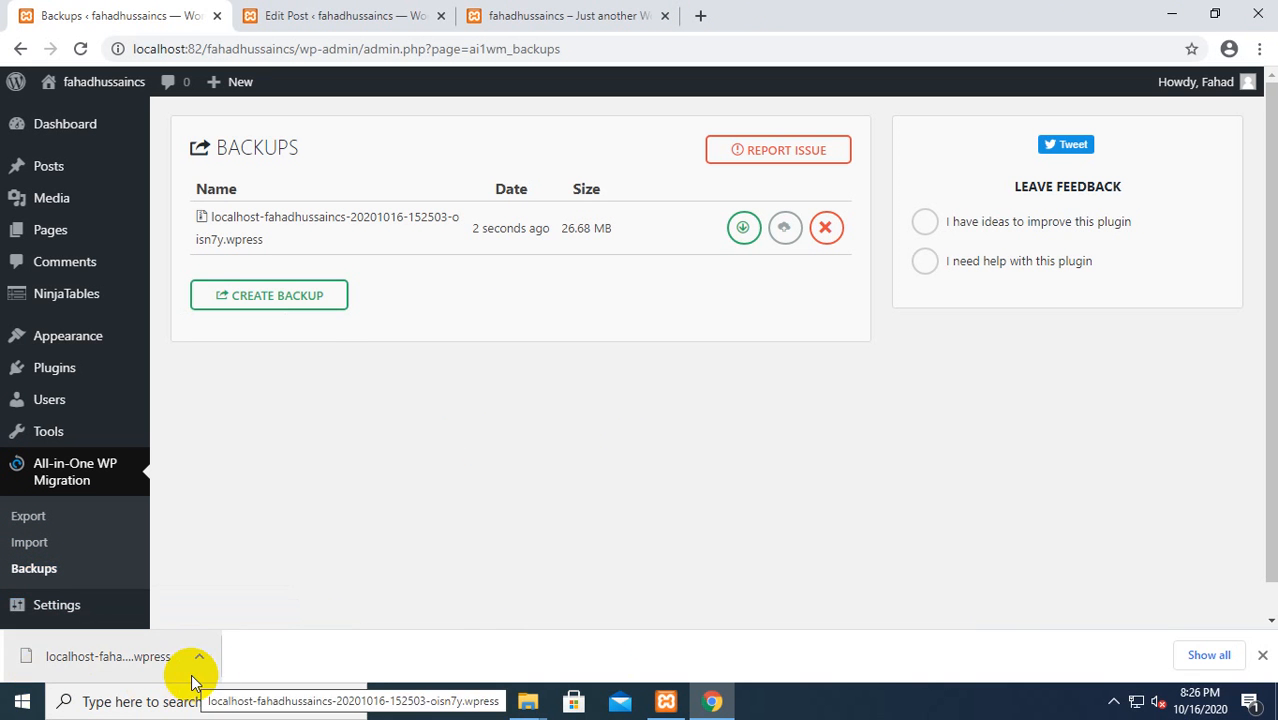
click(24, 541)
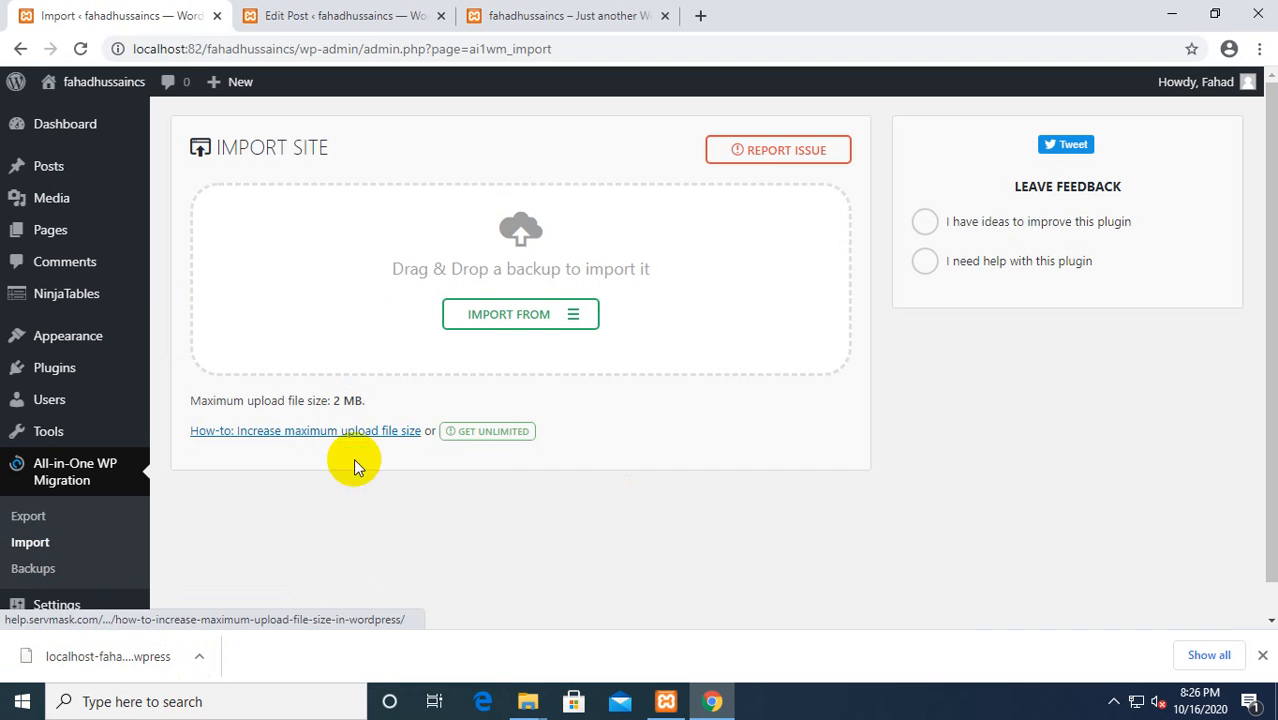
click(562, 312)
click(481, 344)
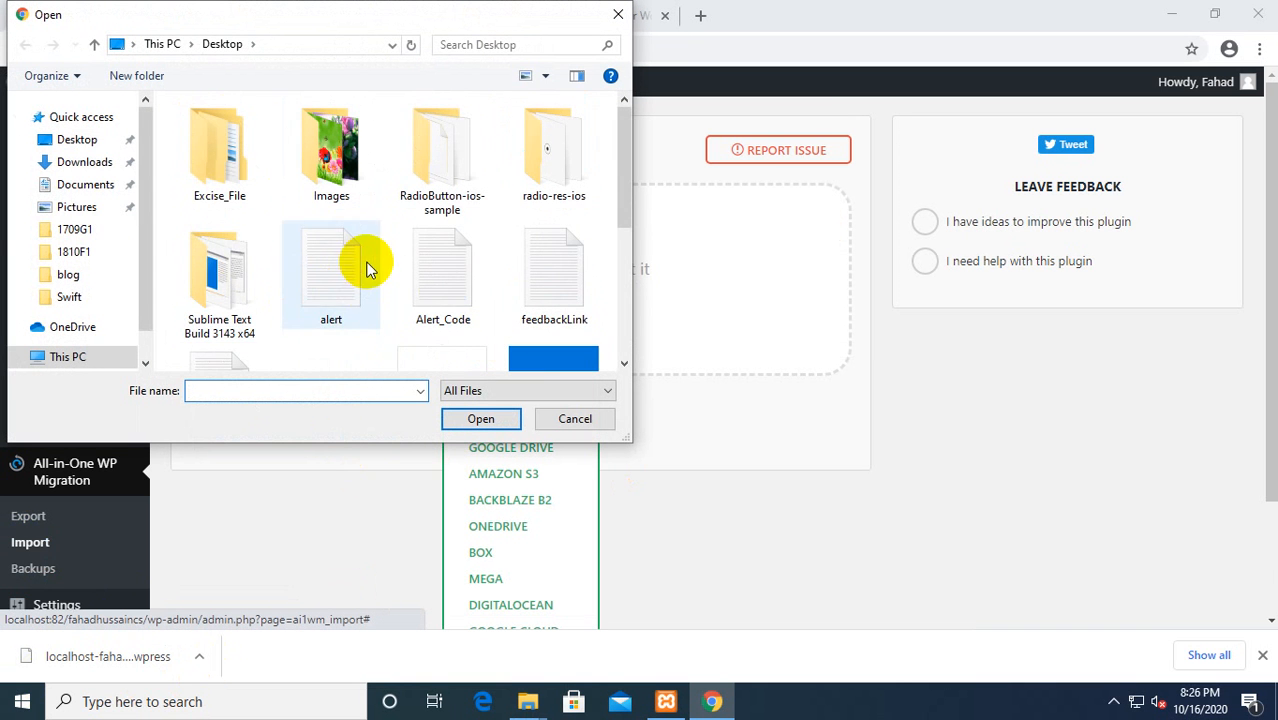
click(84, 162)
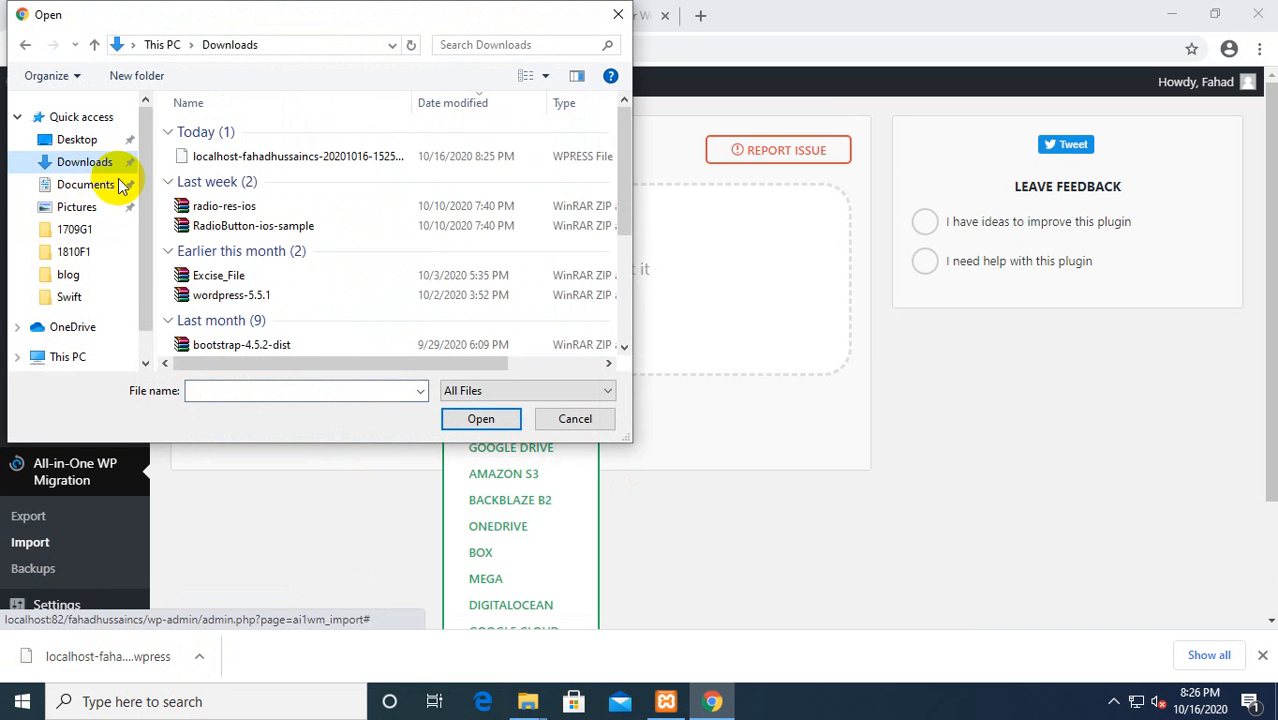
click(240, 157)
click(478, 419)
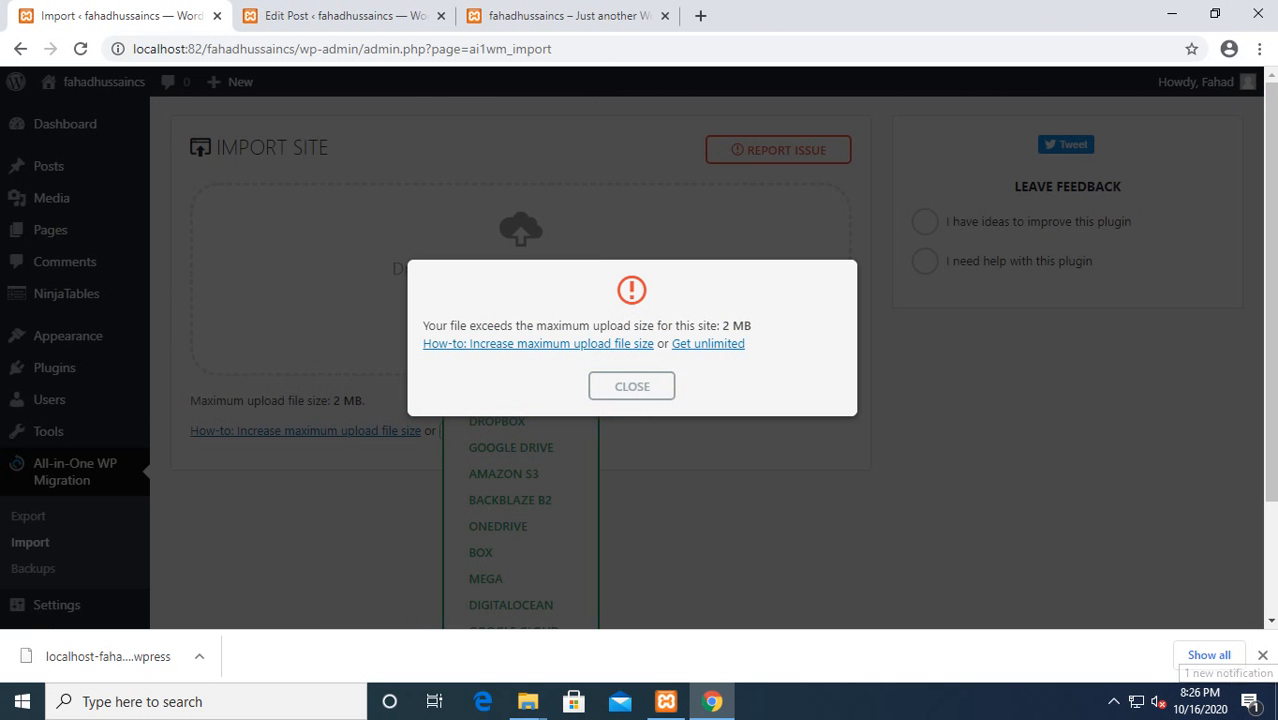
click(633, 400)
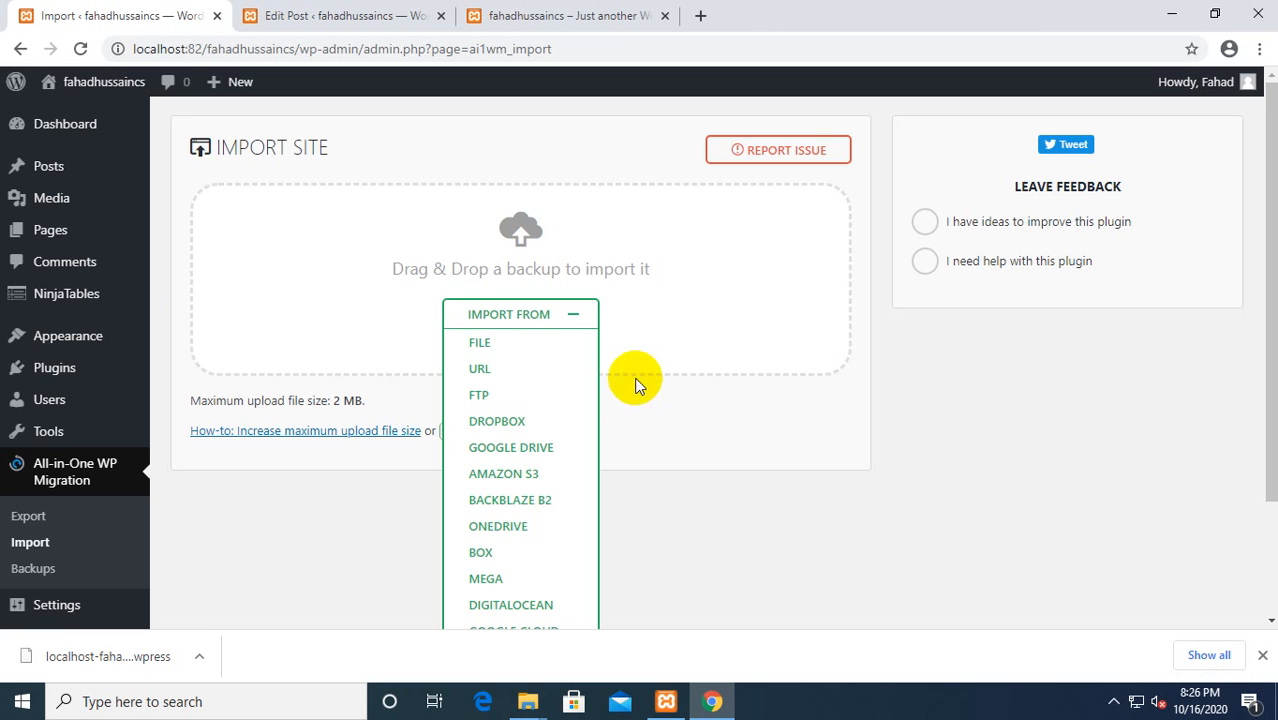
Step: Search the installed plugins for "classic editor"
click(48, 370)
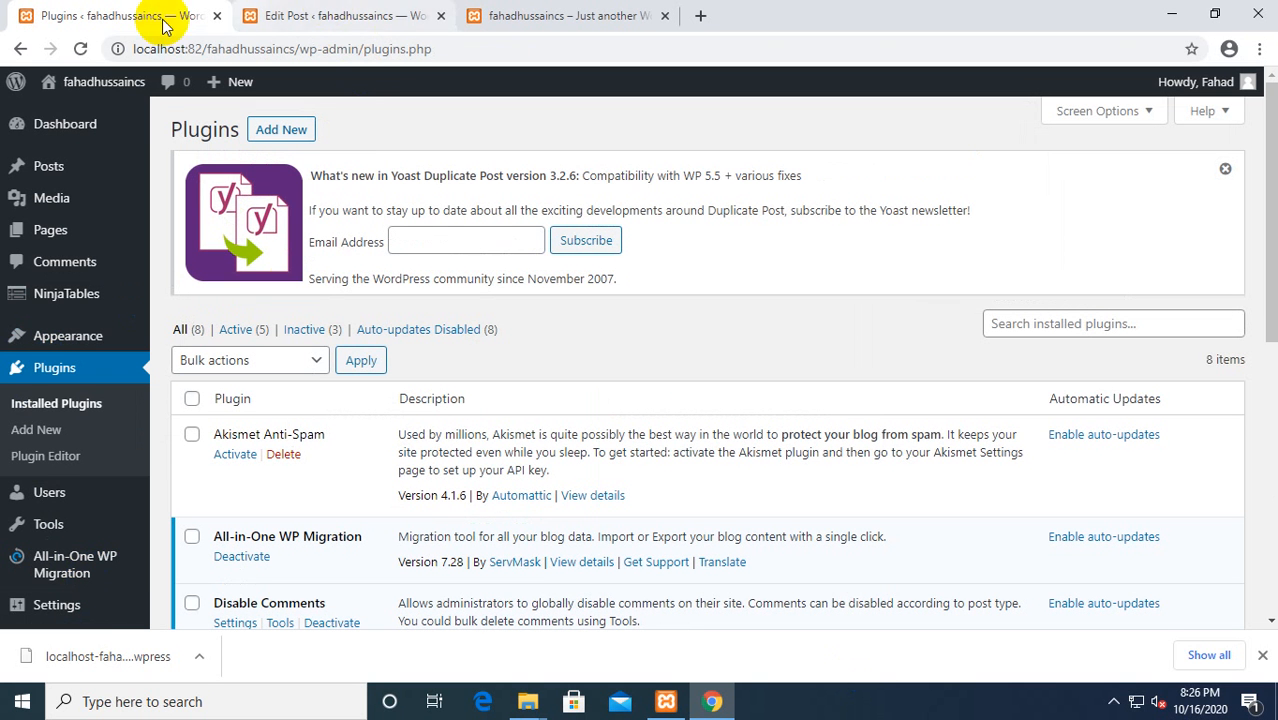
click(1018, 324)
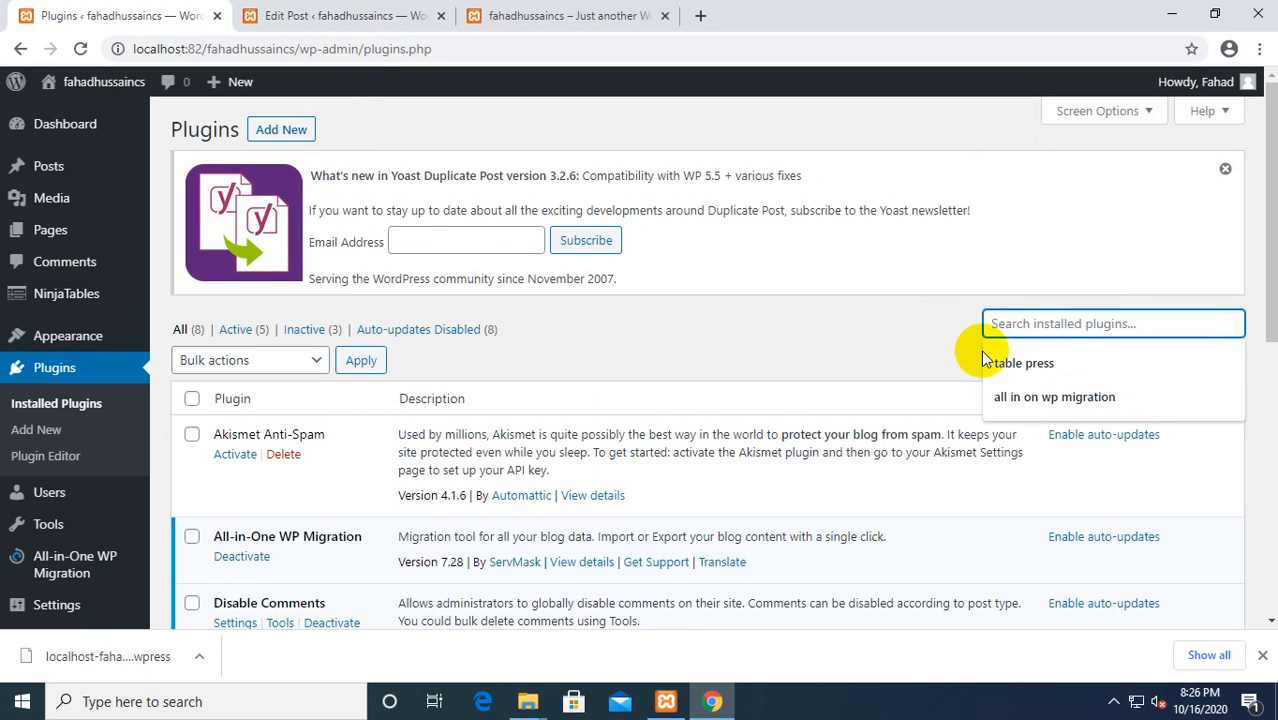
text(classic ditor)
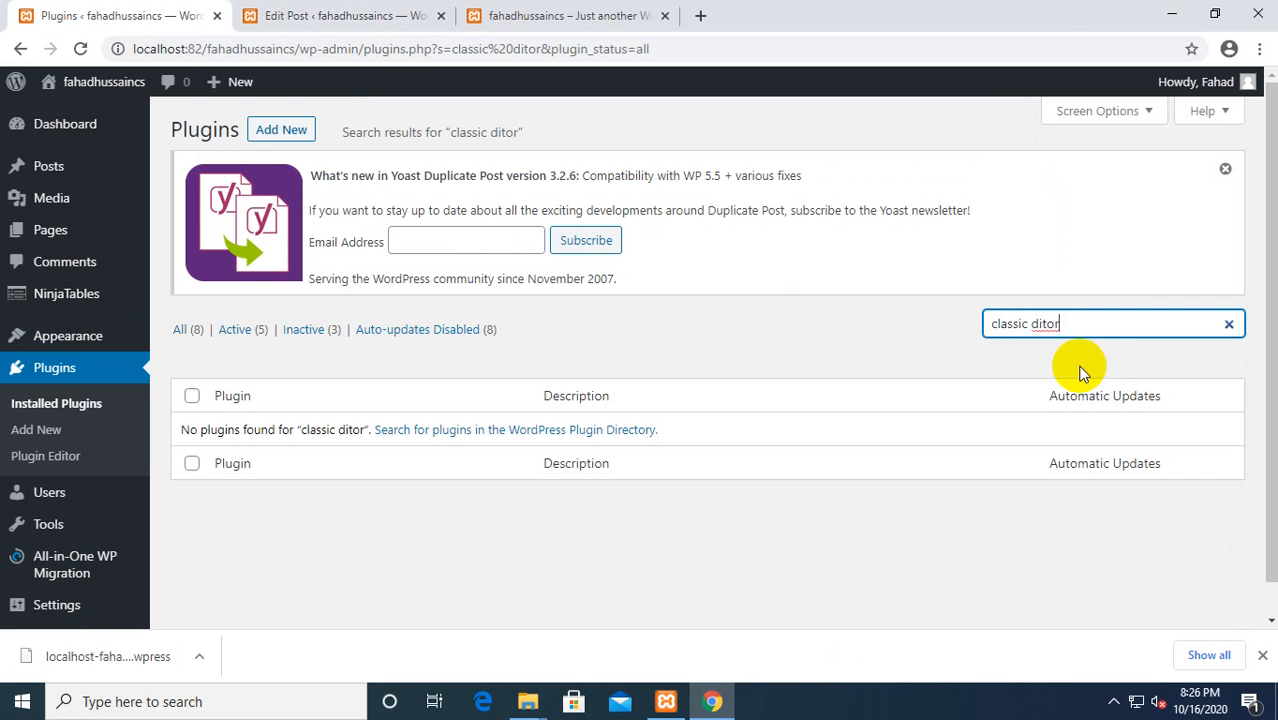
click(1028, 324)
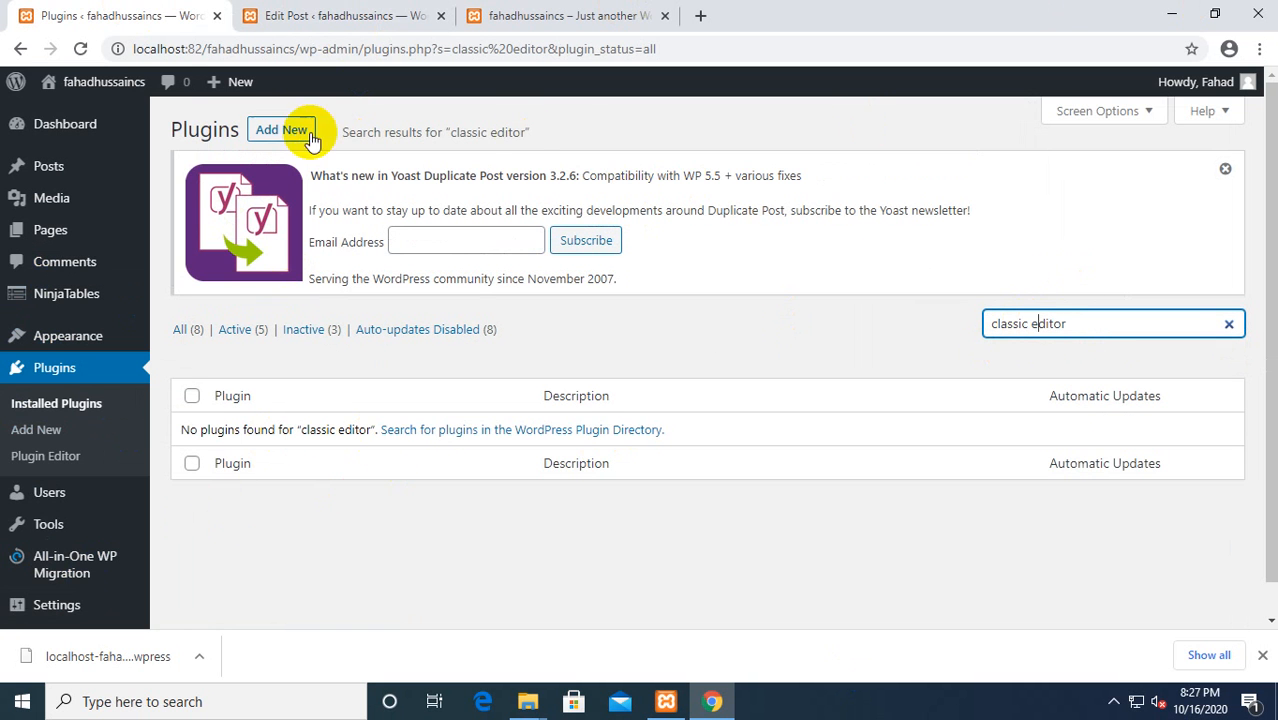
Step: Search the plugin directory for "classic editor" from the page for adding new plugins
click(310, 138)
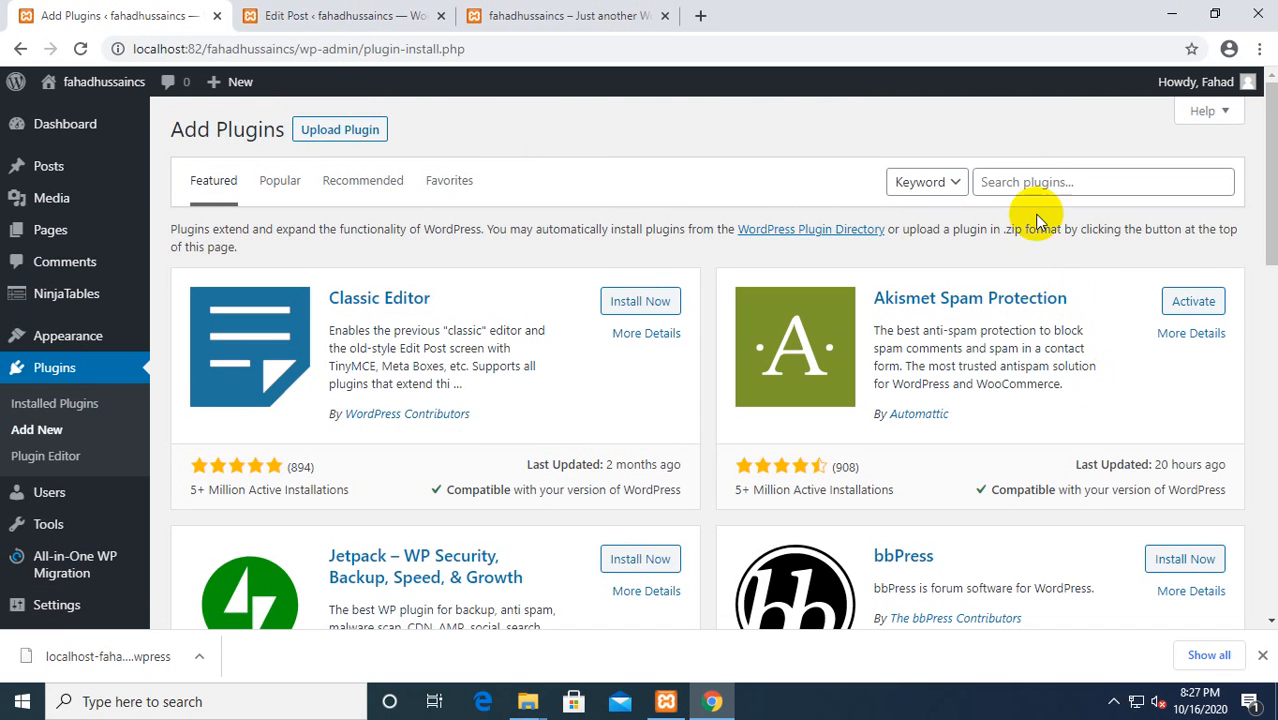
click(1019, 188)
text(classi)
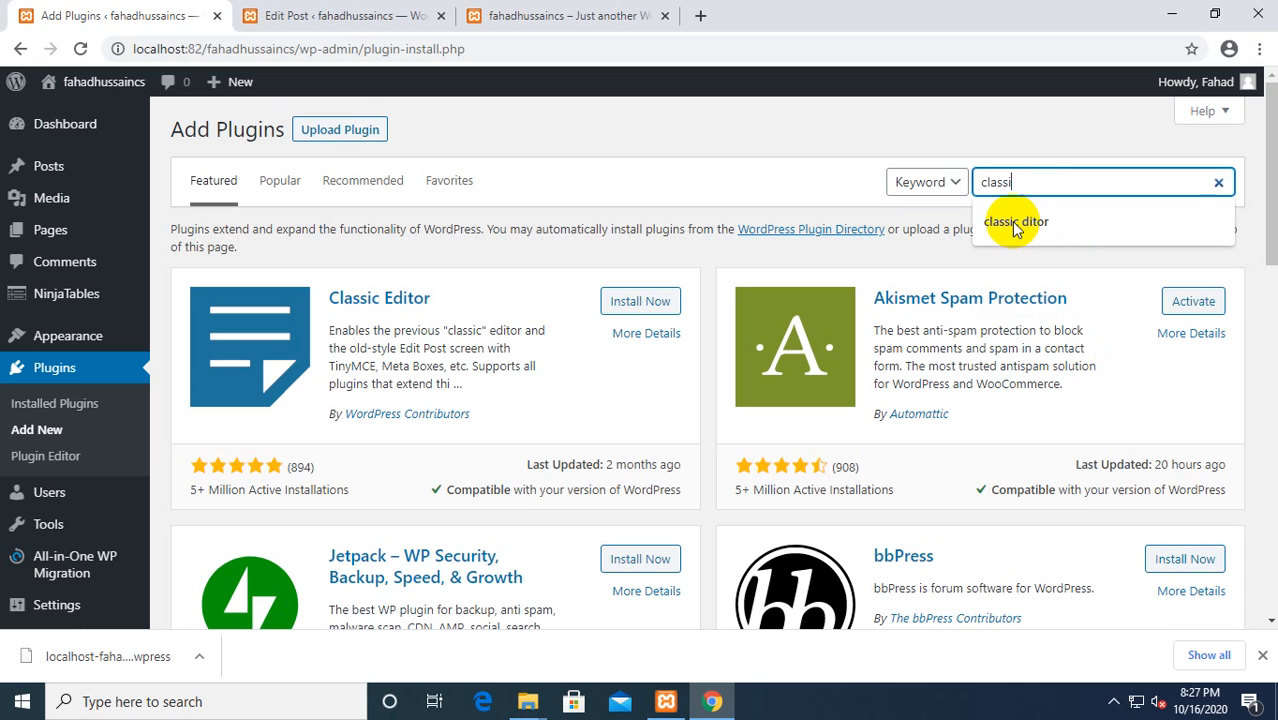
text(c editor)
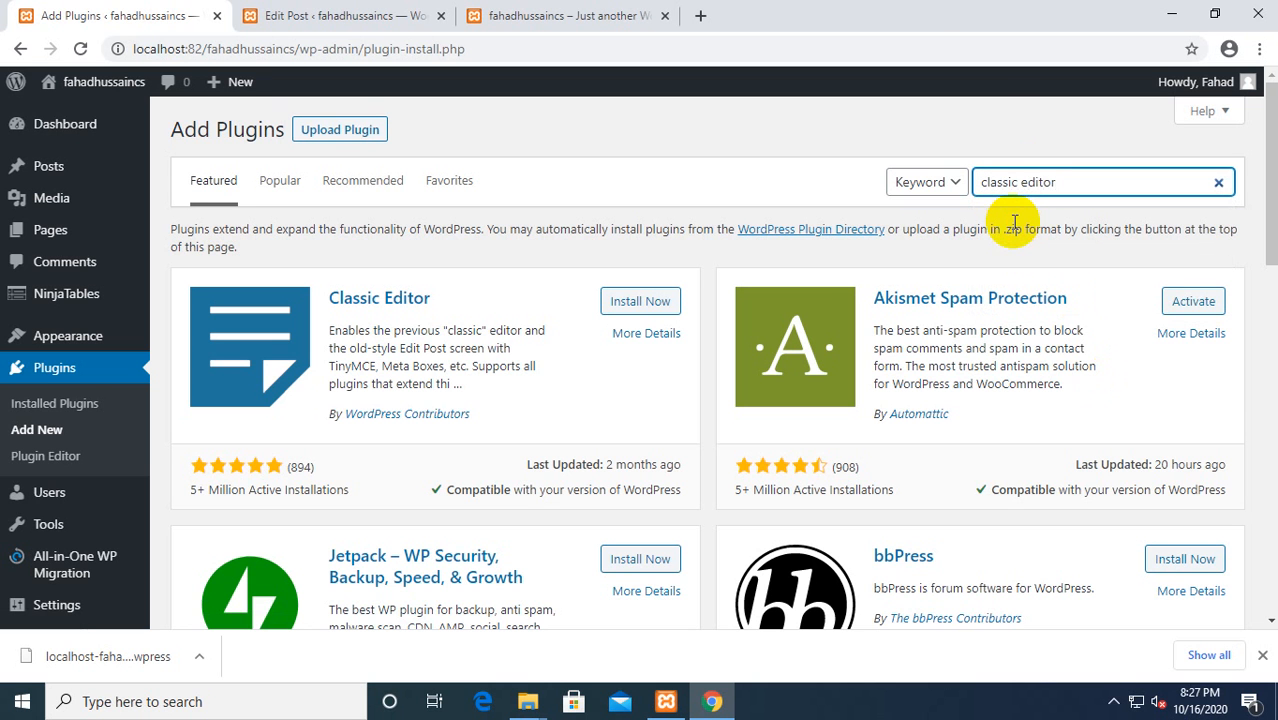
Step: Examine the block editor layout of the "disable comment" post in its open browser tab
click(345, 15)
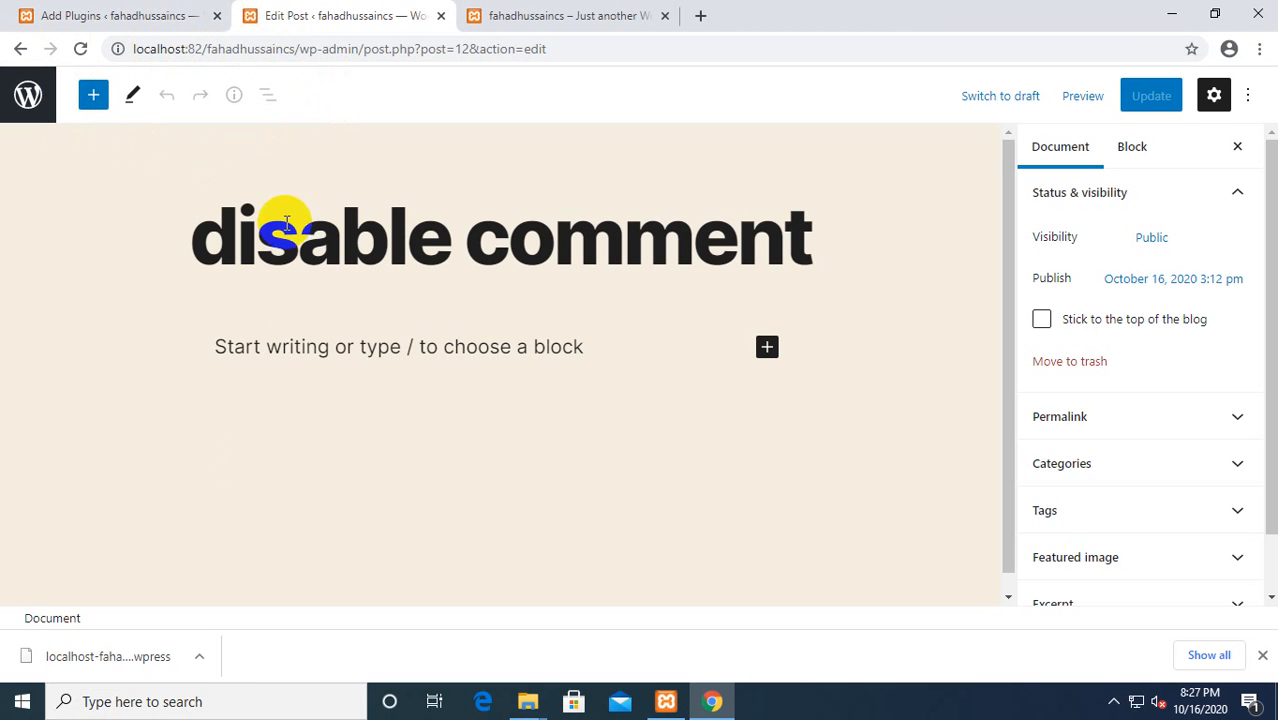
scroll(388, 327, down, 1)
scroll(374, 340, up, 1)
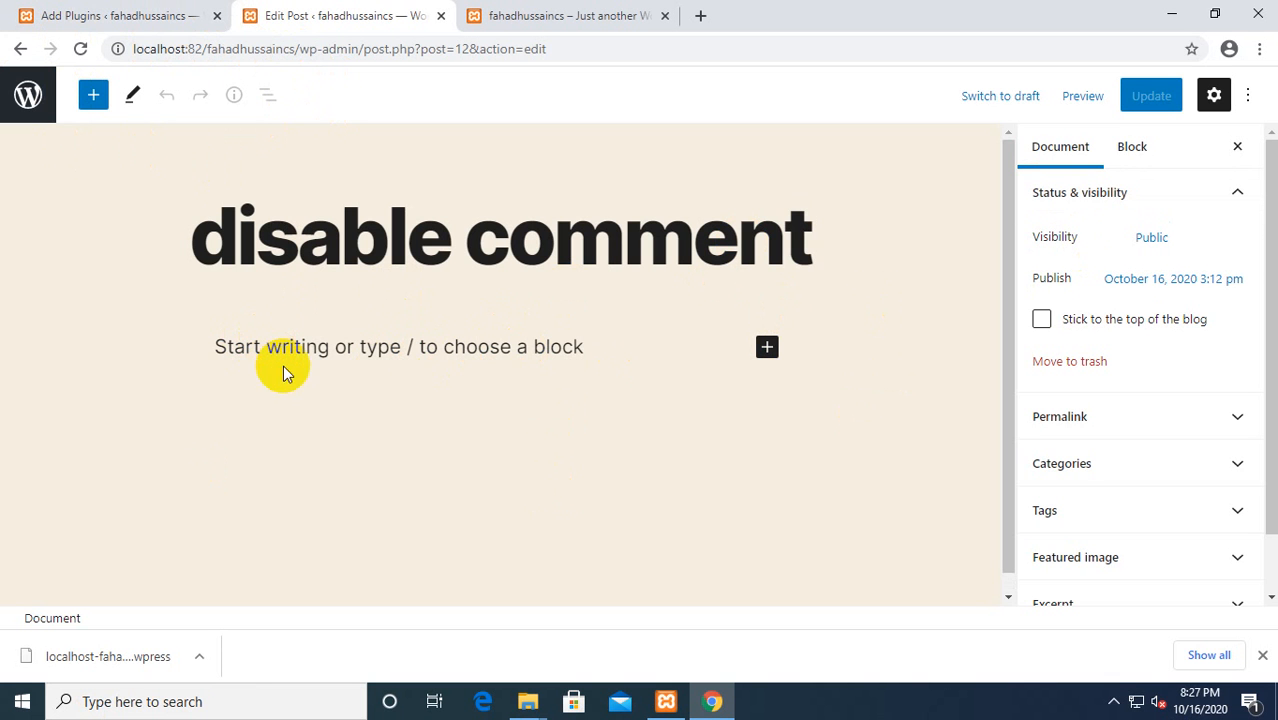
Step: Return to the plugin search results, then install and activate Classic Editor
click(70, 10)
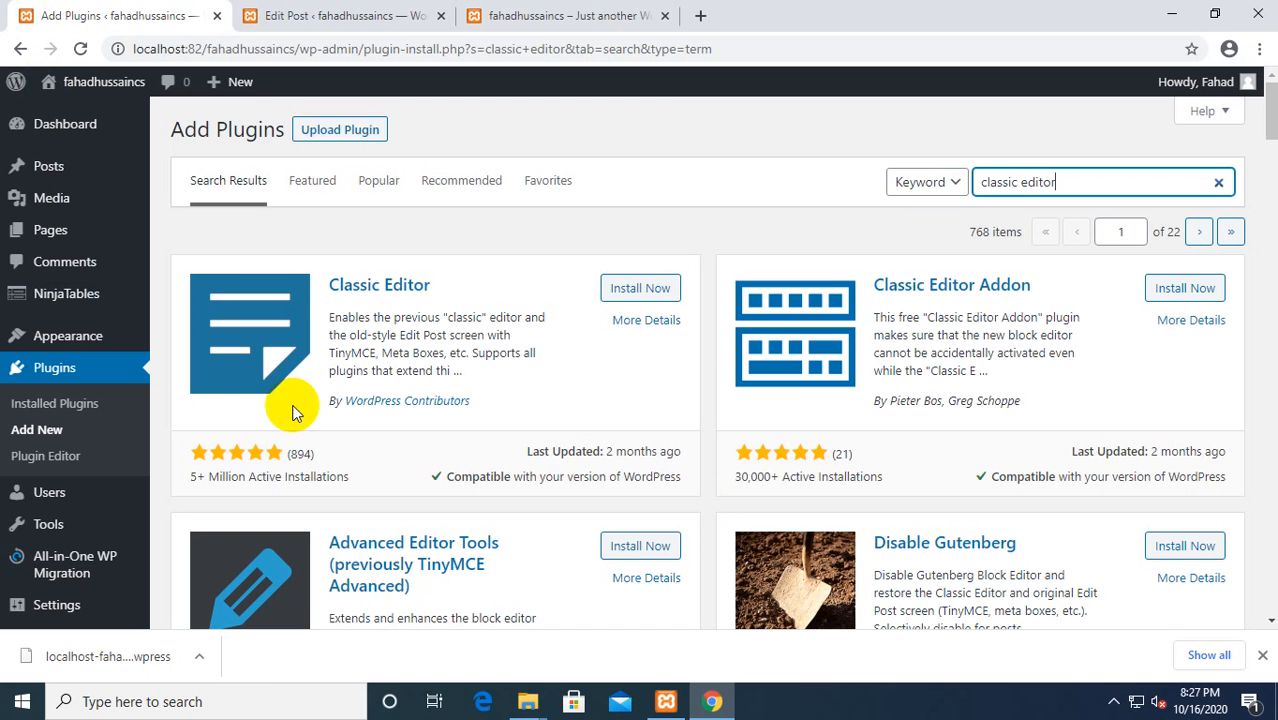
click(650, 289)
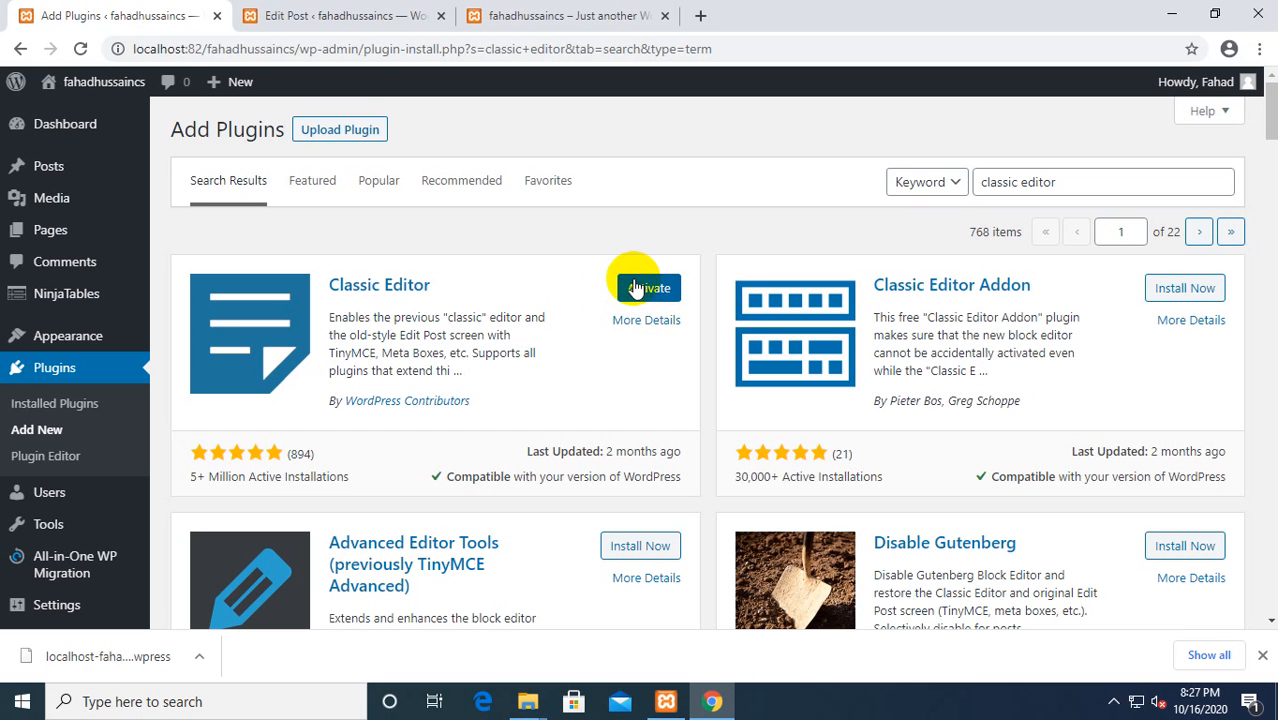
click(640, 288)
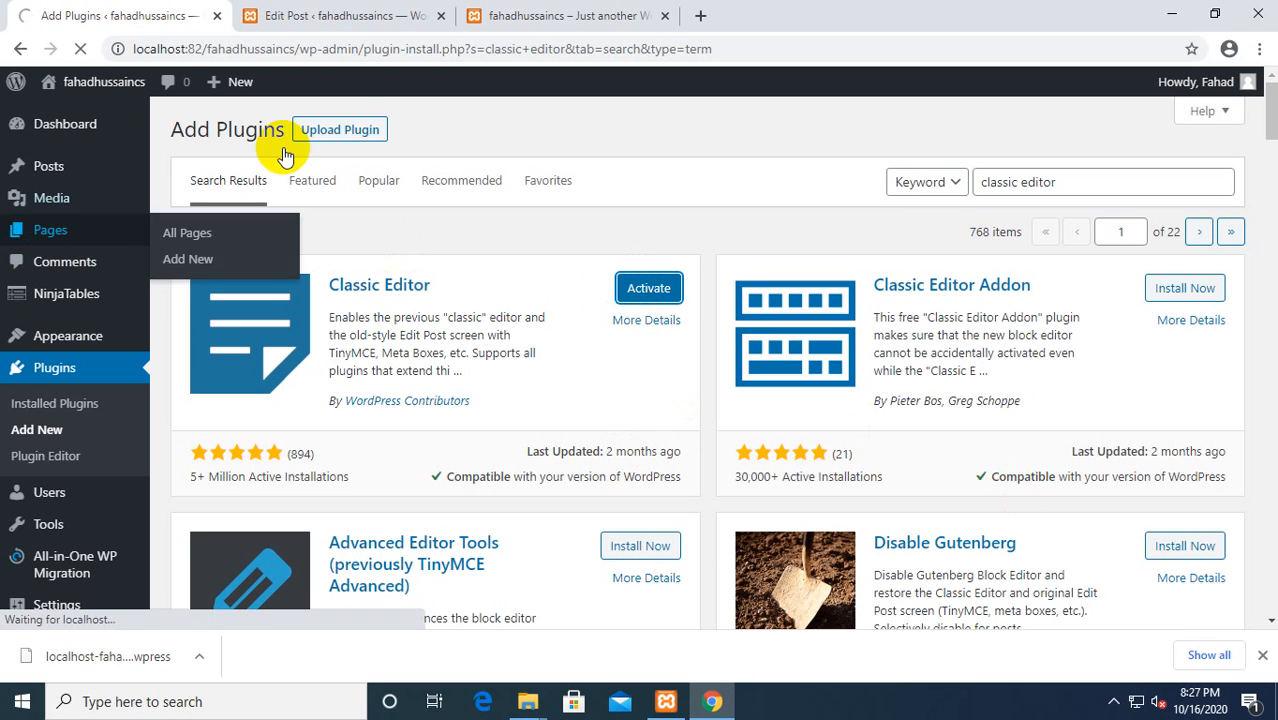
Step: Open the "duplicate demo" page for editing in a new browser tab to examine the classic editor
middle_click(43, 229)
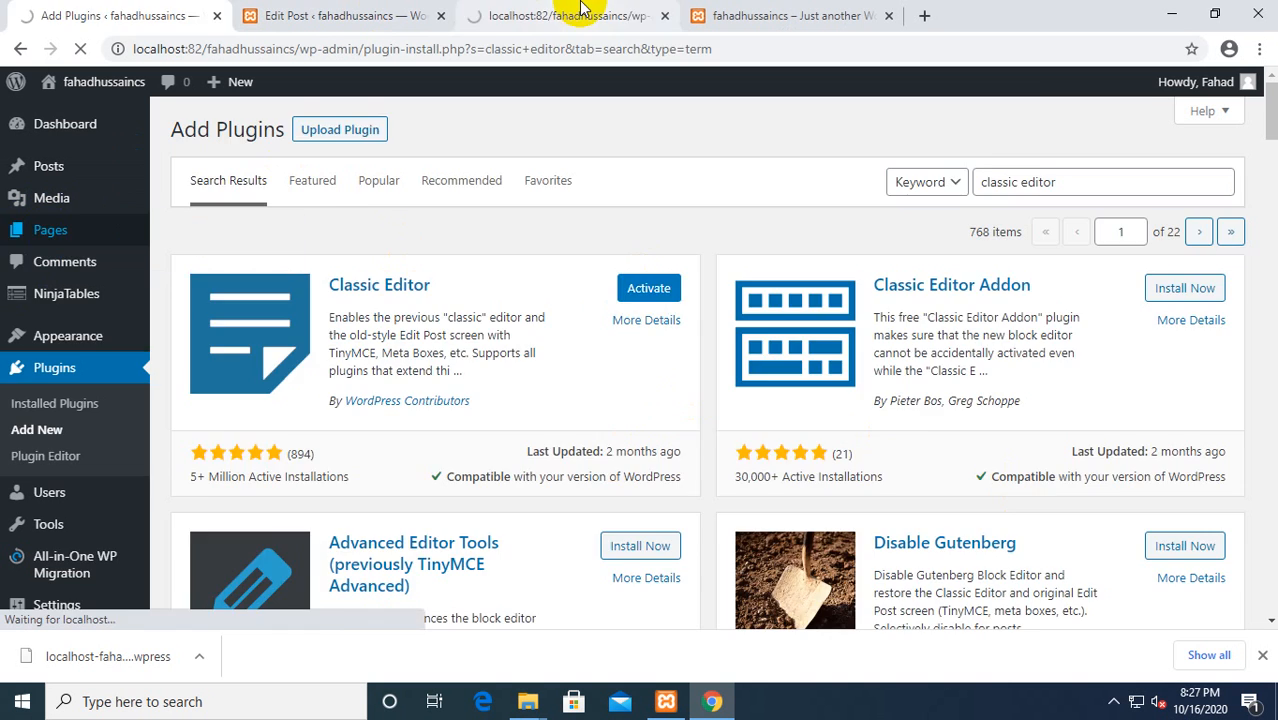
click(580, 15)
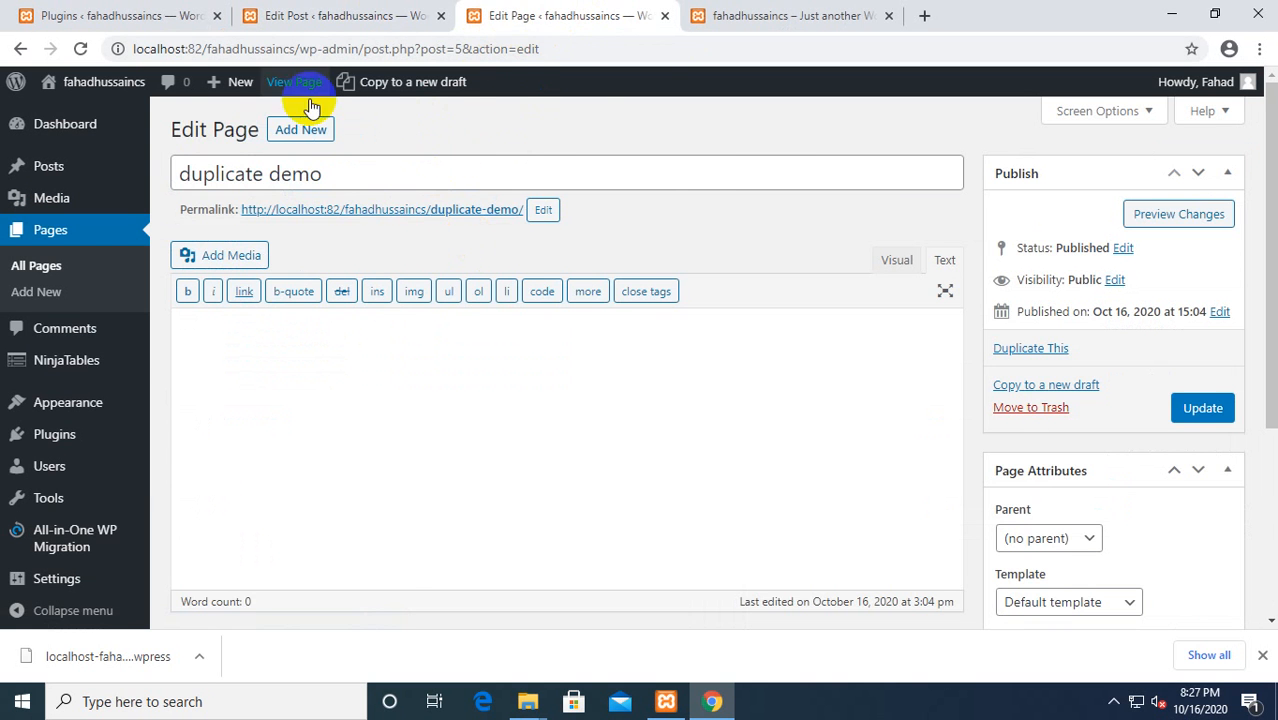
Step: Return to the installed plugins list and deactivate Classic Editor
click(60, 15)
scroll(314, 417, down, 5)
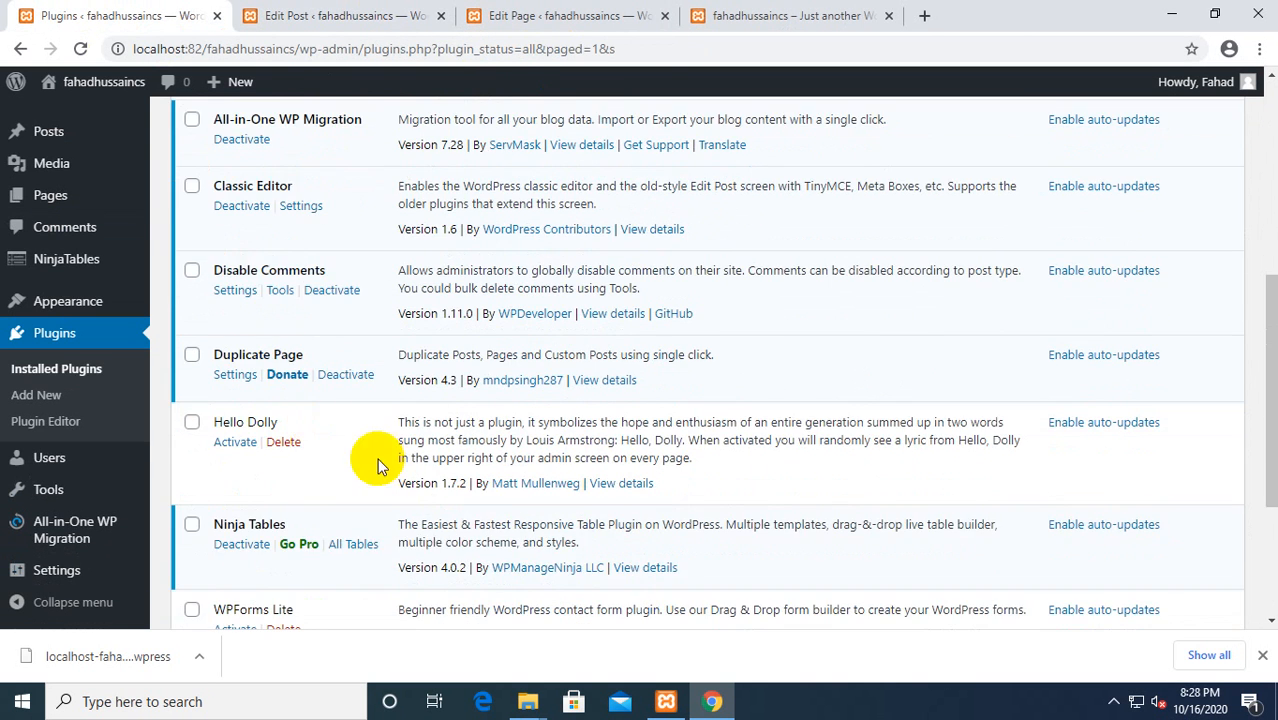
scroll(254, 458, down, 1)
scroll(254, 458, up, 1)
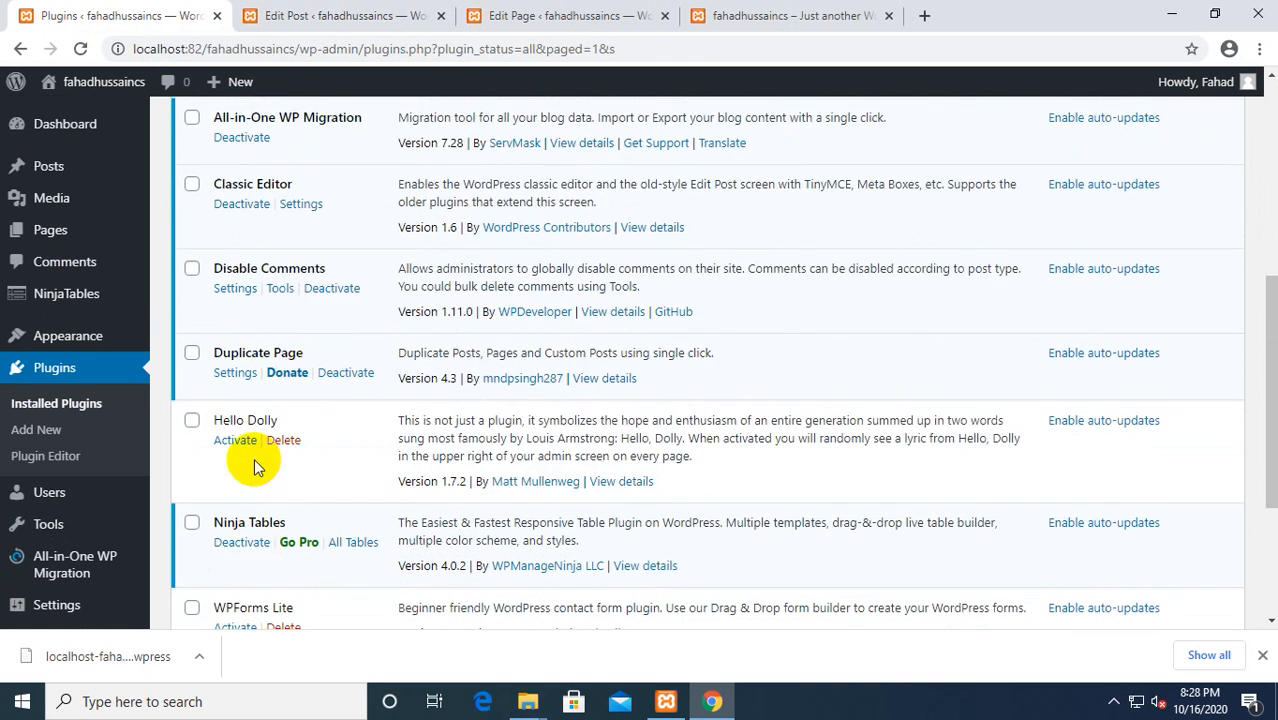
scroll(254, 458, up, 1)
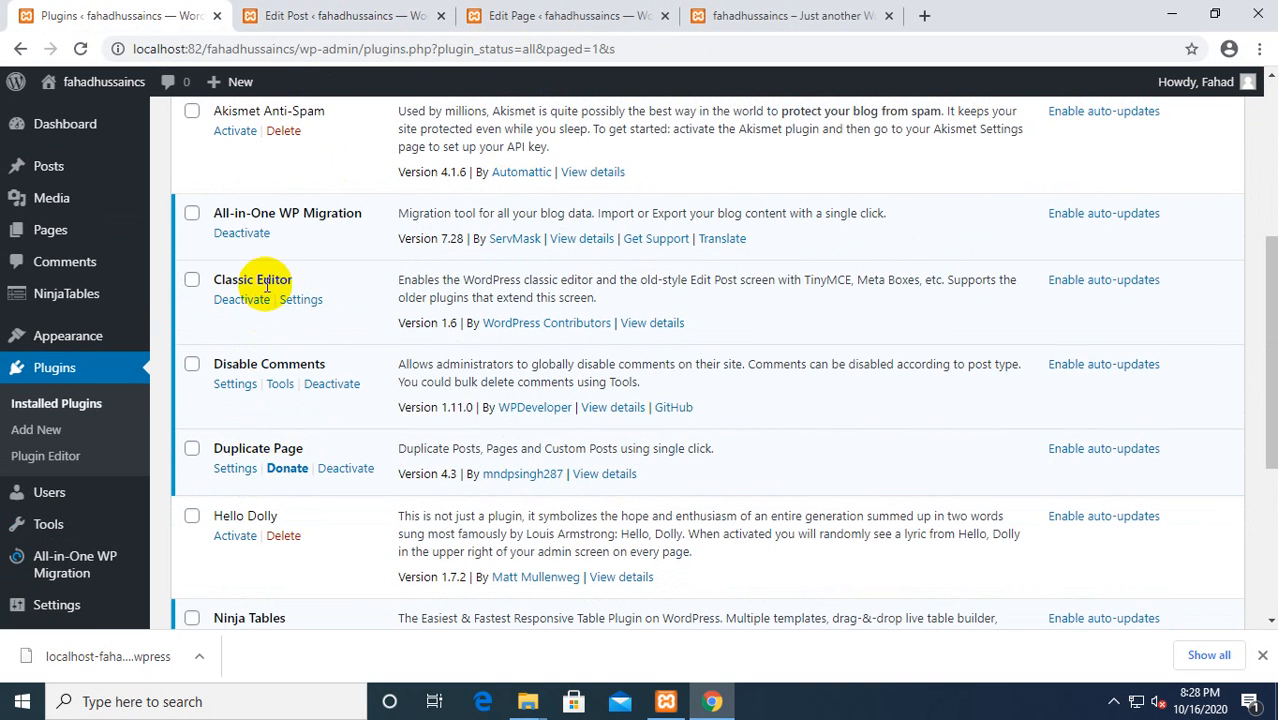
click(238, 300)
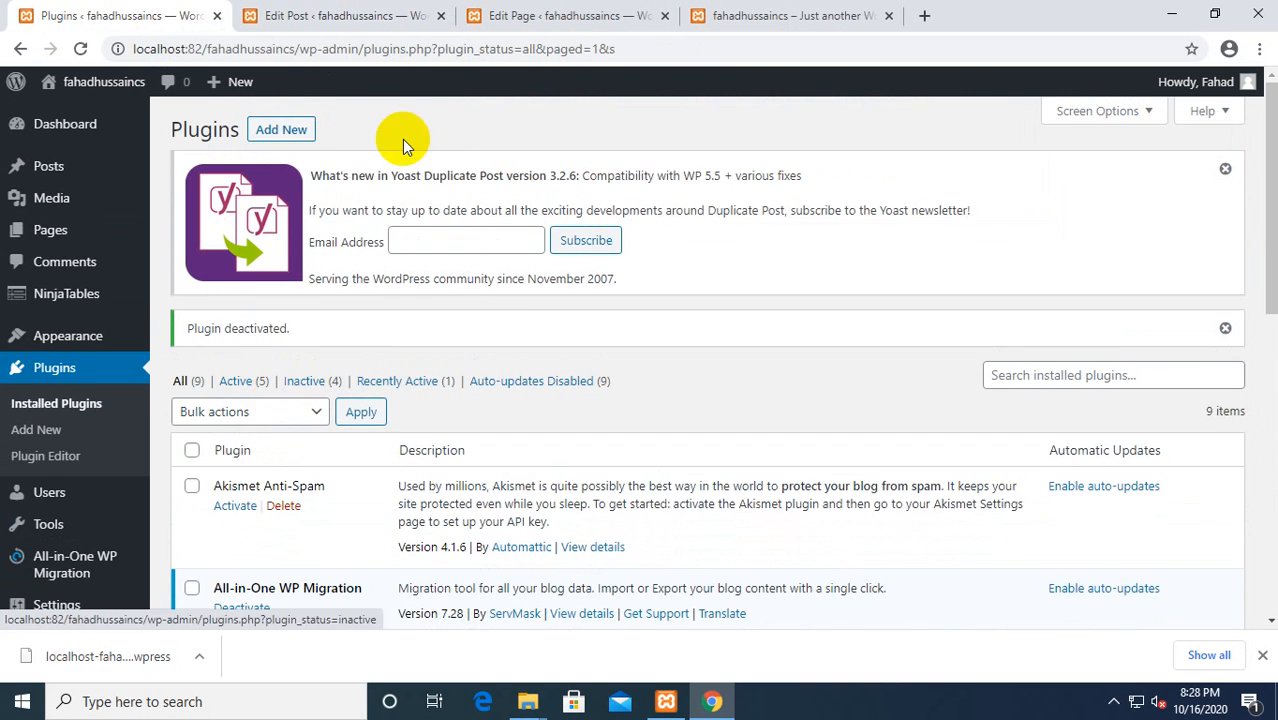
Step: Reload the "disable comment" post and the "duplicate demo" page in their tabs to check the block editor
click(340, 15)
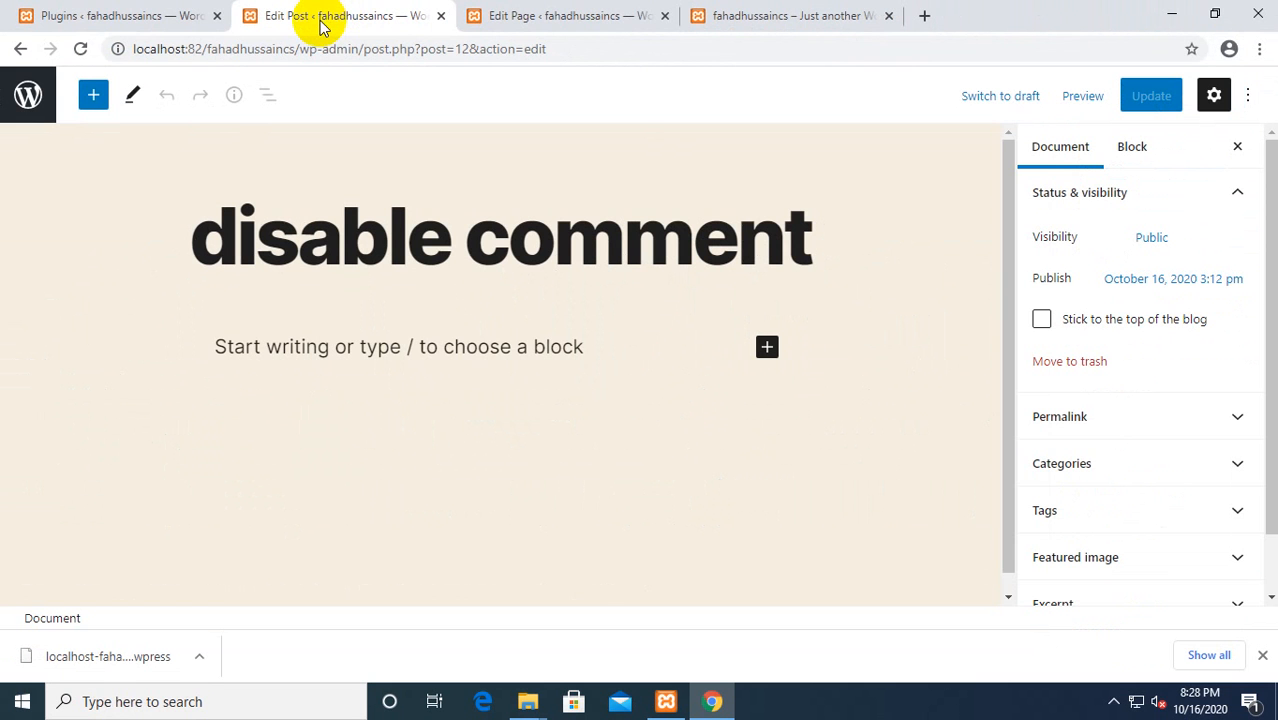
click(80, 48)
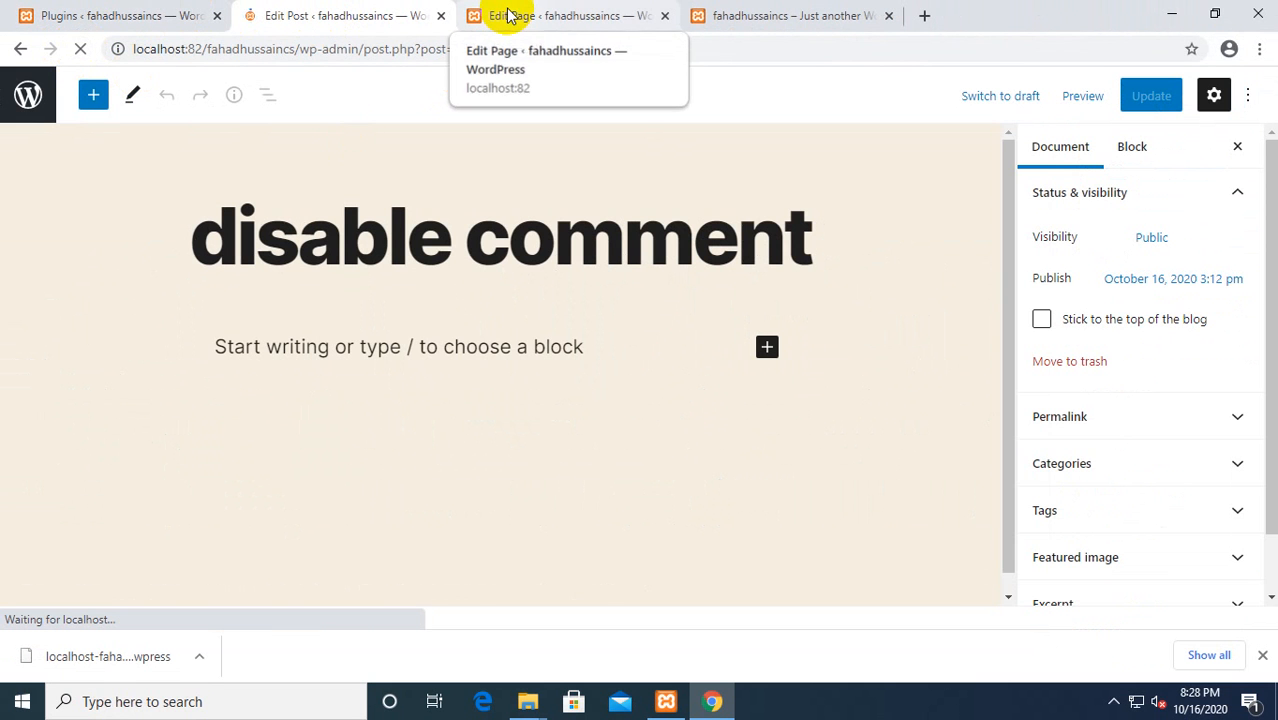
click(508, 14)
click(80, 48)
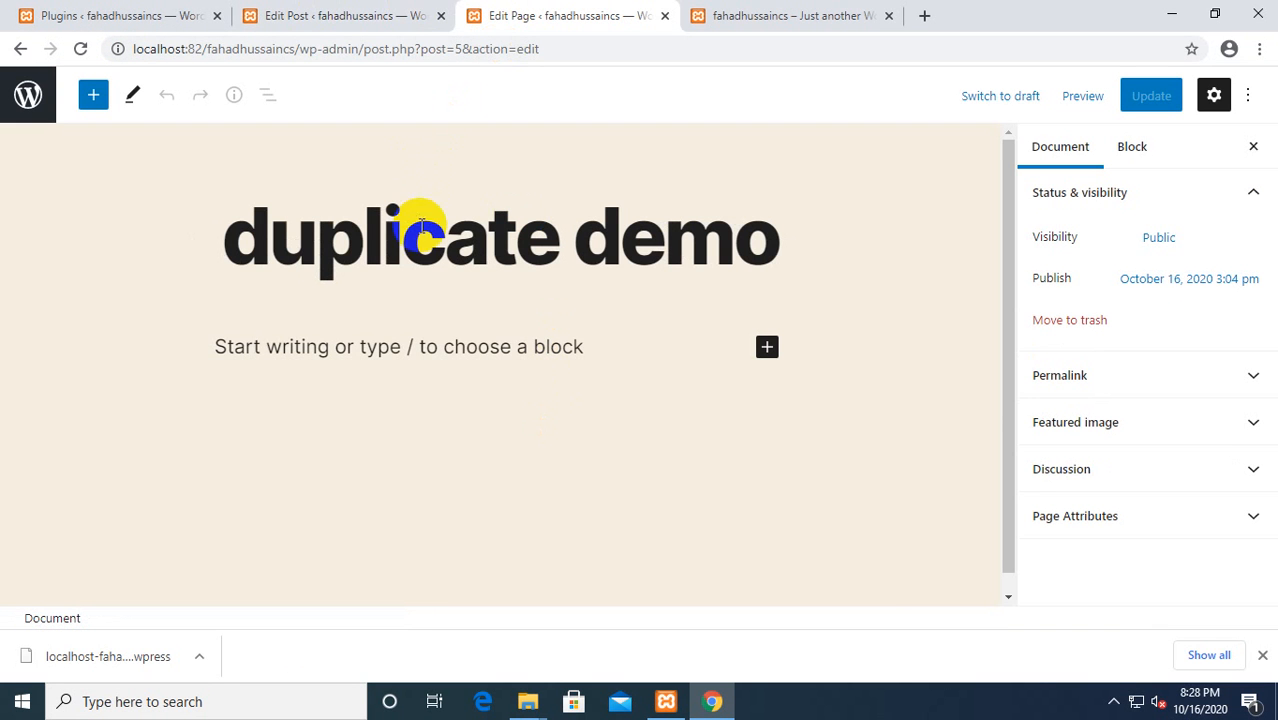
Step: Reactivate Classic Editor from the installed plugins list and reload the "disable comment" and "duplicate demo" editing tabs
click(143, 12)
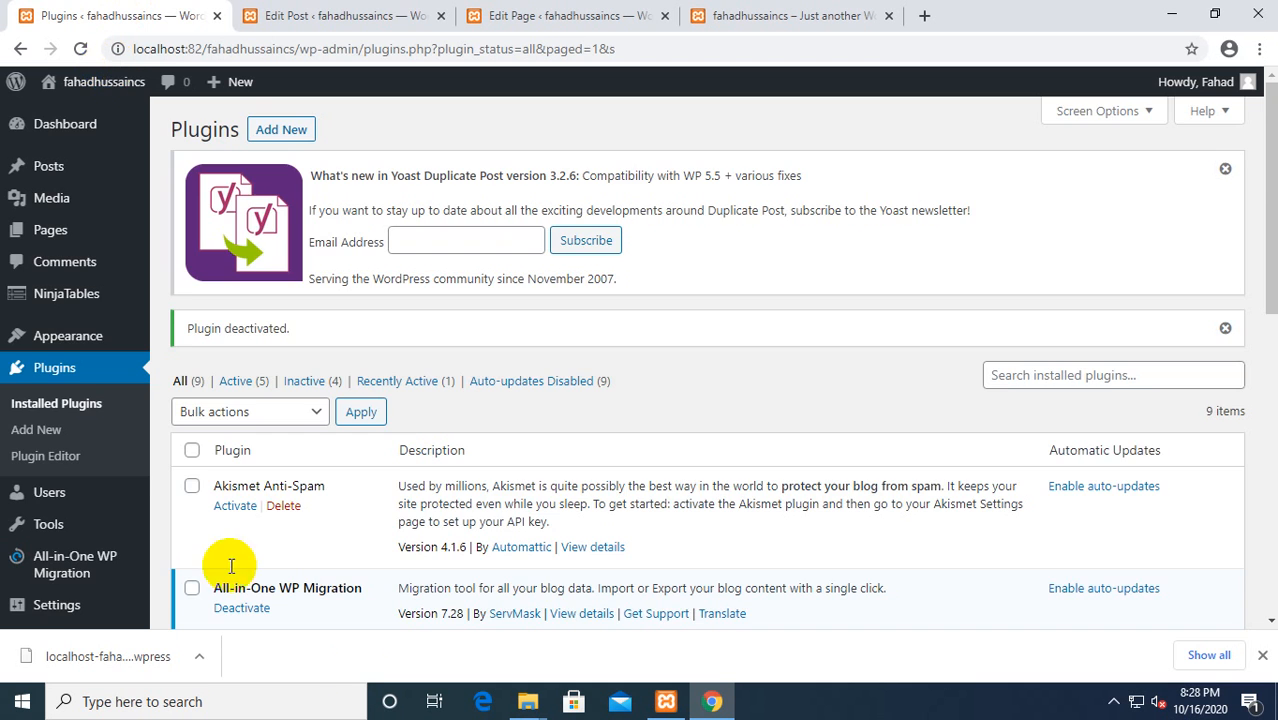
scroll(335, 505, down, 3)
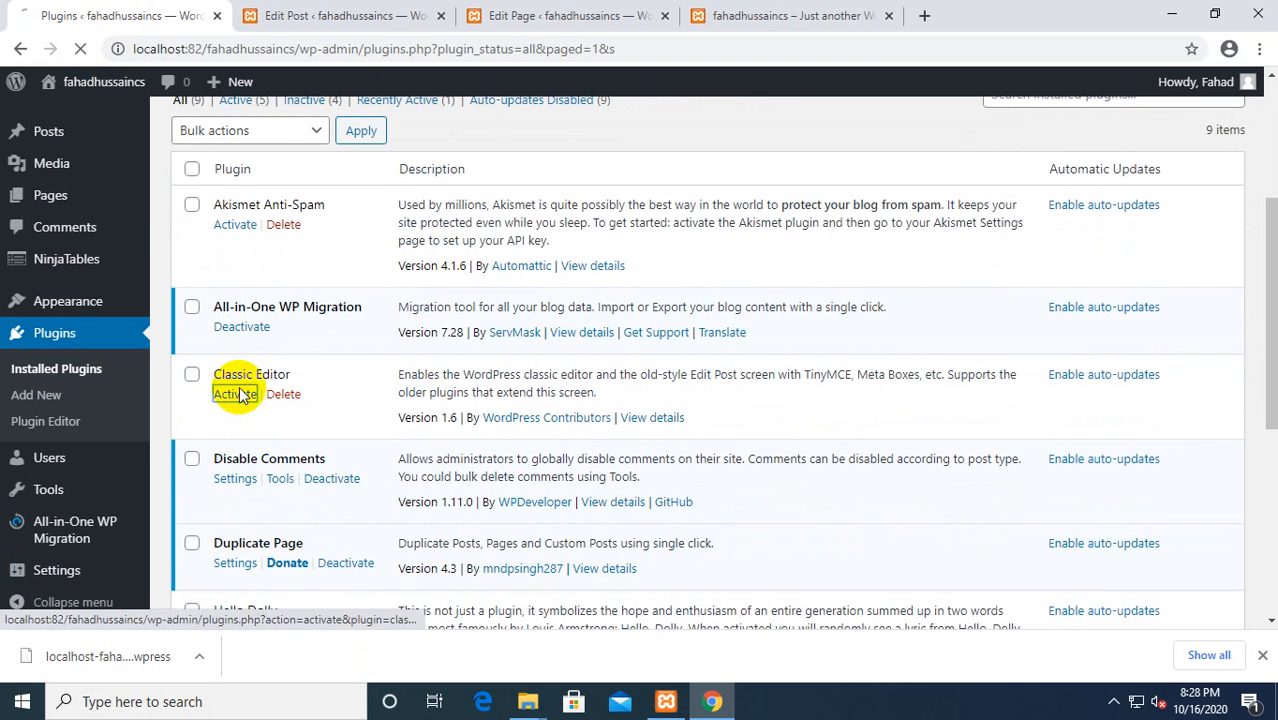
click(340, 15)
click(80, 48)
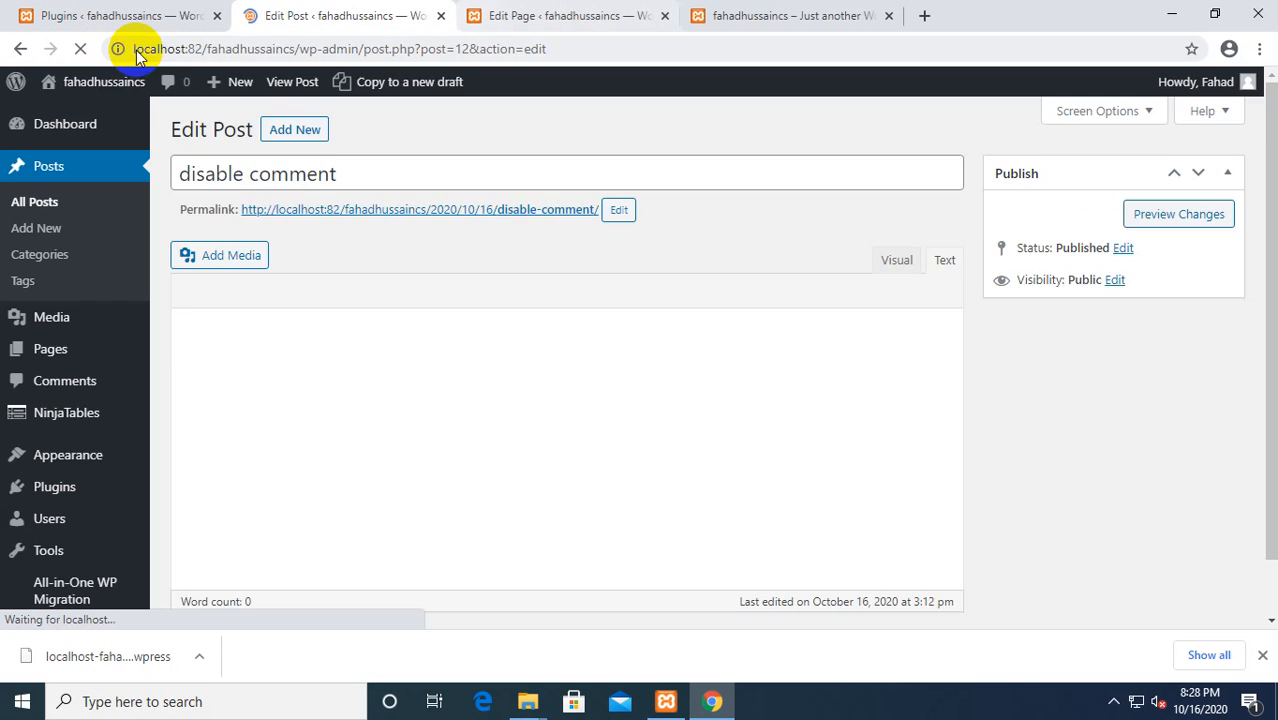
click(479, 12)
click(80, 48)
click(340, 15)
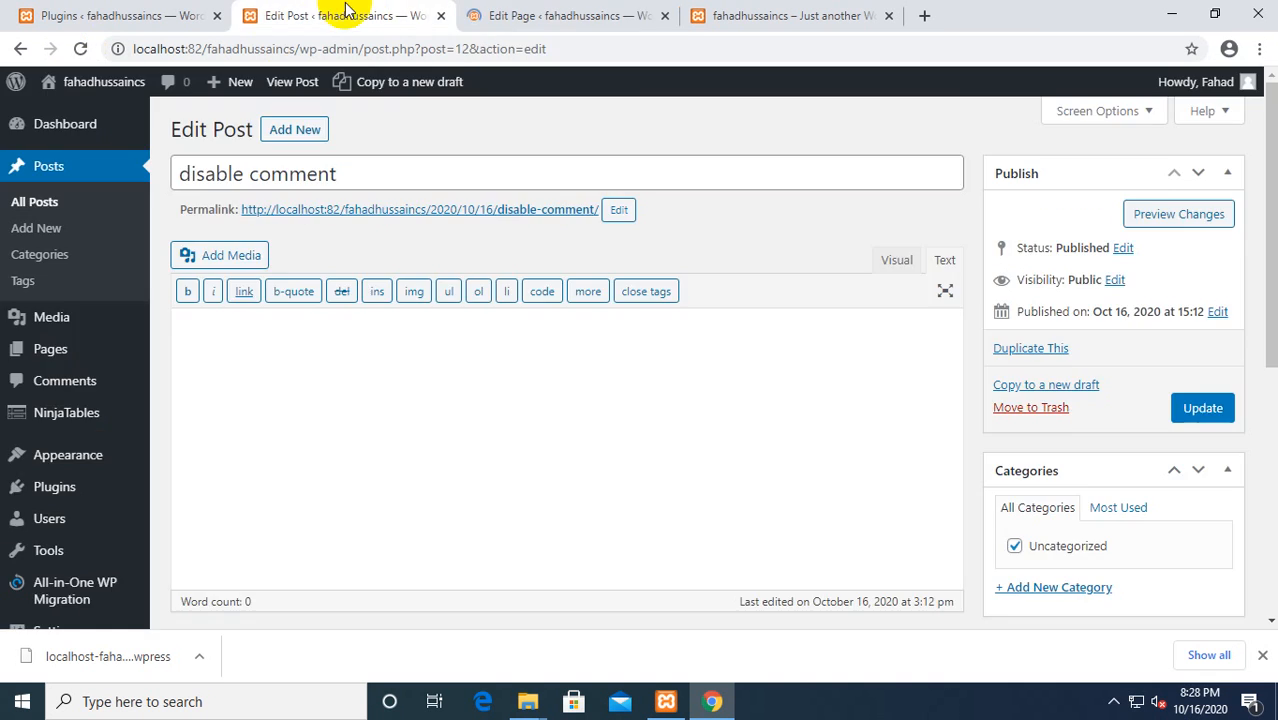
Step: Try inserting a bold tag in the "disable comment" post and compare the editor's Visual and Text modes
click(187, 291)
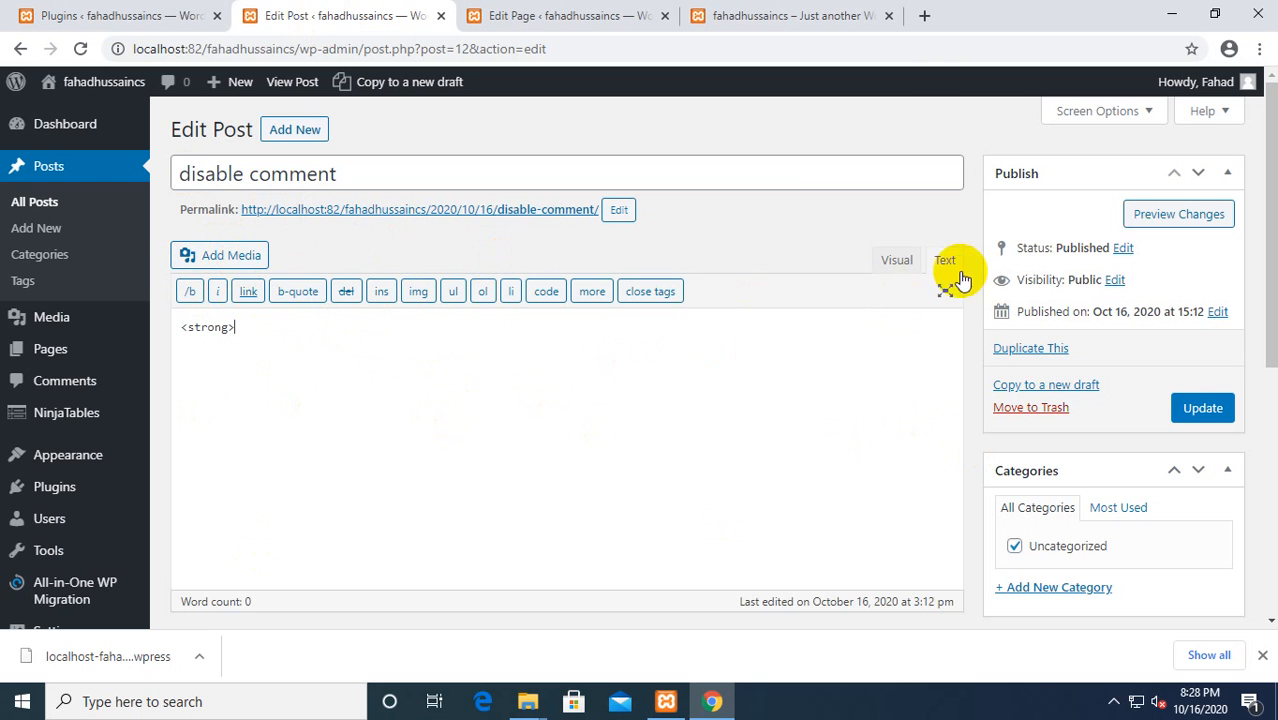
click(905, 265)
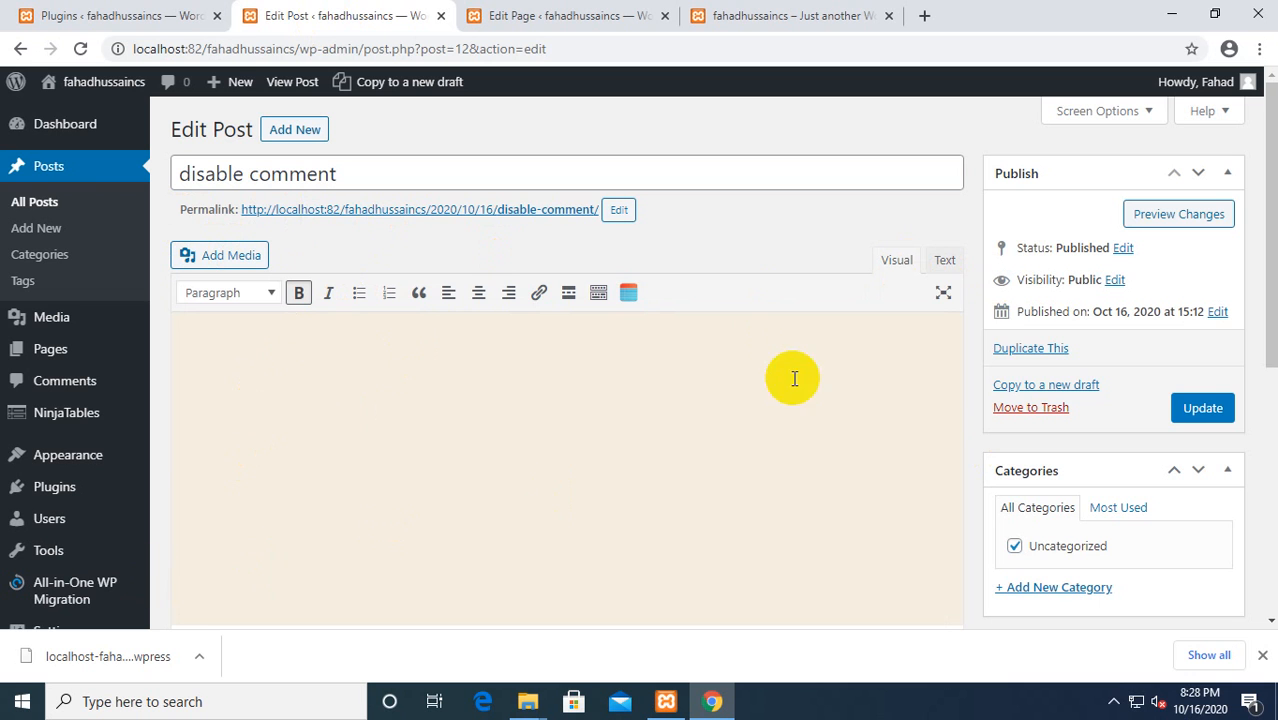
click(943, 262)
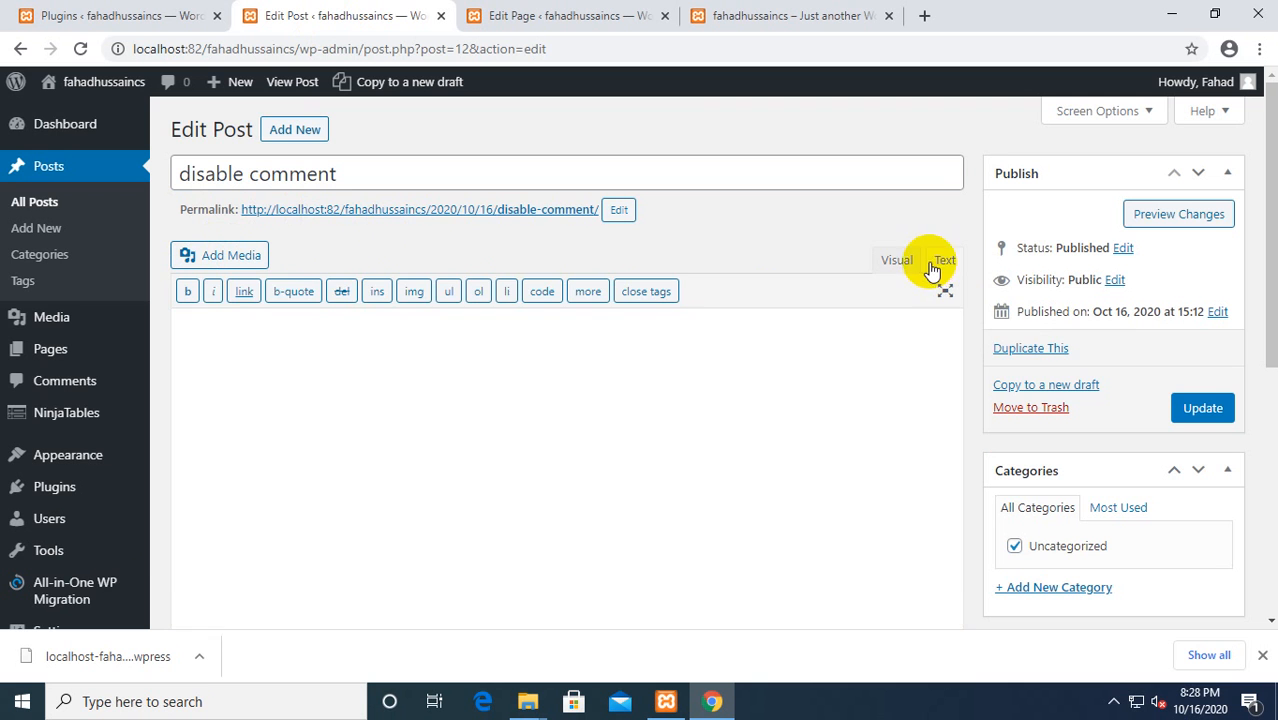
scroll(1070, 582, down, 3)
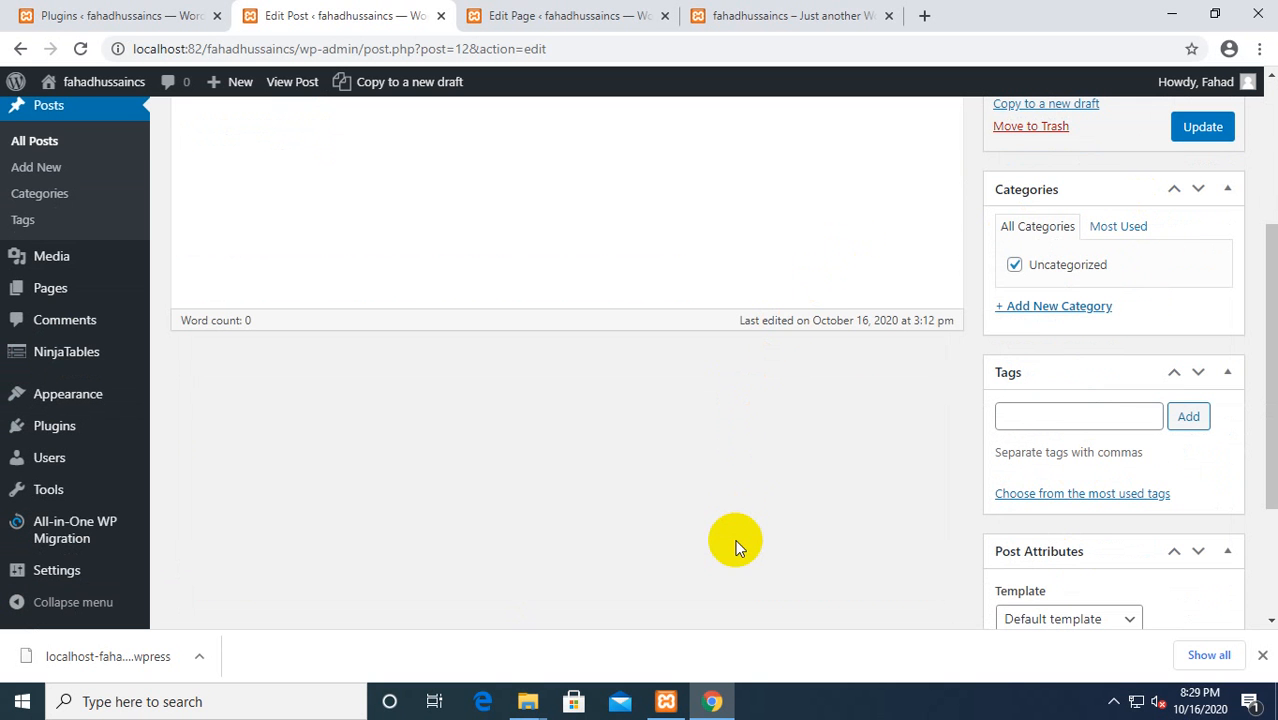
scroll(787, 548, up, 3)
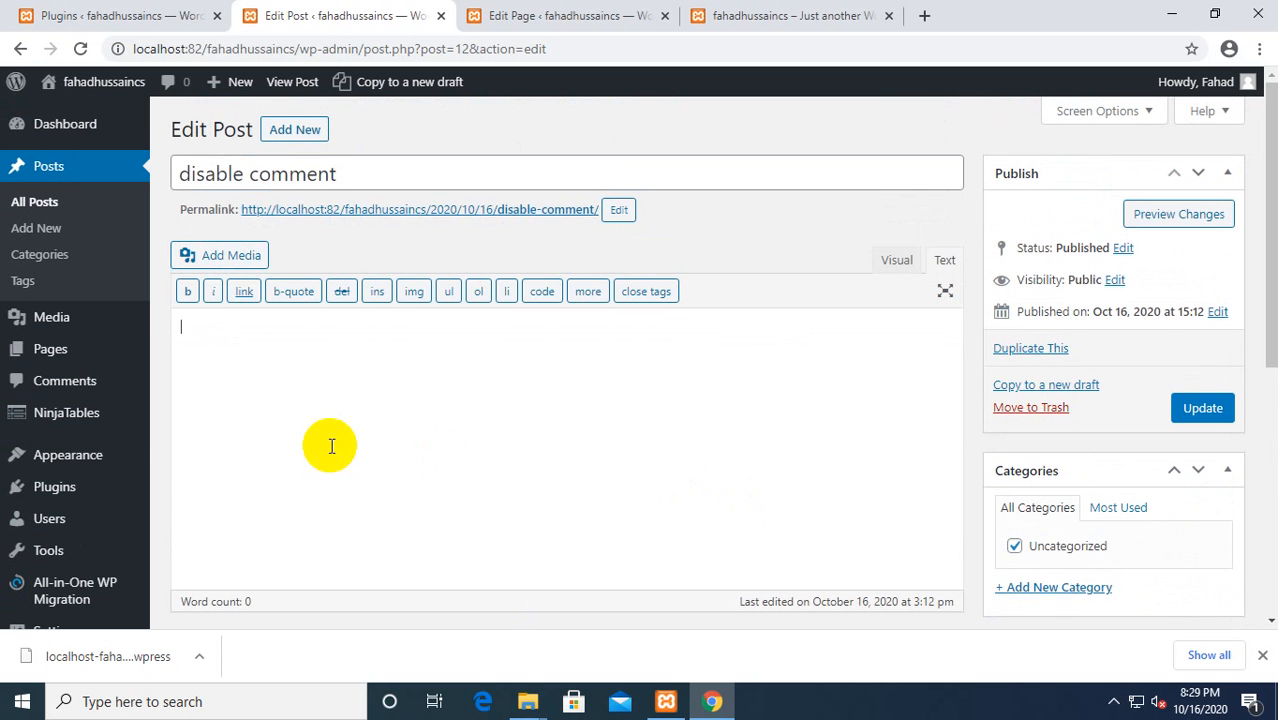
Step: Open the installed plugins list and search it for "contact form"
scroll(80, 440, down, 2)
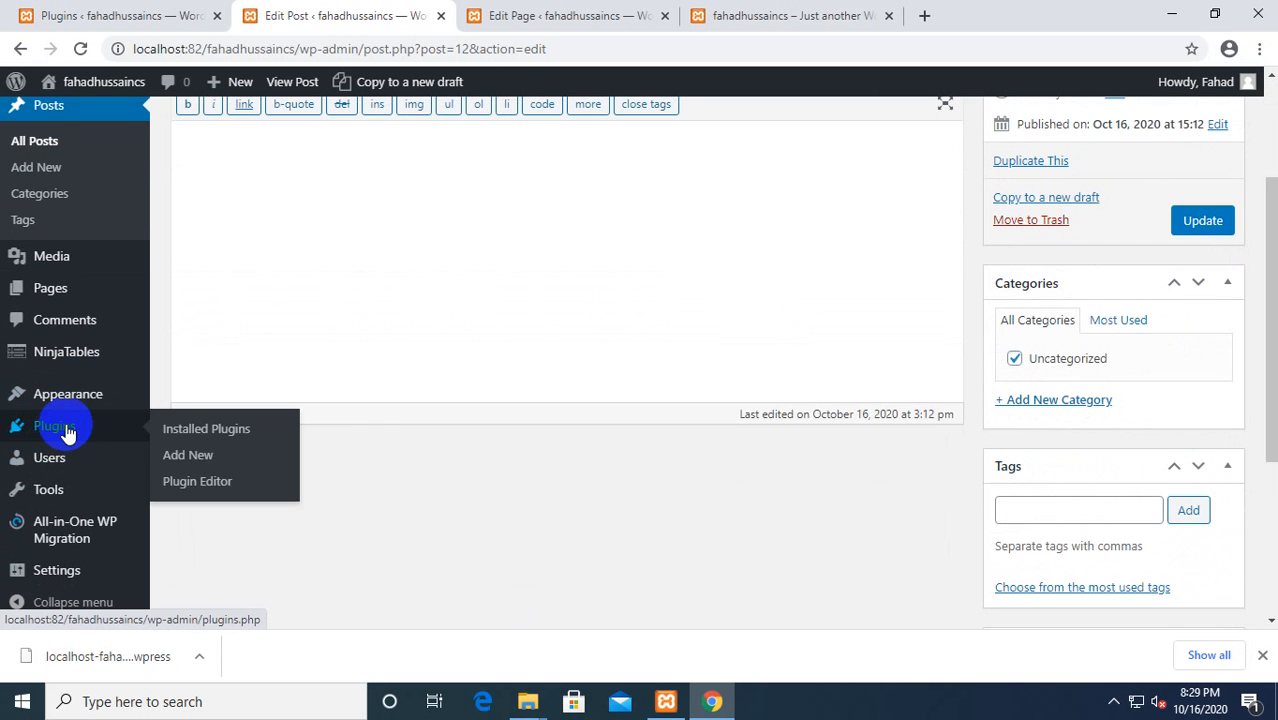
click(66, 430)
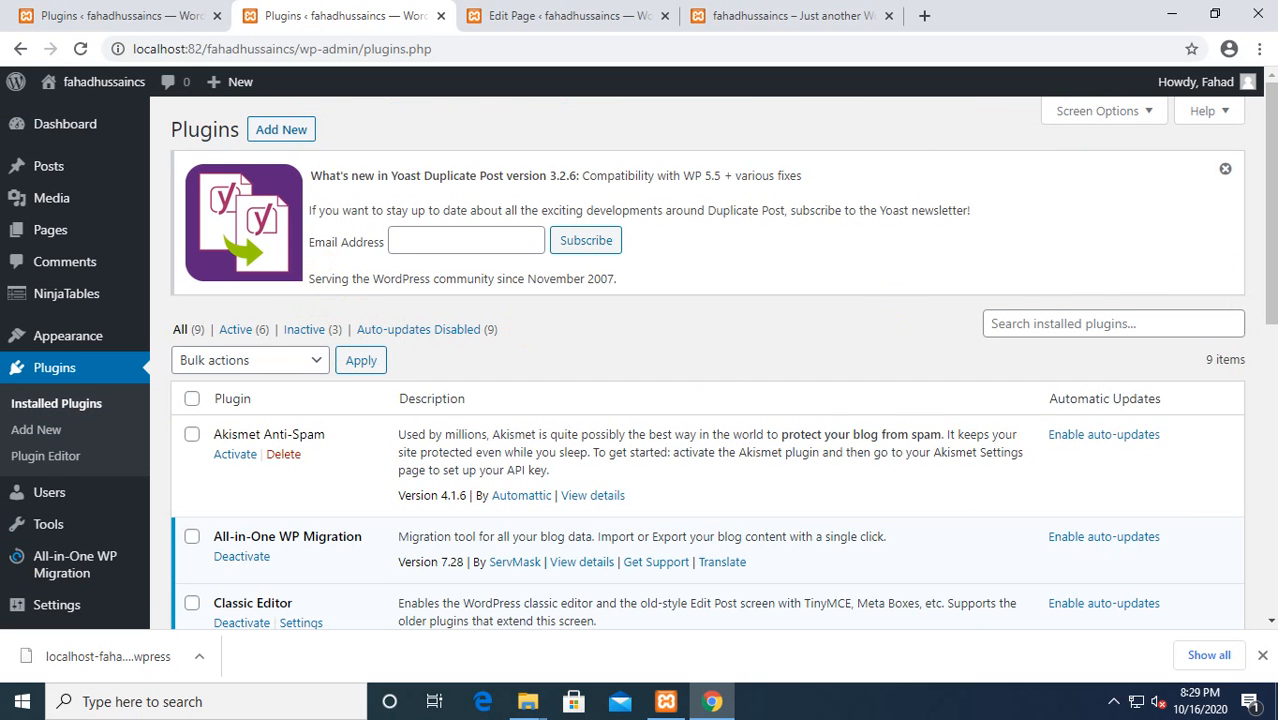
click(1066, 318)
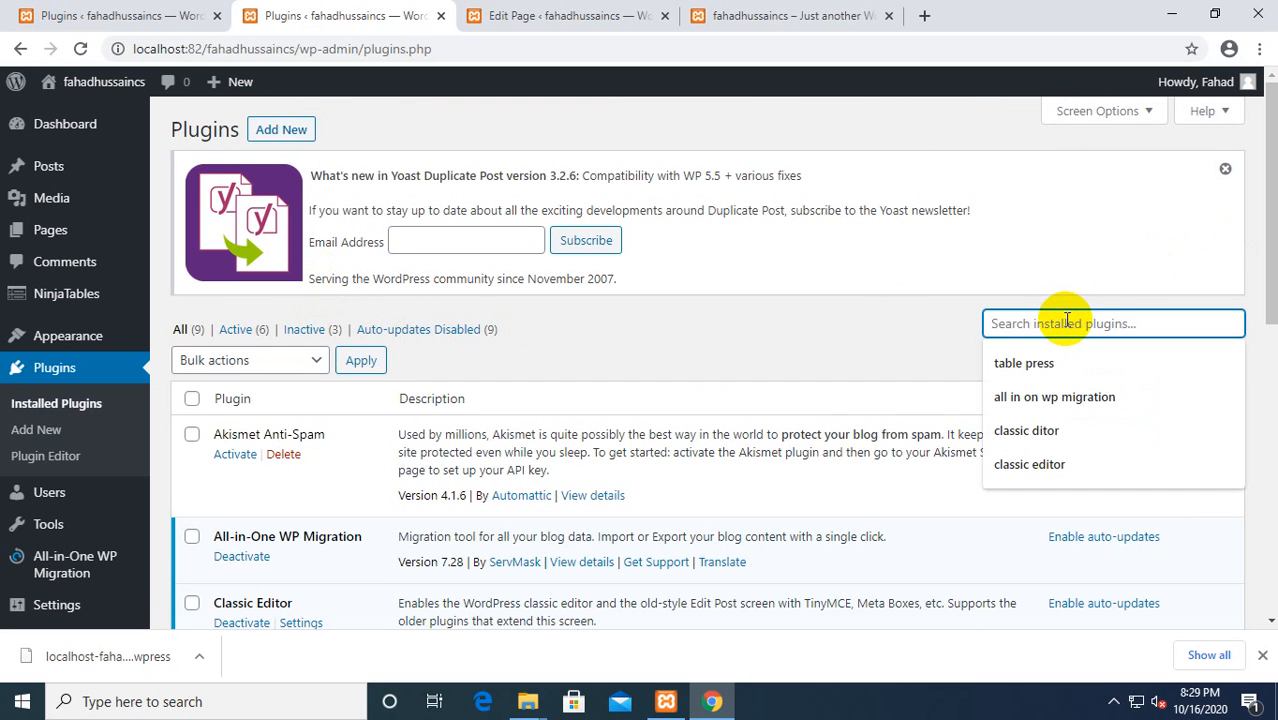
text(conta)
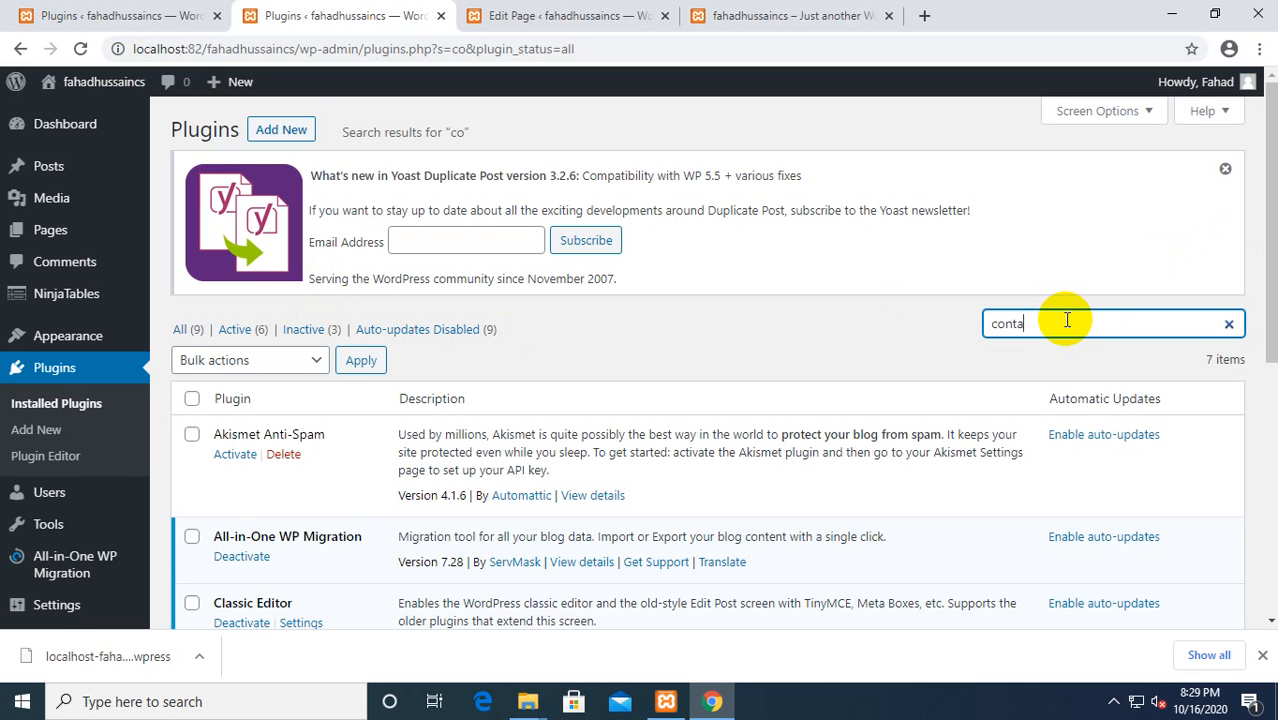
text(ct form)
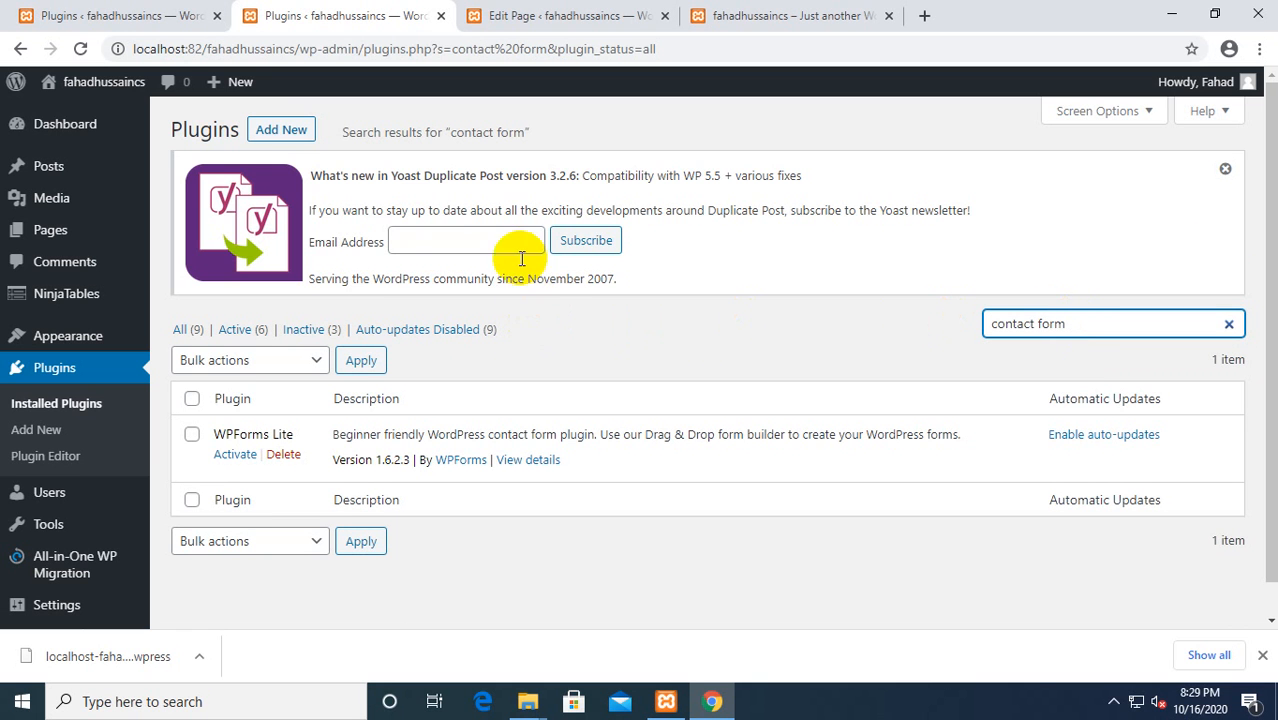
Step: Search the plugin directory for "contact form", then install and activate Contact Form 7
click(284, 131)
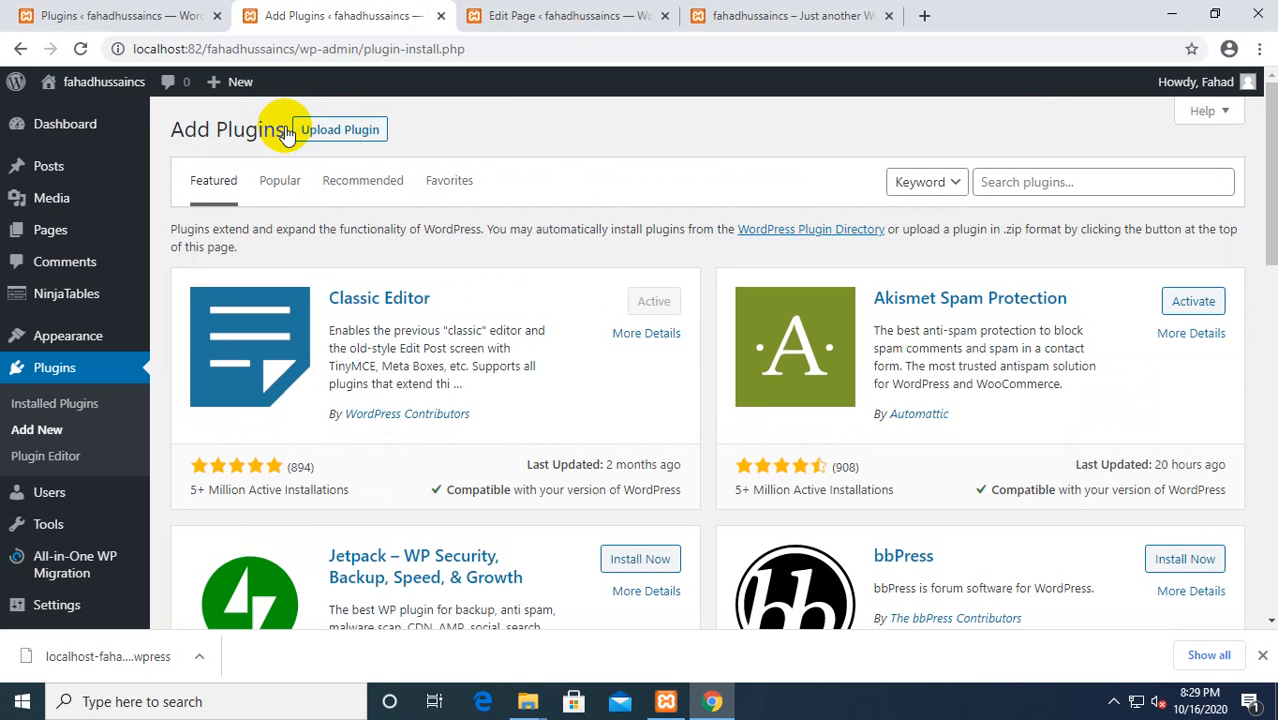
click(1045, 180)
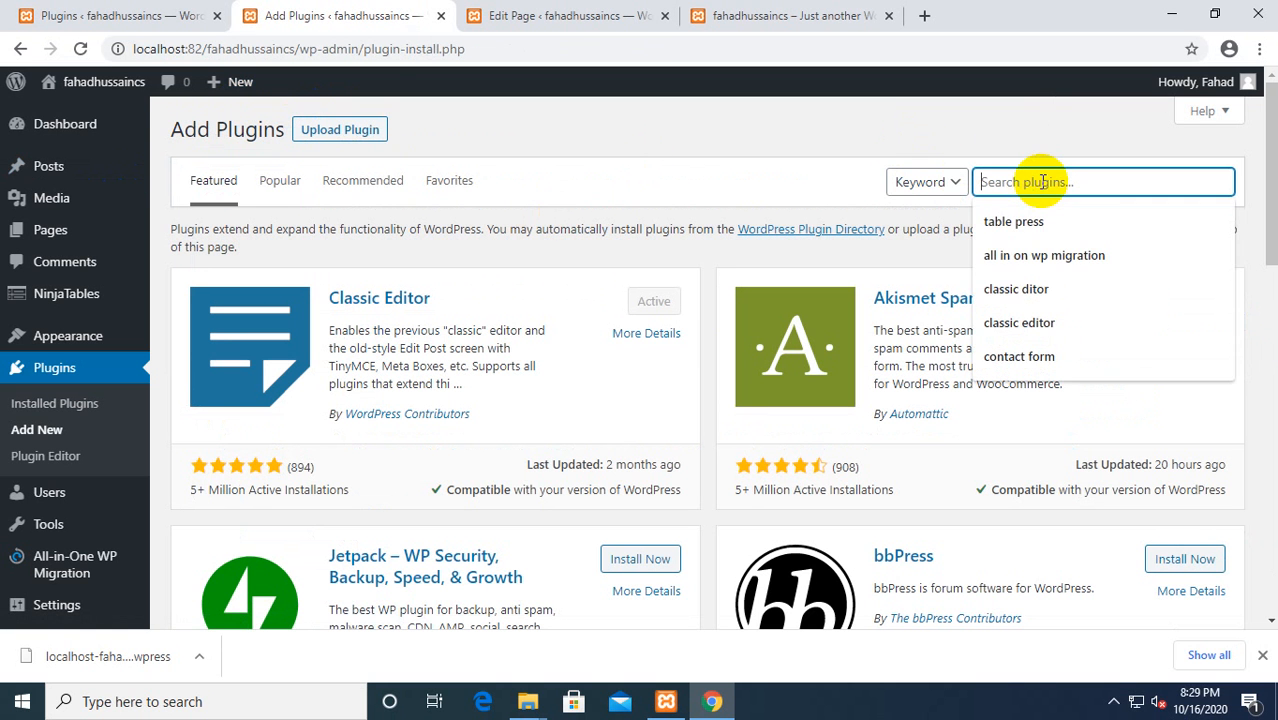
text(co)
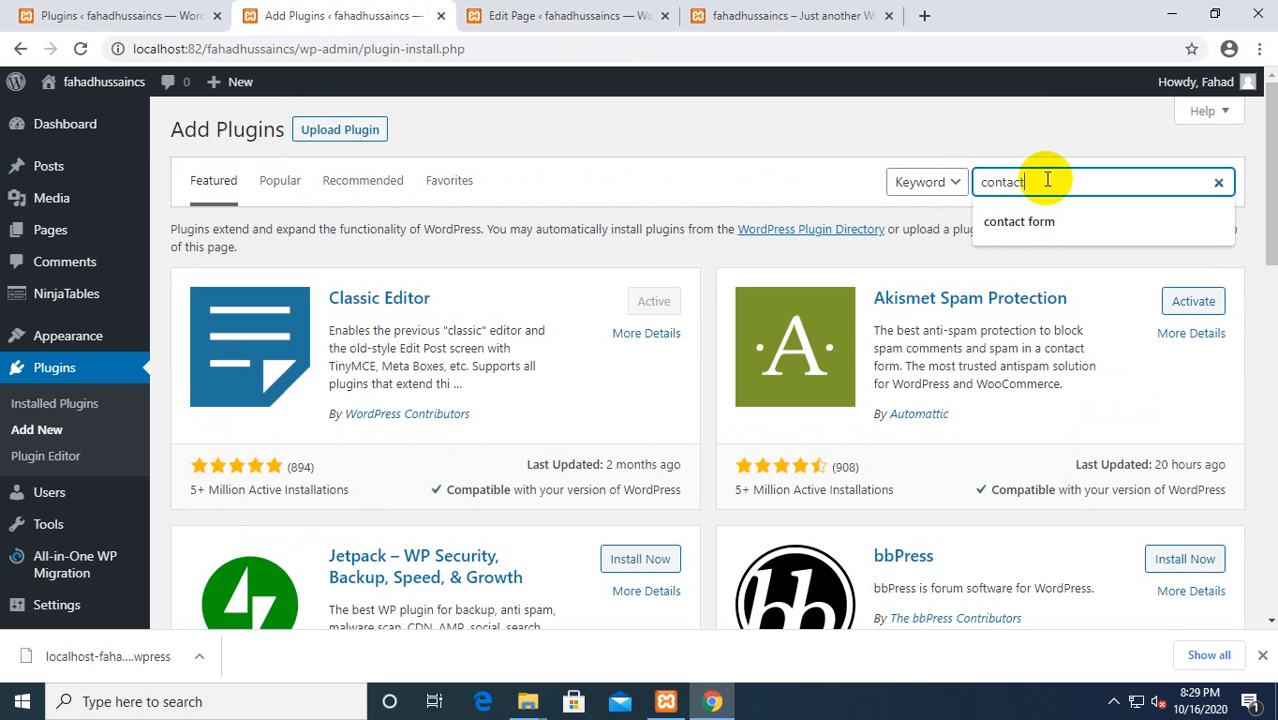
text(ntact)
key(Return)
click(1044, 183)
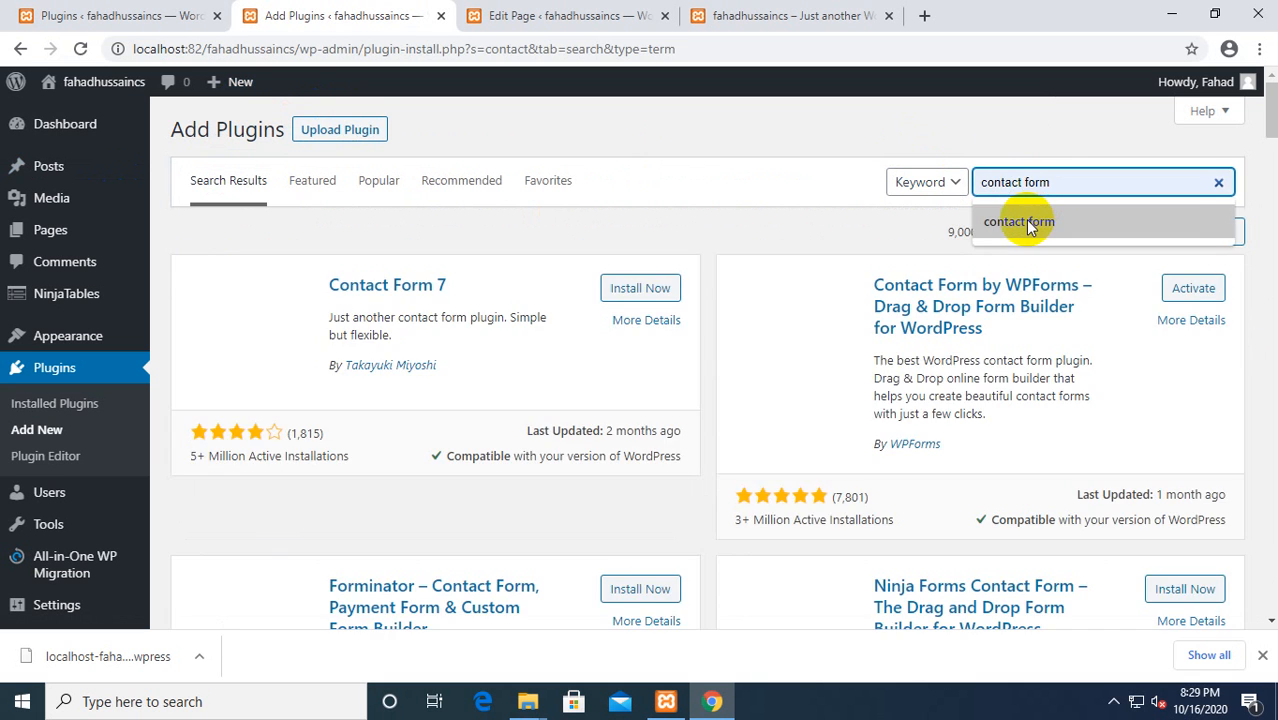
click(1027, 221)
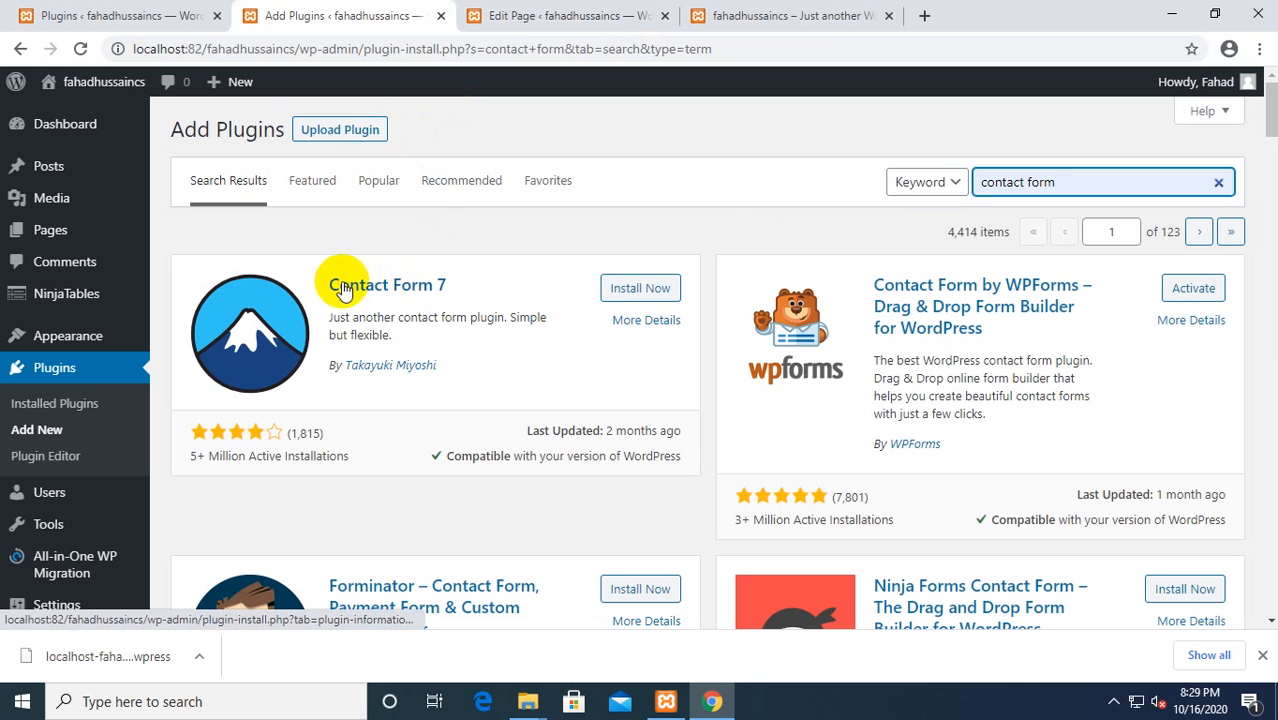
click(620, 293)
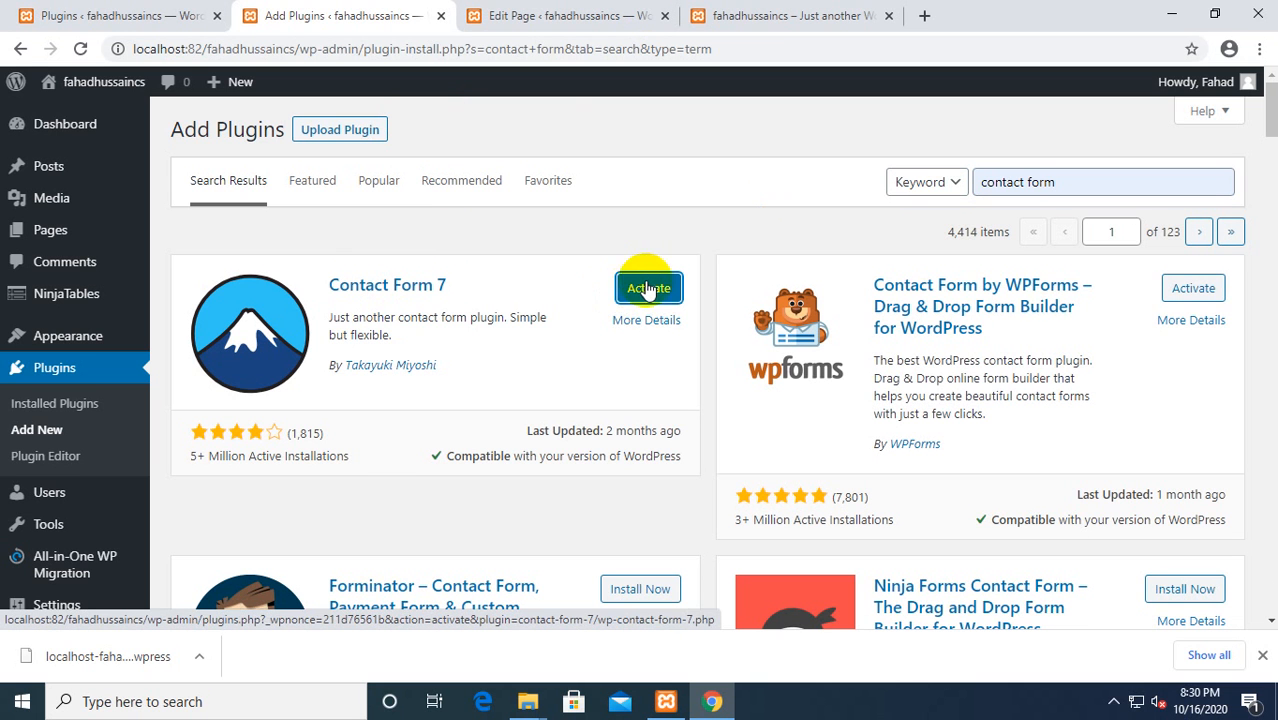
click(647, 292)
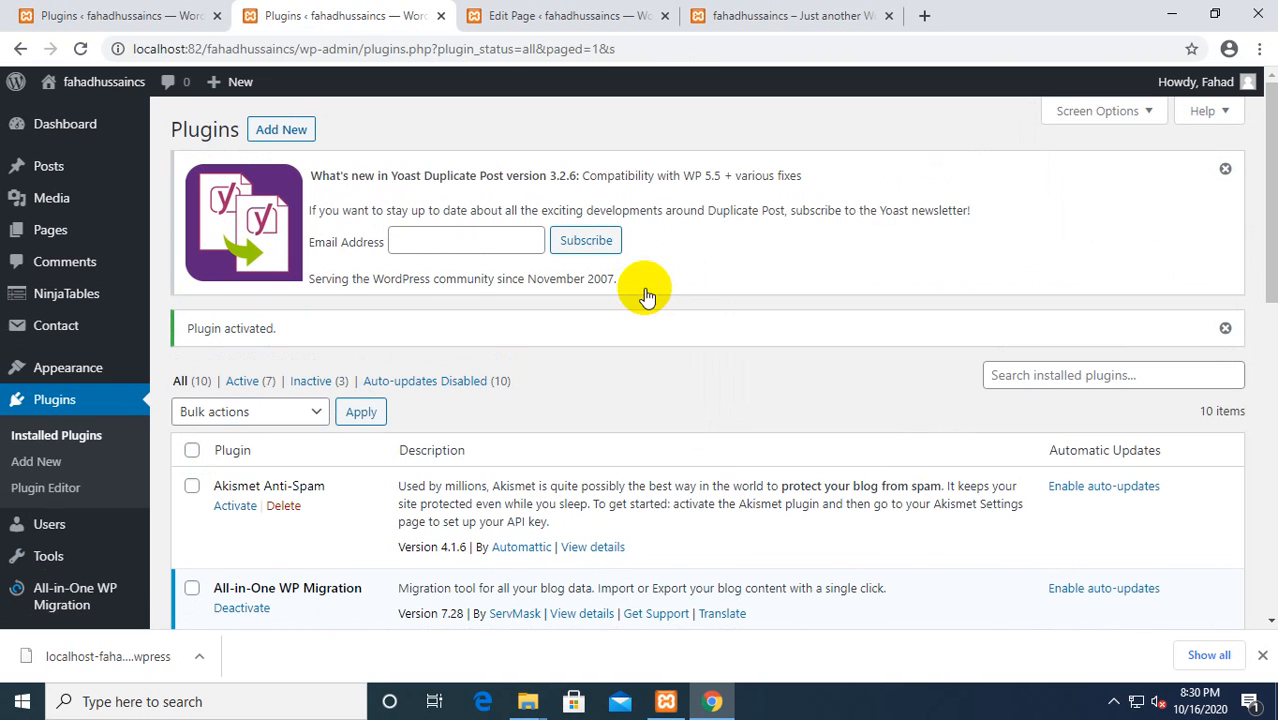
Step: Leave the blank new post and return to the installed plugins list to examine the Contact Form 7 entry
mouse_move(60, 166)
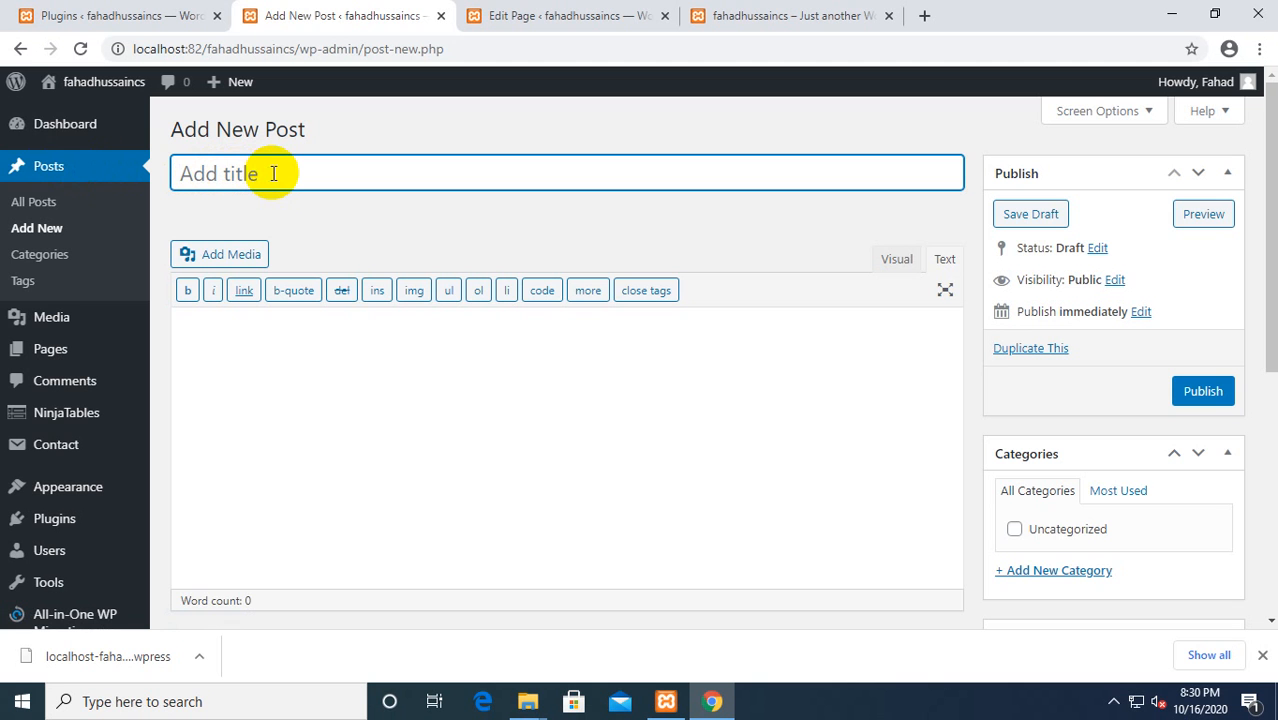
click(19, 50)
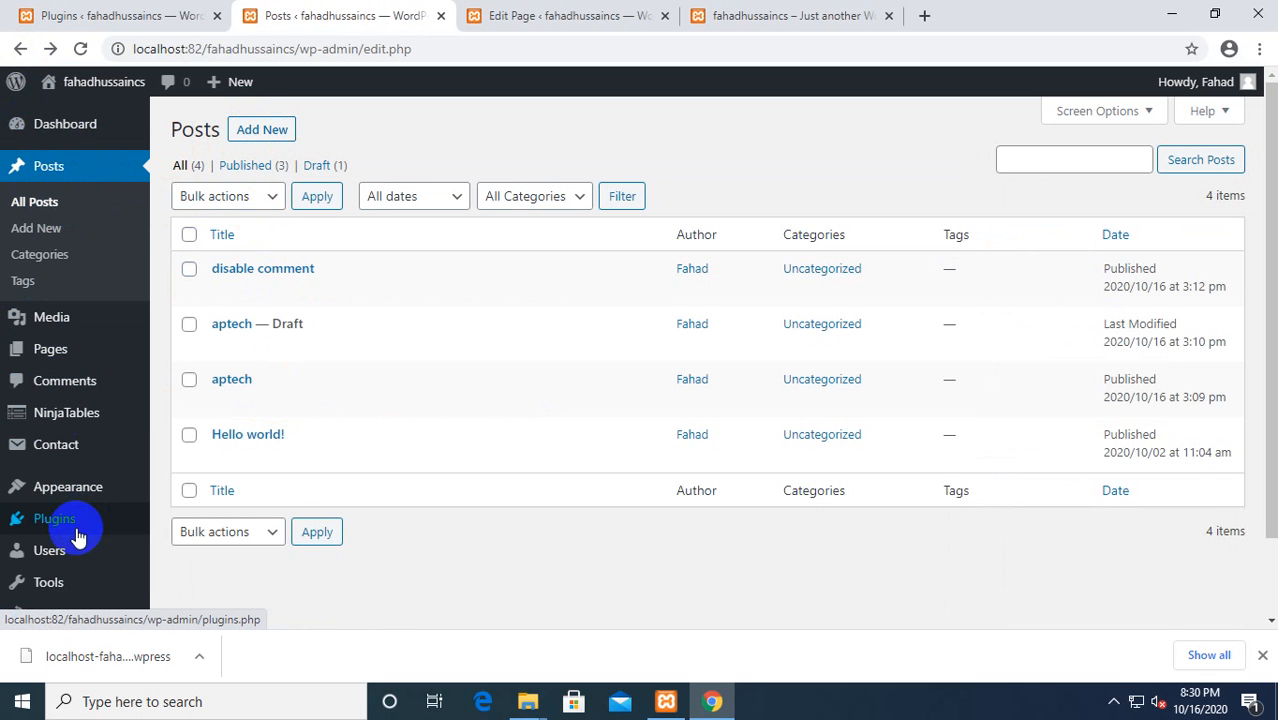
mouse_move(53, 527)
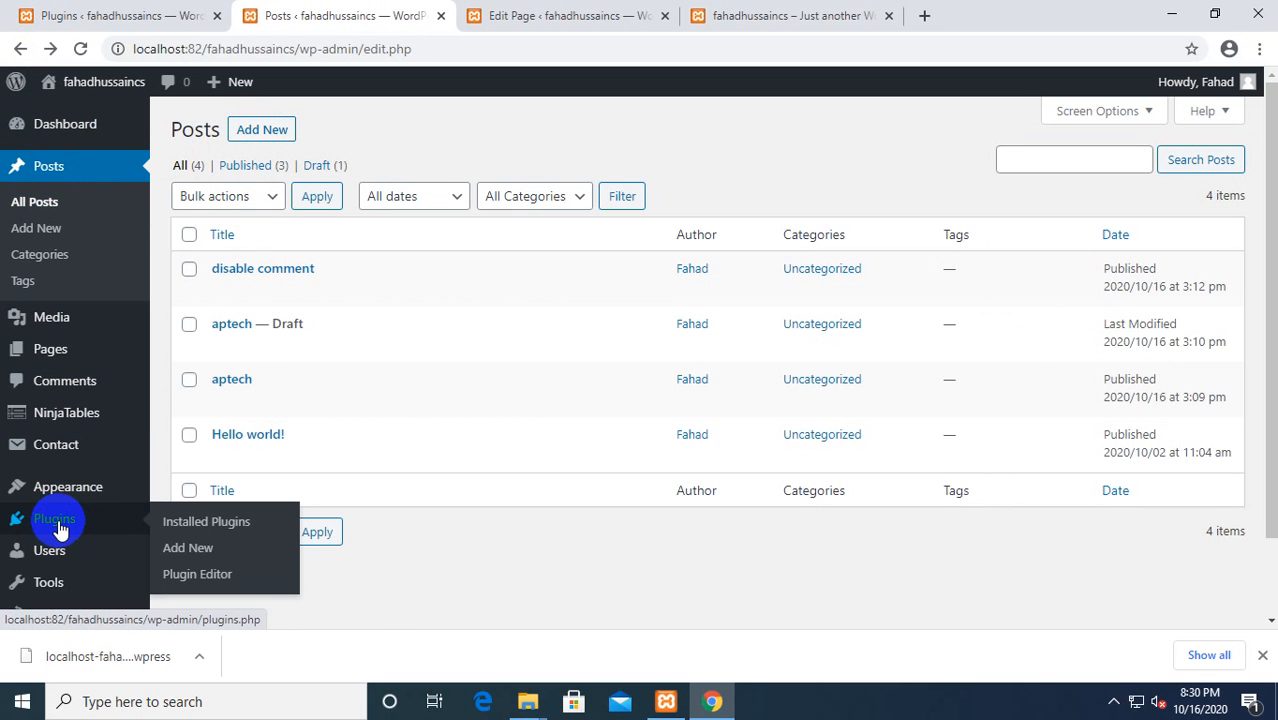
click(177, 525)
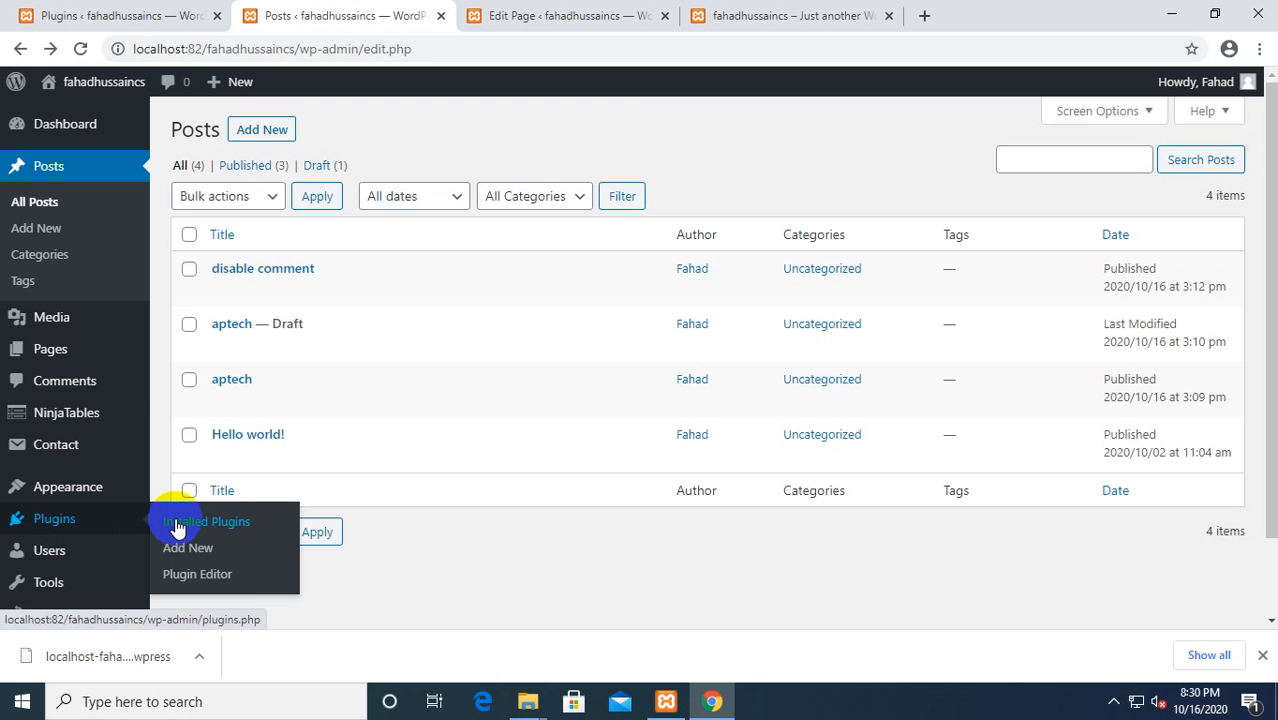
click(177, 525)
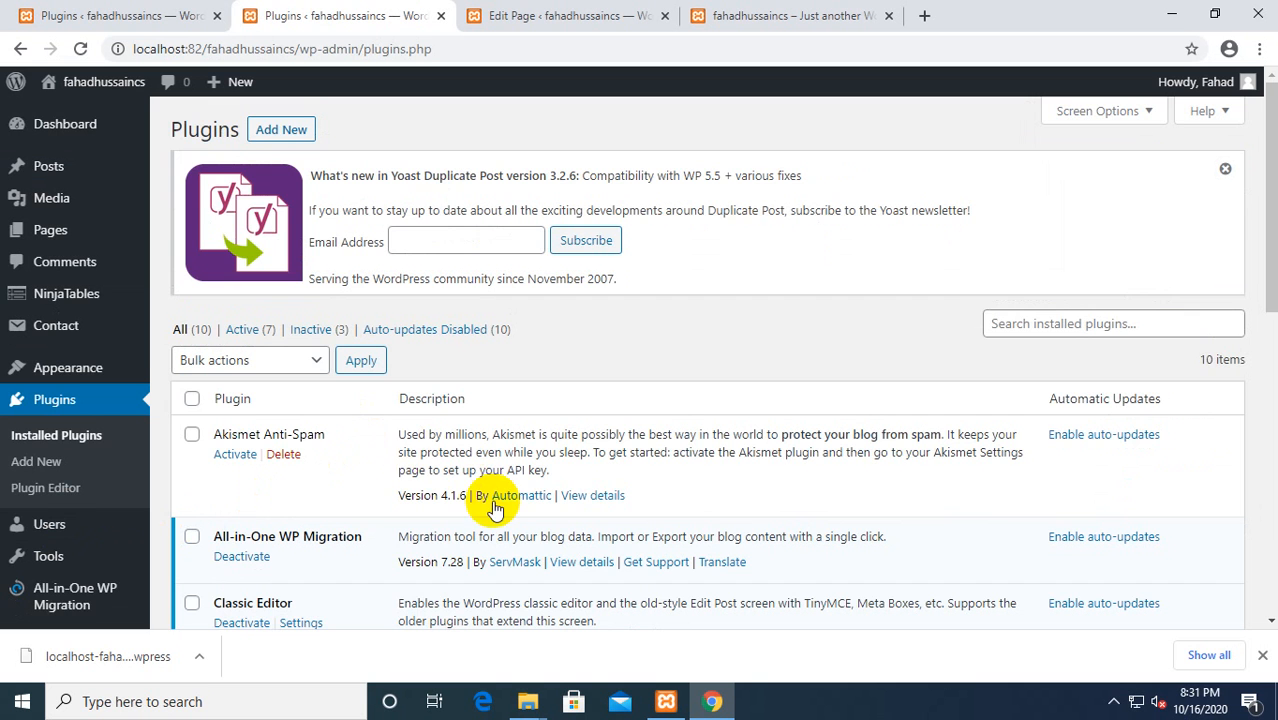
scroll(399, 363, down, 3)
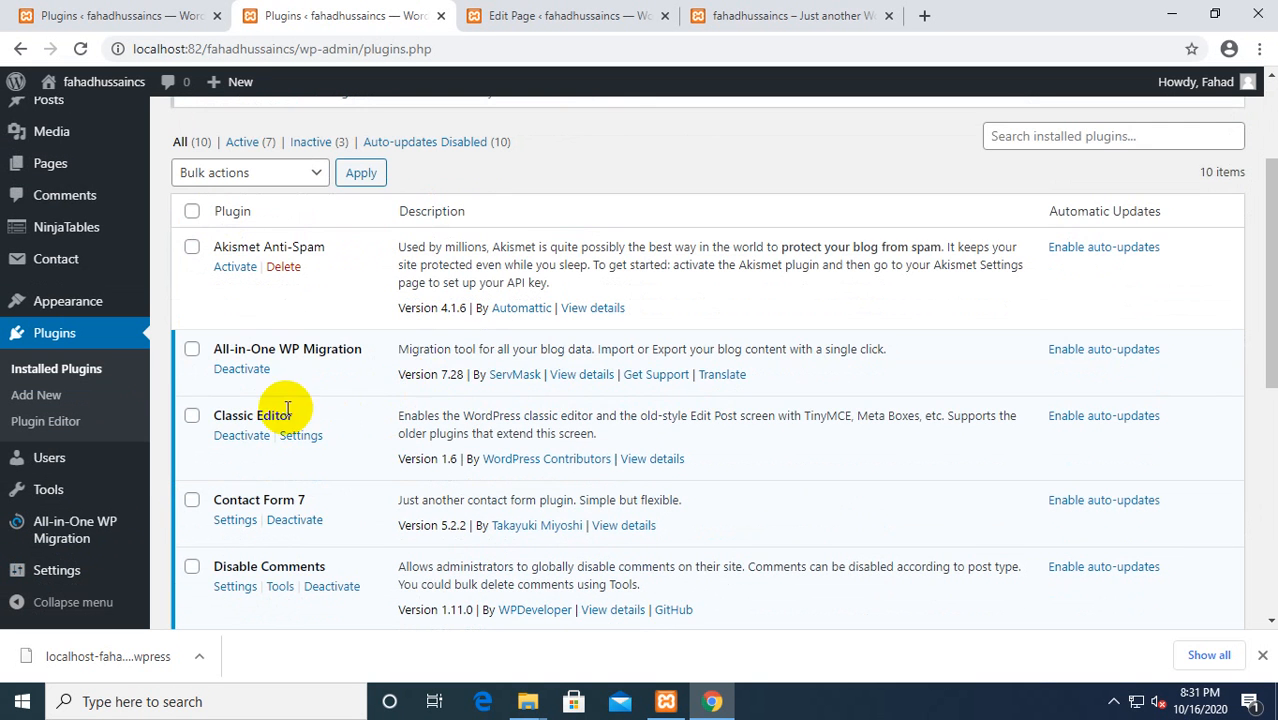
scroll(250, 468, down, 1)
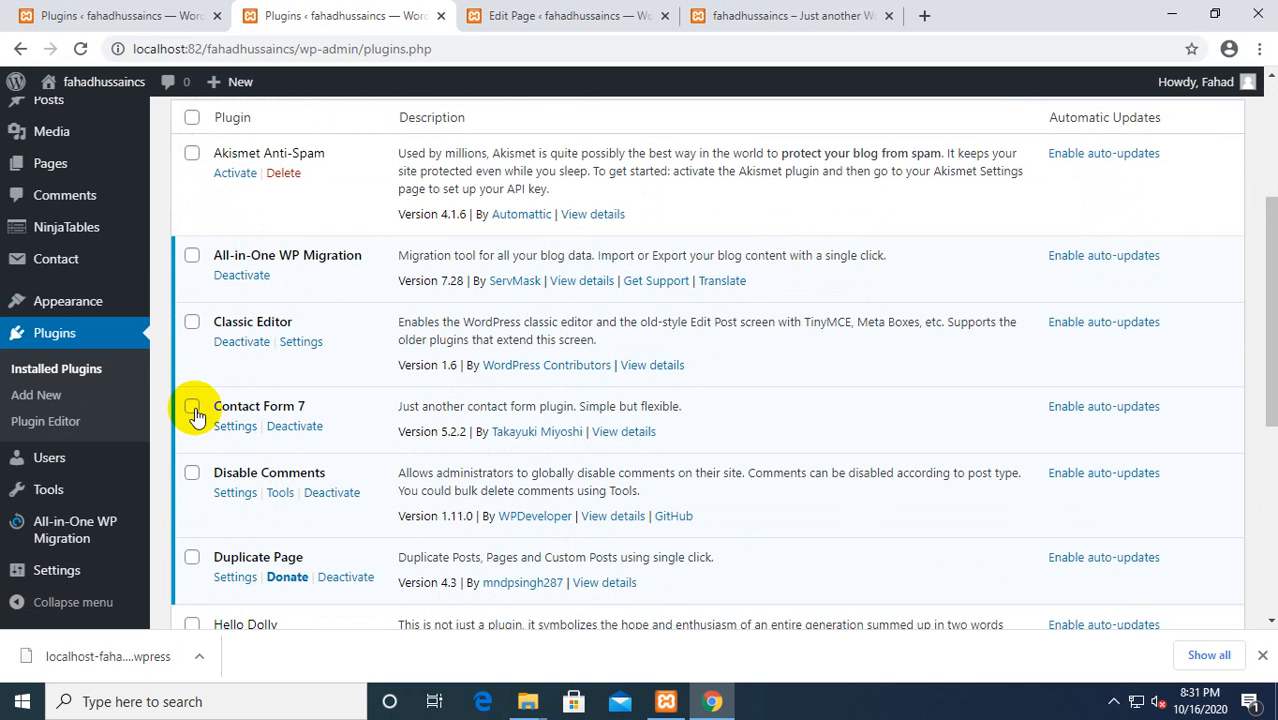
scroll(240, 462, up, 3)
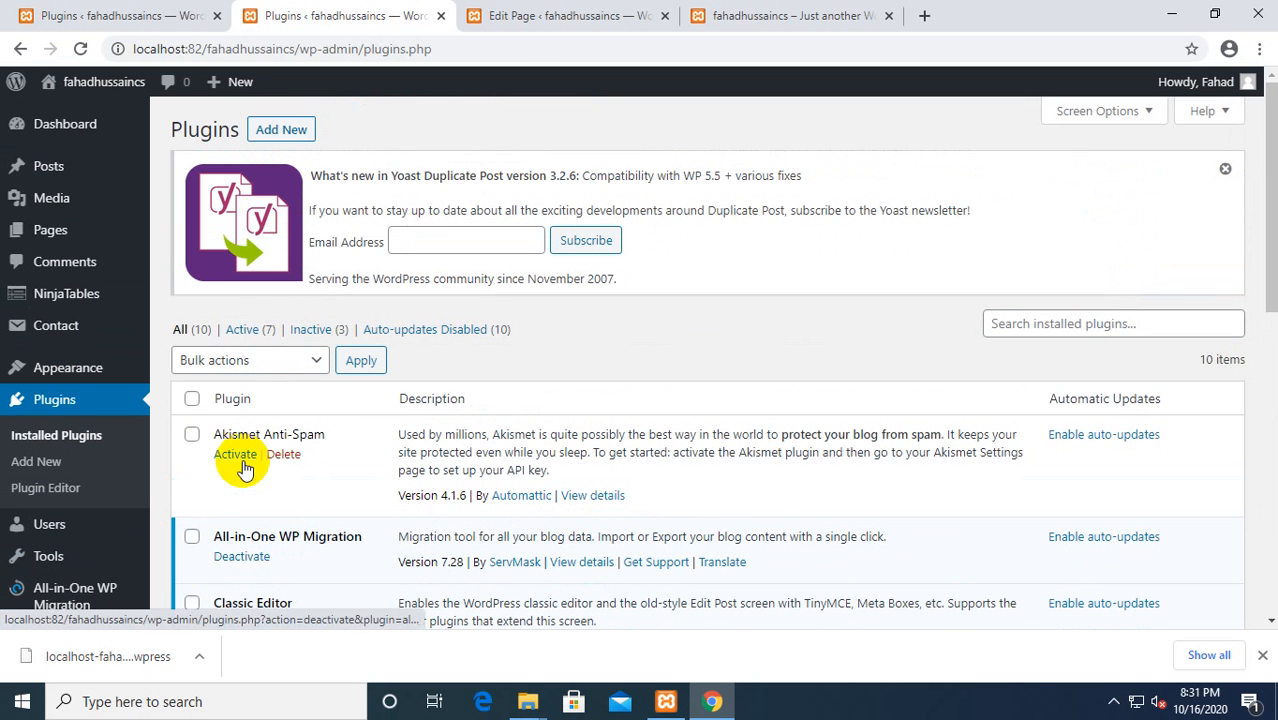
Step: Create a new post titled "Contact Form" with the body "dummy text" and publish it
click(85, 167)
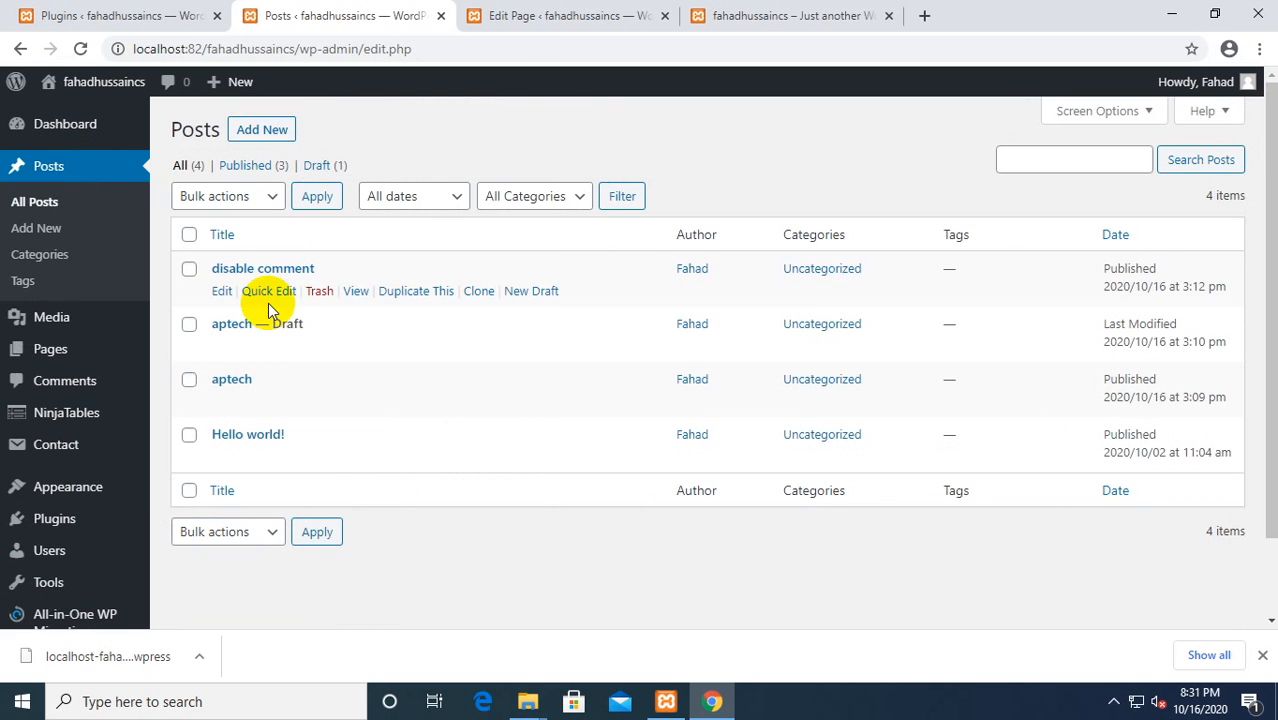
click(265, 131)
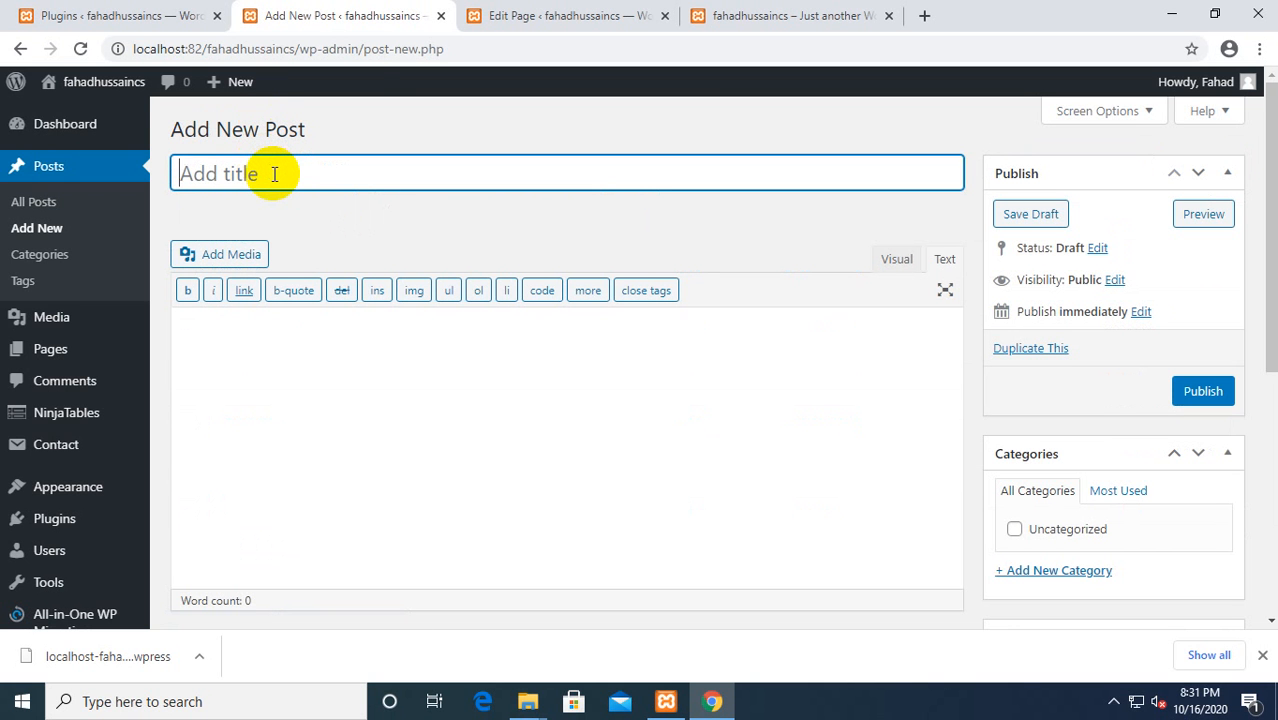
text(Conta)
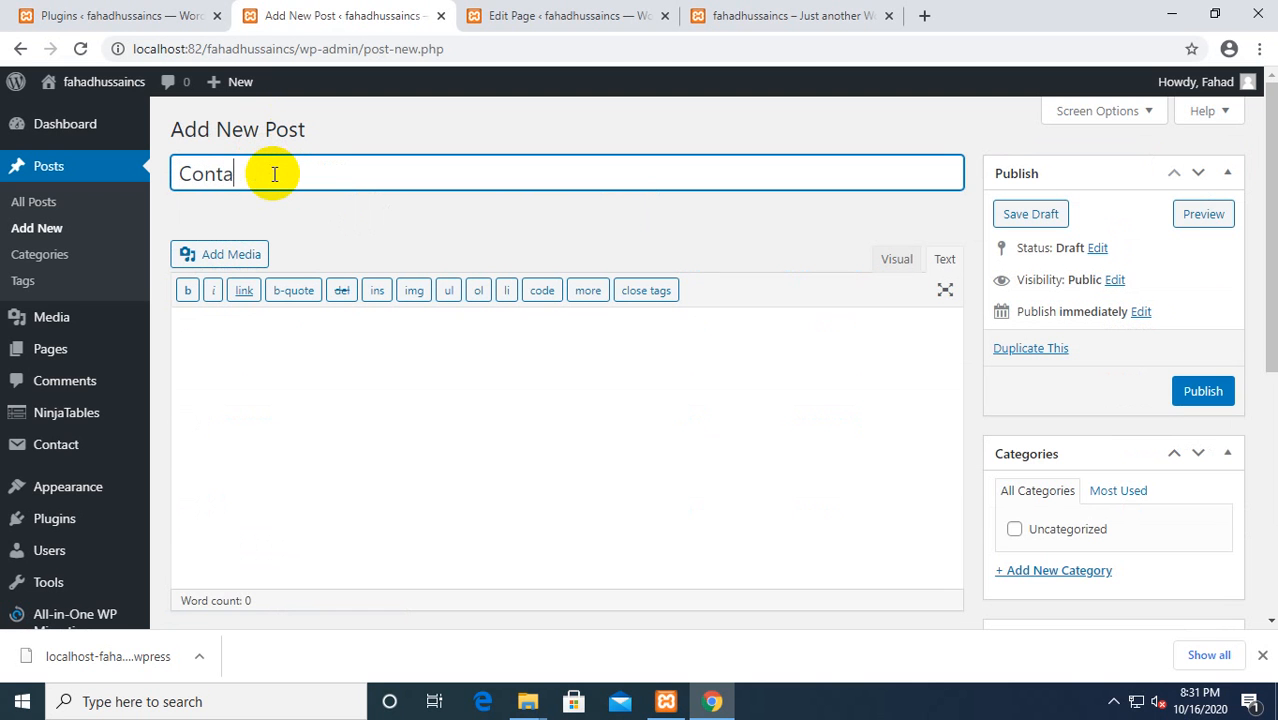
text(ct Form)
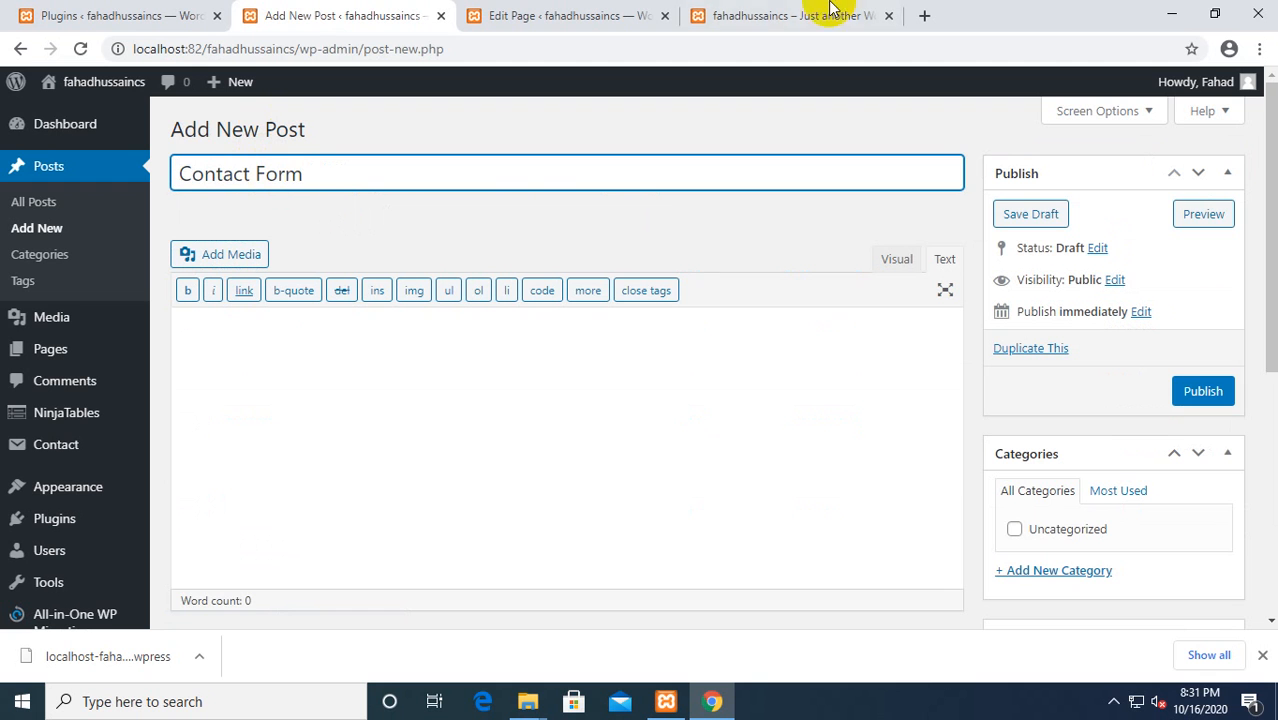
click(215, 341)
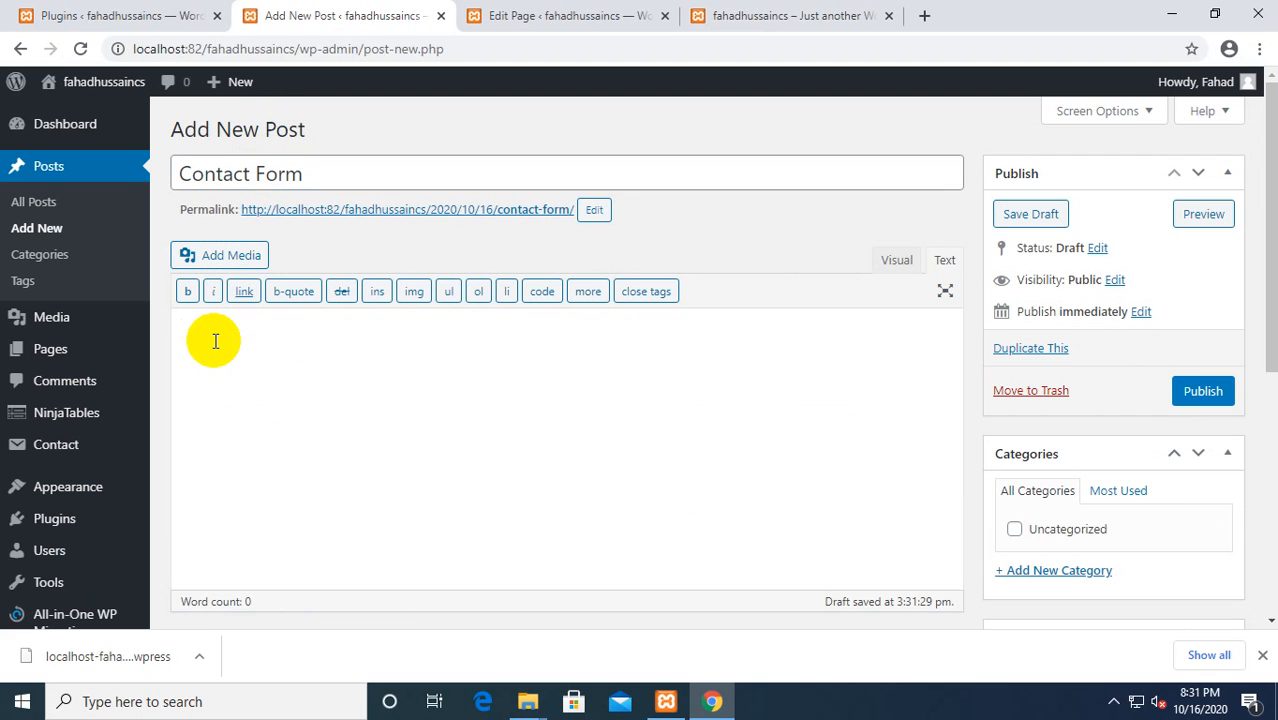
text(dummu)
key(BackSpace)
text(y t)
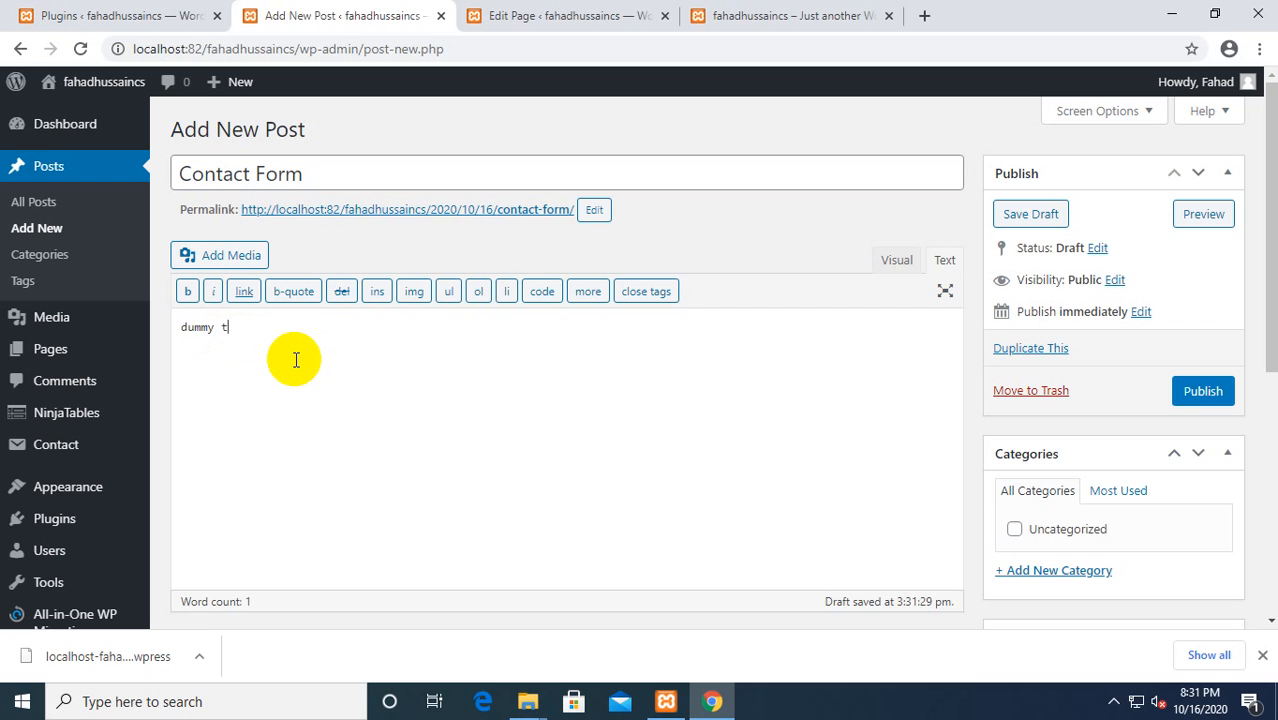
text(ext)
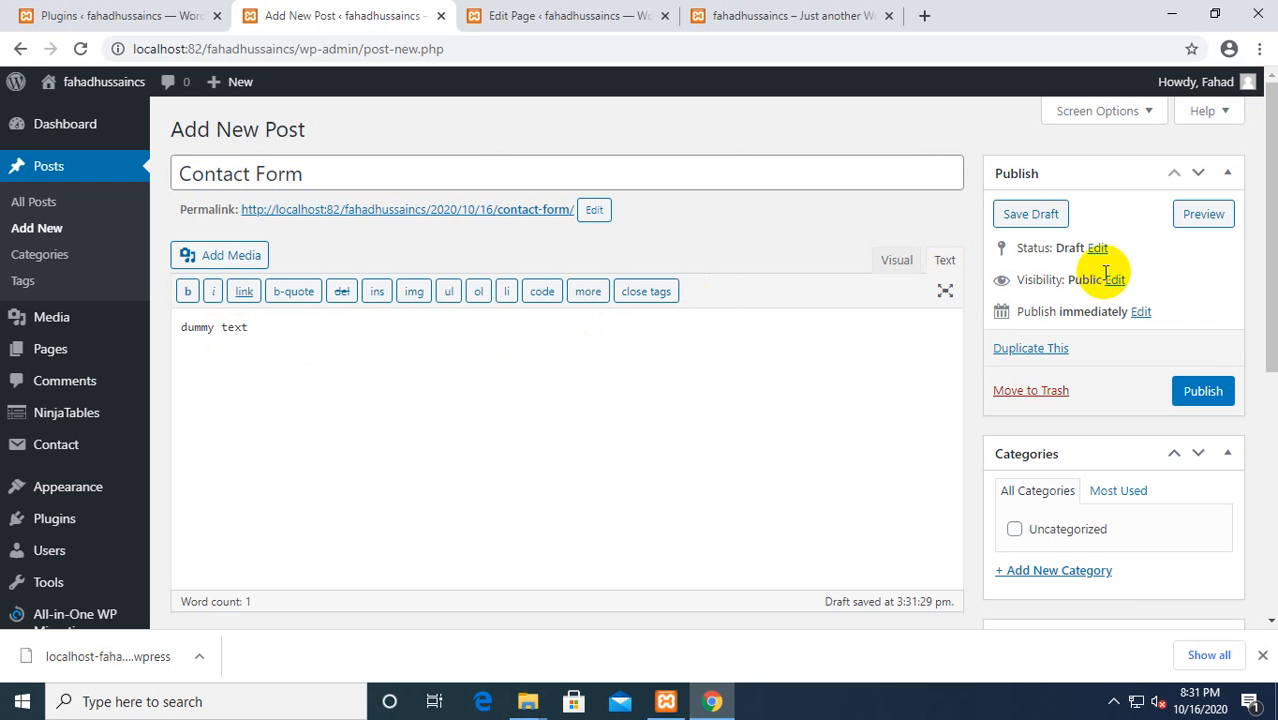
click(1203, 391)
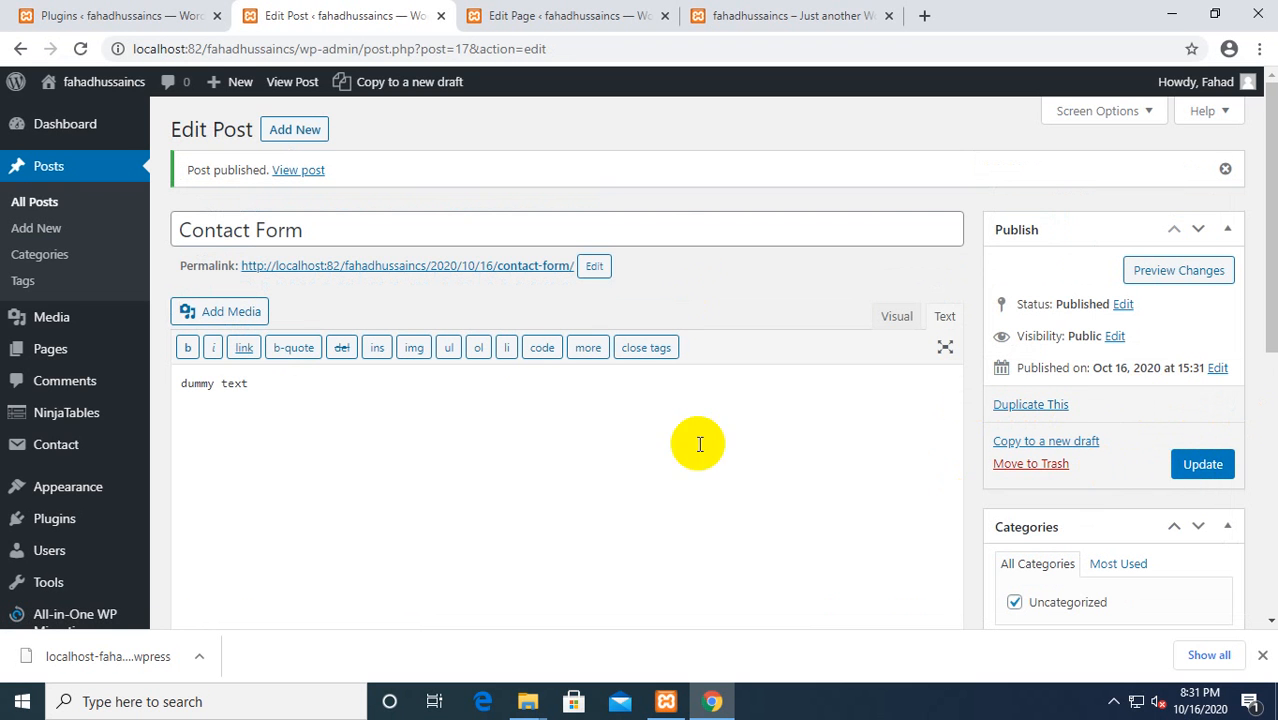
Step: View the published "Contact Form" post from the posts list and look through its content and footer sections
click(66, 165)
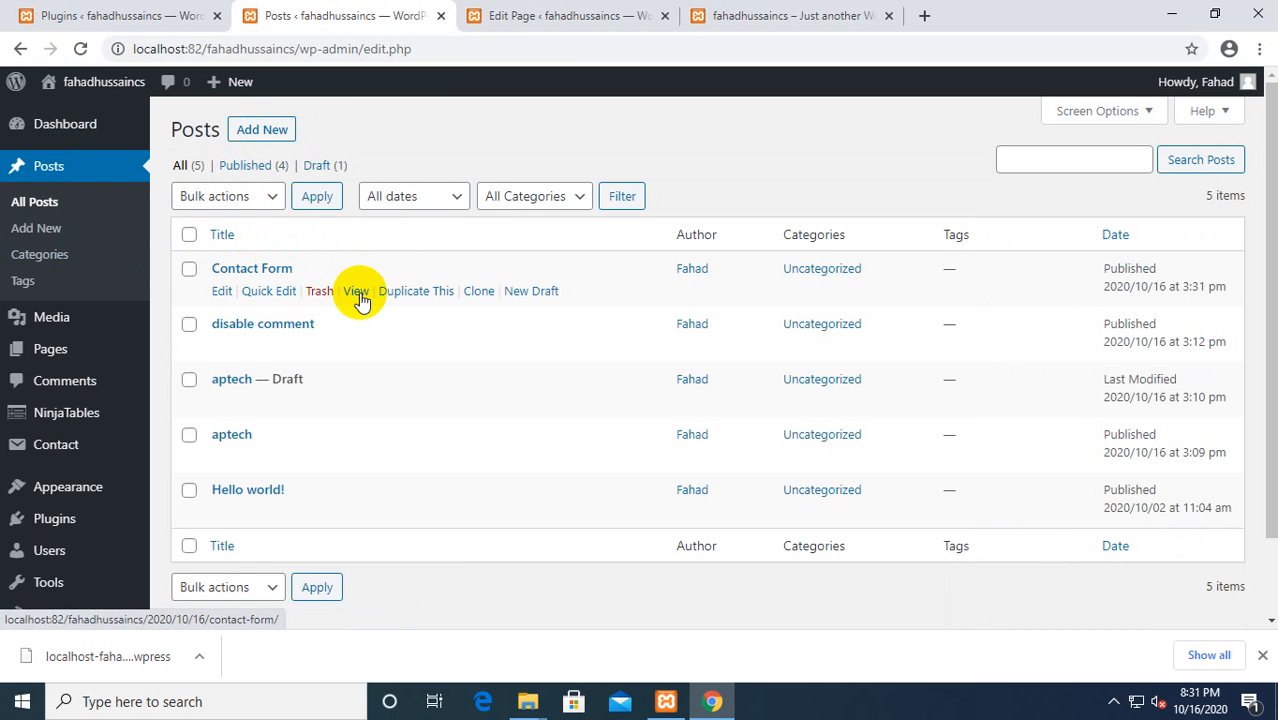
click(356, 292)
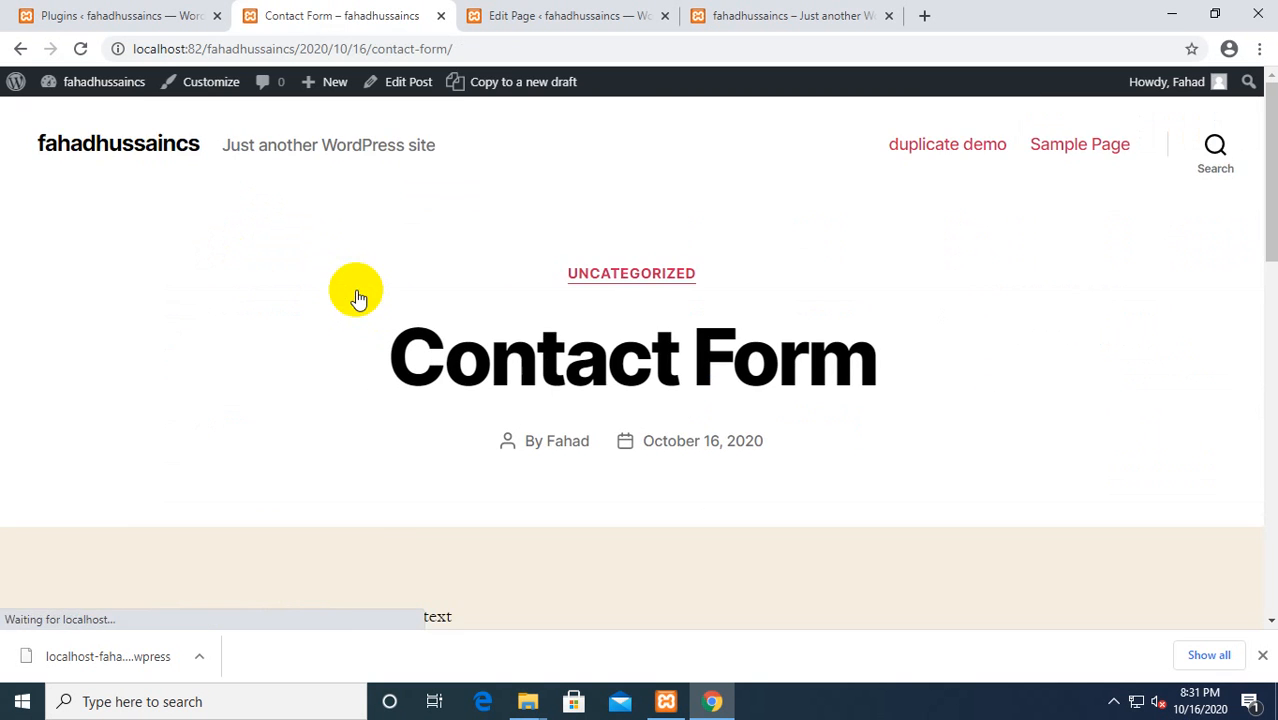
scroll(237, 430, down, 2)
scroll(667, 285, down, 3)
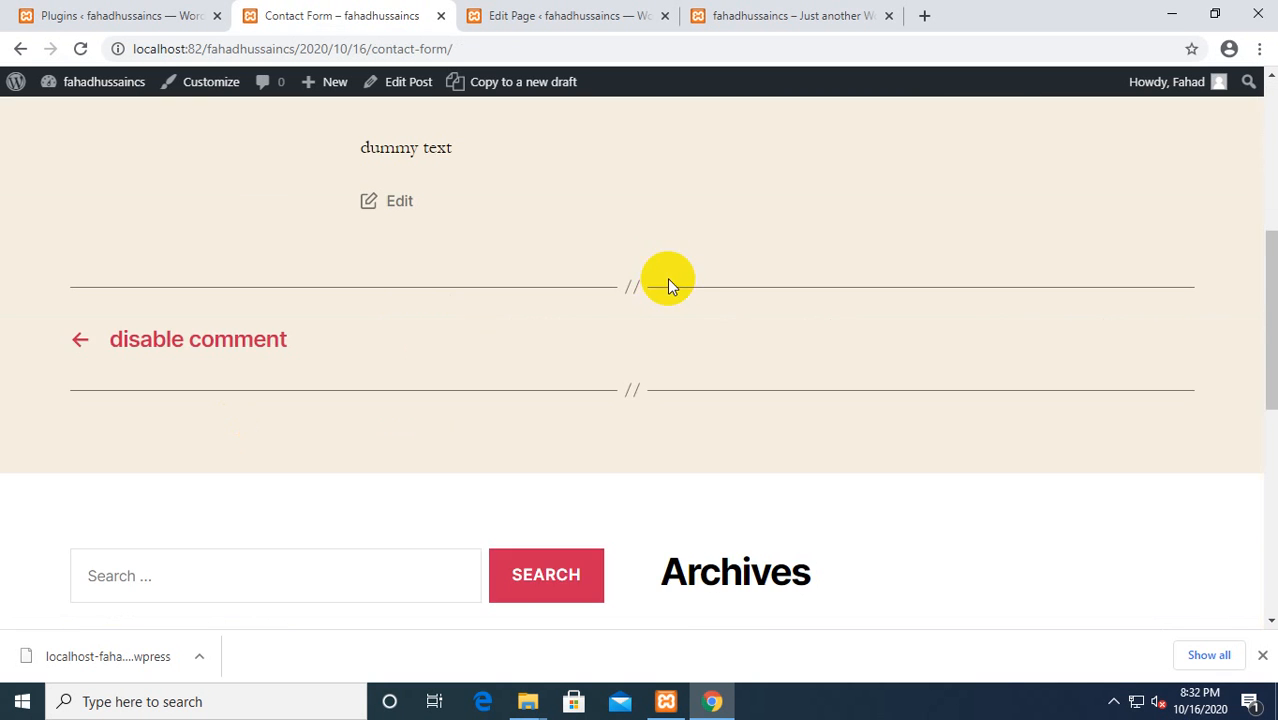
scroll(660, 295, up, 3)
scroll(450, 441, down, 7)
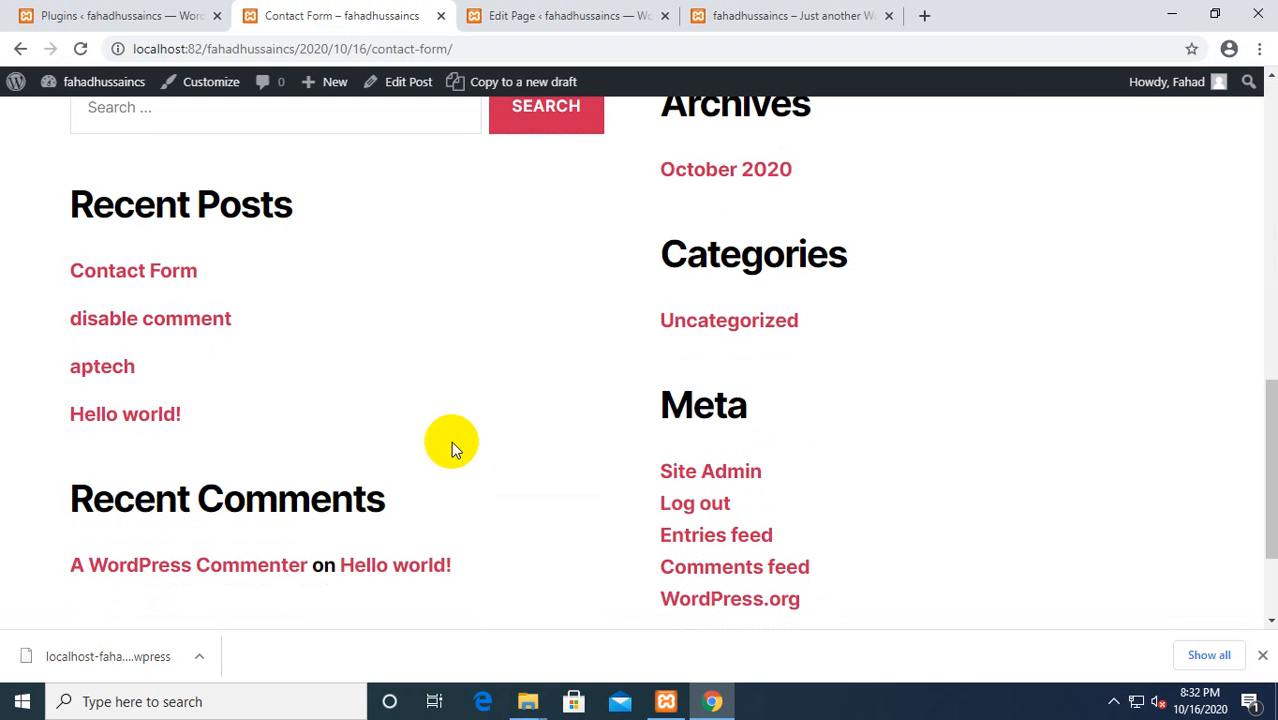
scroll(451, 441, up, 9)
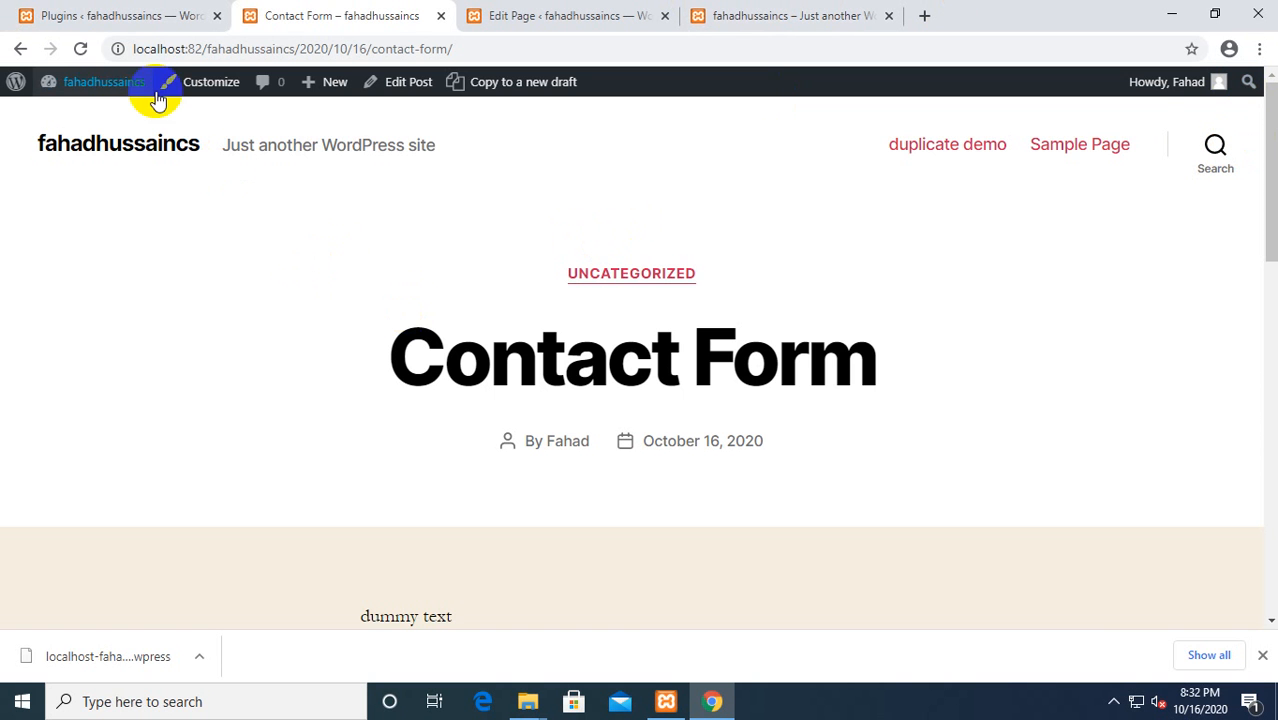
Step: Return to the admin dashboard and open the installed plugins list to check the Contact Form 7 entry
click(105, 80)
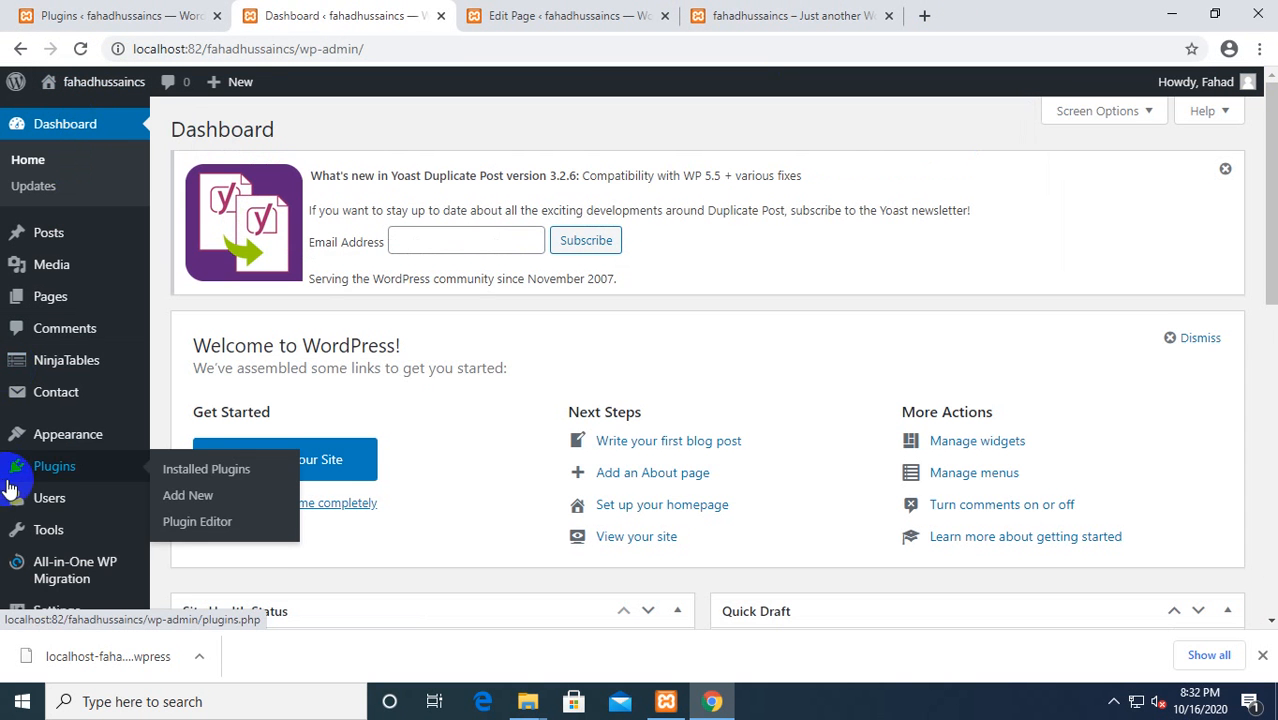
click(55, 474)
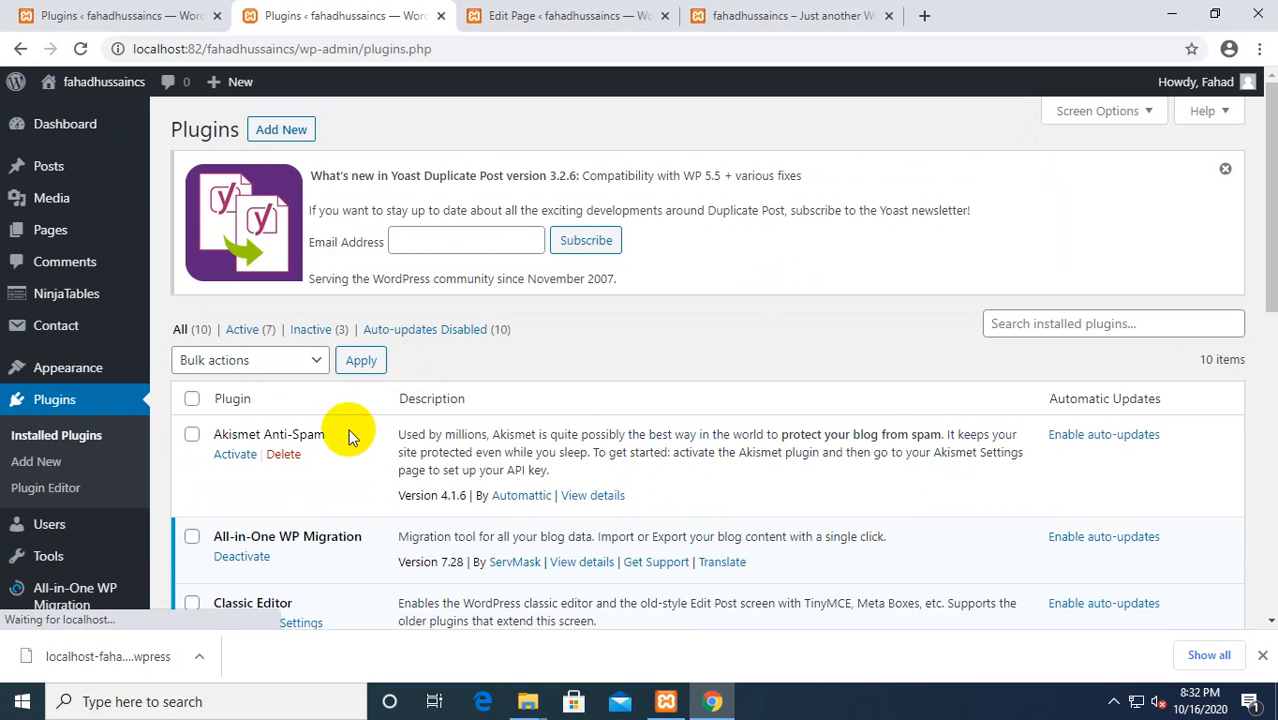
scroll(213, 445, down, 3)
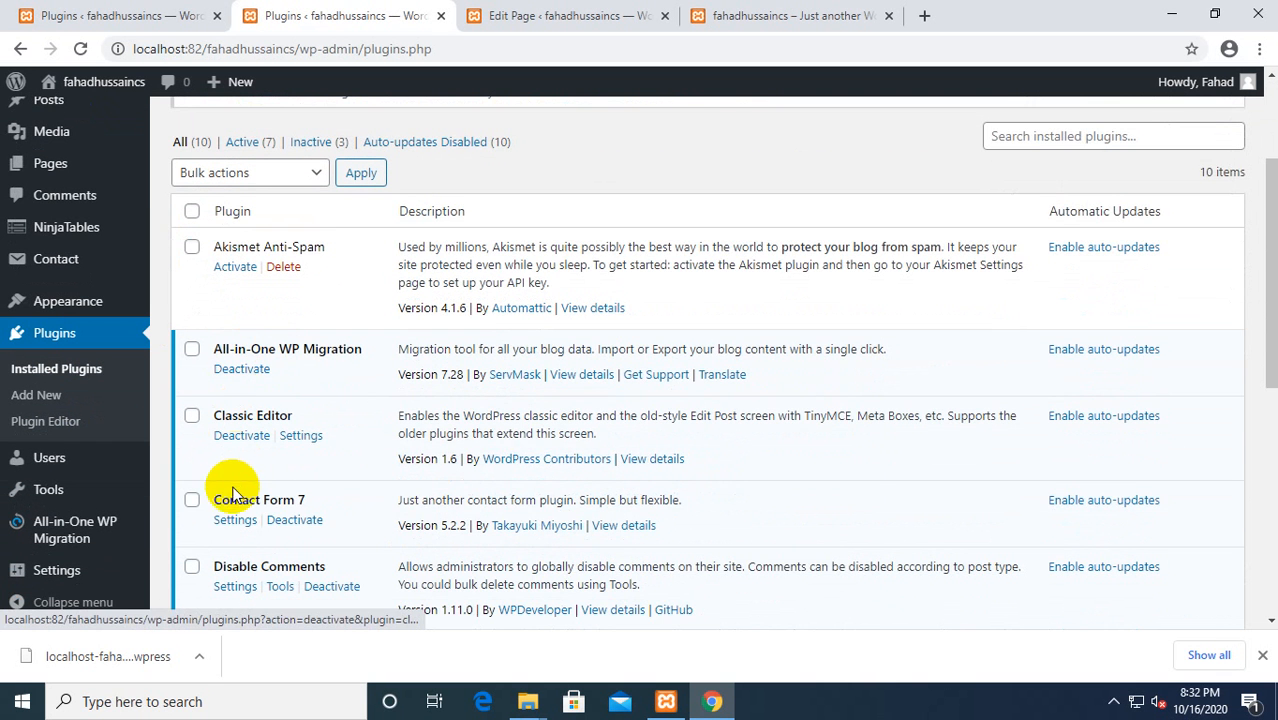
scroll(225, 489, down, 1)
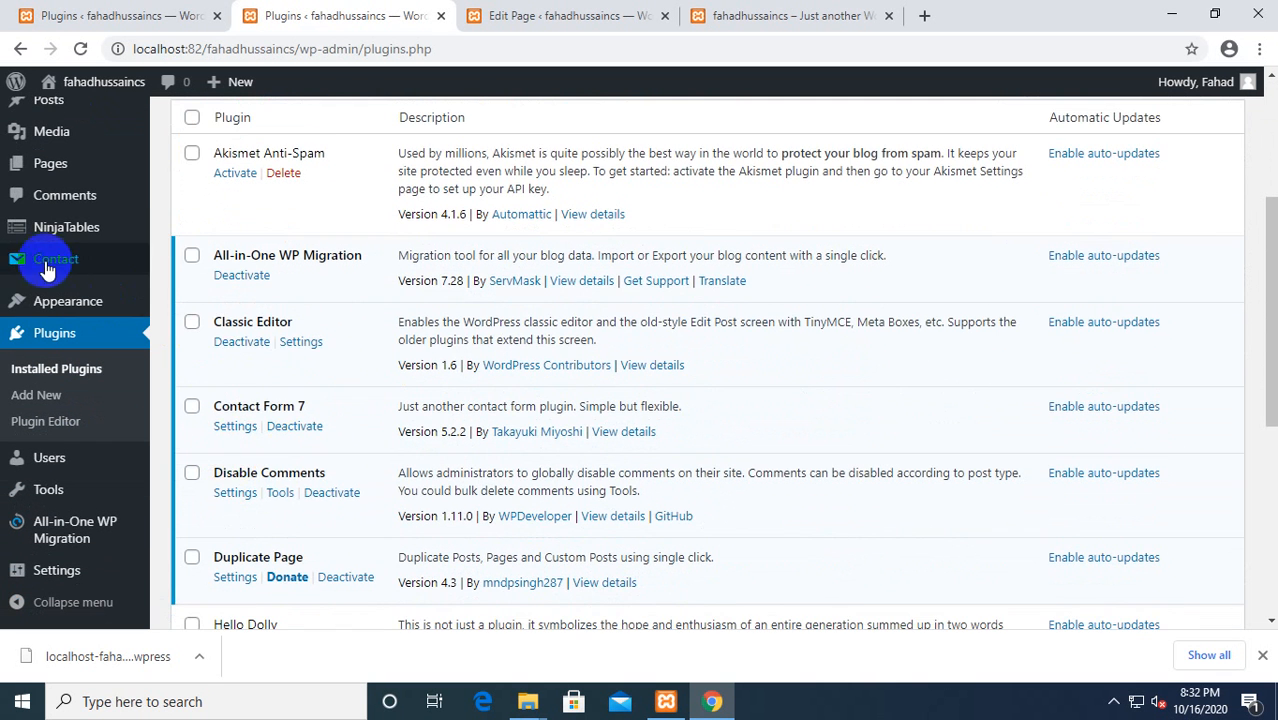
scroll(22, 220, up, 4)
Step: Create a new page titled "Contact US" with no body content and publish it
mouse_move(50, 232)
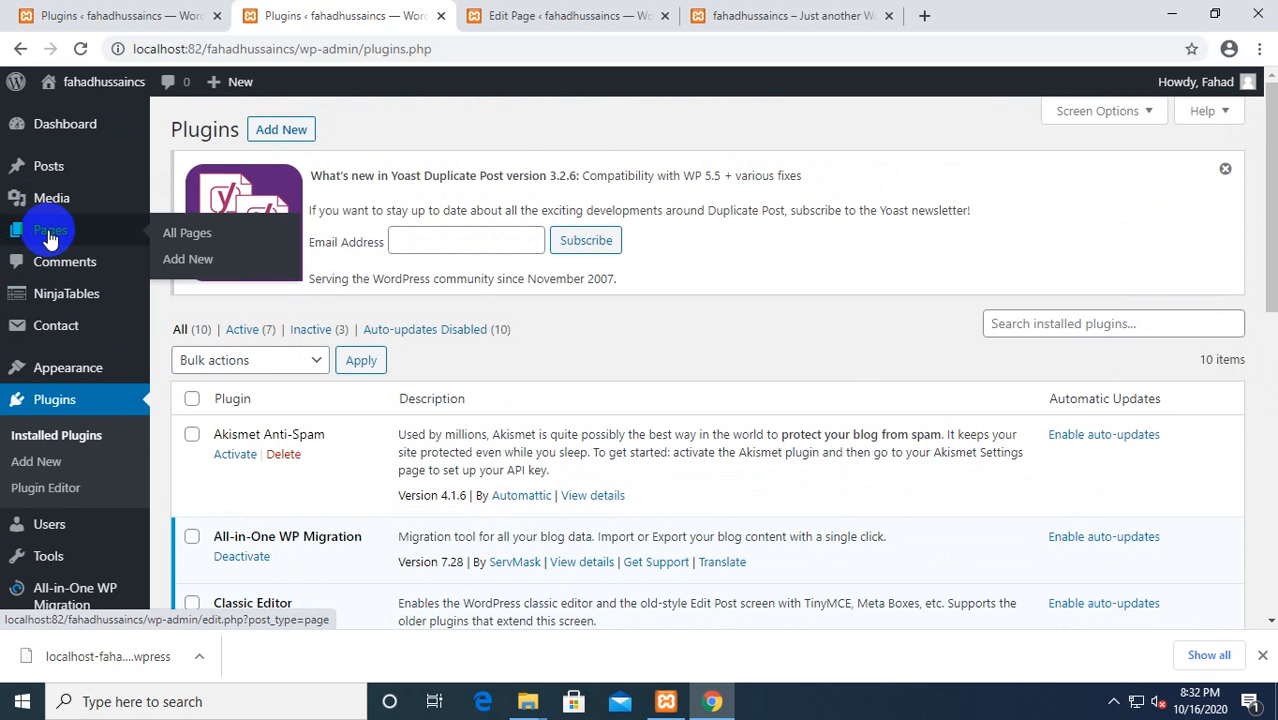
click(186, 234)
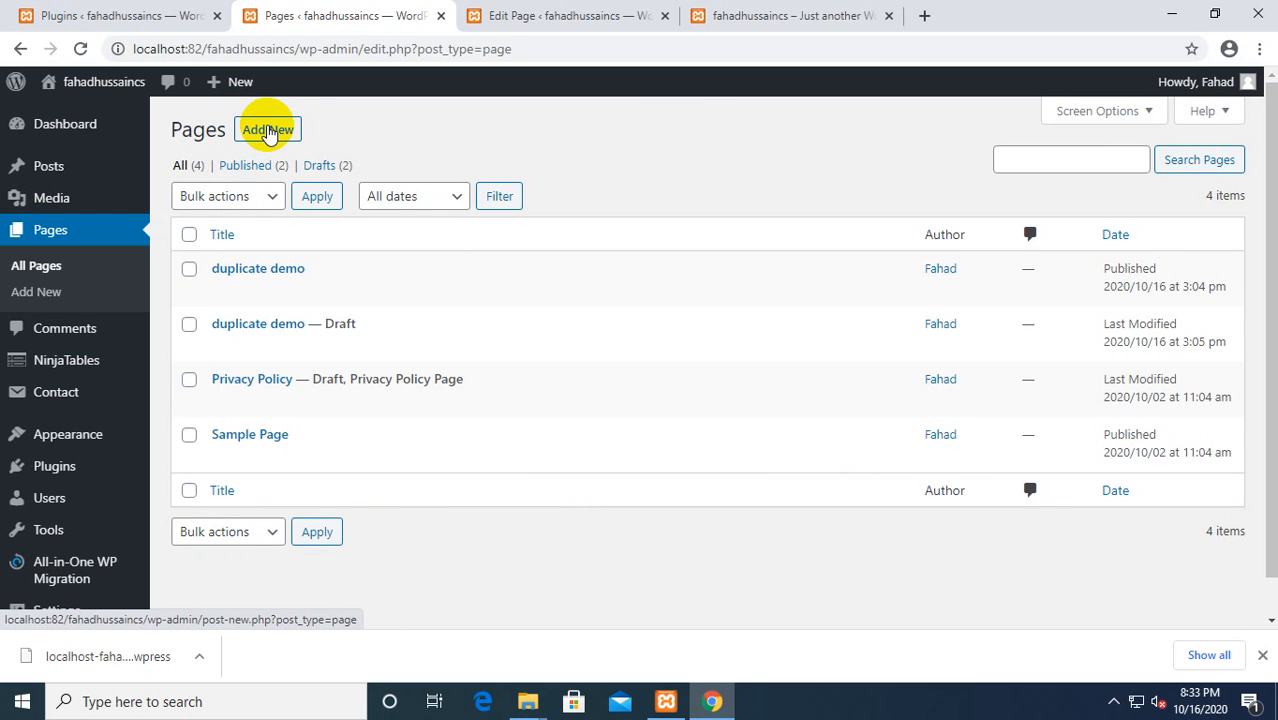
click(268, 143)
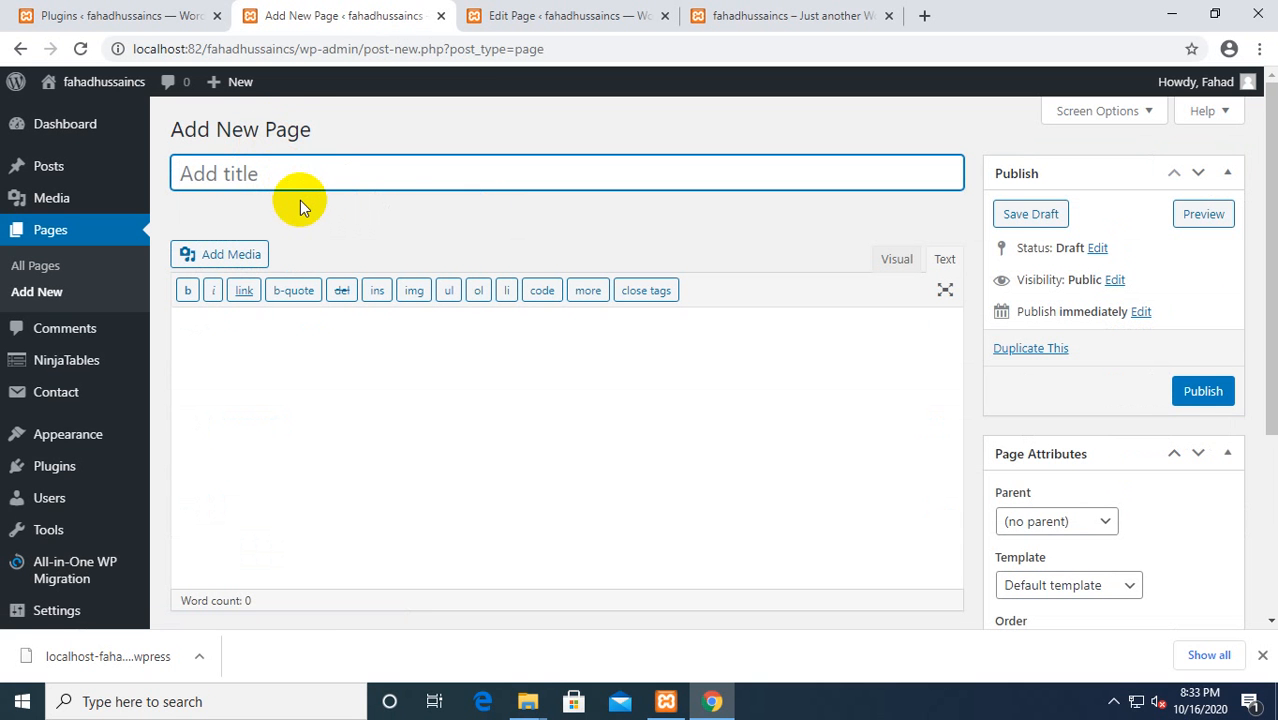
text(Conta)
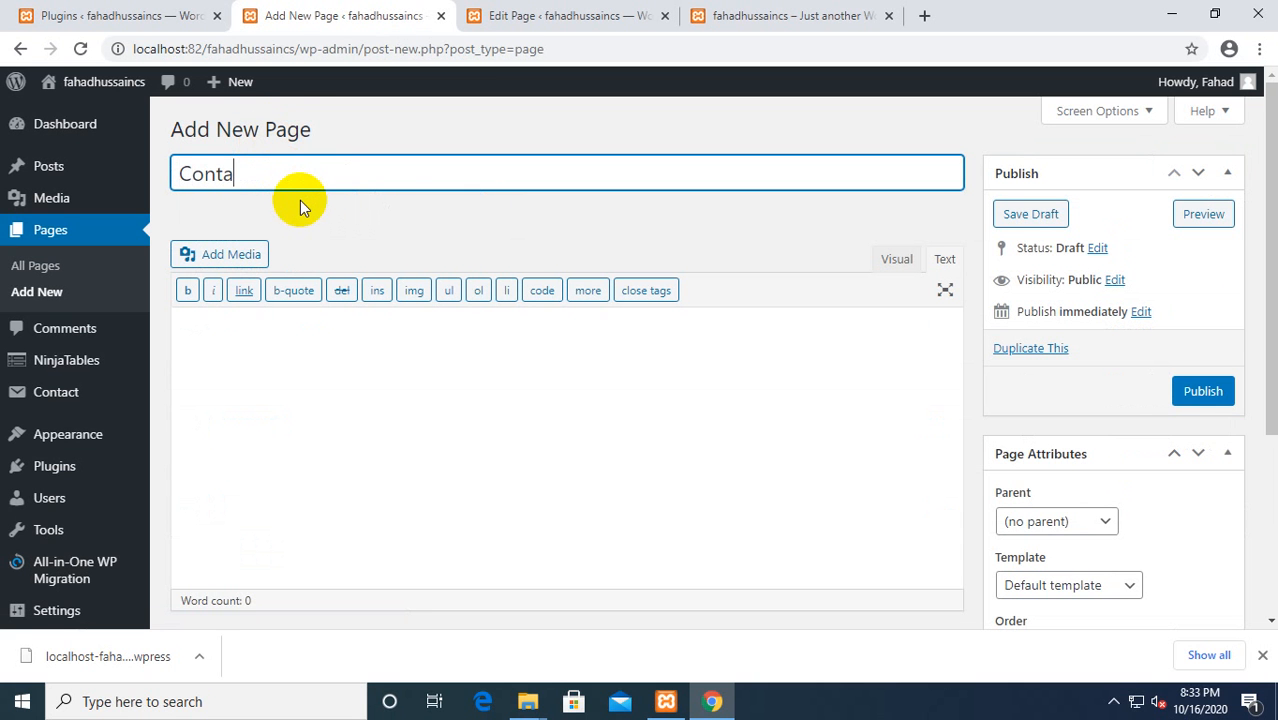
text(ct US)
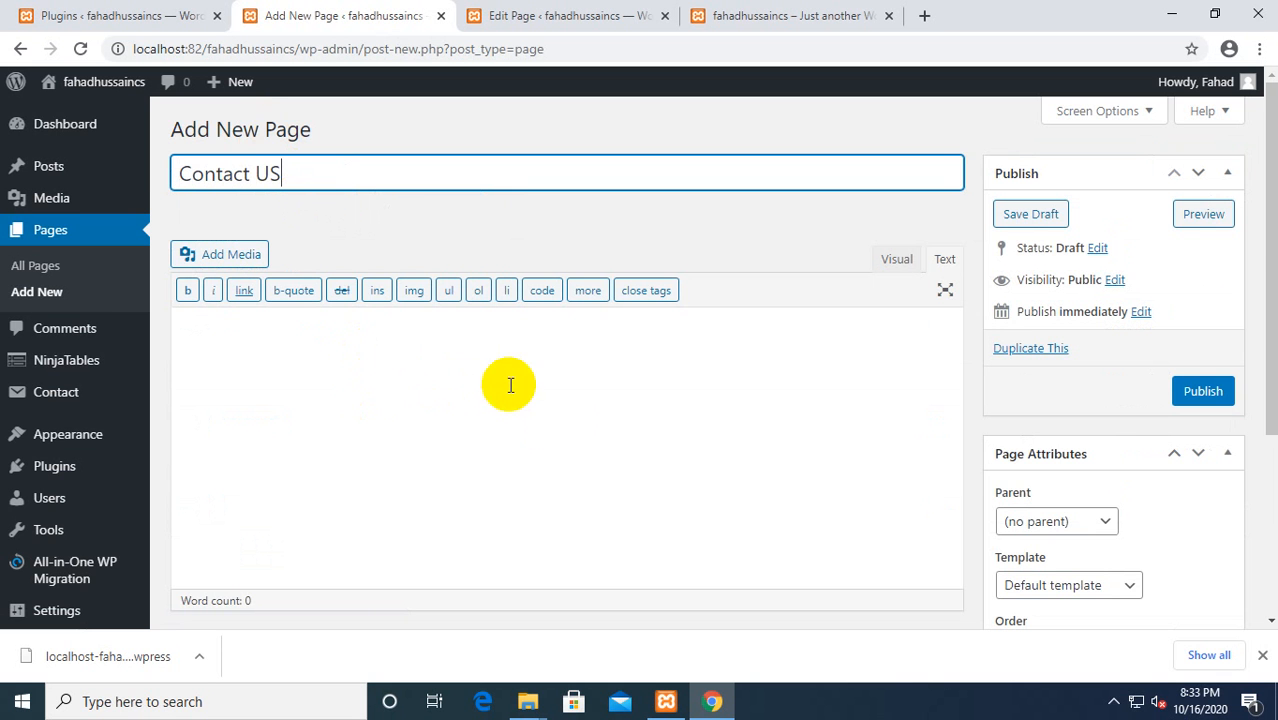
scroll(575, 440, down, 3)
scroll(754, 414, up, 3)
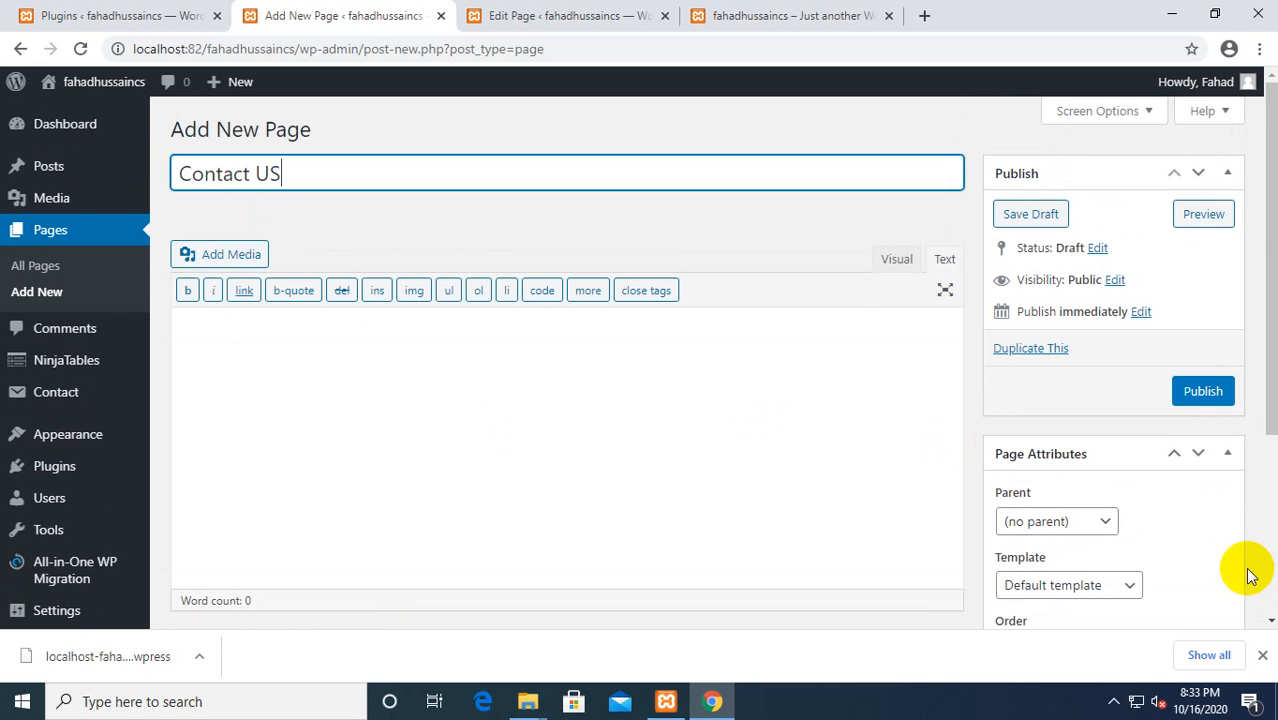
click(1195, 393)
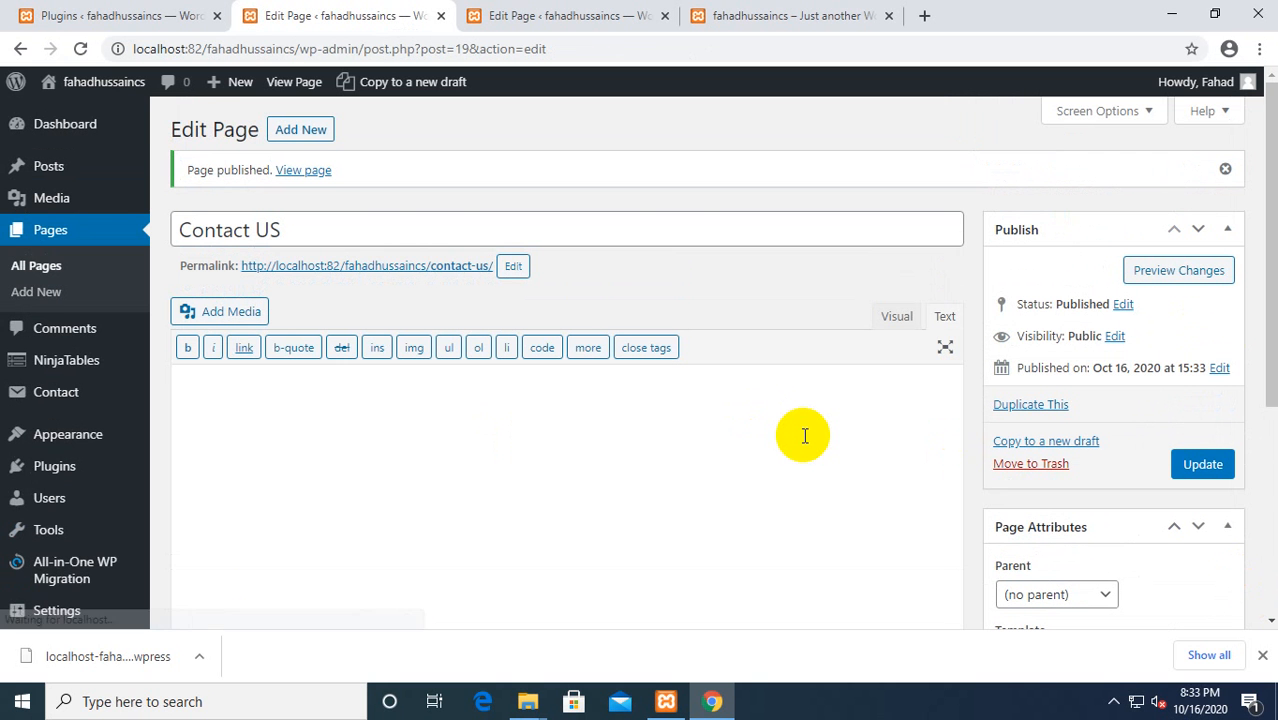
Step: Open "Contact form 1" for editing from the contact forms list and examine its form template fields
mouse_move(65, 410)
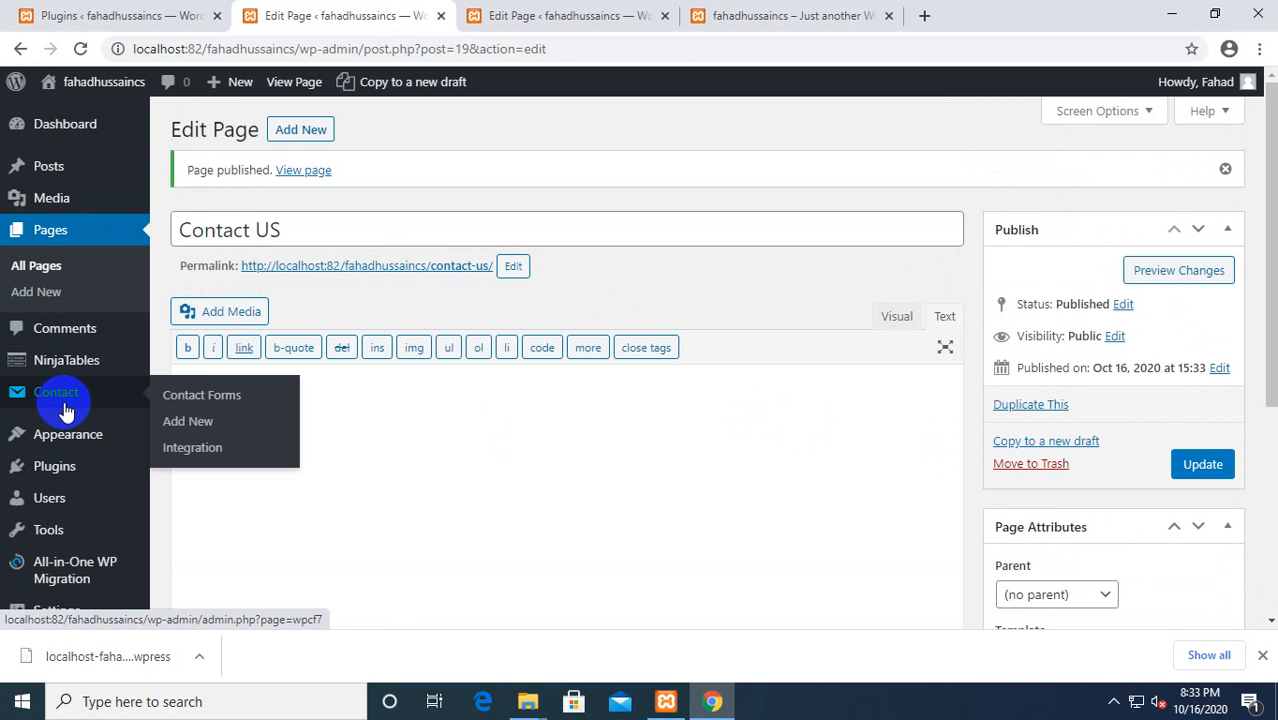
click(187, 398)
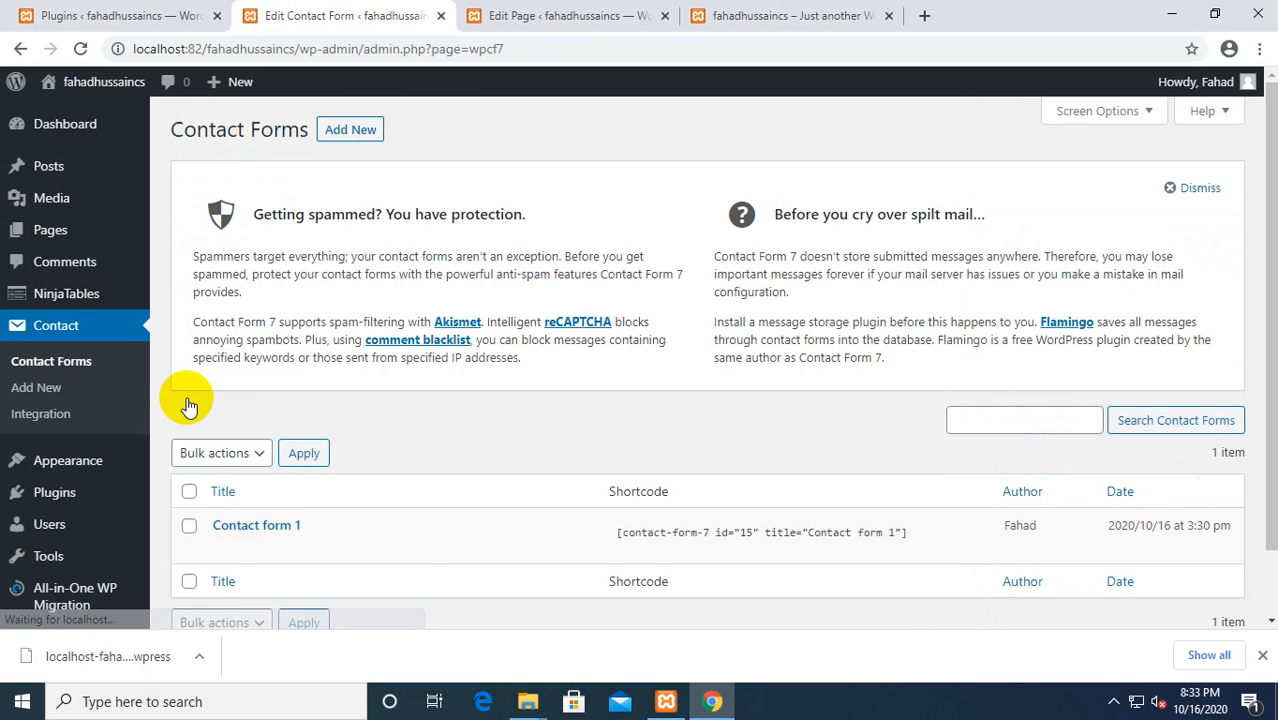
scroll(188, 405, down, 1)
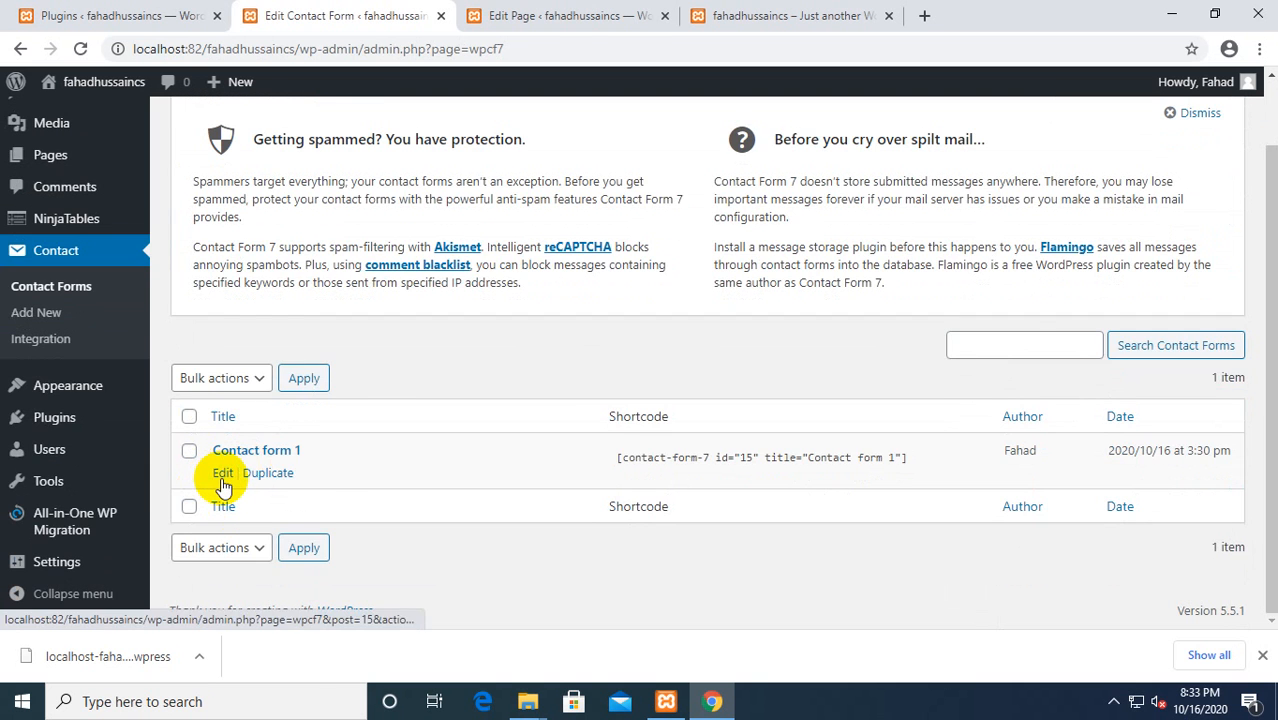
click(222, 476)
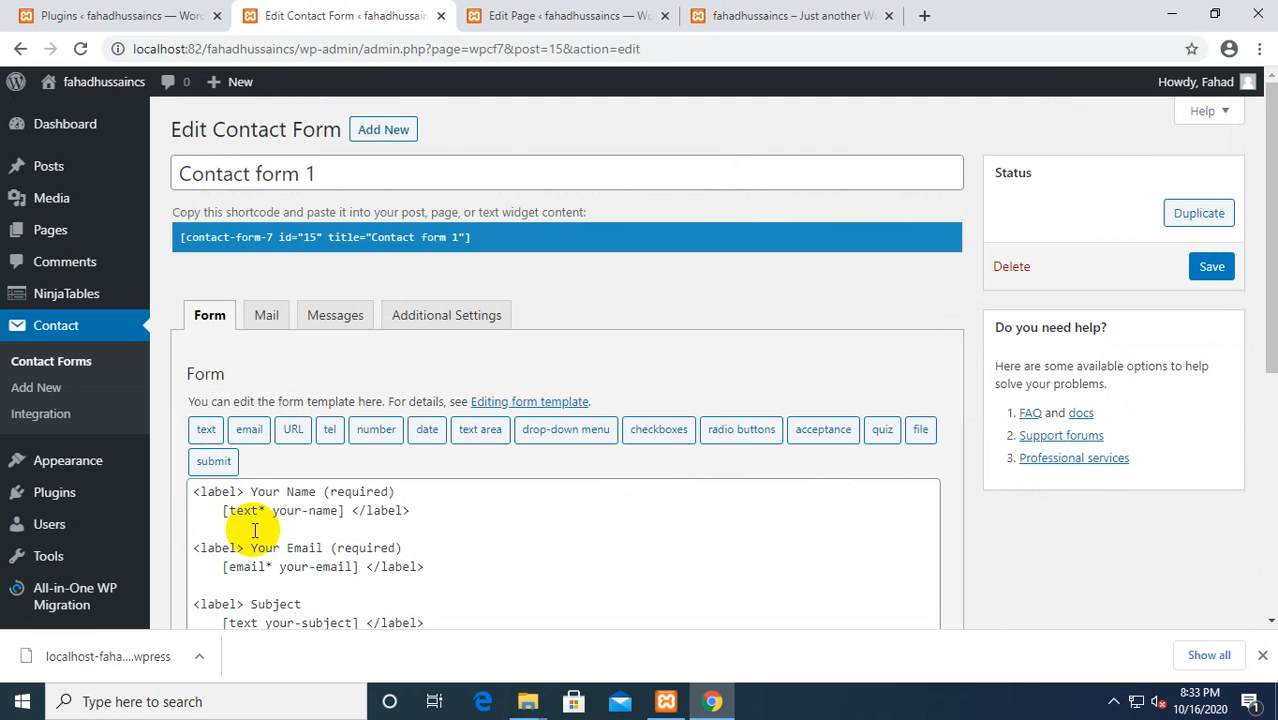
click(35, 370)
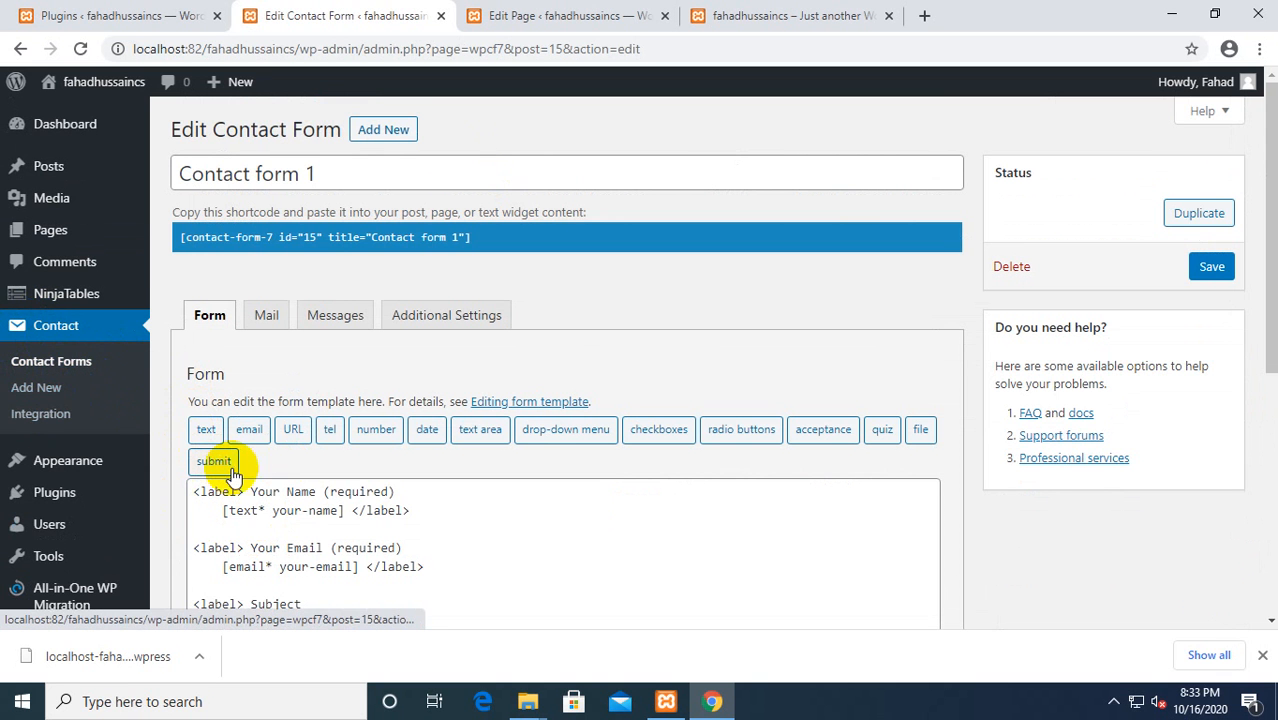
scroll(242, 442, down, 2)
scroll(336, 405, up, 2)
scroll(255, 510, down, 1)
scroll(255, 510, down, 2)
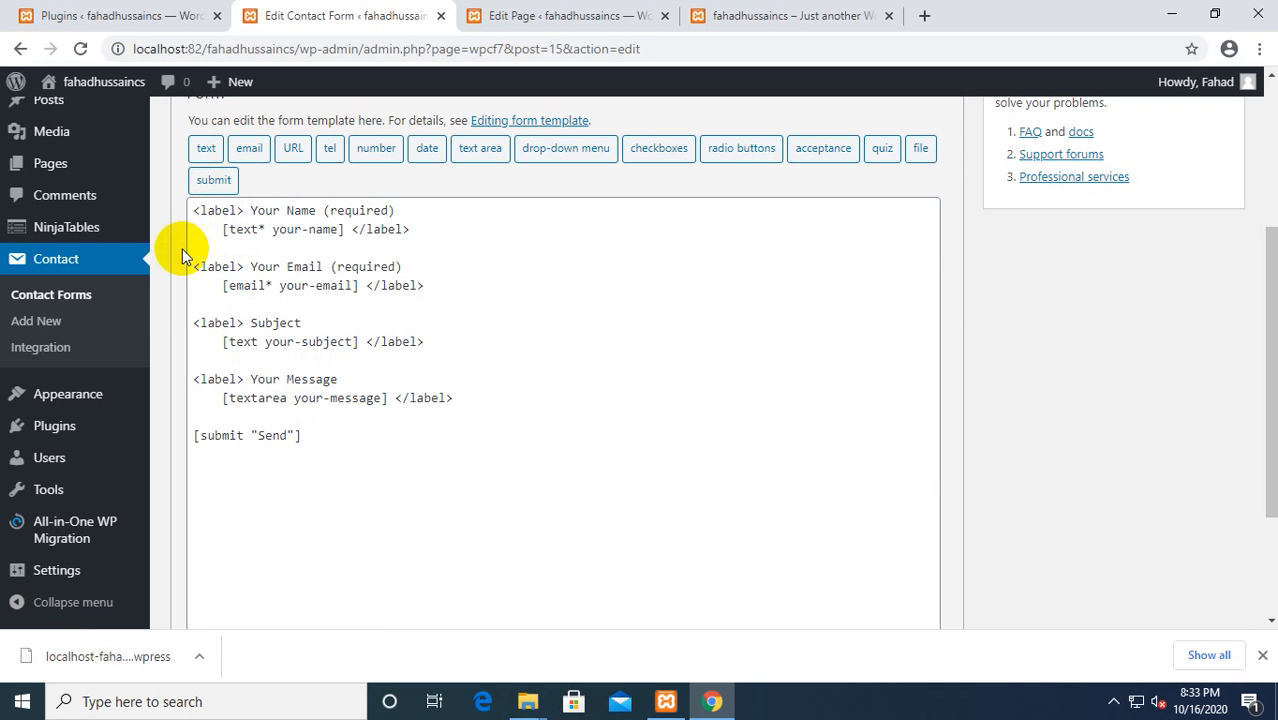
scroll(269, 367, up, 3)
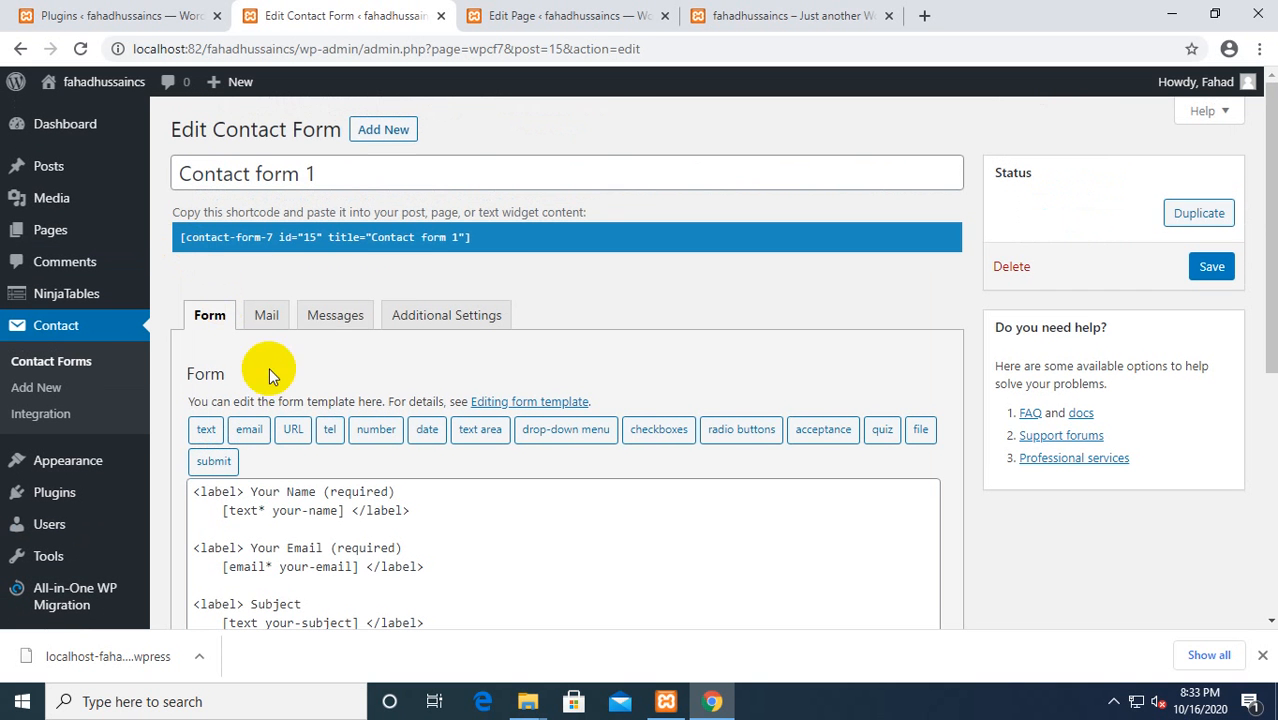
Step: Copy the shortcode of "Contact form 1" and open the "Contact US" page for editing
click(476, 237)
right_click(476, 237)
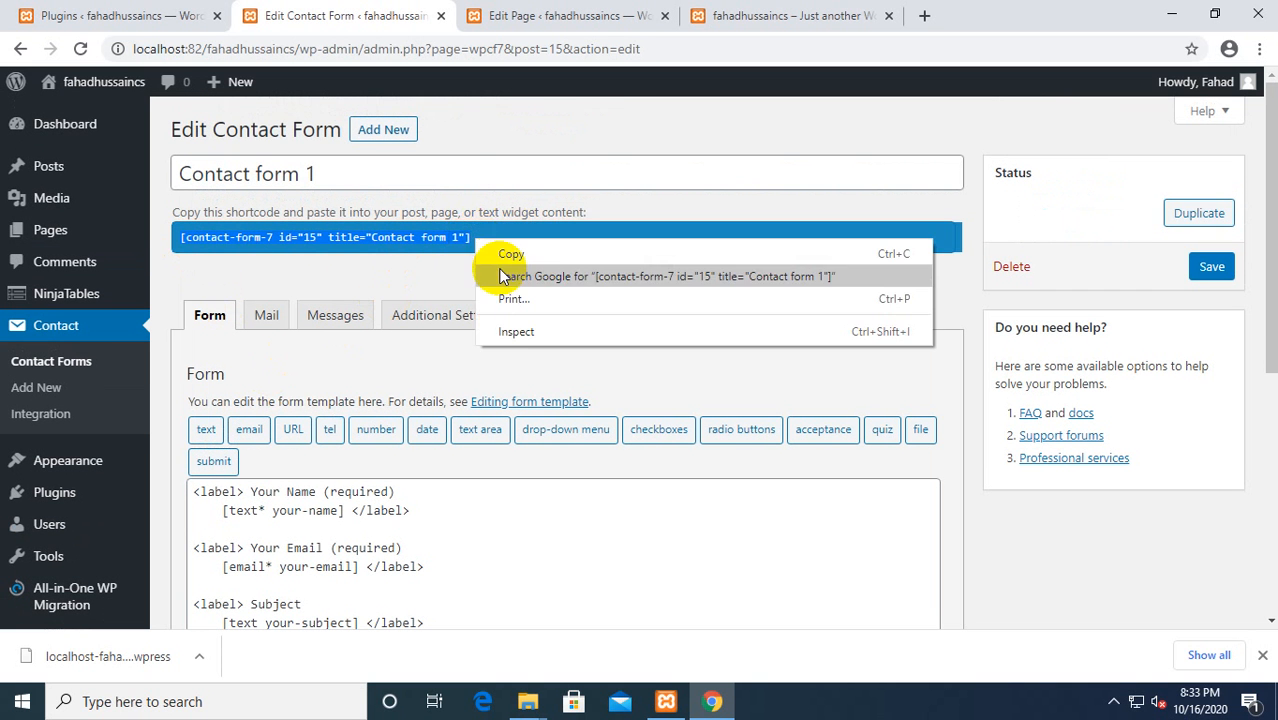
click(501, 253)
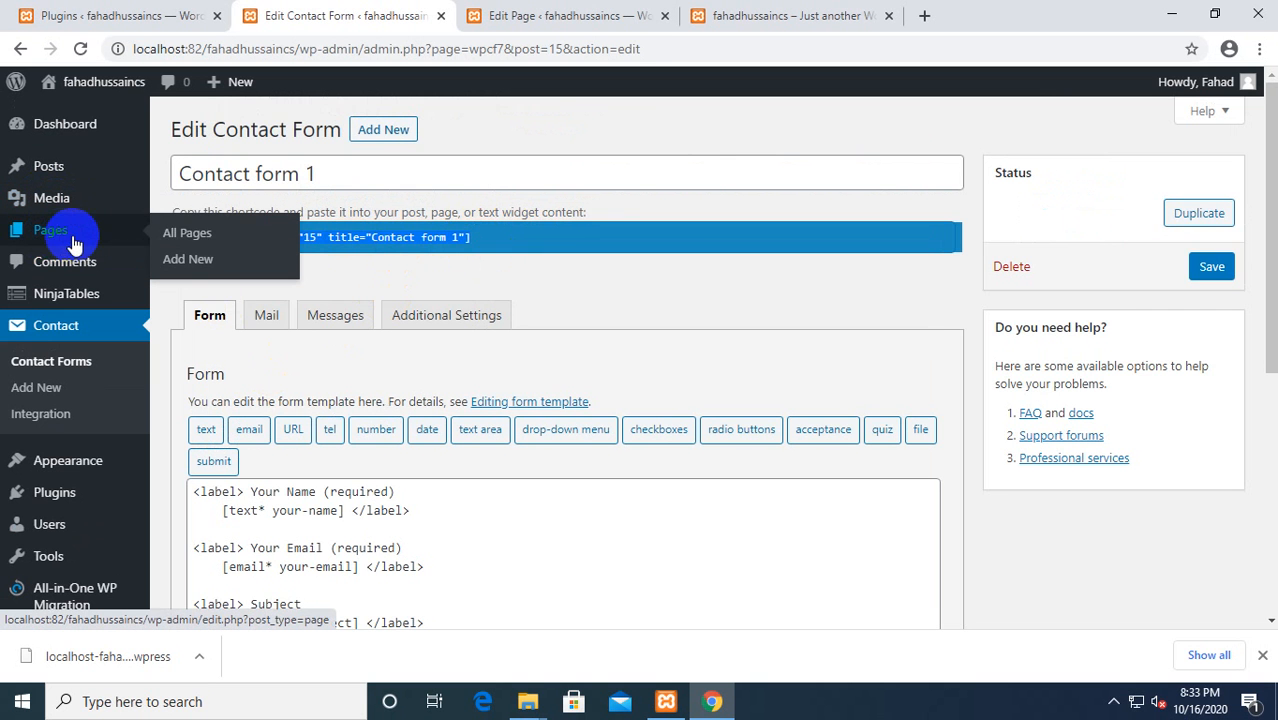
click(177, 238)
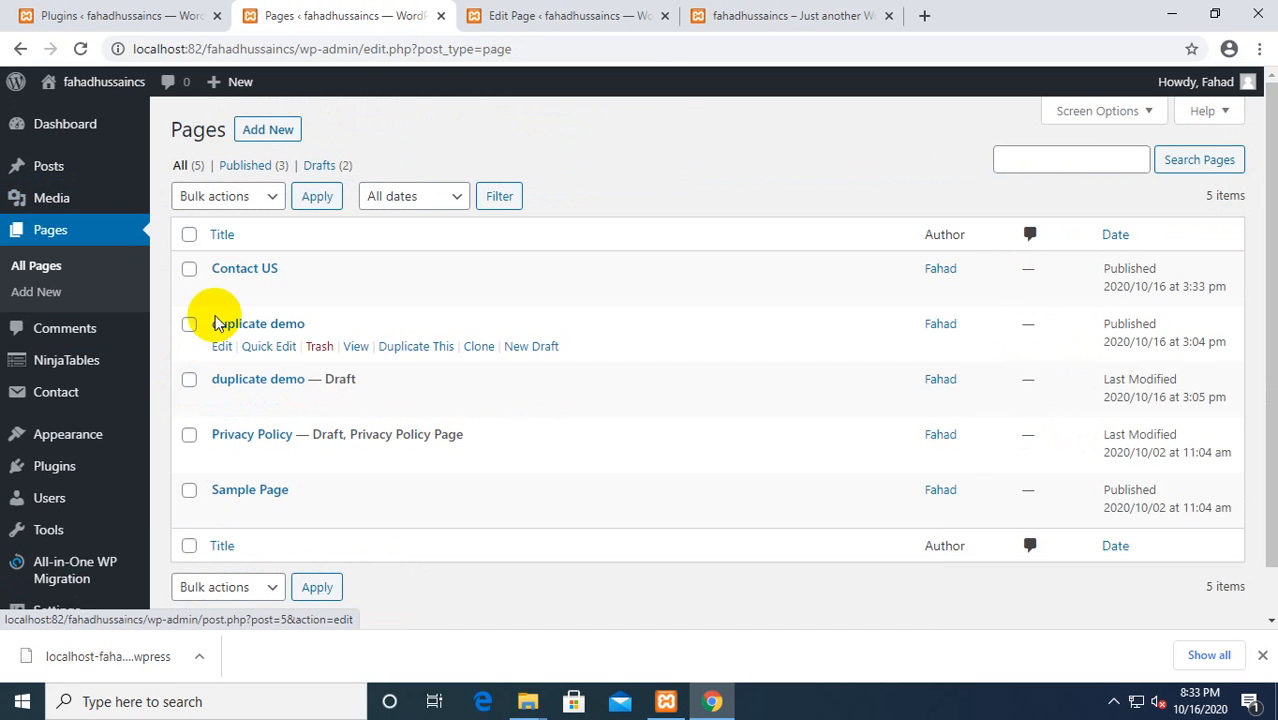
click(221, 291)
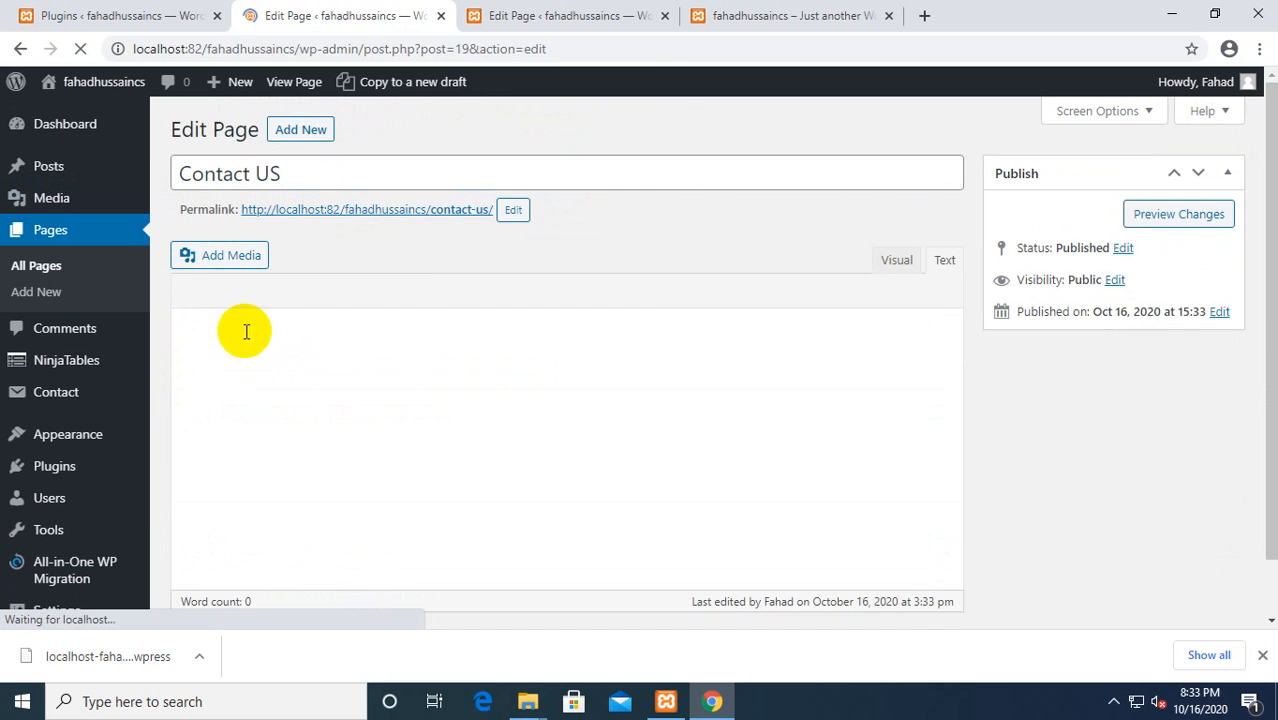
Step: Paste the shortcode [contact-form-7 id="15" title="Contact form 1"] into the body of the "Contact US" page and update the page
right_click(350, 420)
click(747, 600)
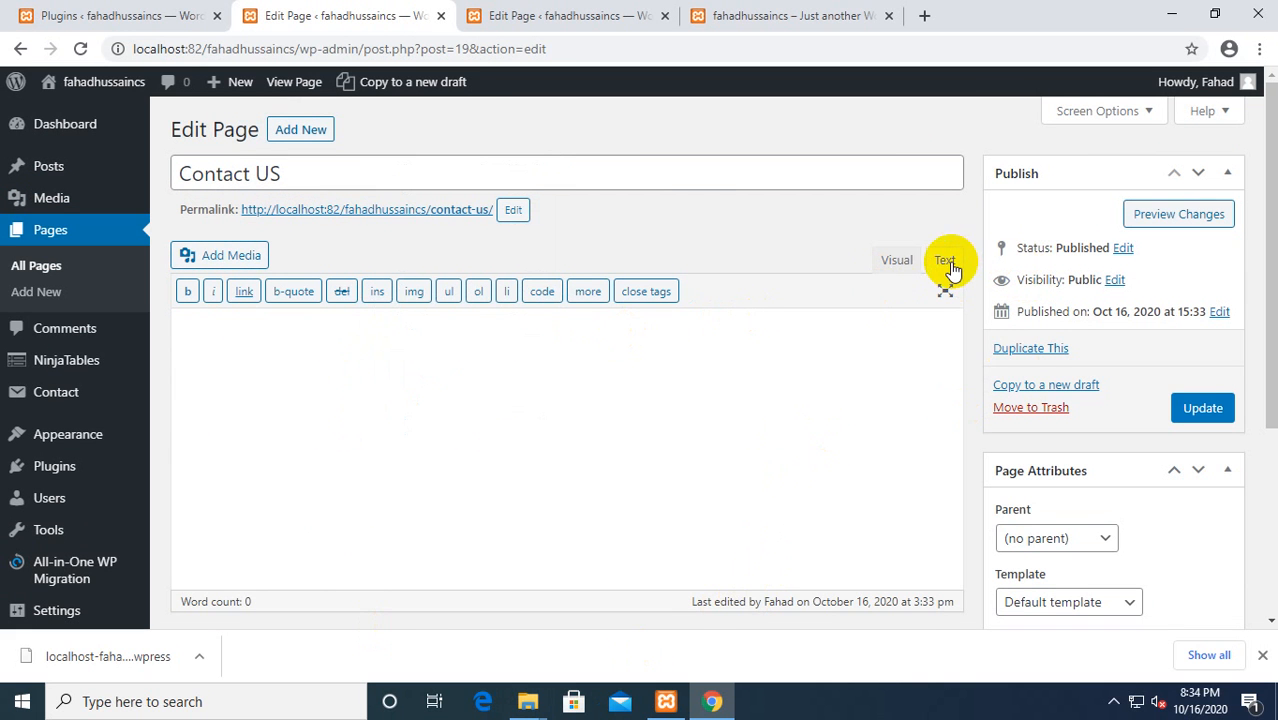
right_click(484, 389)
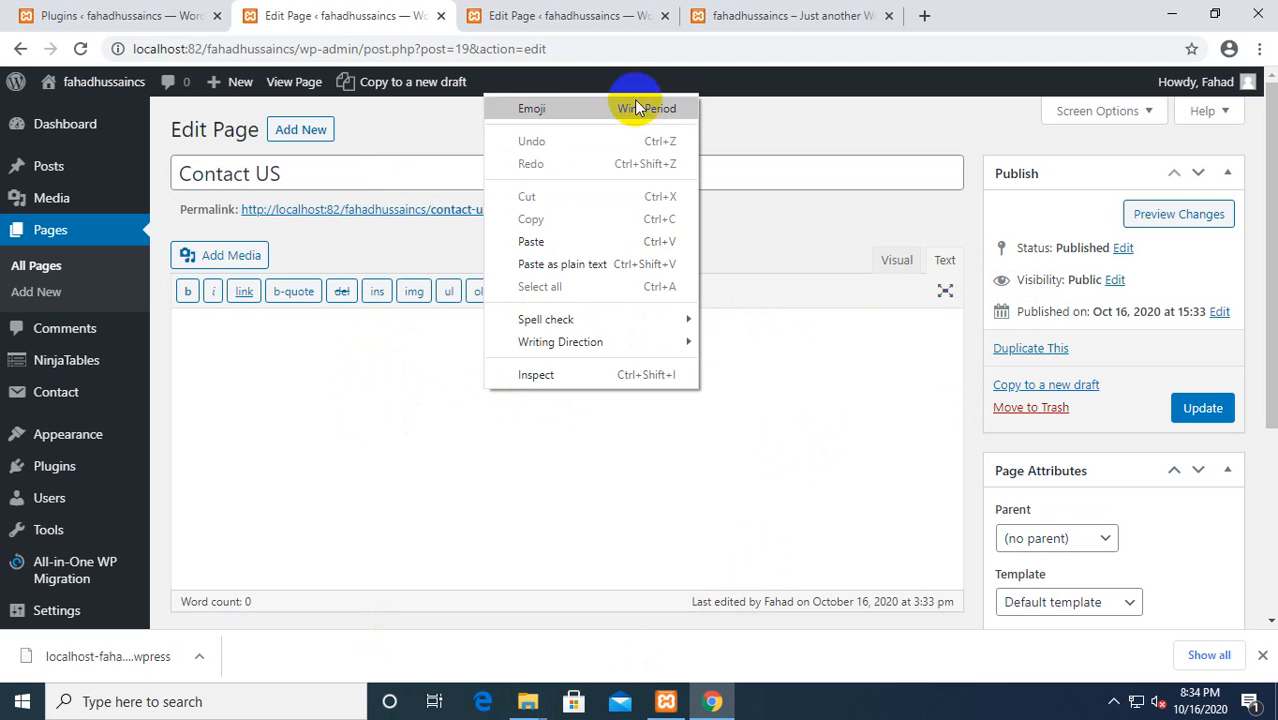
click(329, 408)
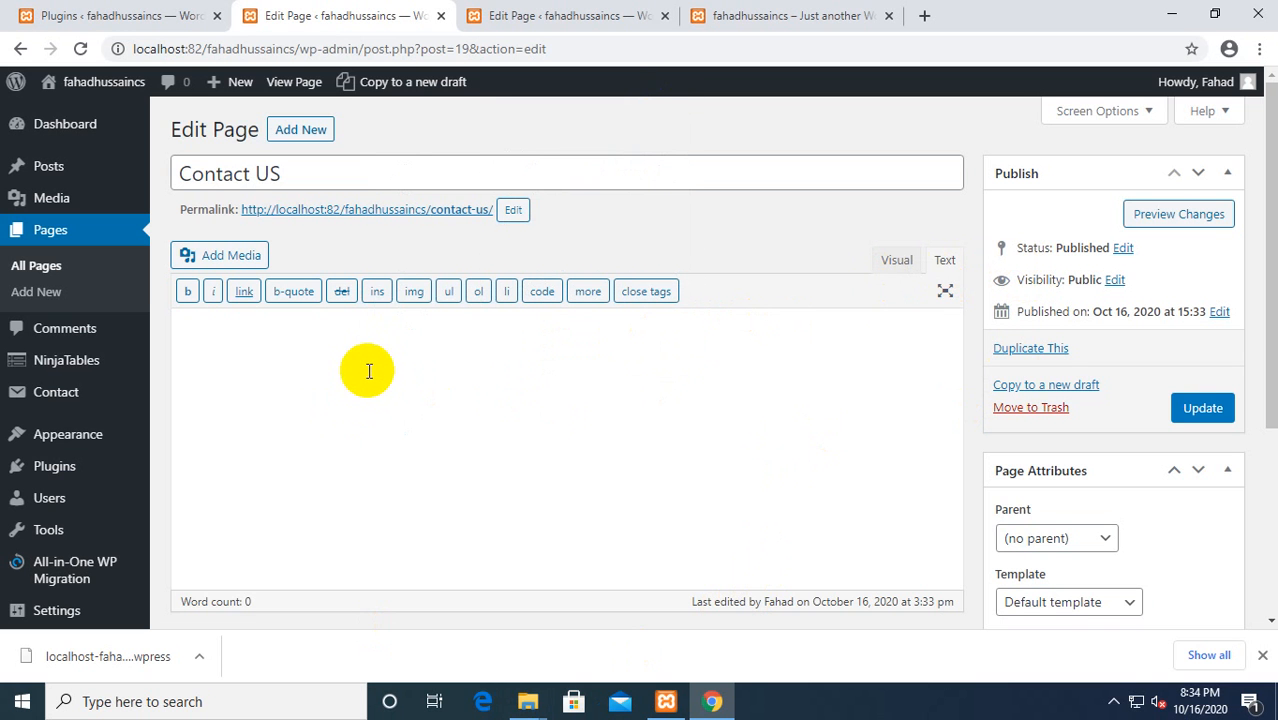
click(890, 259)
triple_click(696, 359)
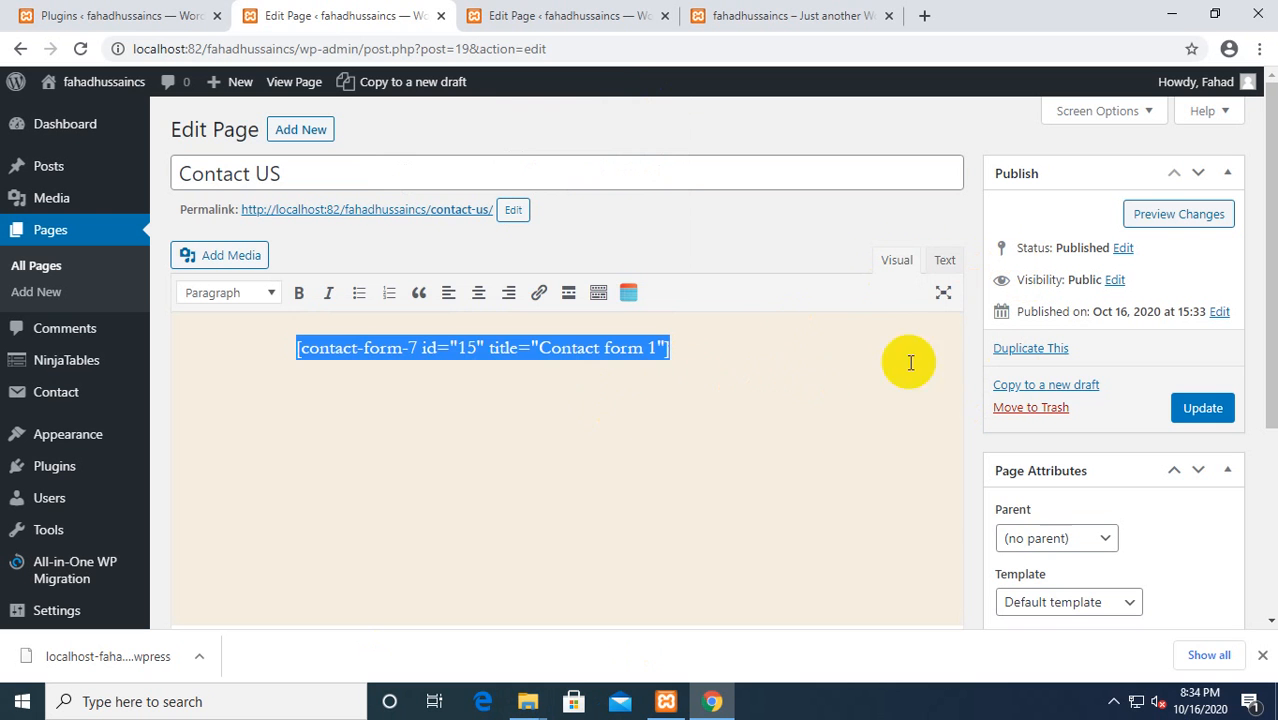
click(936, 270)
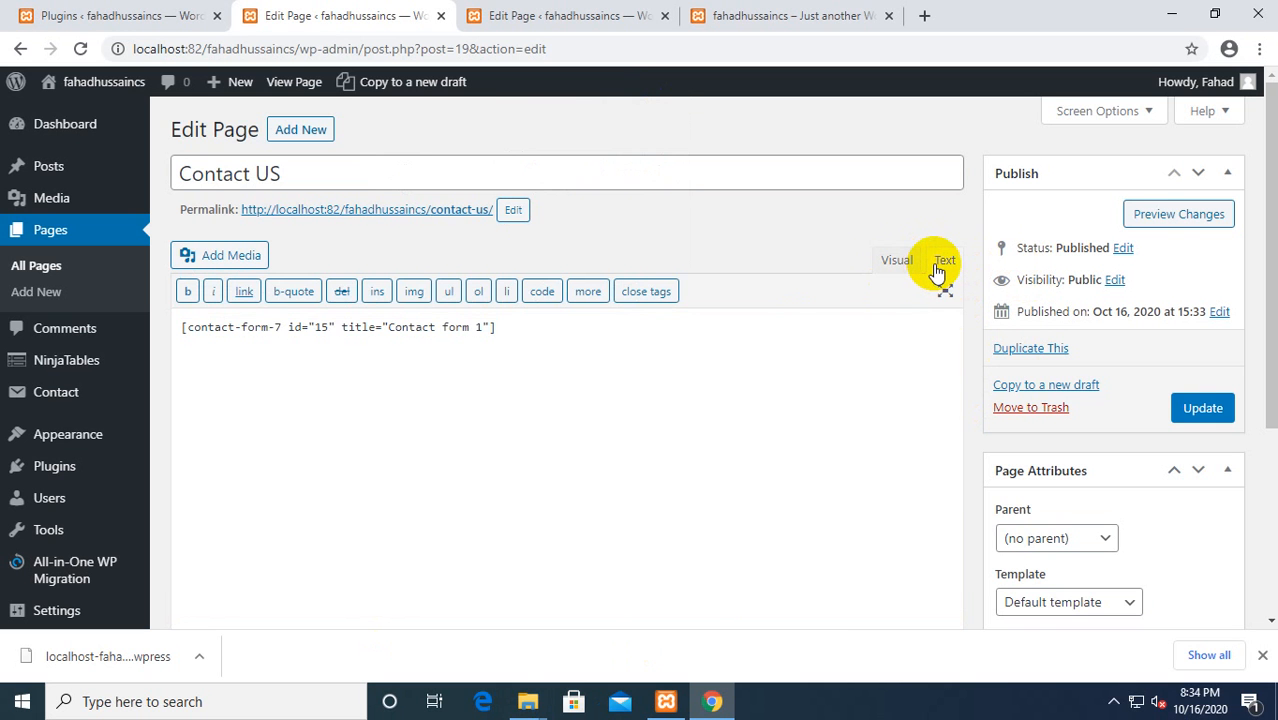
click(898, 270)
click(591, 431)
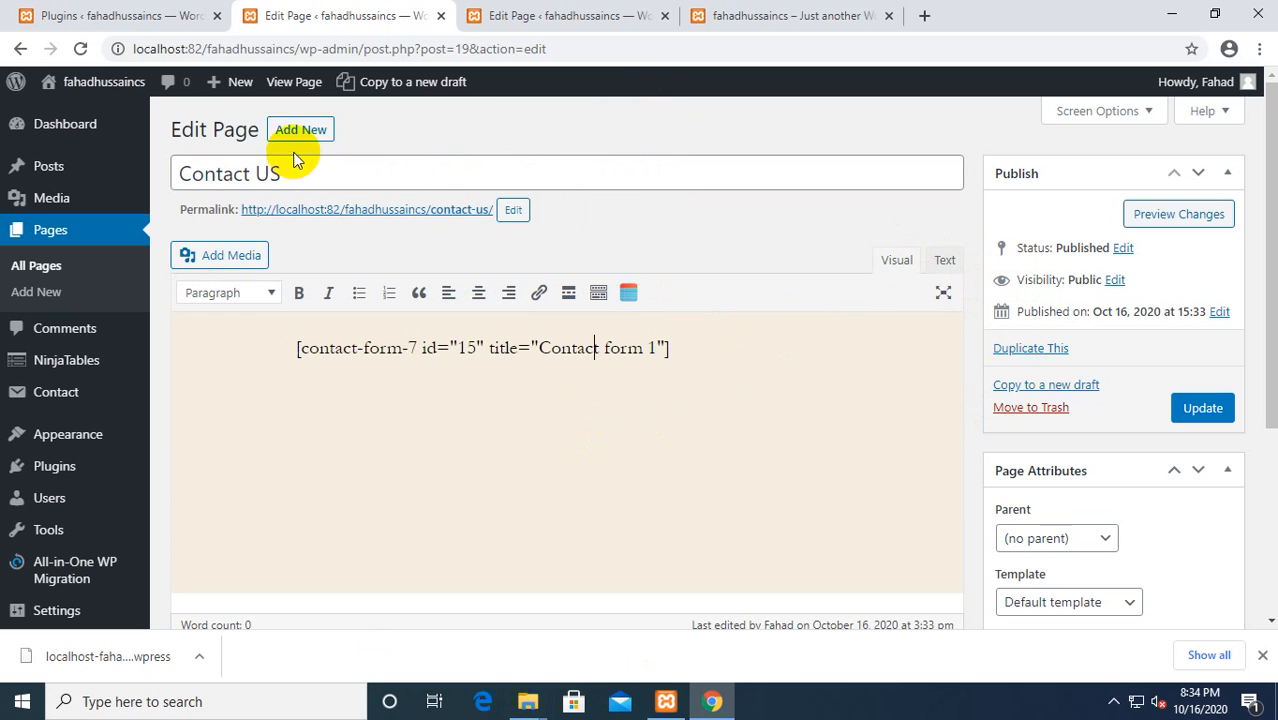
click(1202, 408)
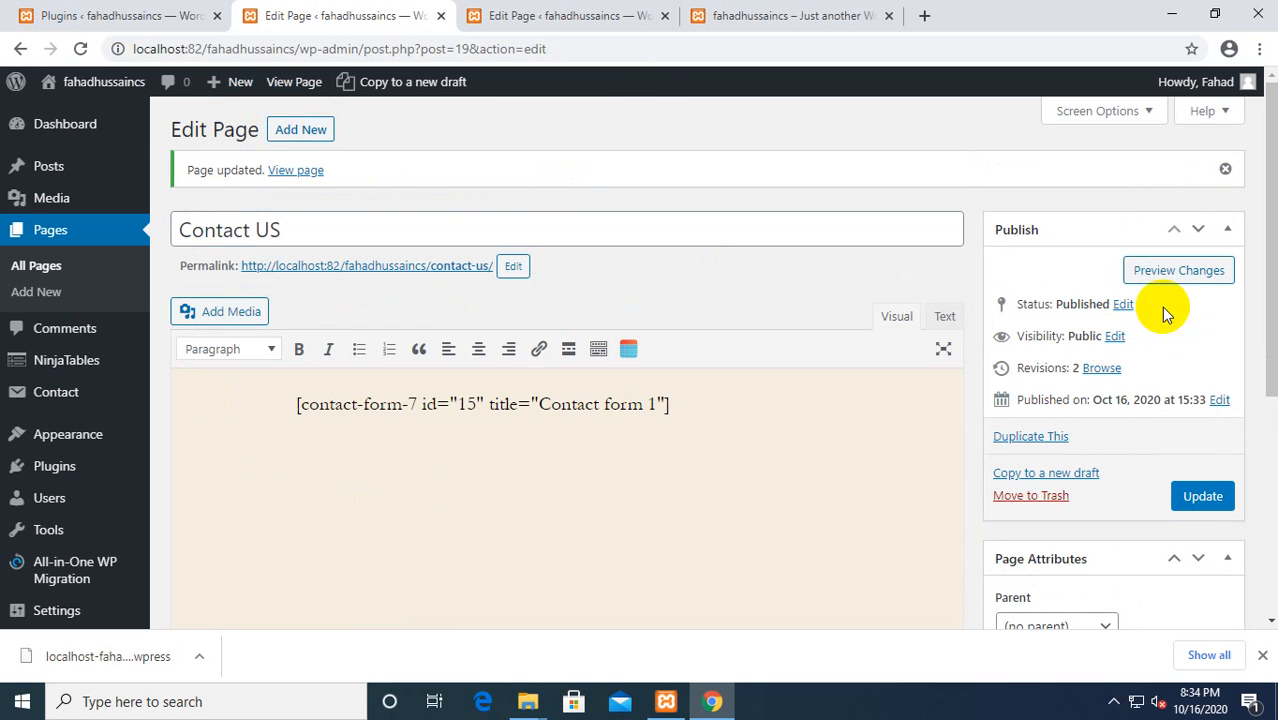
Step: Compare how the shortcode is displayed in the page editor's Visual and Text modes
click(944, 316)
click(896, 316)
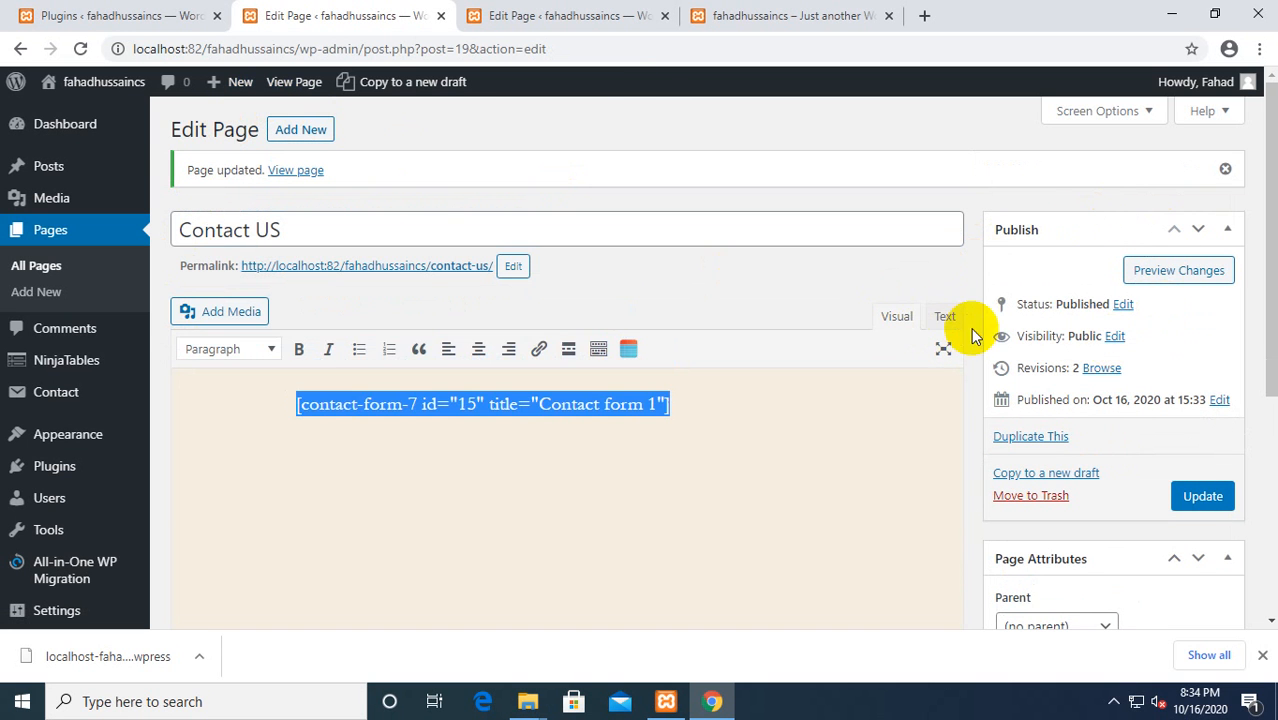
click(946, 322)
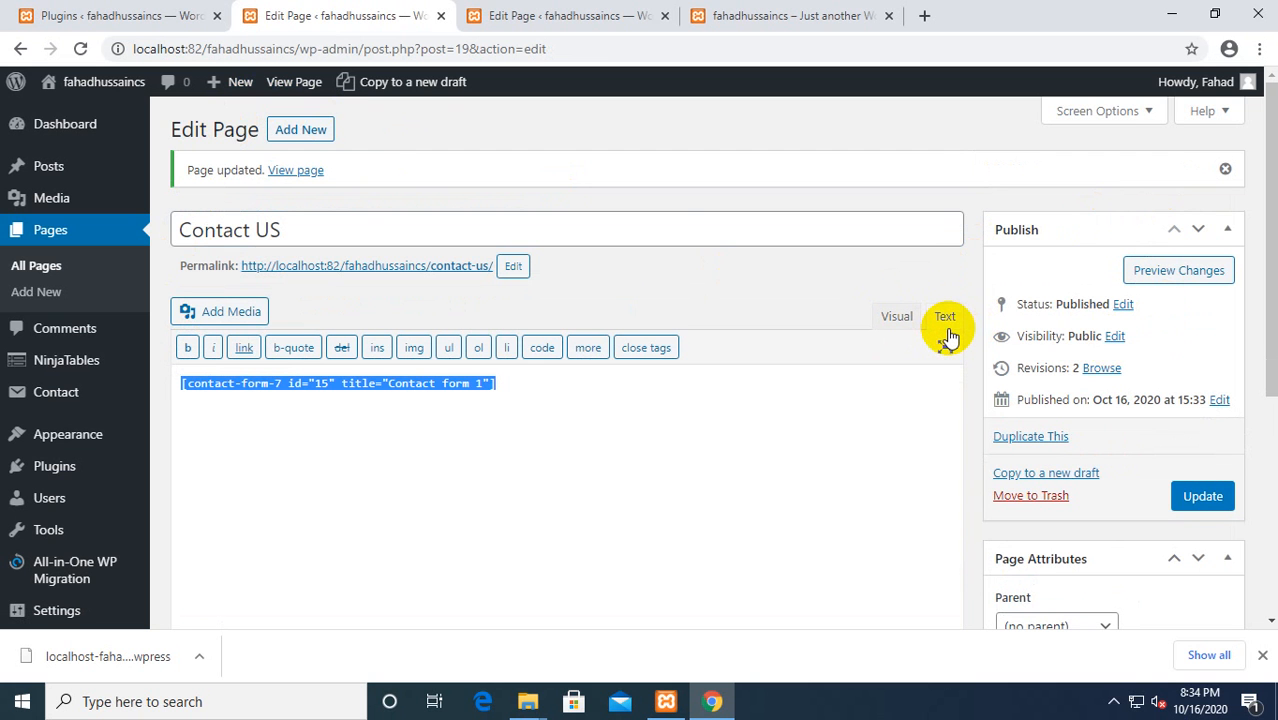
click(893, 318)
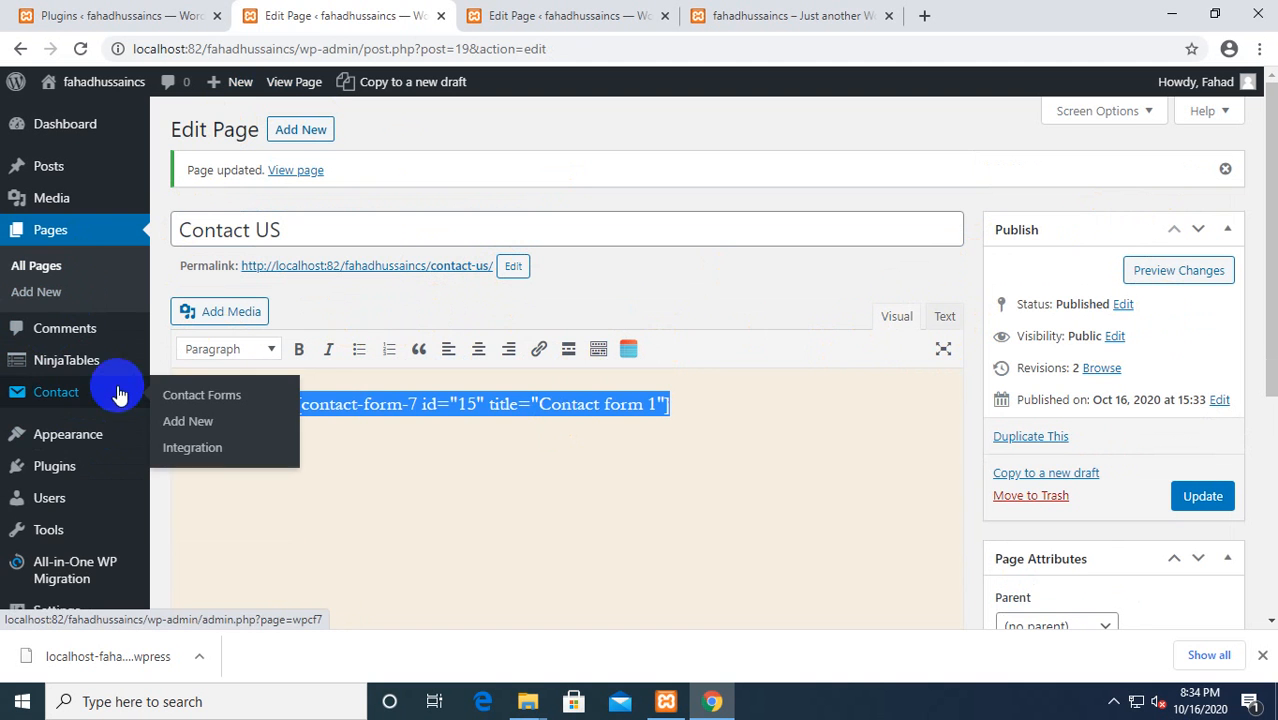
Step: Open "Contact form 1" from the contact forms list, review its form template and save the form
click(196, 397)
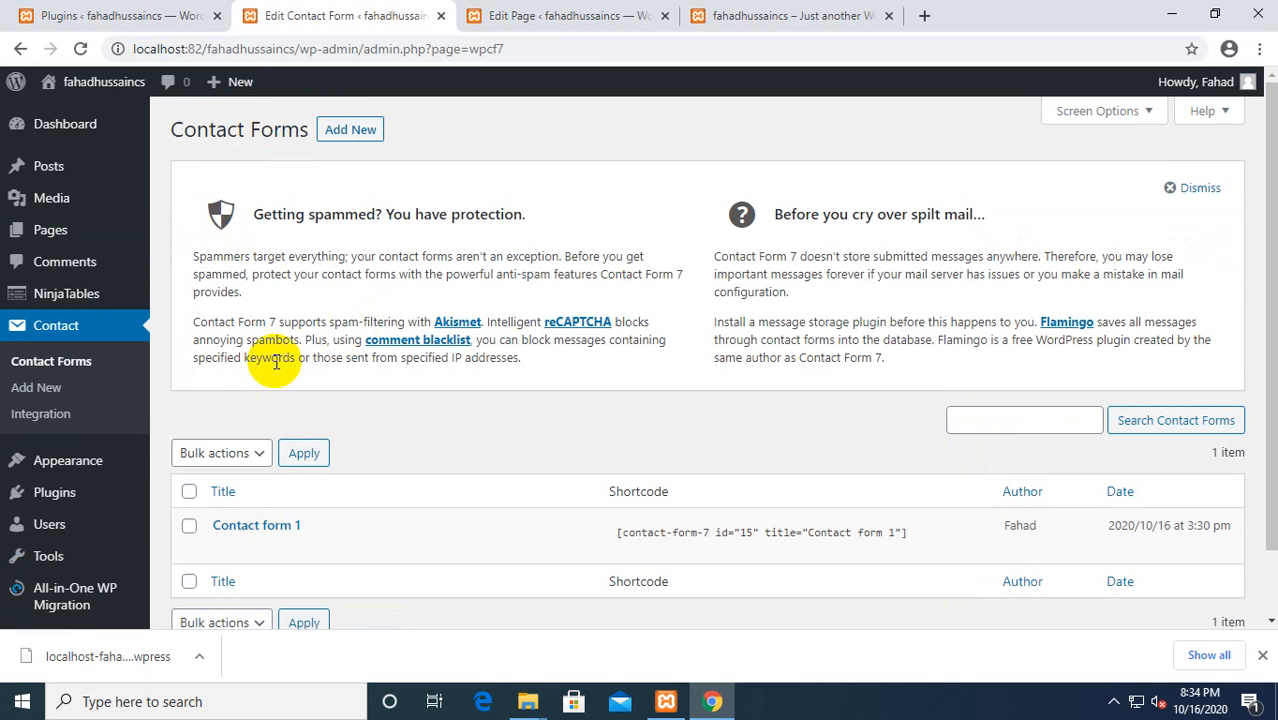
scroll(210, 560, down, 1)
click(216, 452)
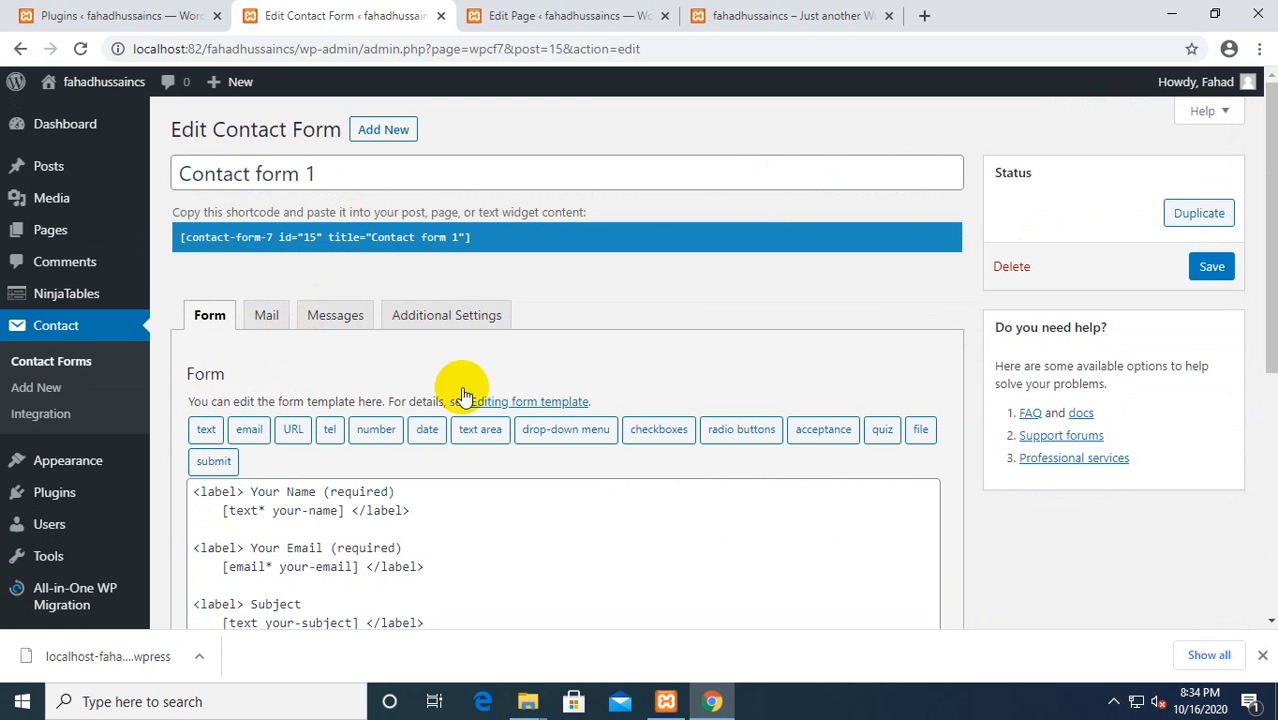
scroll(424, 375, down, 1)
scroll(503, 367, up, 1)
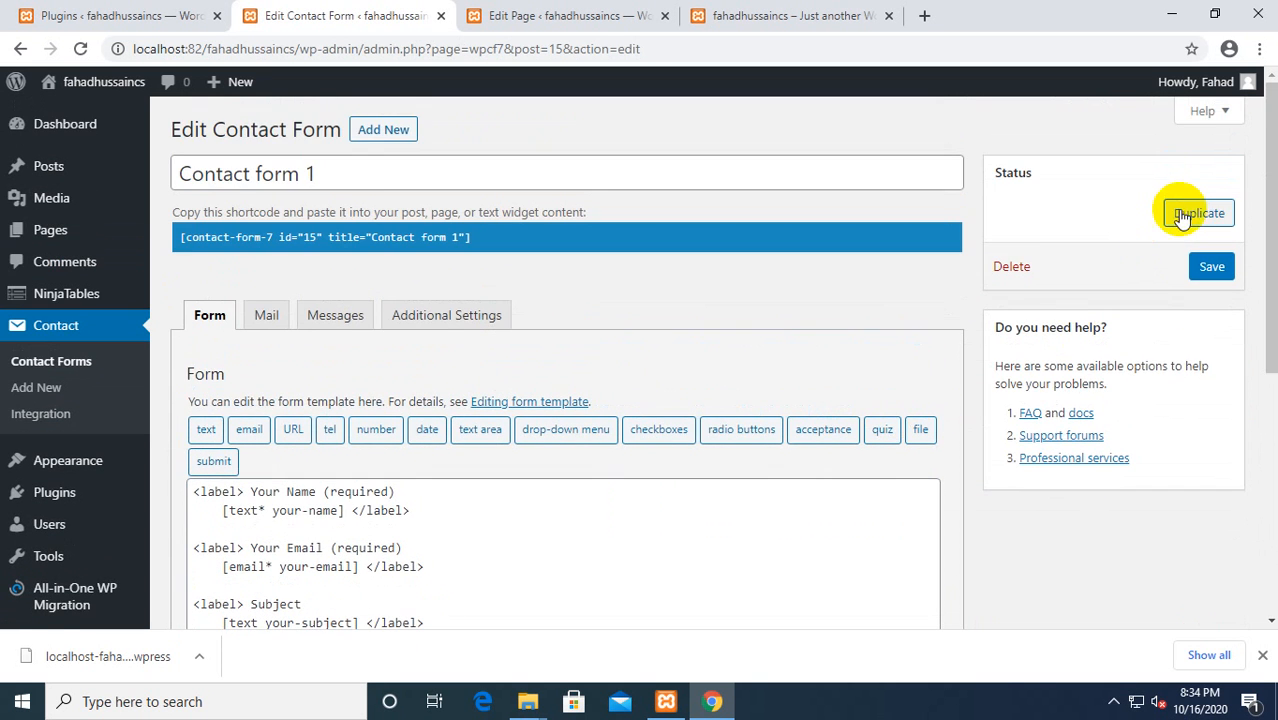
scroll(596, 399, down, 5)
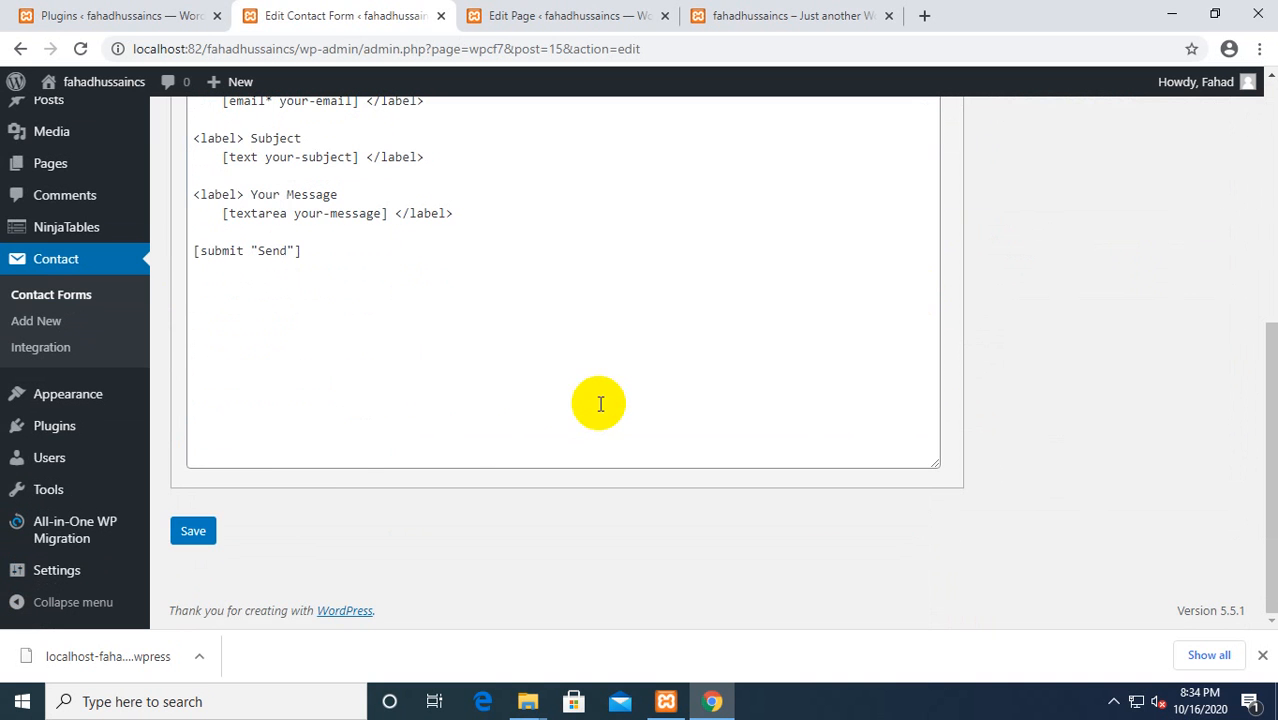
click(193, 531)
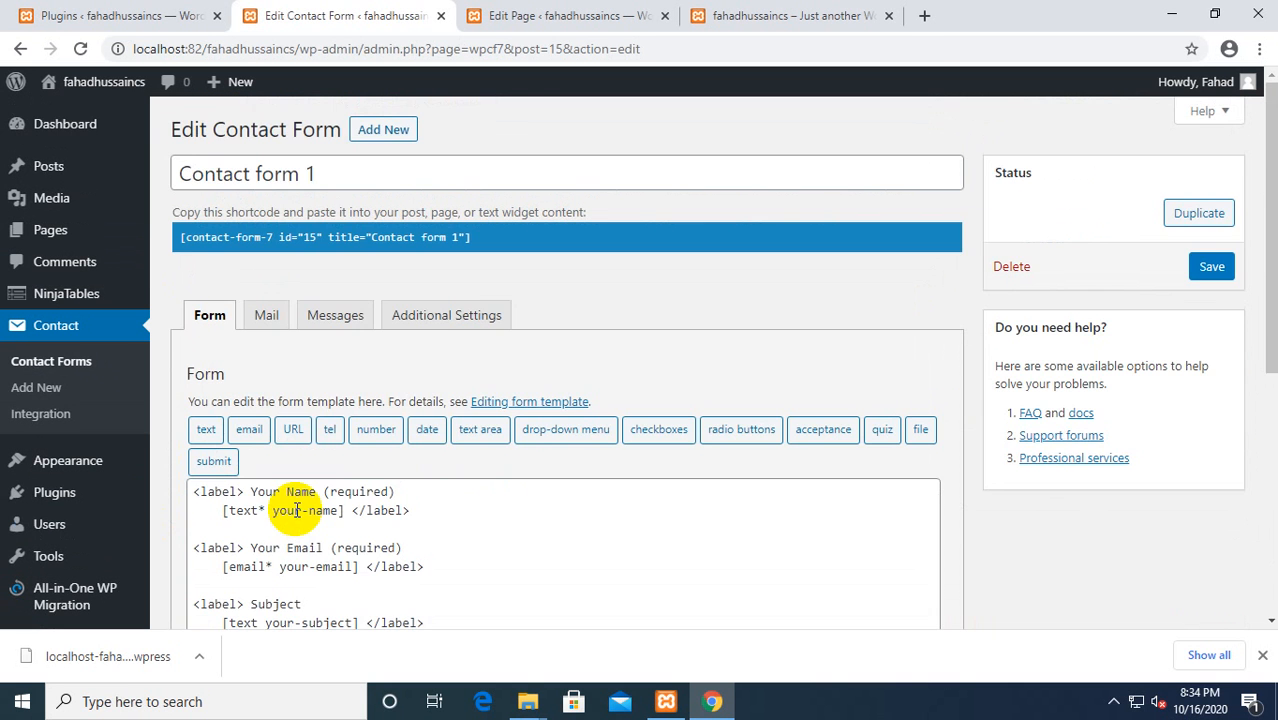
scroll(296, 510, down, 5)
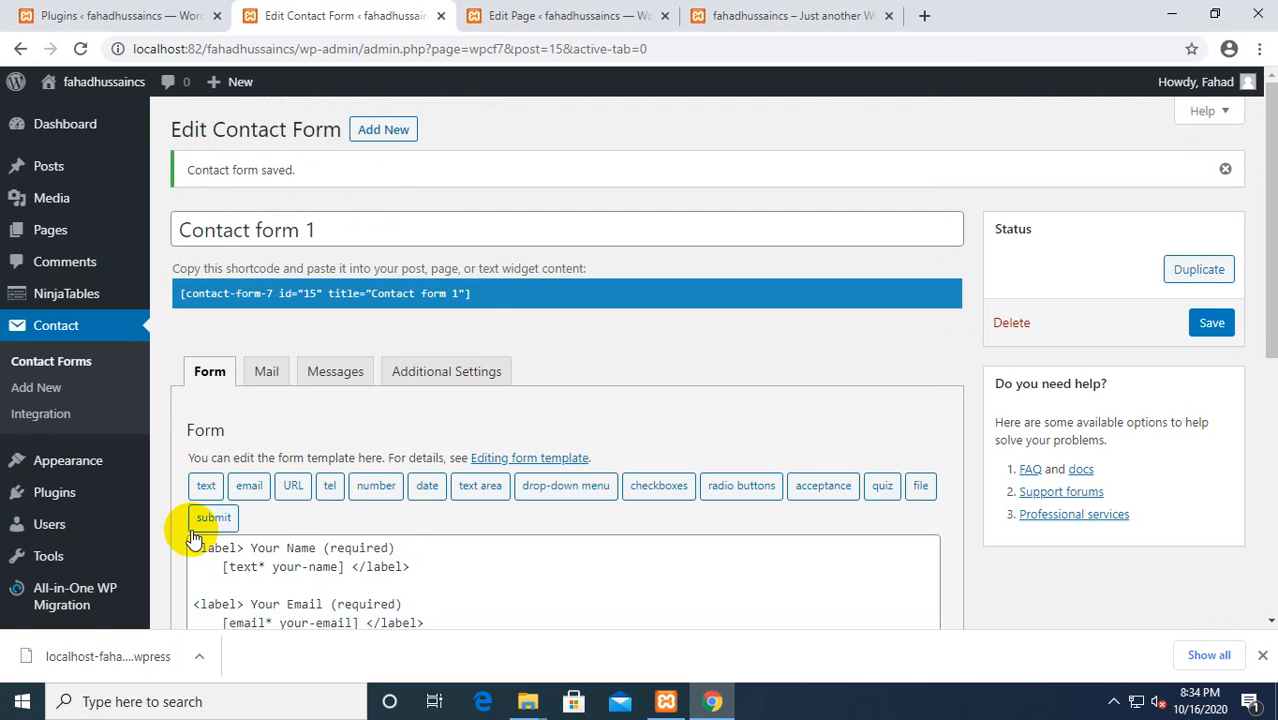
Step: Copy the shortcode of "Contact form 1" again and reopen the "Contact US" page for editing
click(468, 290)
right_click(415, 290)
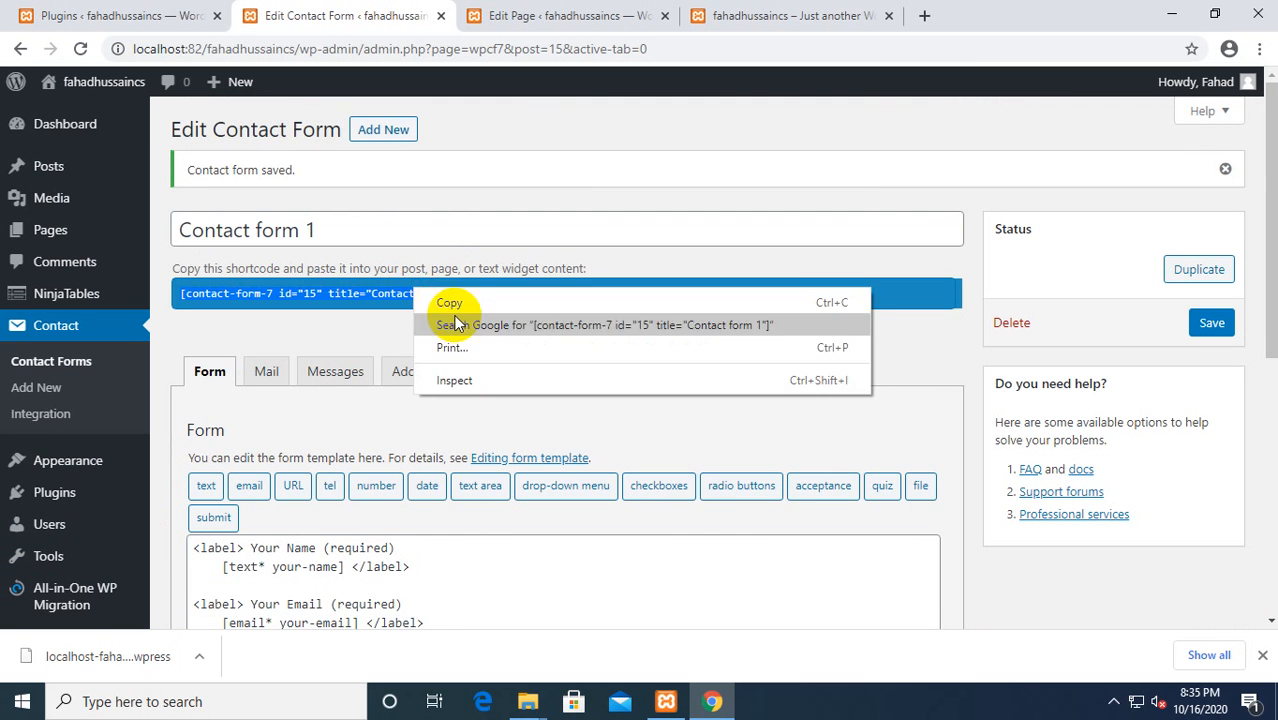
click(448, 300)
mouse_move(77, 247)
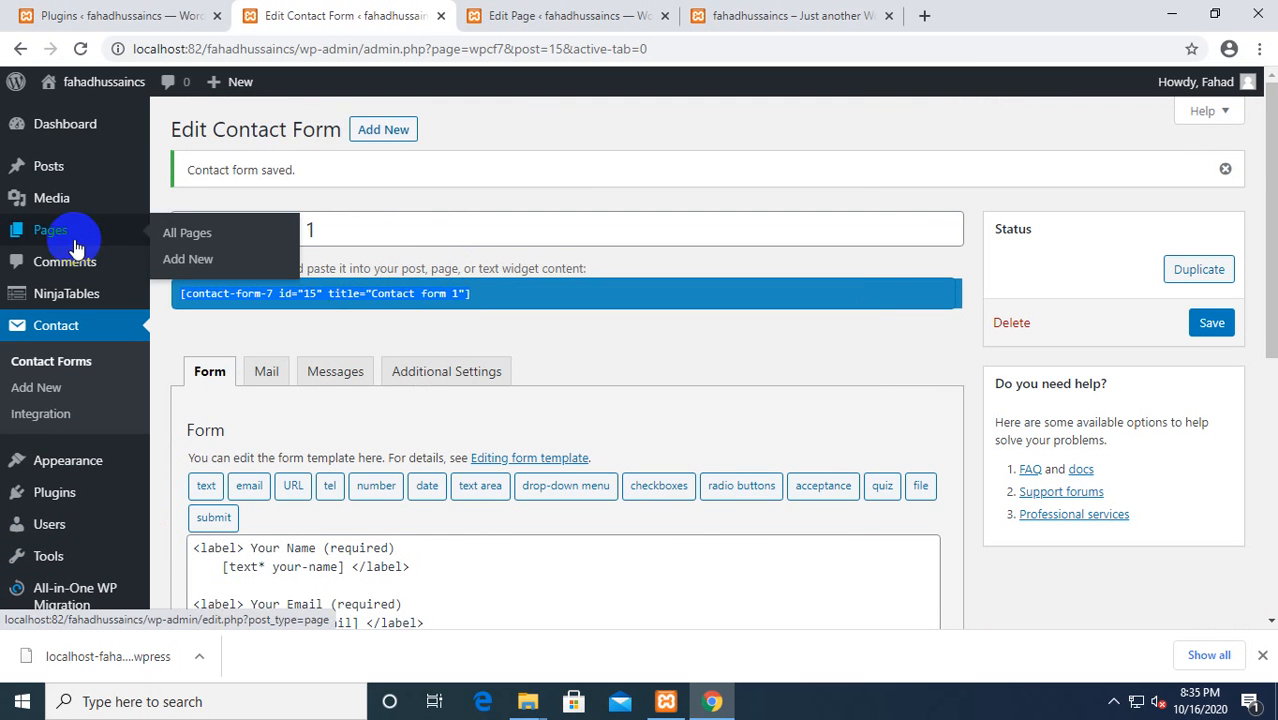
click(182, 237)
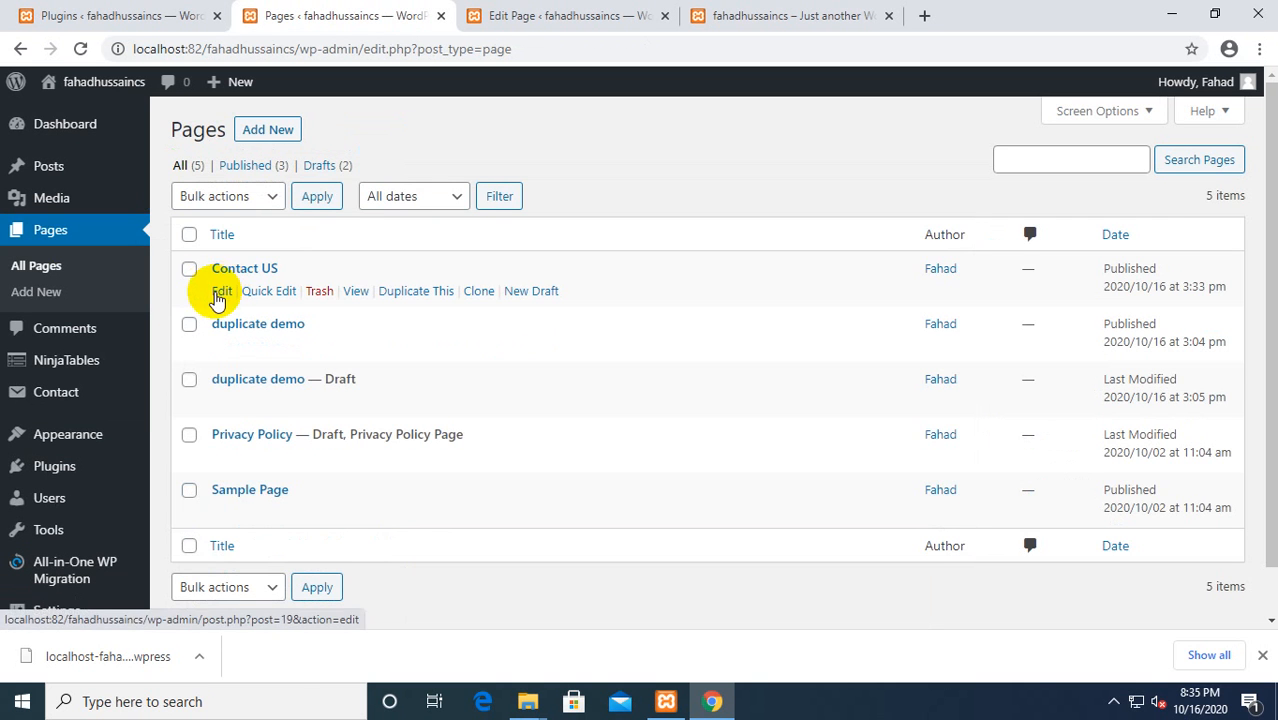
click(222, 291)
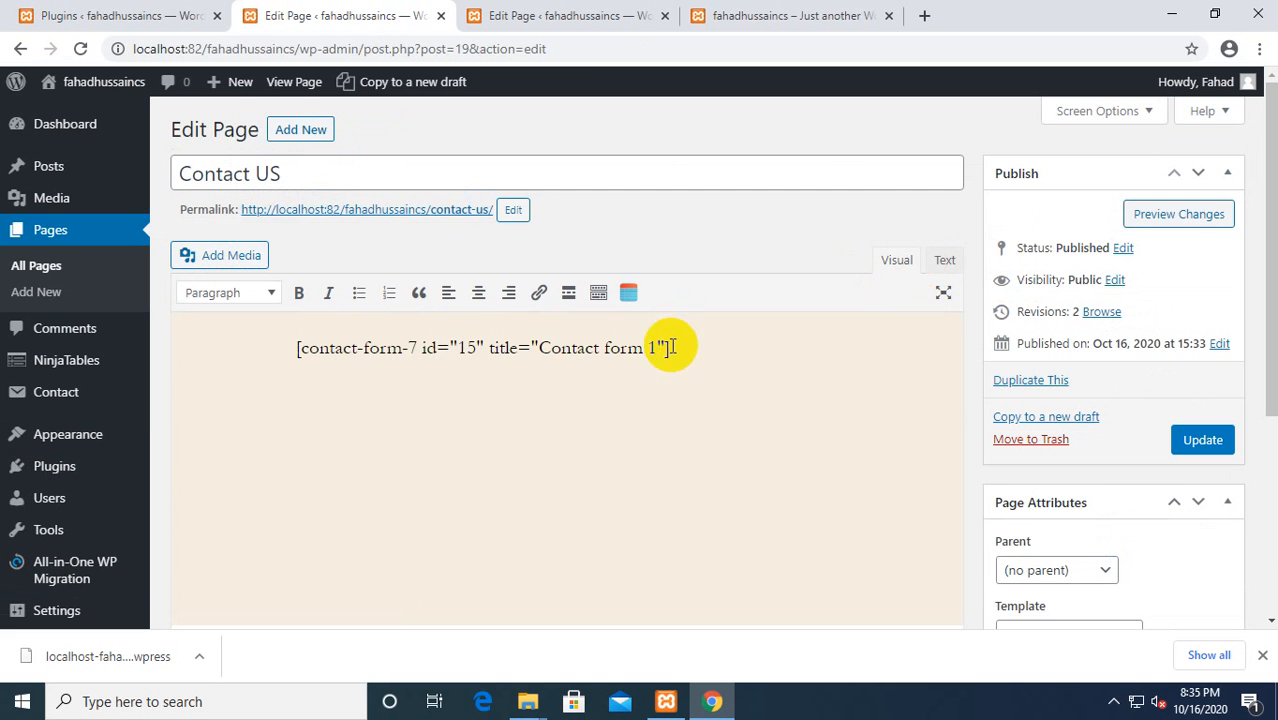
Step: Replace the existing shortcode in the "Contact US" page body with the copied [contact-form-7 id="15" title="Contact form 1"] and update the page
drag(672, 347, 265, 317)
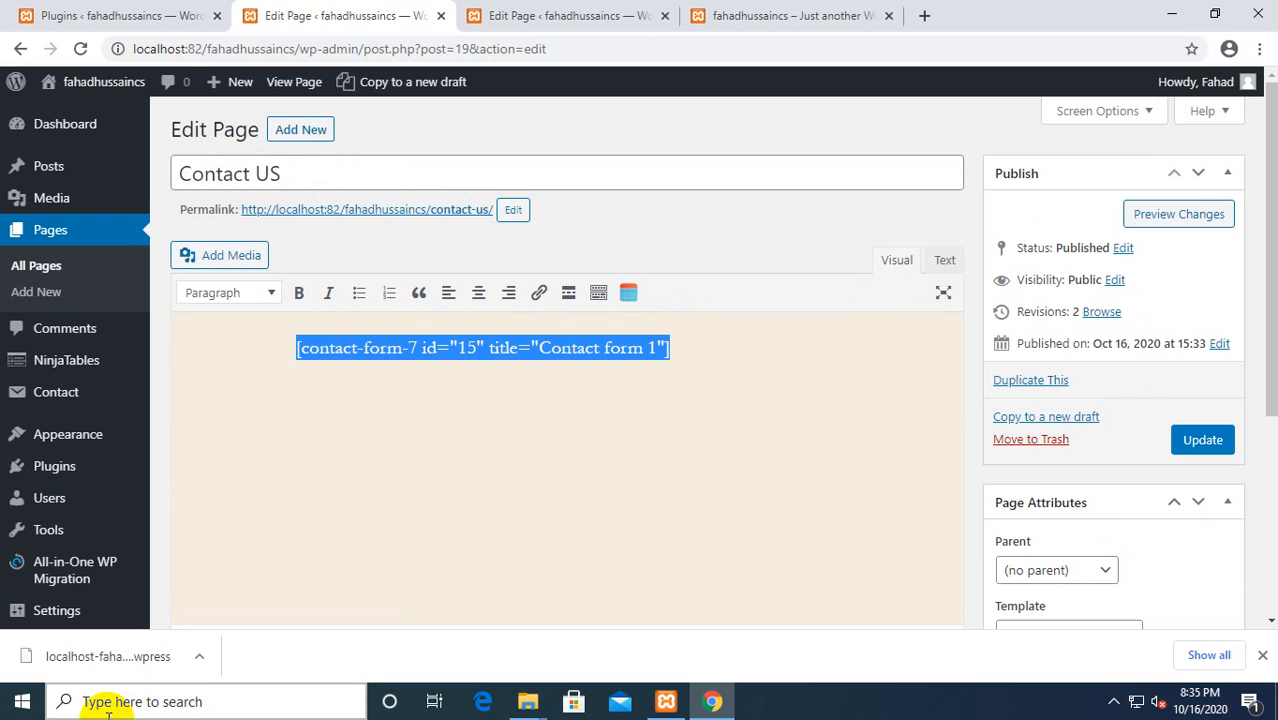
key(ctrl+x)
click(944, 260)
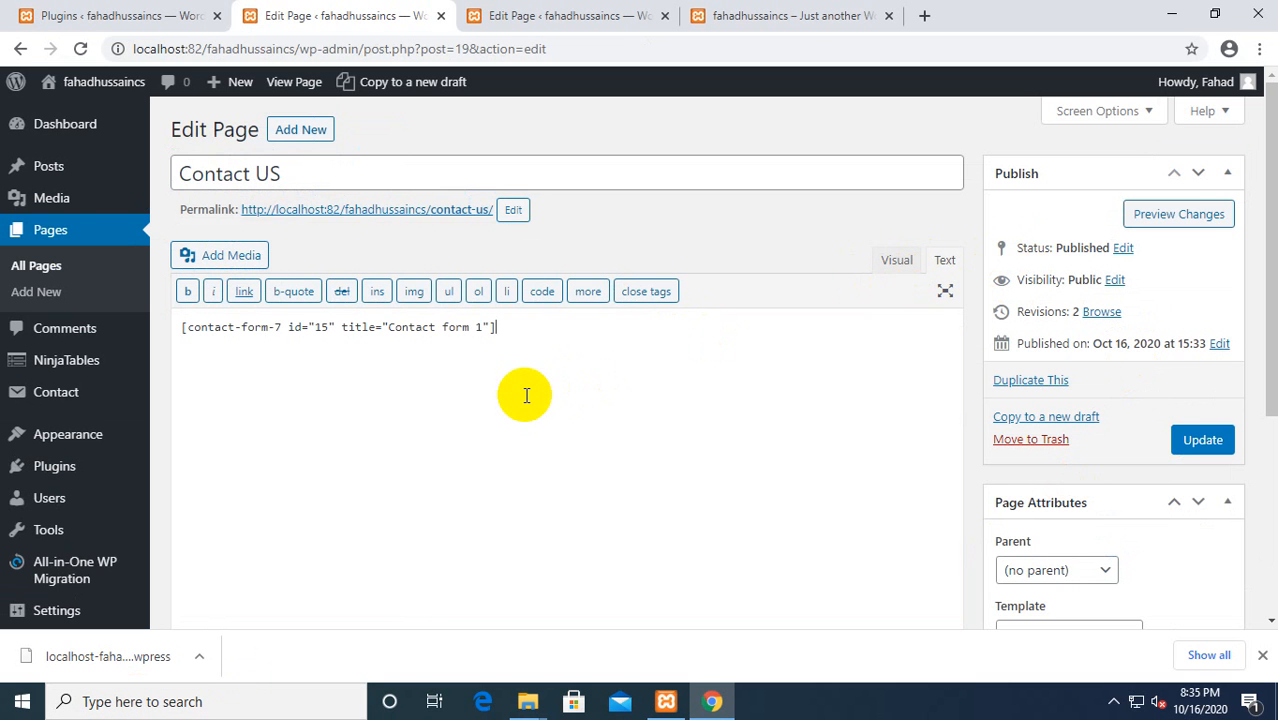
click(896, 262)
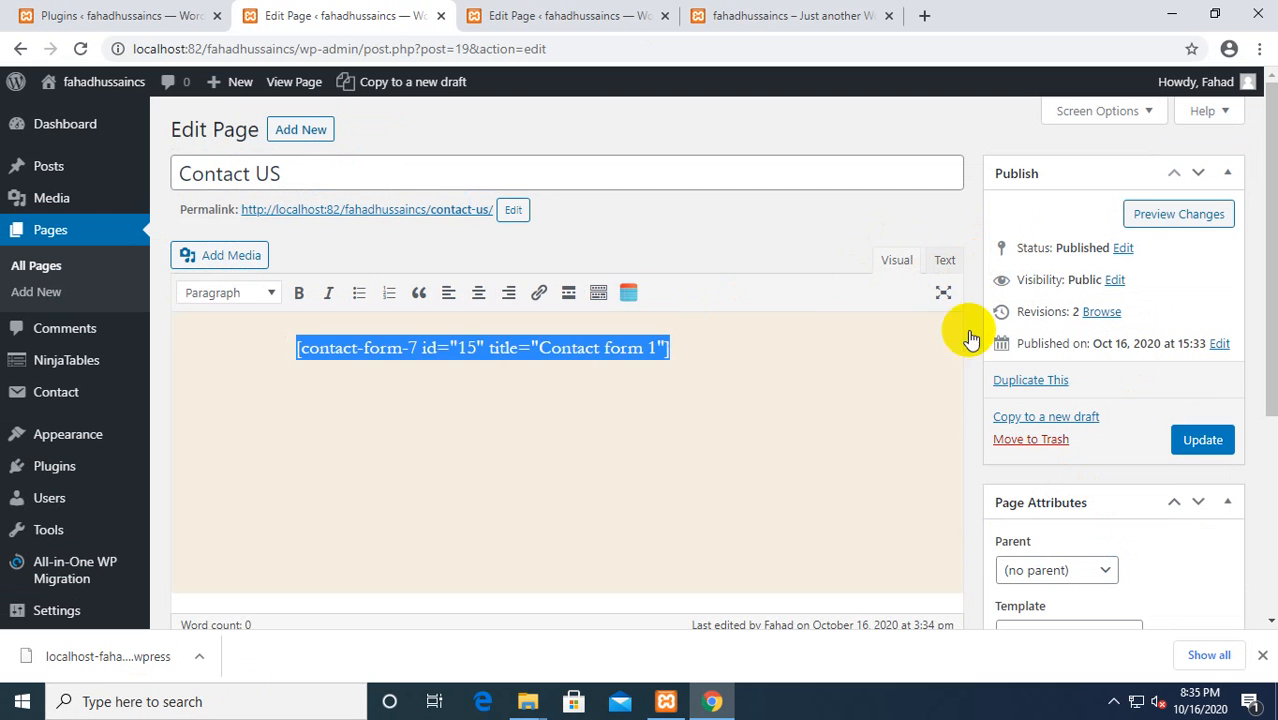
click(1203, 443)
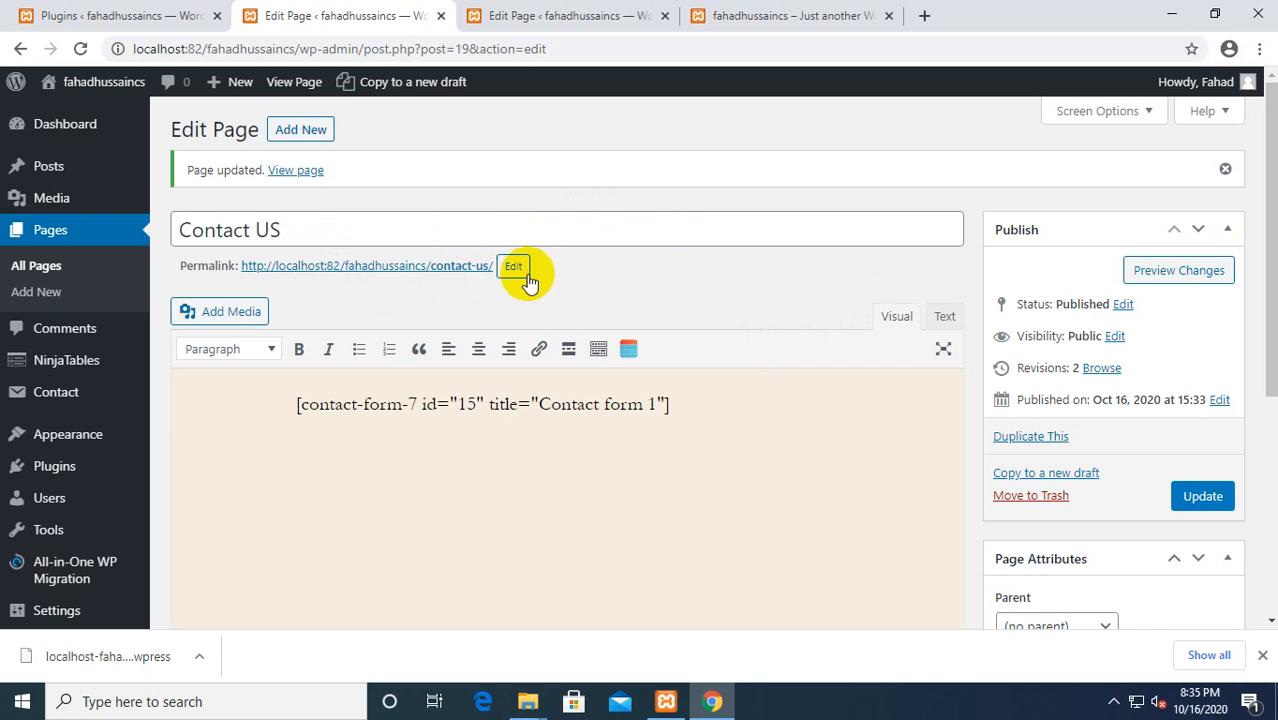
Step: Open the published "Contact US" page through its permalink and examine the embedded contact form and its fields
click(451, 265)
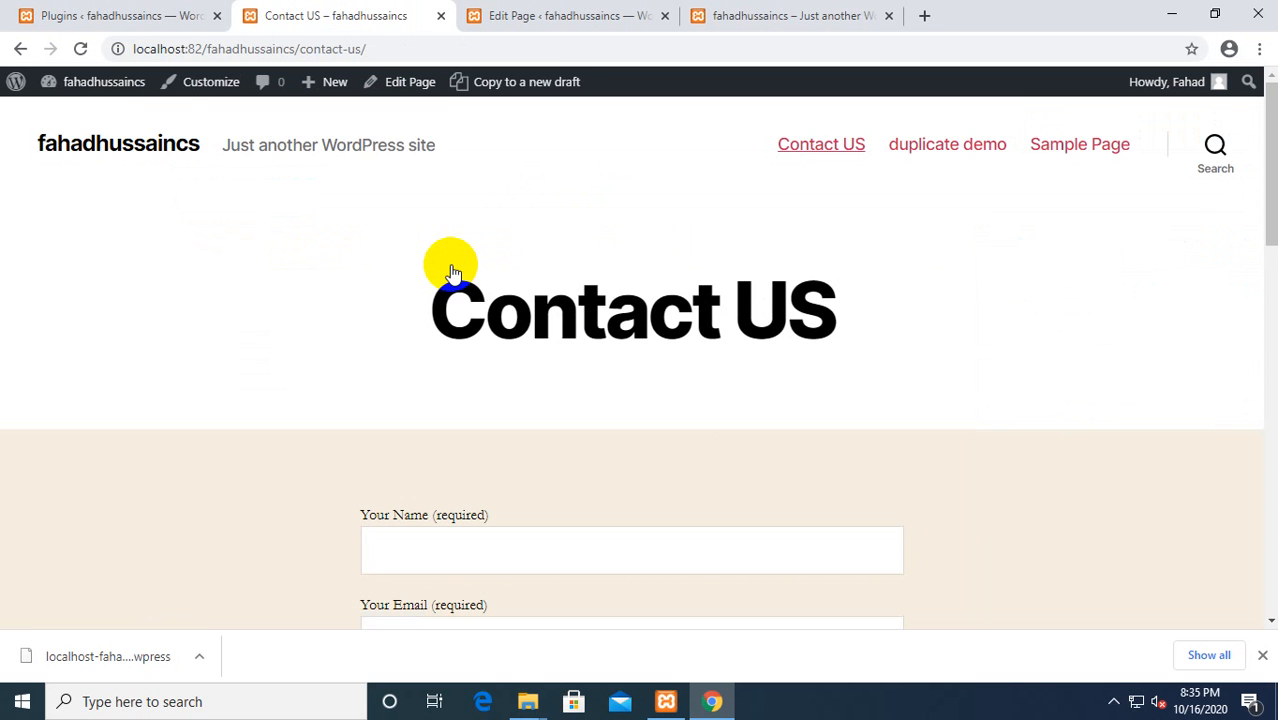
scroll(455, 330, down, 7)
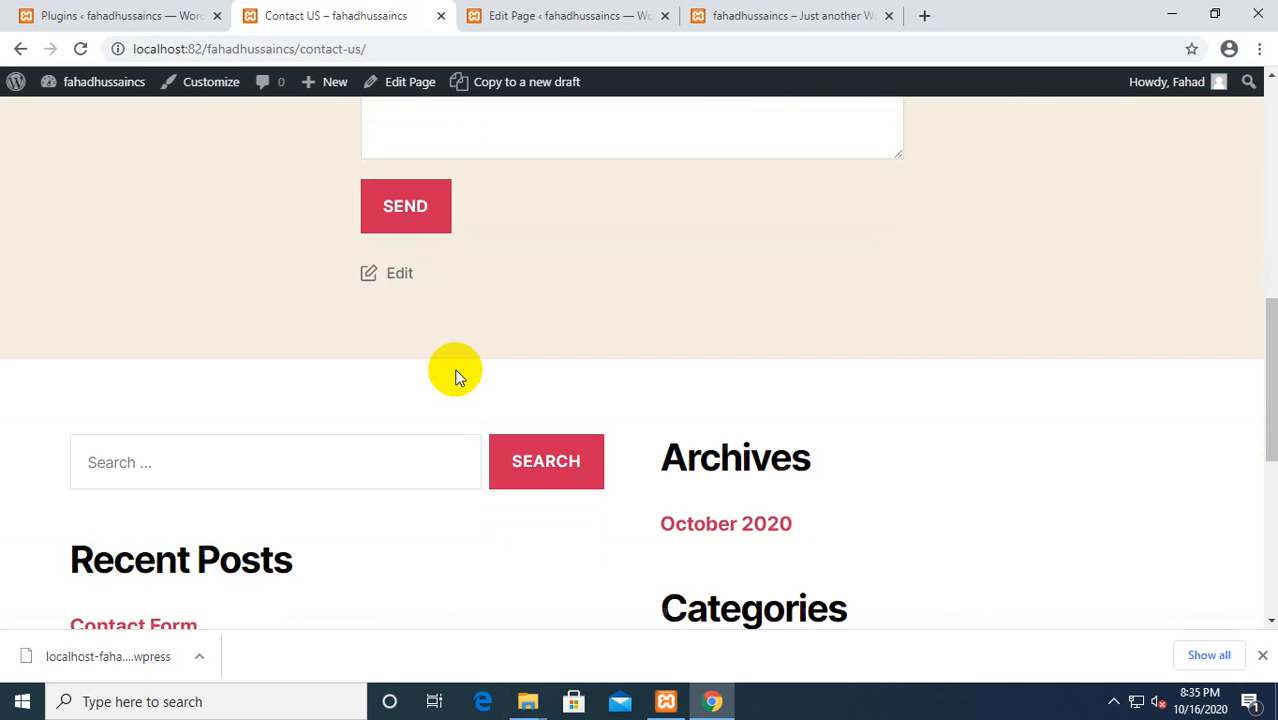
scroll(455, 377, up, 4)
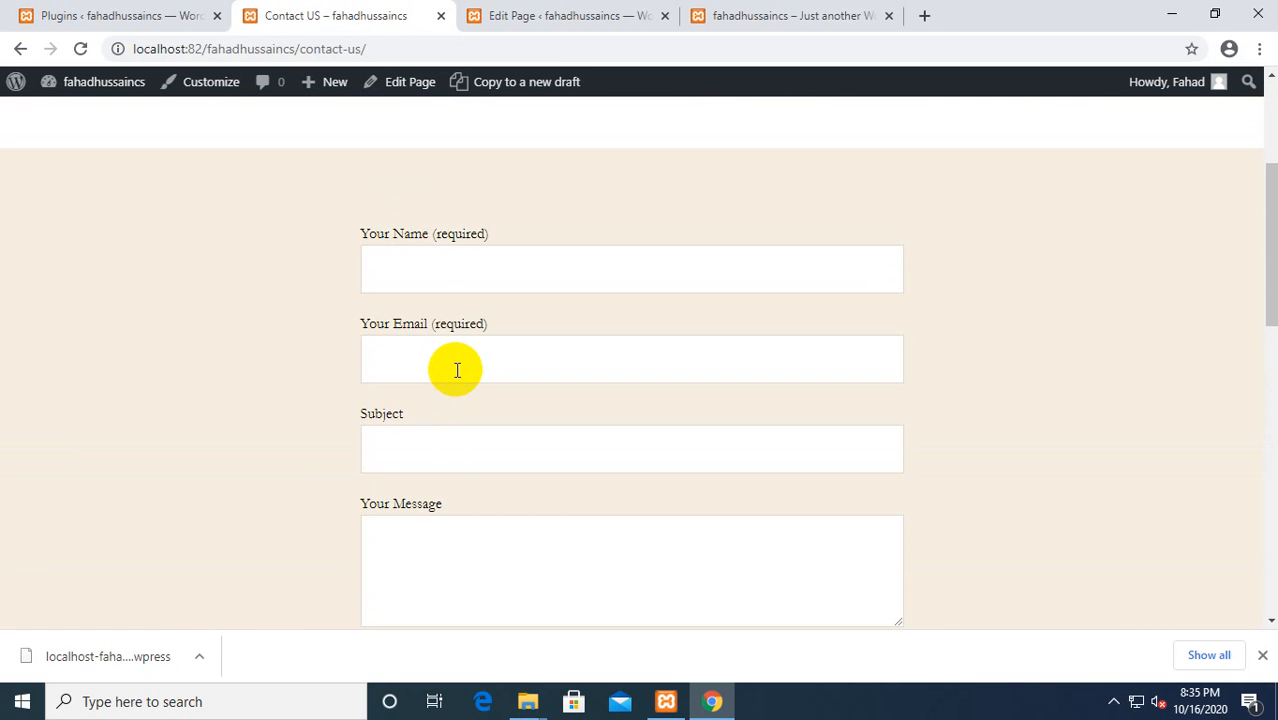
scroll(457, 370, up, 3)
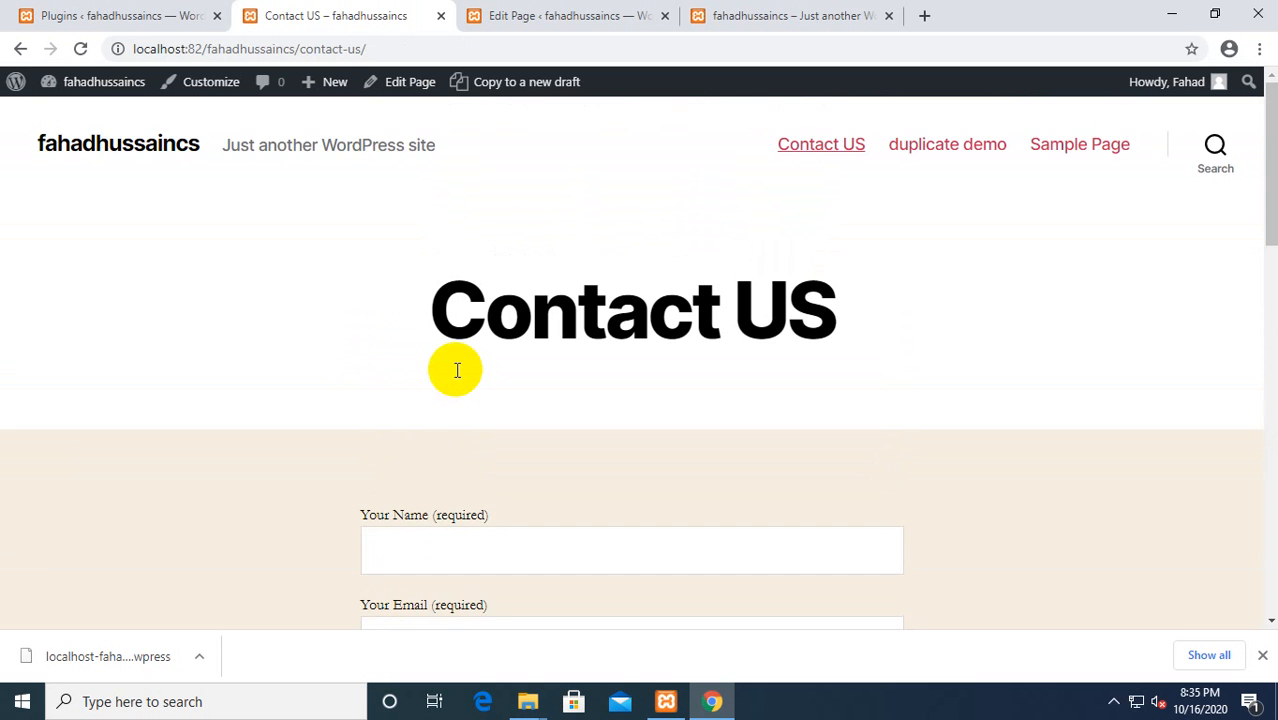
scroll(457, 370, down, 6)
scroll(456, 375, down, 5)
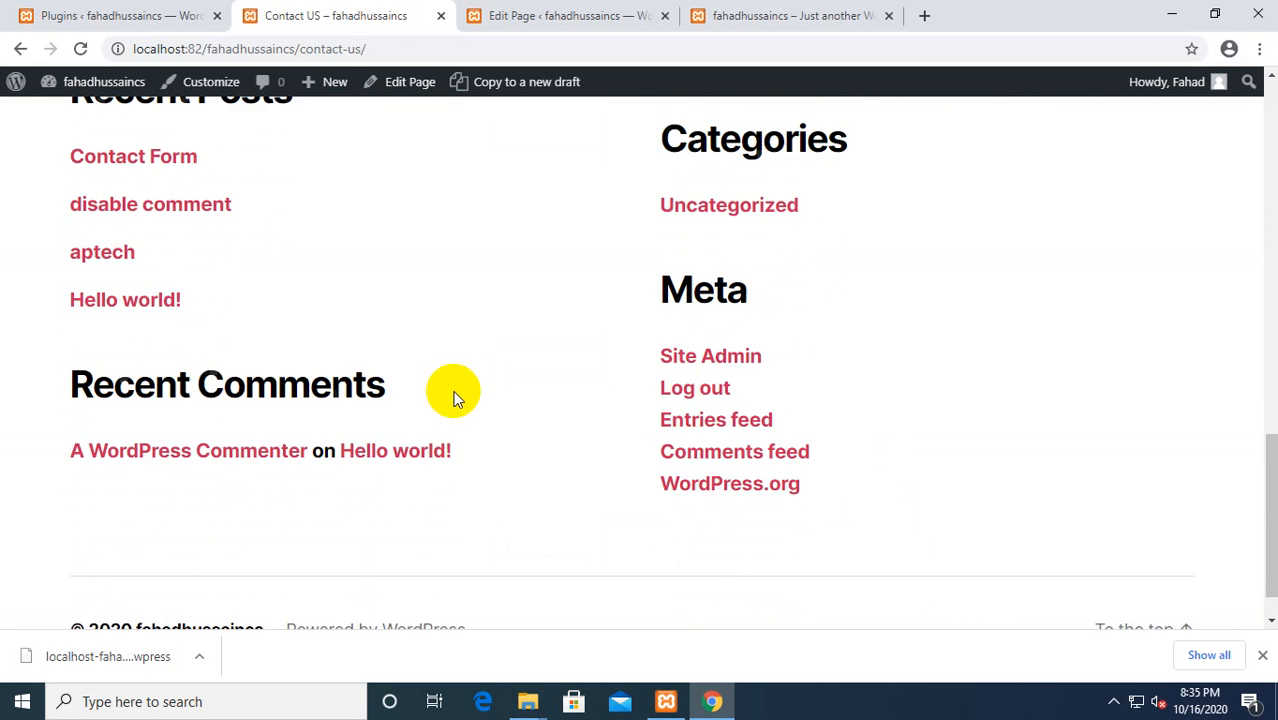
scroll(452, 388, up, 8)
scroll(454, 365, up, 1)
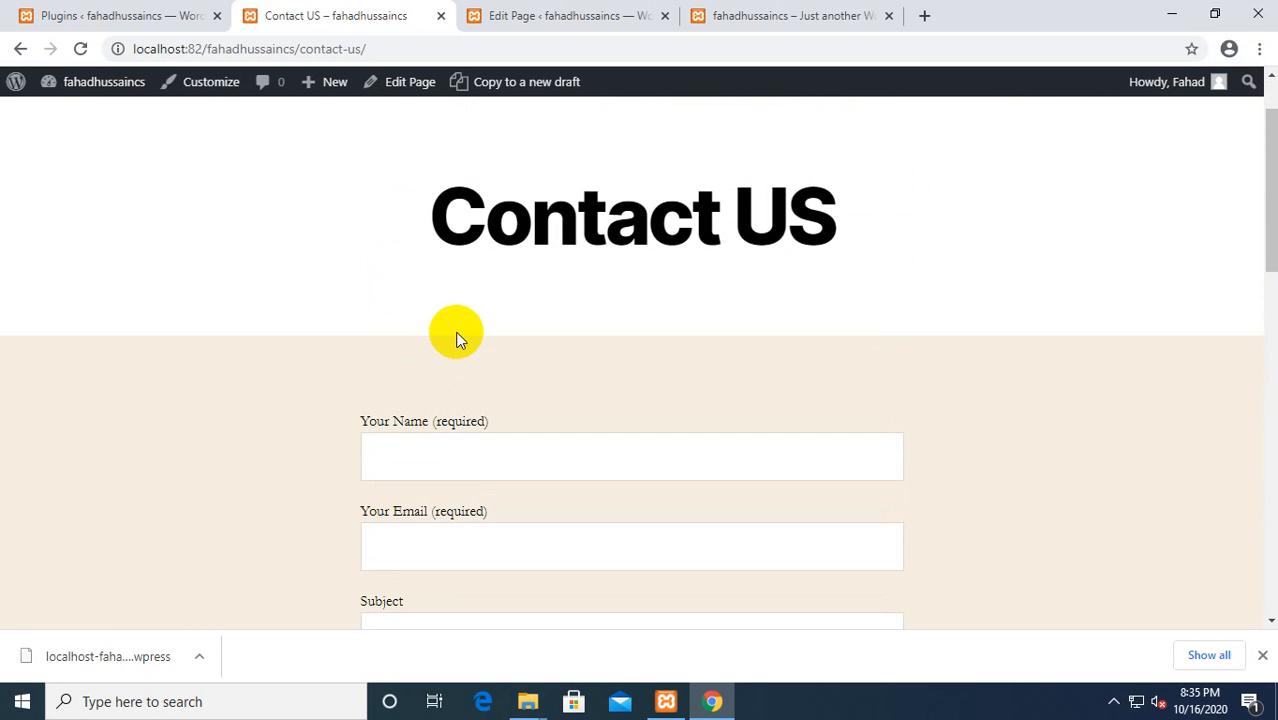